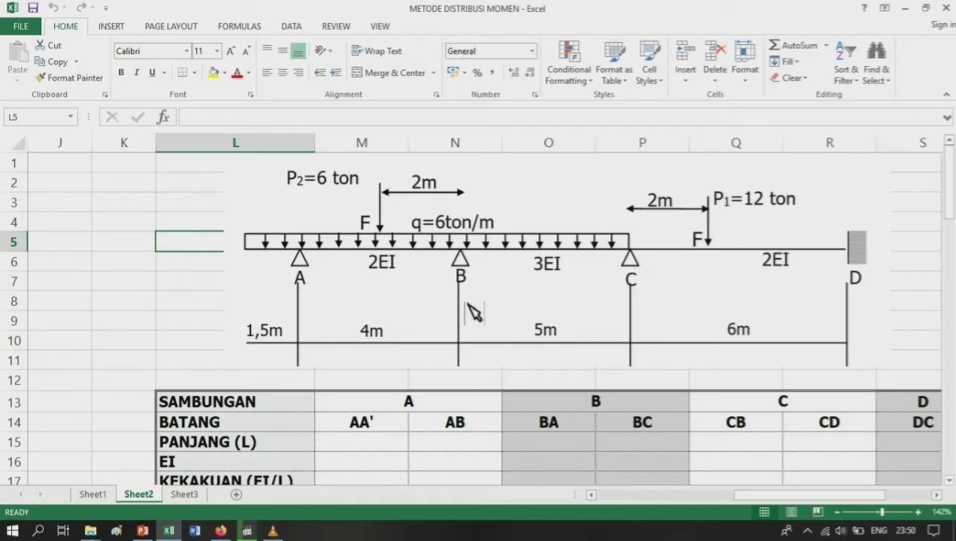
Step: Examine the beam diagram's supports, loads, stiffnesses and span lengths on Sheet2
click(125, 259)
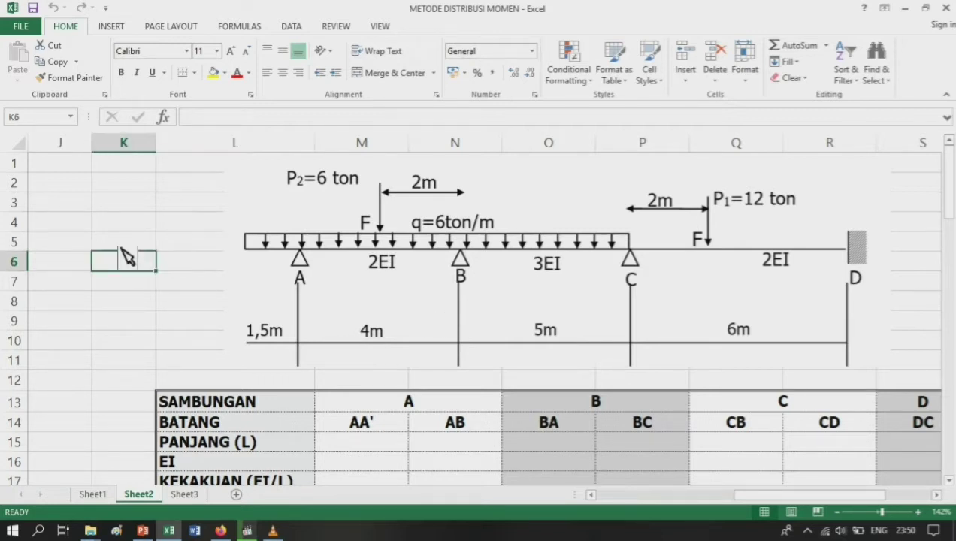
key(Left)
key(Left)
key(Left)
key(Right)
key(Right)
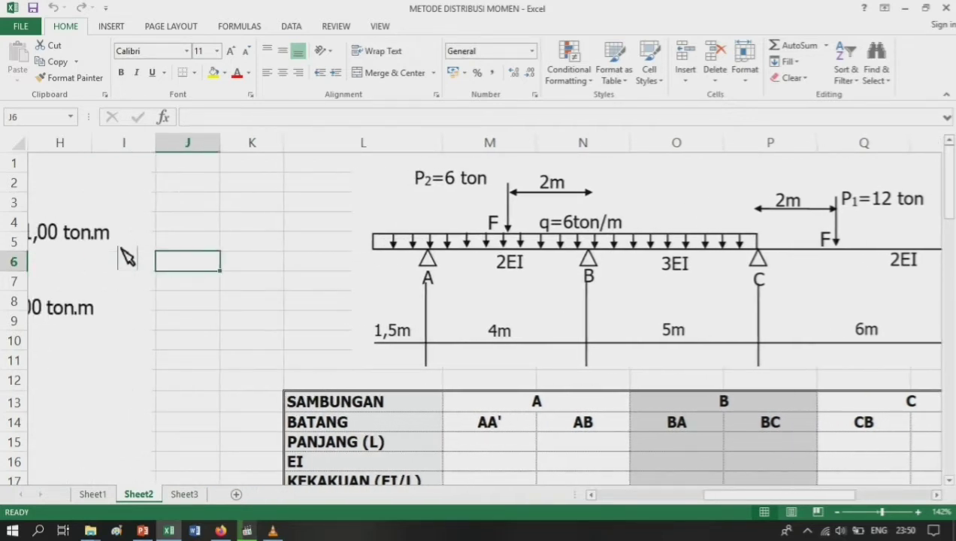
key(Right)
key(Right)
key(Right)
key(Right)
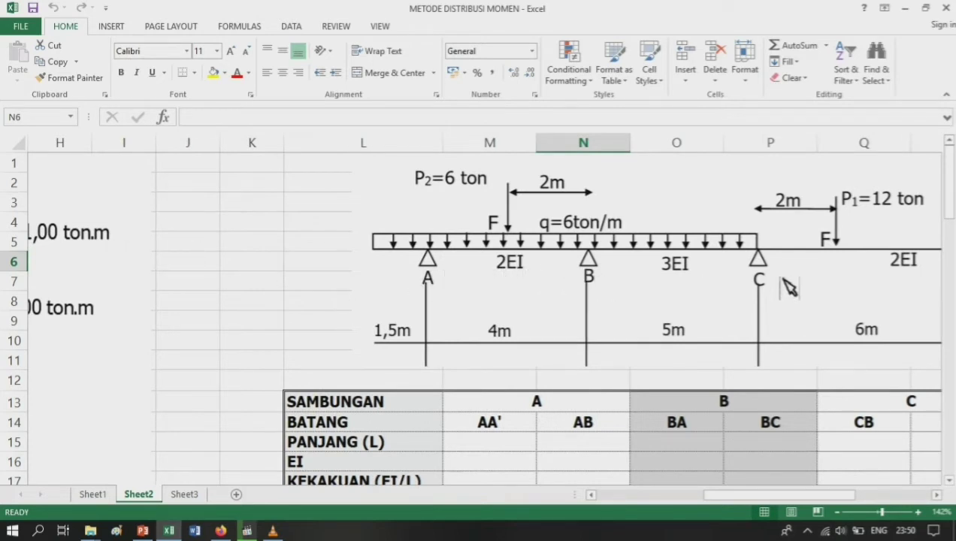
key(Right)
key(Right)
key(Right)
key(Right)
key(Right)
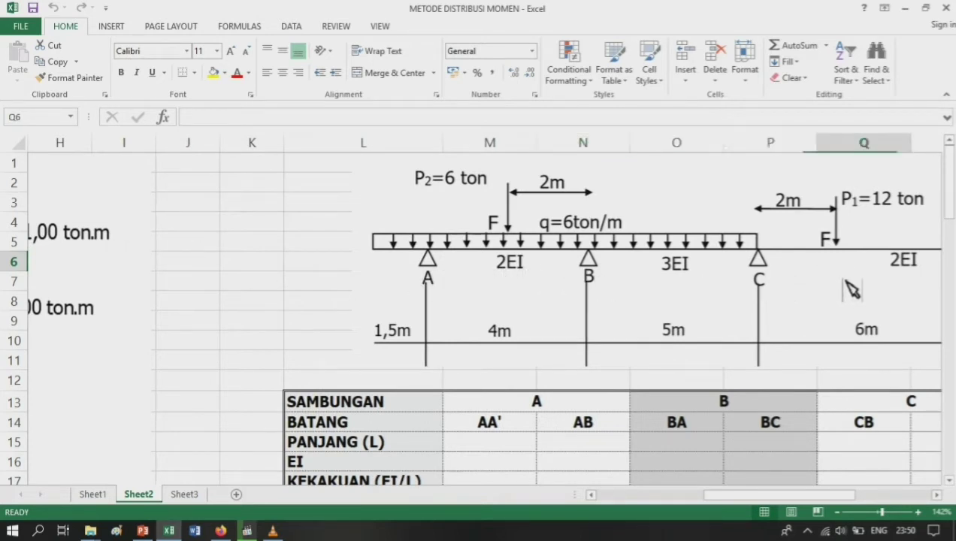
Step: Read the primary moment formula for AB under Menghitung Momen Primer
key(Left)
key(Left)
key(Left)
key(Left)
key(Left)
key(Left)
key(Left)
key(Left)
key(Left)
key(Home)
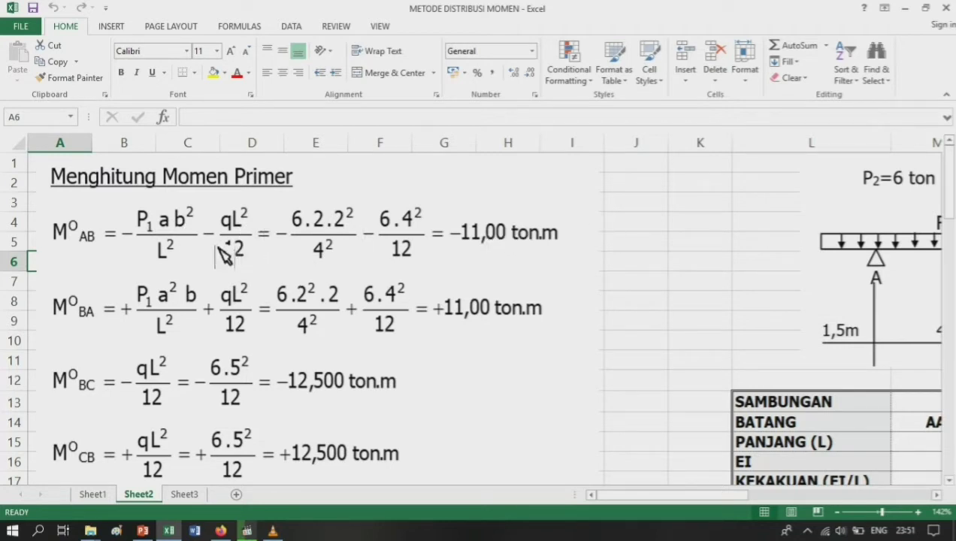
Step: Compare the loads on span AB in the beam diagram with the AB and BA primary moment formulas
click(752, 242)
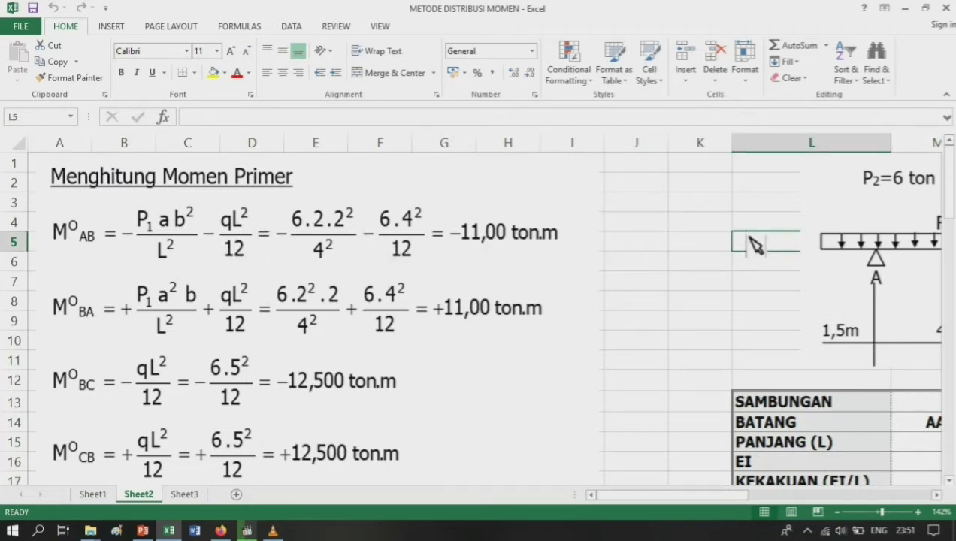
key(Right)
key(Right)
key(Right)
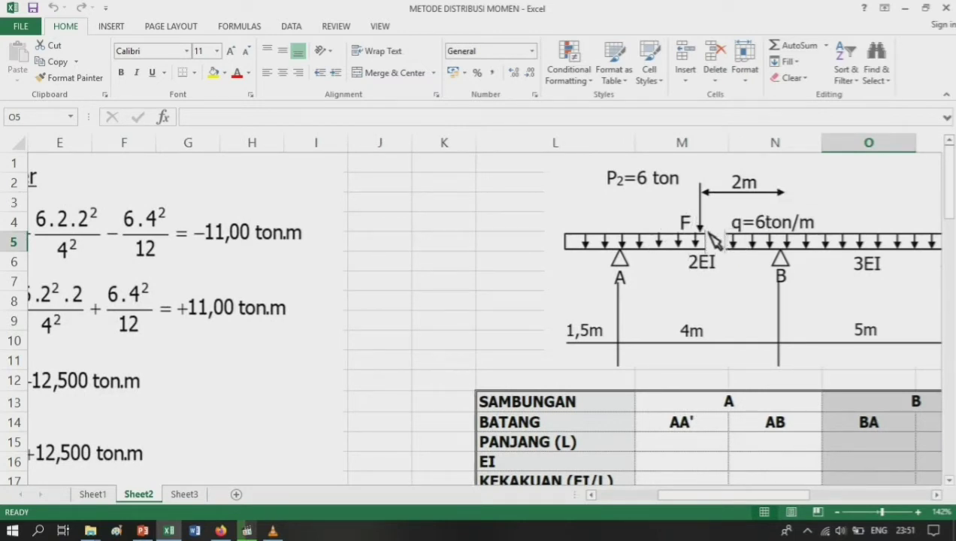
click(468, 223)
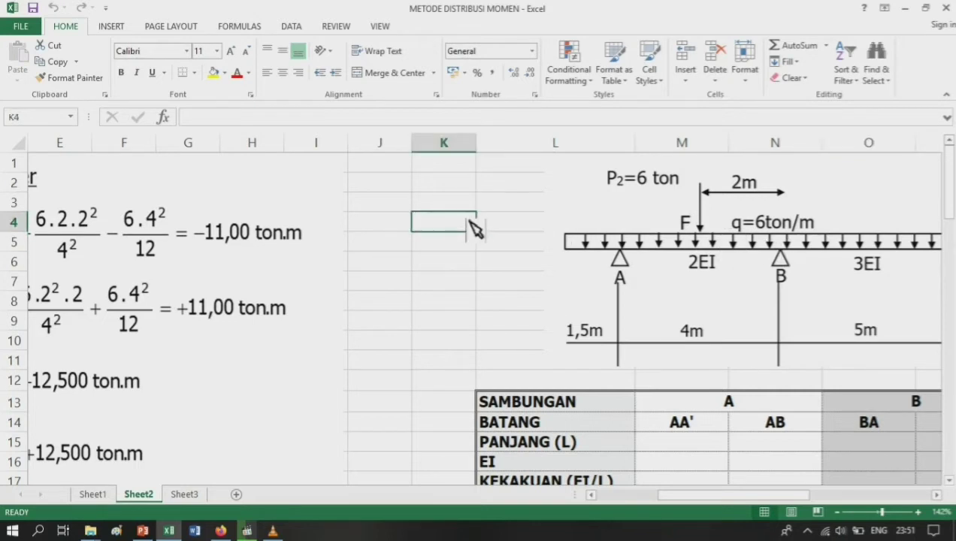
key(Left)
key(Left)
key(Home)
key(Right)
key(Right)
key(Down)
key(Down)
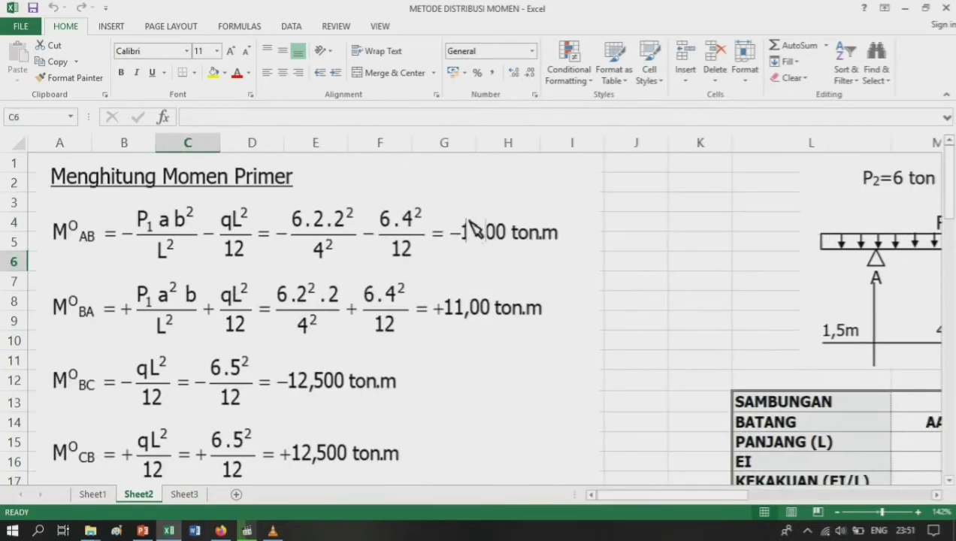
key(Right)
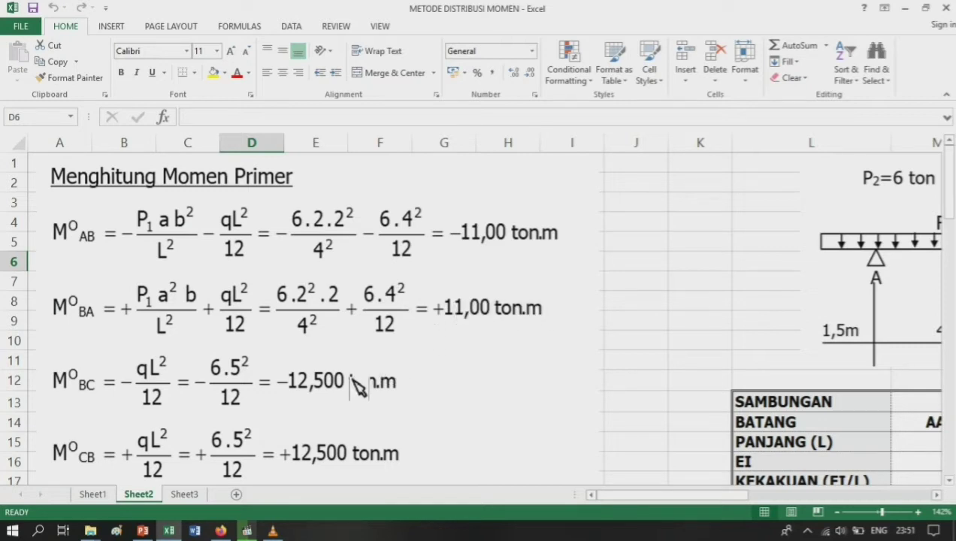
Step: Read the primary moment formulas for BC and CB, down to those for CD and DC
click(661, 301)
key(Right)
key(Right)
key(Right)
key(Right)
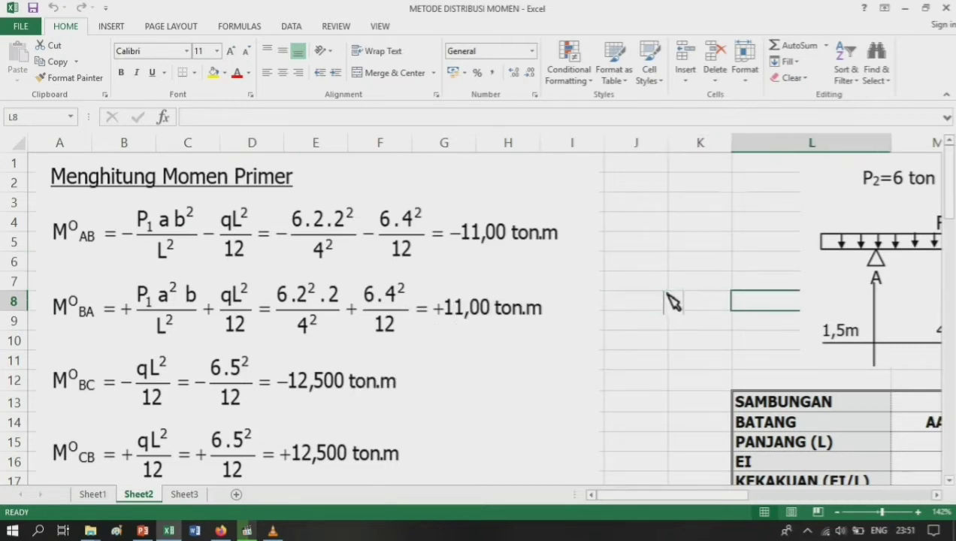
key(Home)
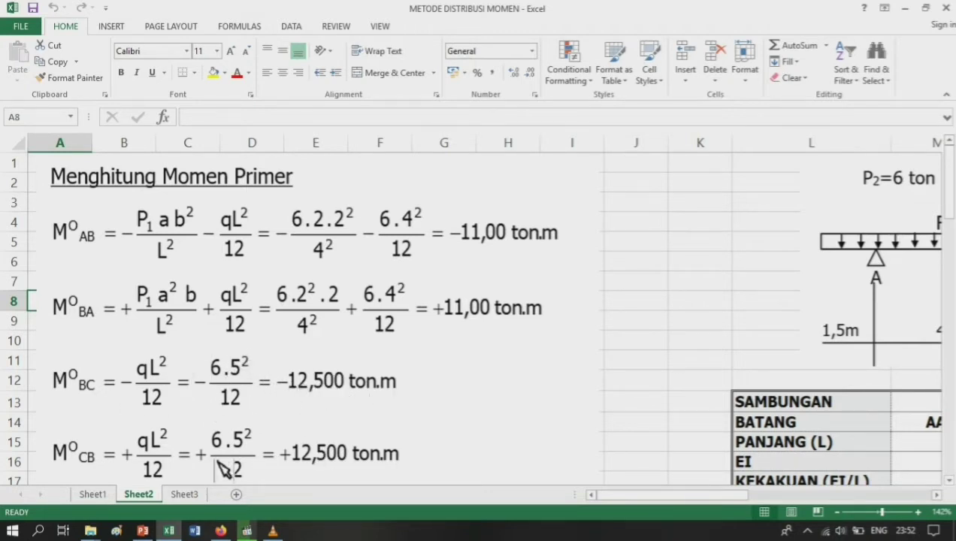
scroll(320, 438, down, 1)
scroll(301, 406, down, 2)
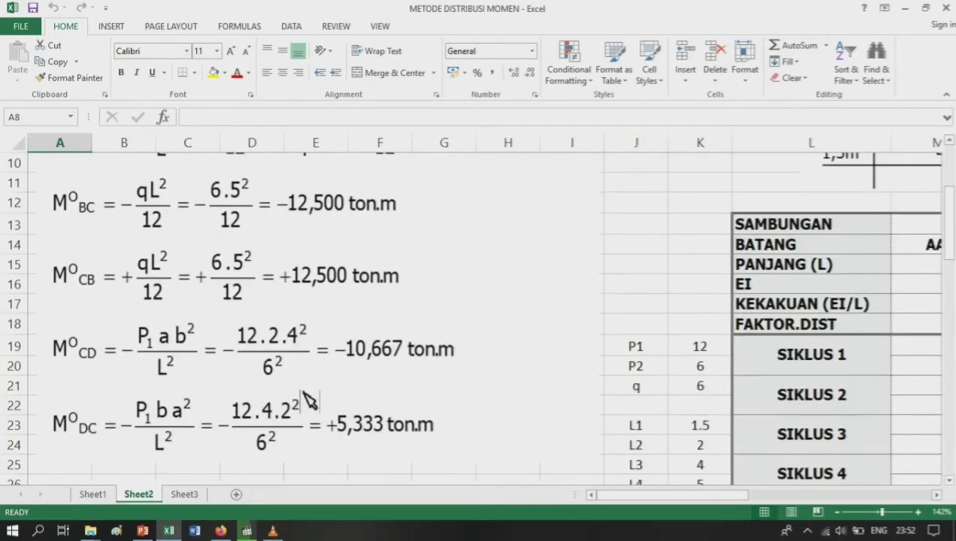
Step: Examine the loads and dimensions of the beam diagram, including point load P1 on span CD
click(651, 185)
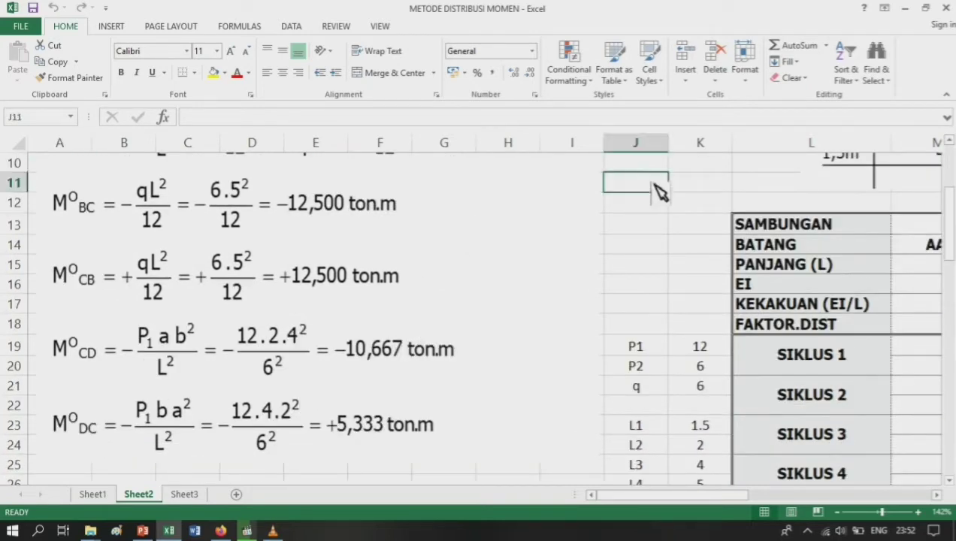
key(Right)
key(Right)
key(Right)
key(Right)
key(Right)
key(Right)
key(Right)
key(Right)
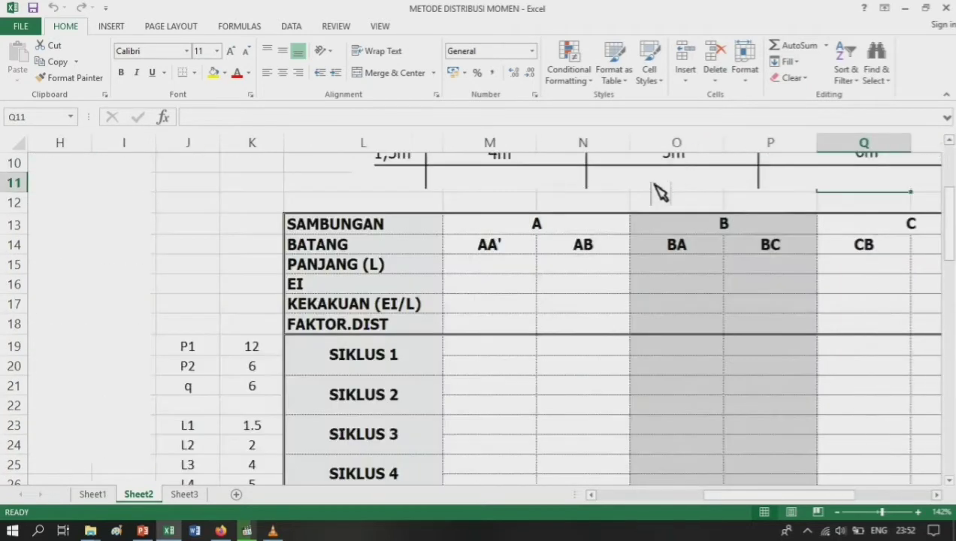
key(Up)
key(Up)
key(Up)
key(Up)
key(Up)
key(Up)
key(Up)
key(Up)
key(Up)
key(Up)
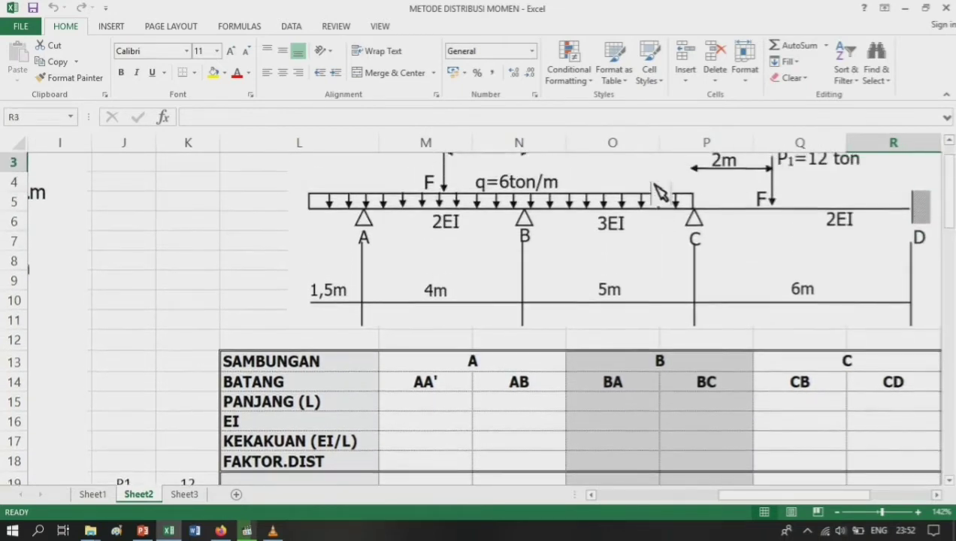
key(Down)
key(Down)
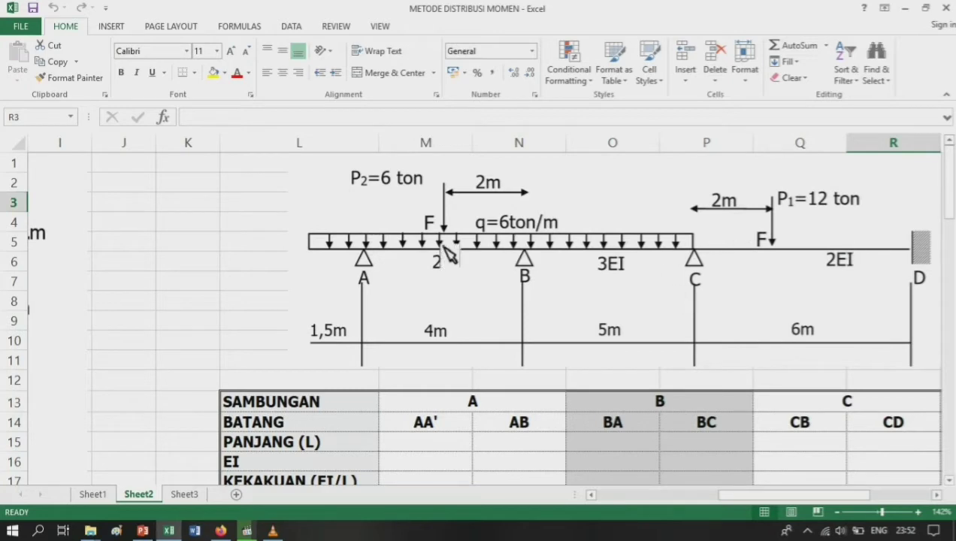
Step: Read the primary moment formulas for CD and DC in the calculation picture
click(189, 285)
key(Left)
key(Left)
key(Left)
key(Left)
key(Left)
key(Left)
key(Left)
key(Left)
key(Left)
key(Left)
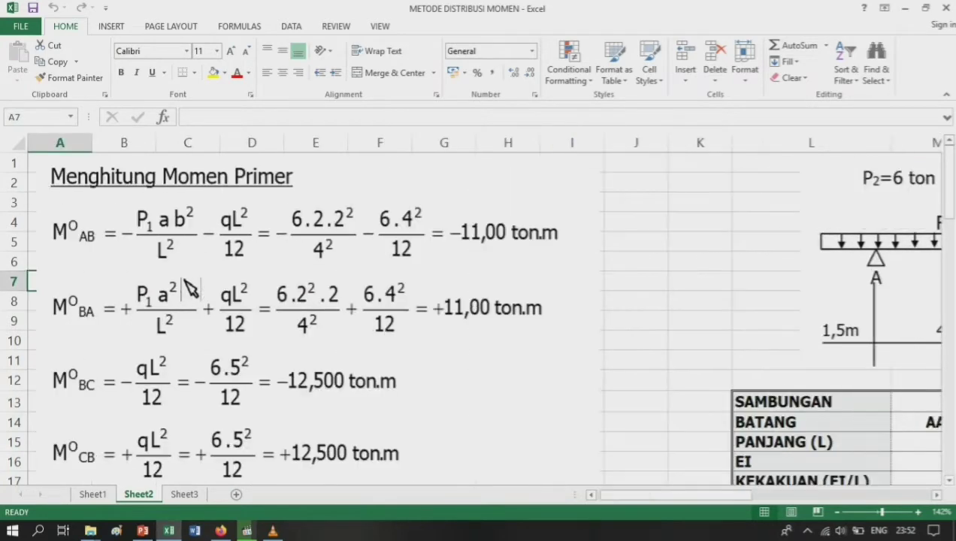
key(Down)
key(Down)
key(Down)
key(Down)
key(Down)
key(Down)
key(Down)
key(Down)
key(Down)
key(Down)
key(Down)
key(Down)
key(Down)
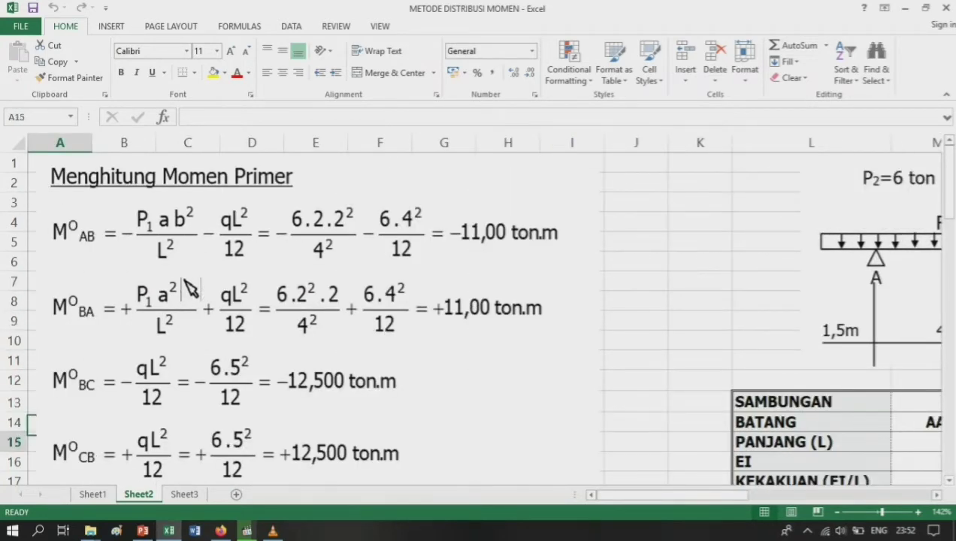
key(Down)
key(Down)
key(Right)
key(Right)
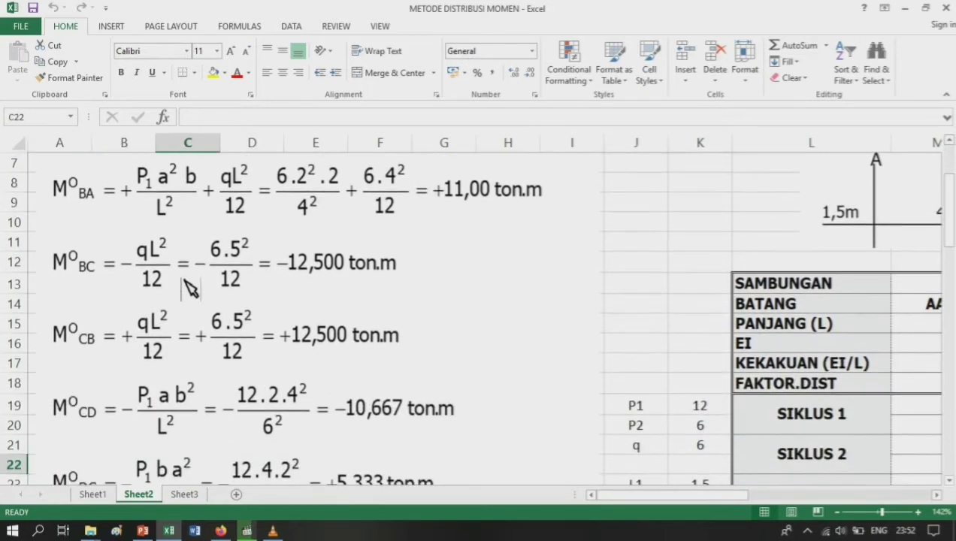
key(Up)
key(Up)
key(Up)
key(Right)
key(Right)
key(Right)
key(Right)
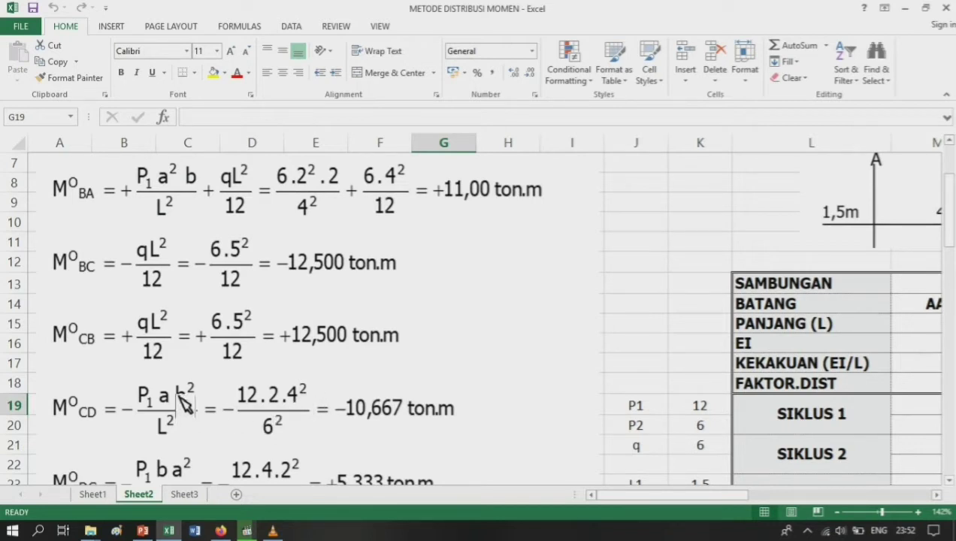
scroll(434, 427, down, 2)
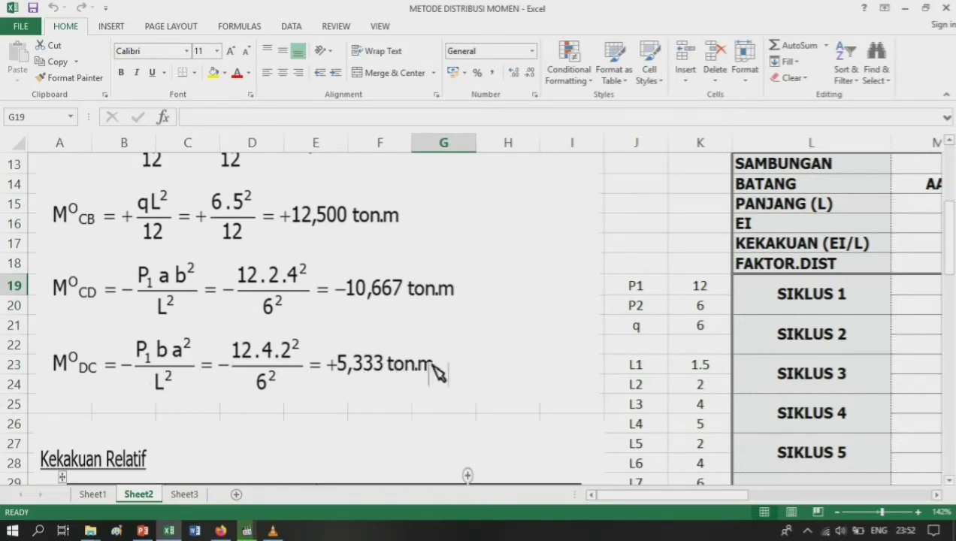
Step: Examine the Kekakuan Relatif table and the Faktor Distribusi formulas below the primary moments
click(511, 346)
scroll(420, 381, down, 1)
scroll(300, 376, down, 2)
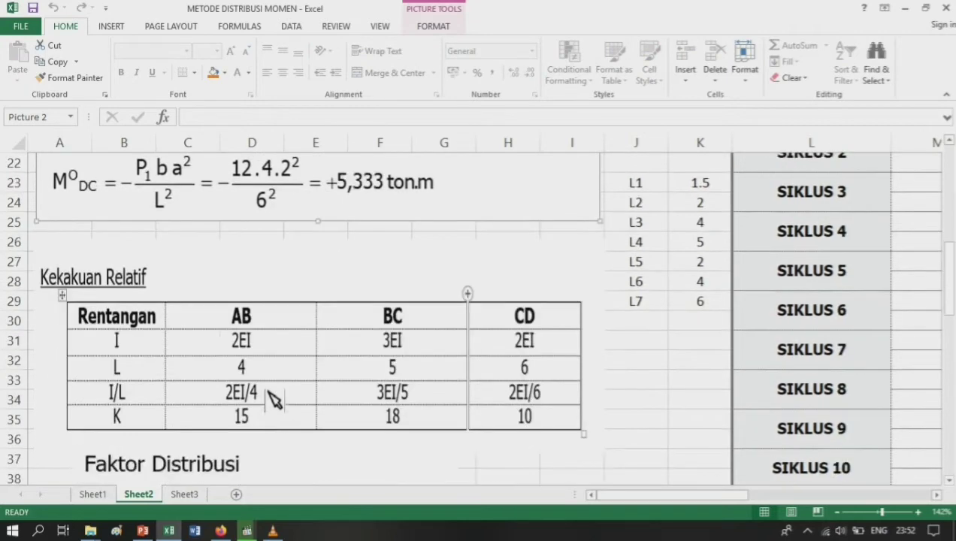
scroll(226, 390, down, 2)
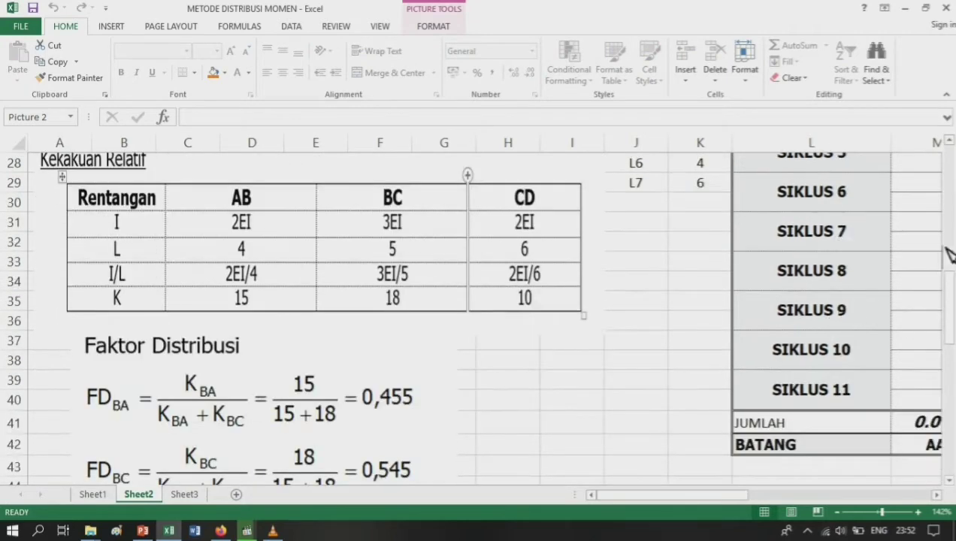
scroll(898, 259, up, 2)
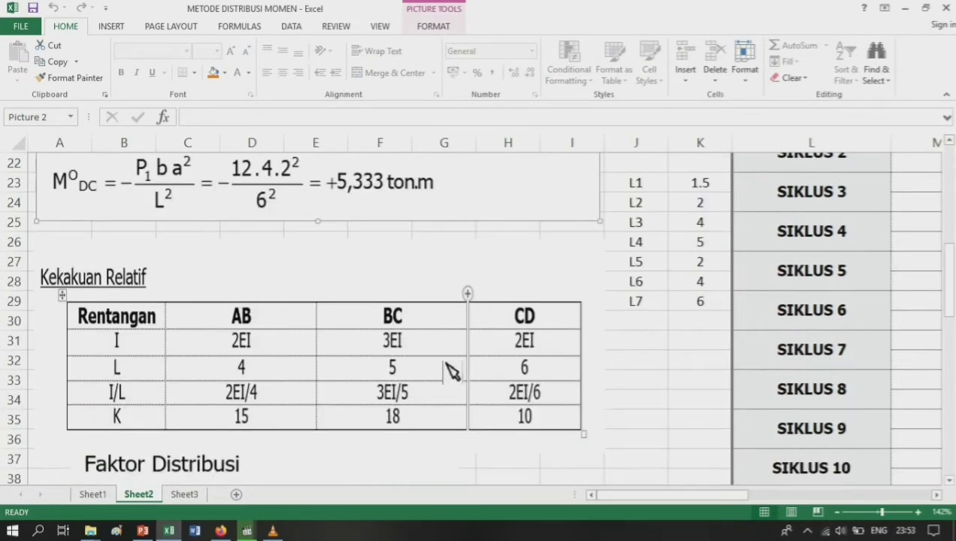
scroll(458, 394, down, 2)
scroll(225, 402, down, 2)
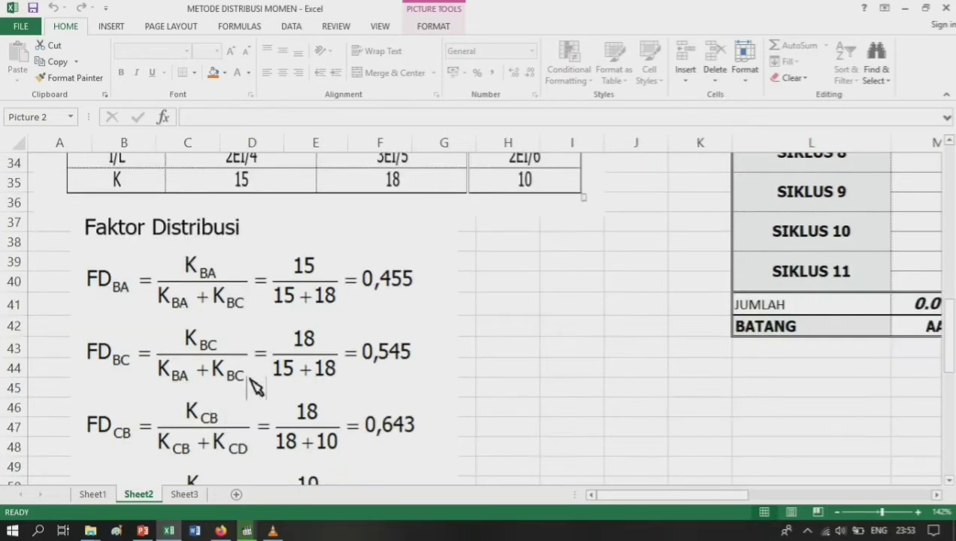
Step: Examine the moment distribution table's joints, members, property rows and cycle rows
scroll(571, 353, up, 3)
click(631, 328)
scroll(785, 306, up, 4)
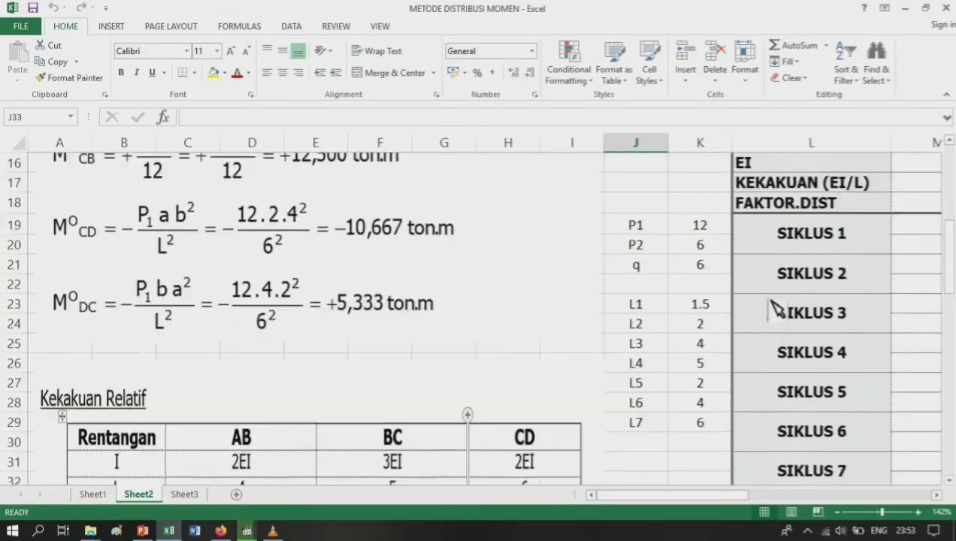
click(654, 253)
key(Right)
key(Right)
key(Right)
key(Right)
key(Right)
key(Right)
key(Right)
key(Right)
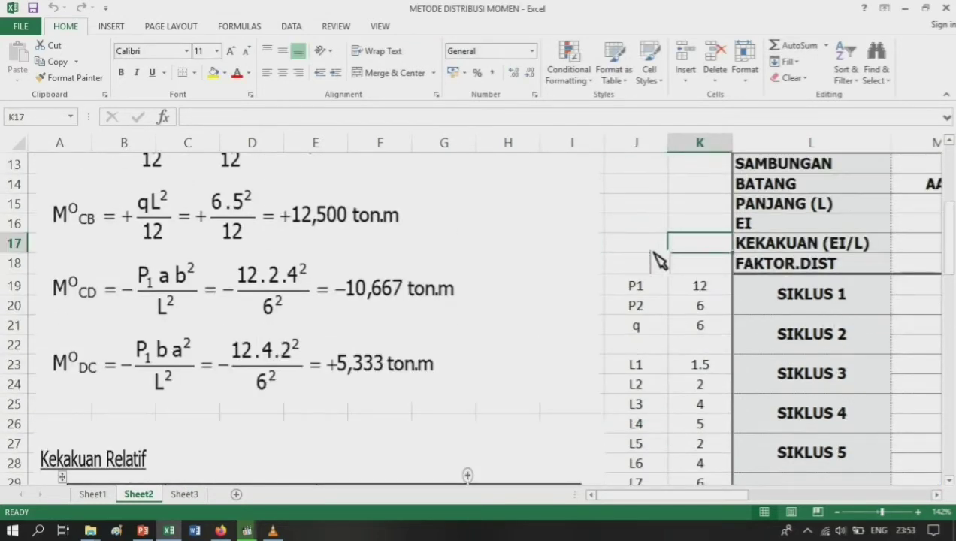
key(Right)
key(Right)
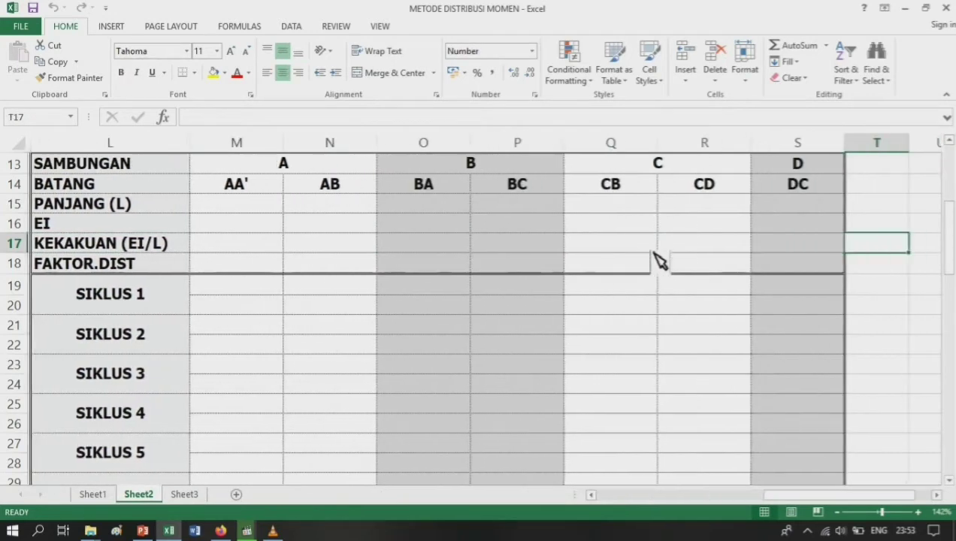
Step: Compare the beam diagram's spans and stiffnesses with the member columns of the moment distribution table
key(Up)
key(Up)
key(Up)
key(Up)
key(Up)
key(Up)
key(Up)
key(Up)
key(Up)
key(Up)
key(Up)
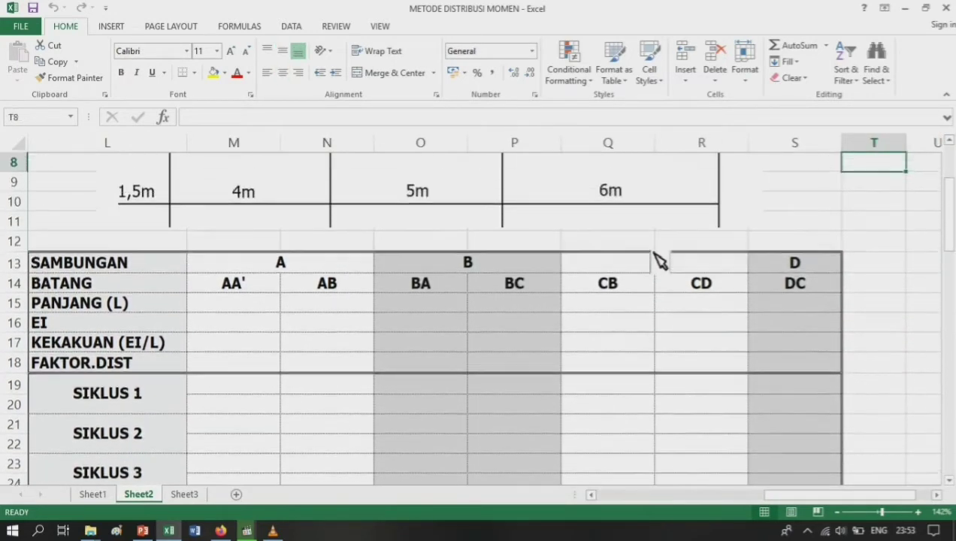
key(Down)
key(Down)
key(Down)
key(Down)
key(Down)
key(Down)
key(Down)
key(Down)
key(Down)
key(Down)
key(Down)
key(Down)
key(Down)
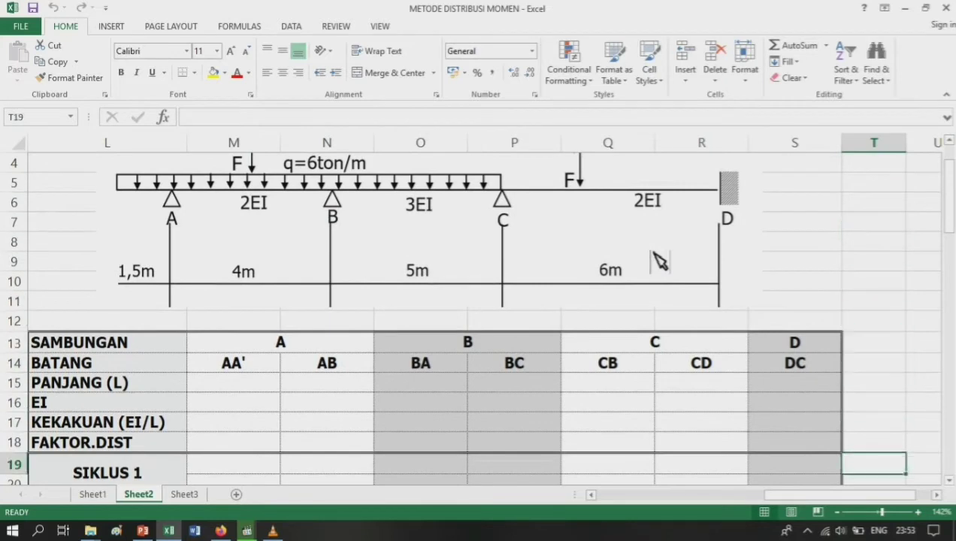
Step: Compare the beam diagram's supports A to D with the joint and member headings of the moment distribution table
key(Left)
key(Left)
key(Left)
key(Left)
key(Left)
key(Left)
key(Left)
key(Left)
key(Left)
key(Up)
key(Up)
key(Up)
key(Up)
key(Up)
key(Up)
key(Up)
key(Up)
key(Up)
key(Up)
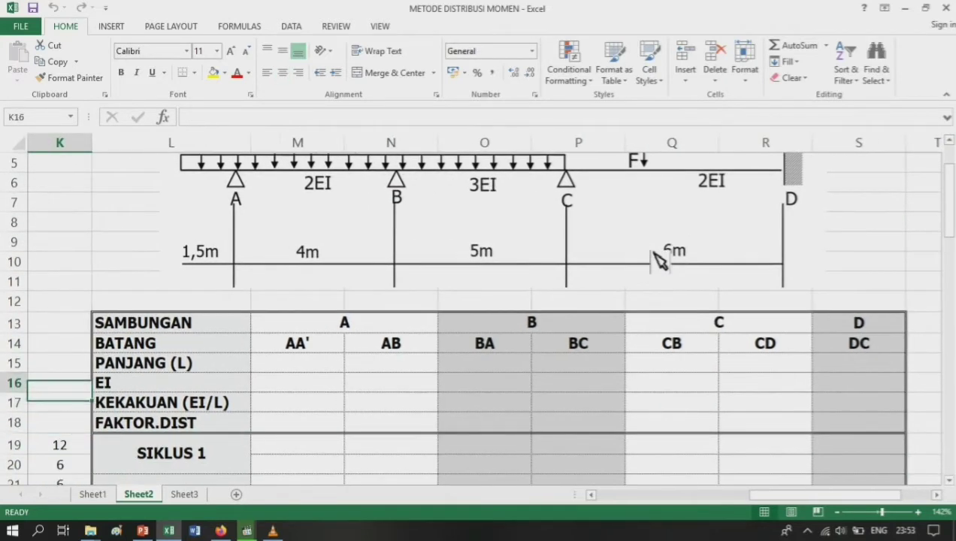
key(Up)
key(Up)
key(Up)
key(Up)
key(Up)
key(Up)
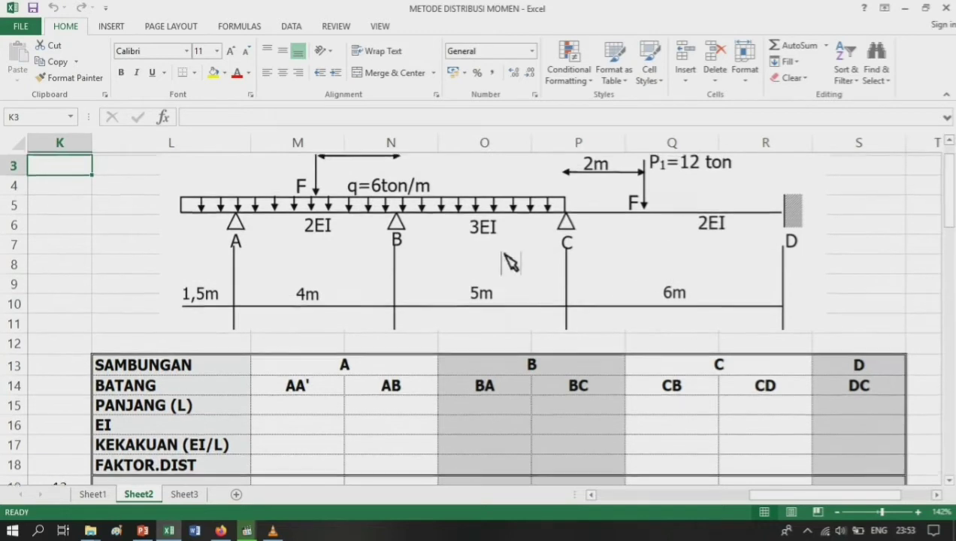
scroll(409, 282, up, 1)
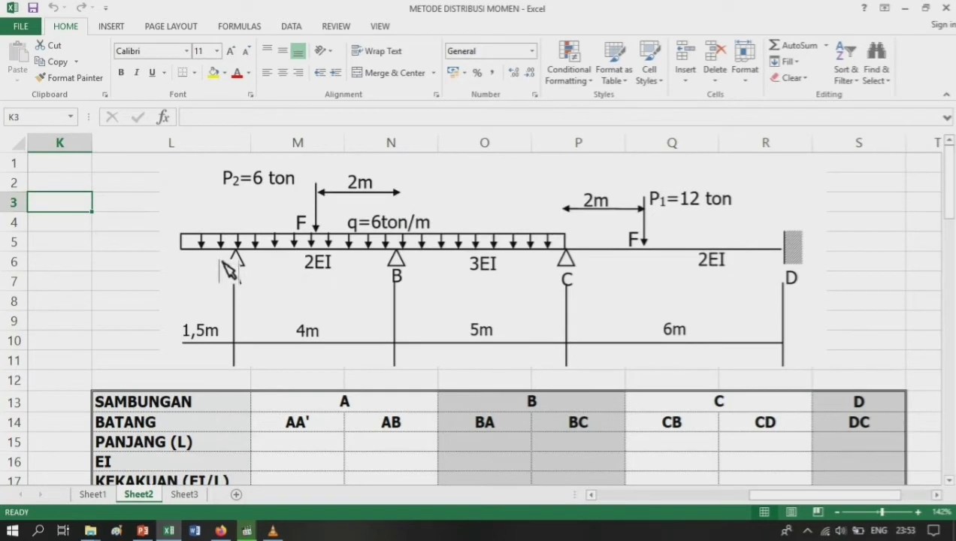
scroll(258, 406, down, 1)
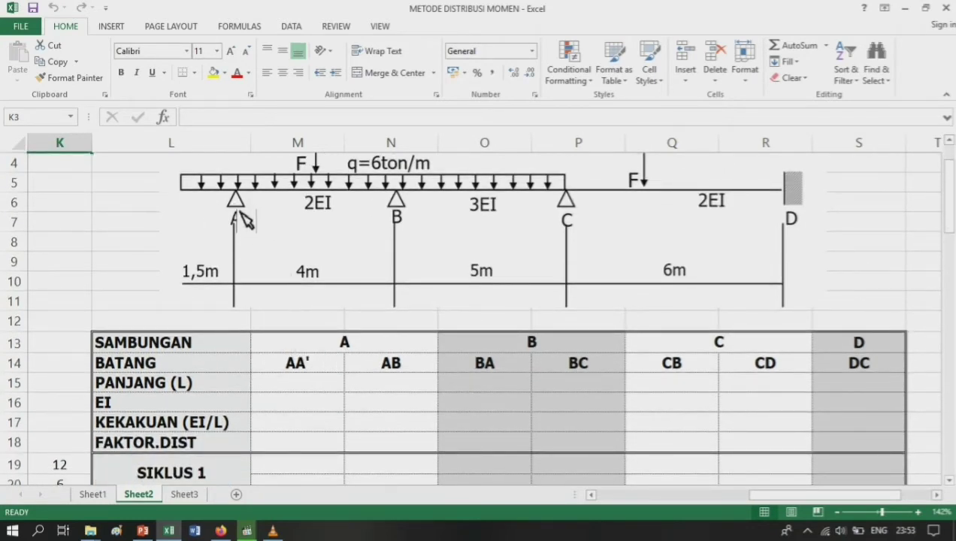
click(515, 377)
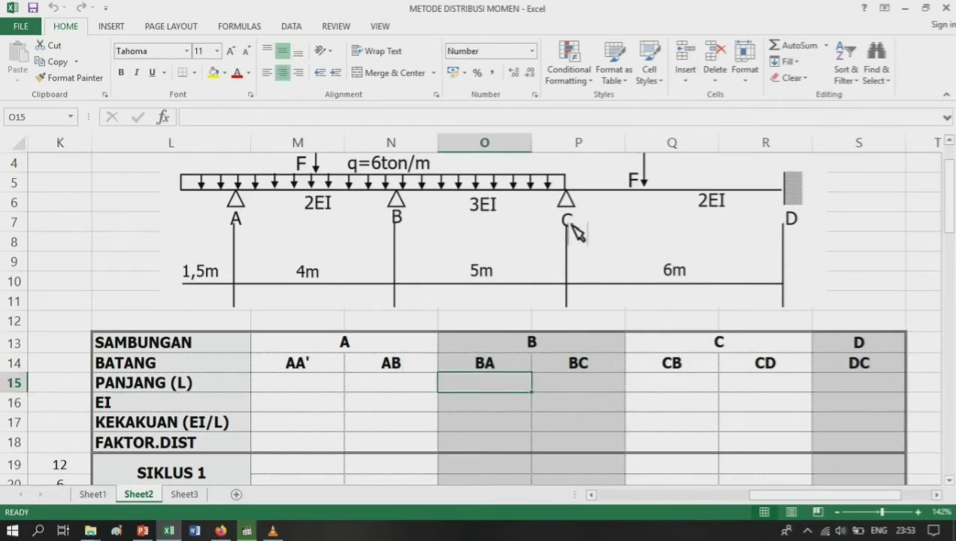
click(691, 342)
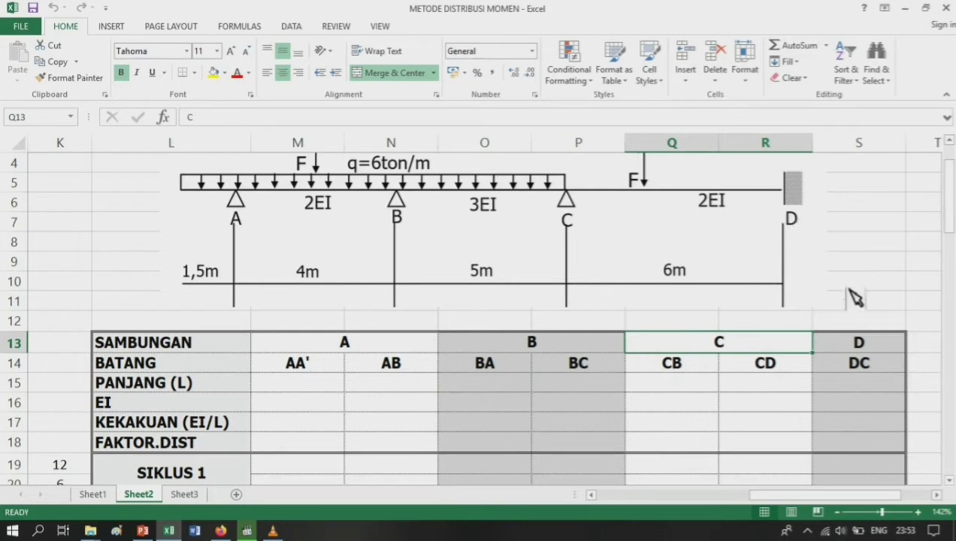
click(853, 363)
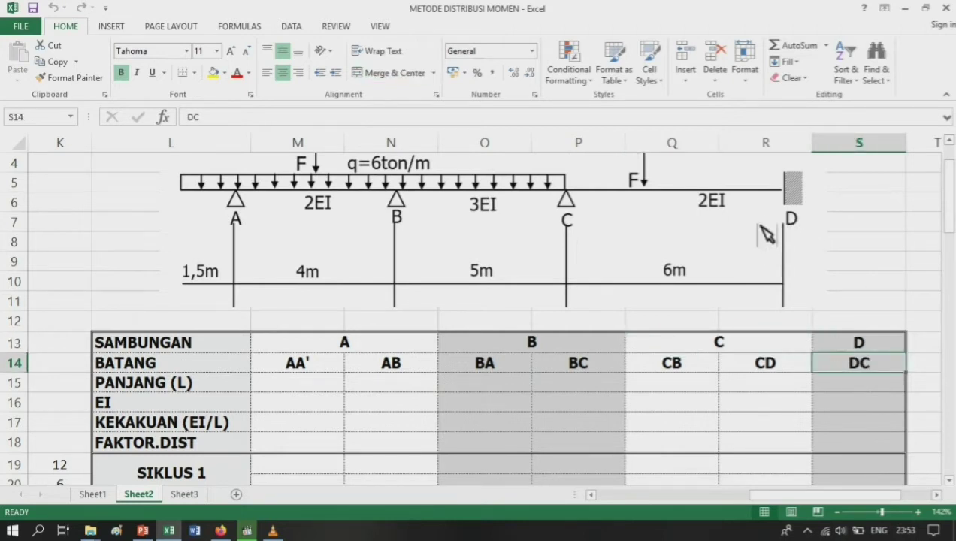
Step: Enter a length of 4 for members AA' and AB in the PANJANG (L) row
click(304, 390)
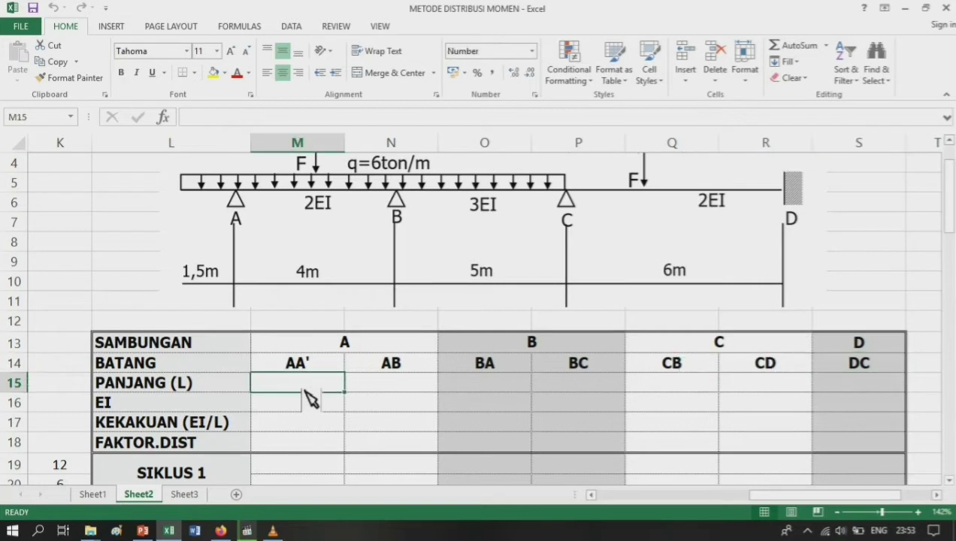
scroll(316, 367, up, 1)
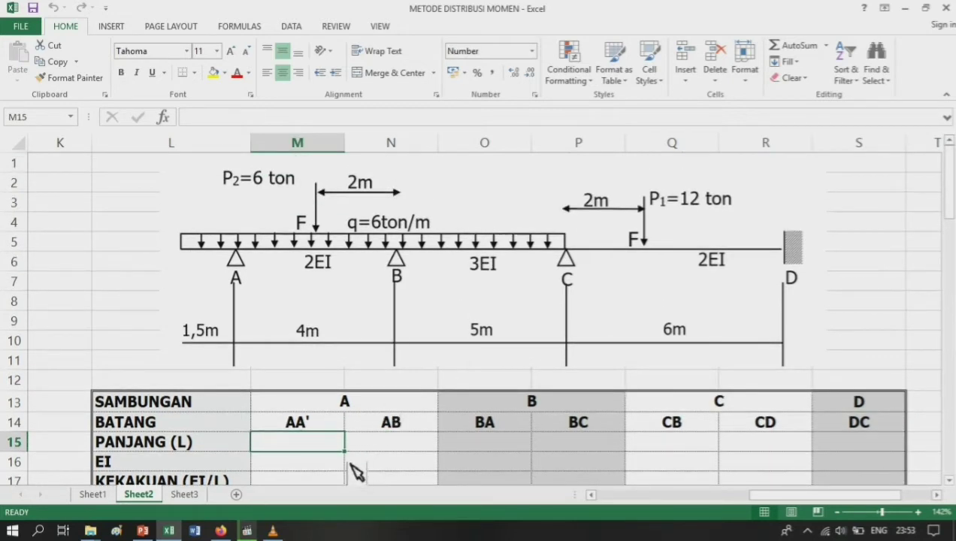
text(4)
key(Tab)
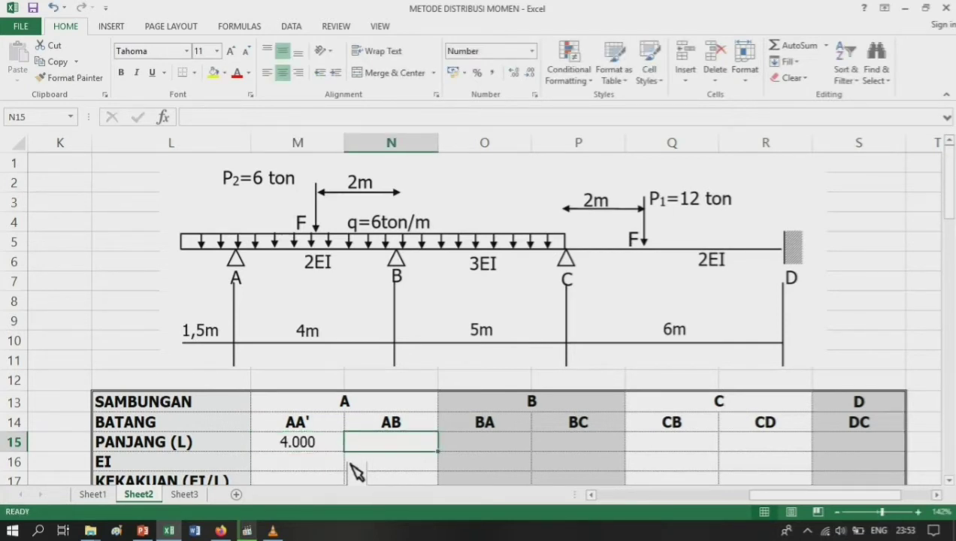
text(4)
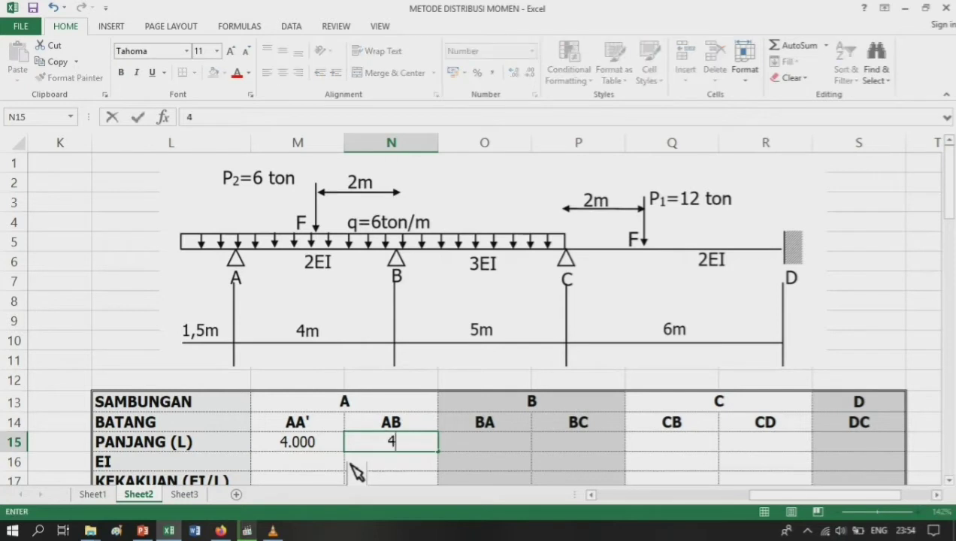
key(Tab)
Step: Correct the length of overhang member AA' with the entry =1.5
key(Left)
key(Left)
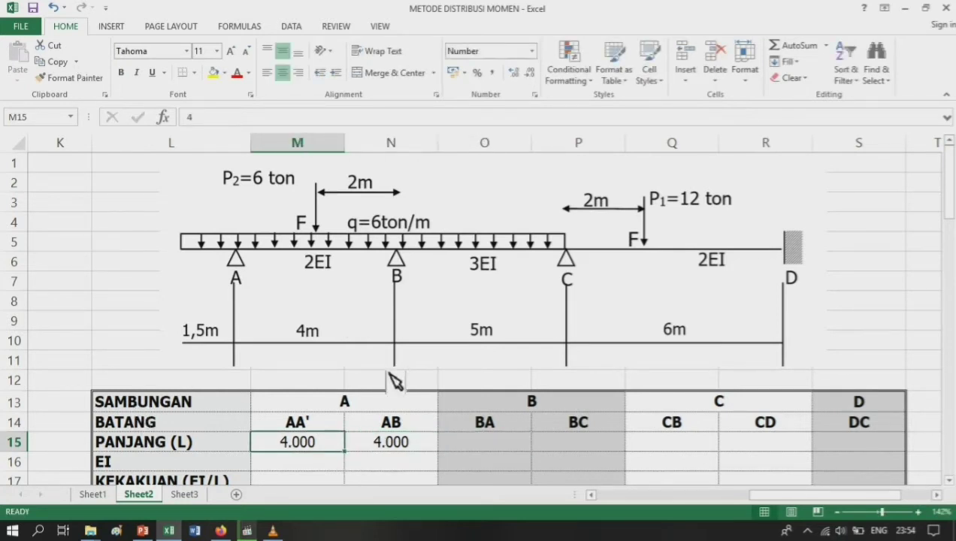
text(=1.5)
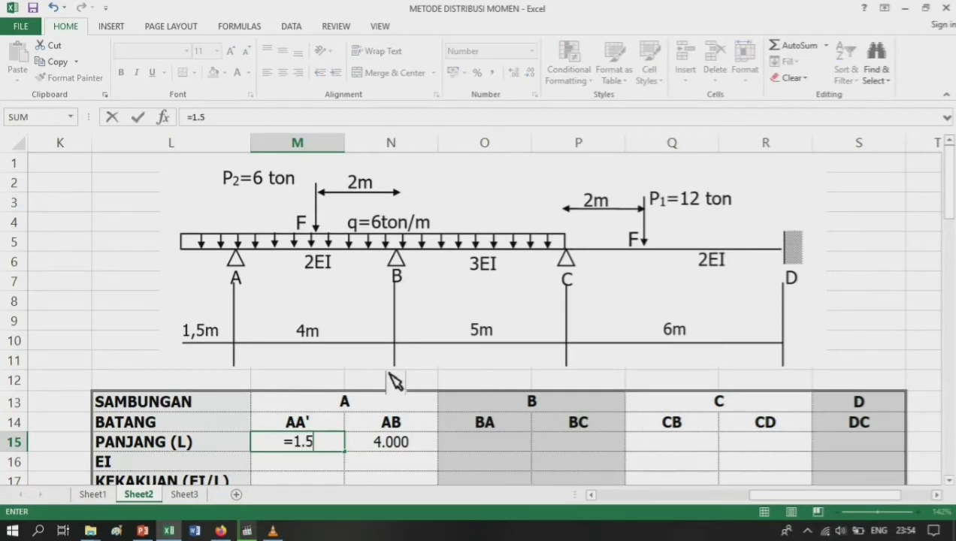
key(Return)
Step: Enter the lengths 4 for member BA and 5 for members BC and CB in the PANJANG (L) row
key(Right)
key(Up)
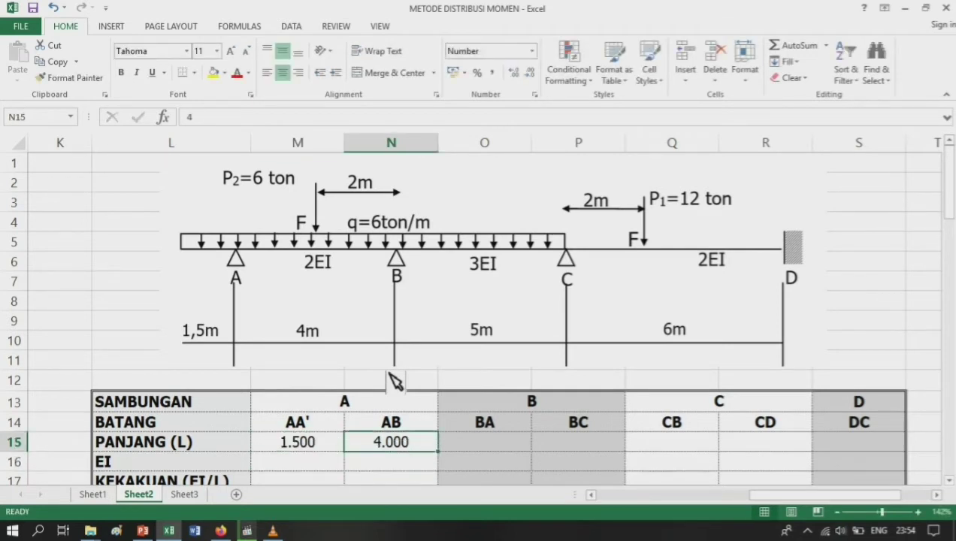
key(Right)
text(4)
key(Right)
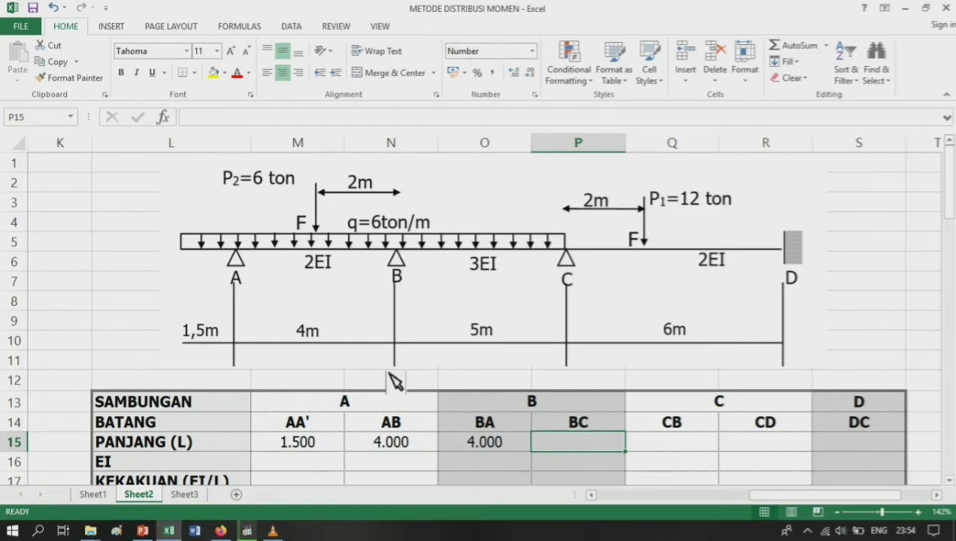
text(5)
key(Right)
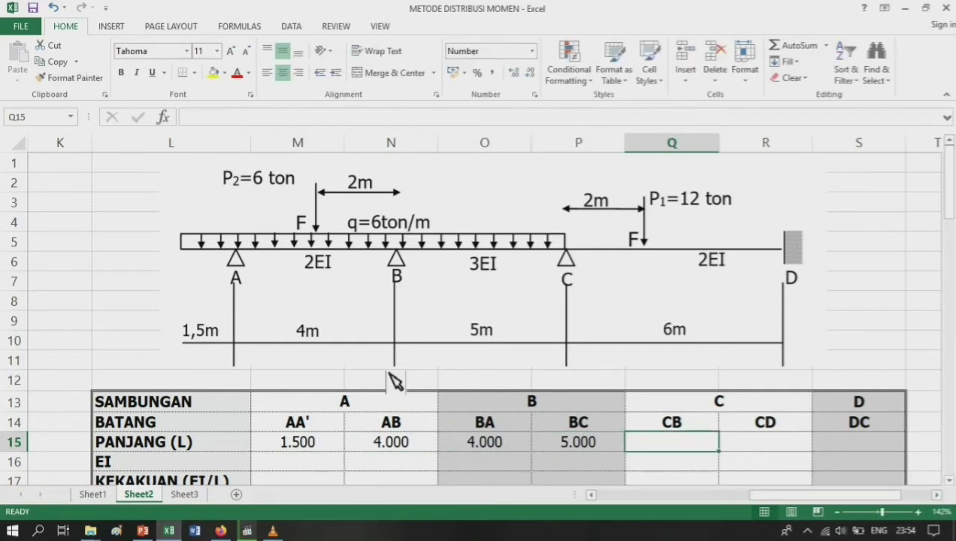
text(5)
key(Right)
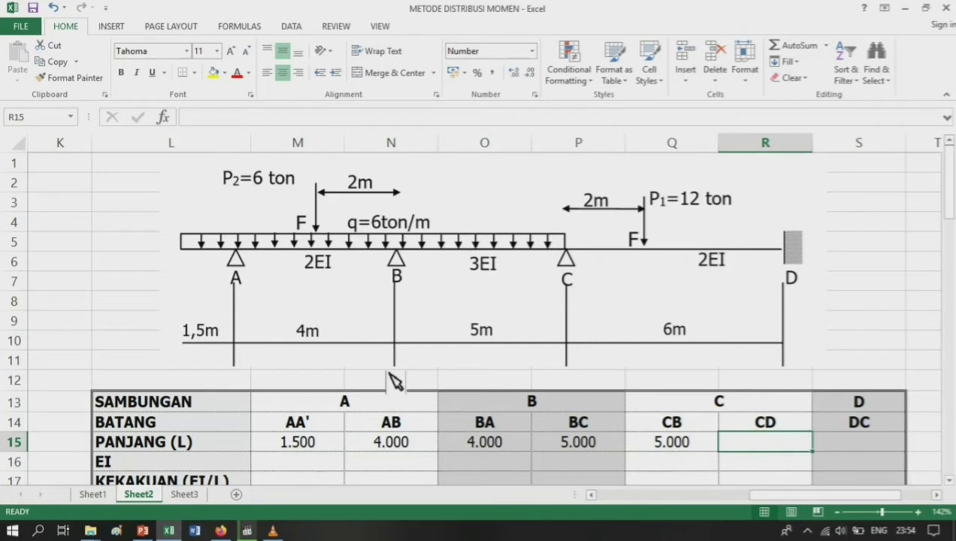
Step: Enter a length of 6 for members CD and DC in the PANJANG (L) row
text(6)
key(Right)
text(6)
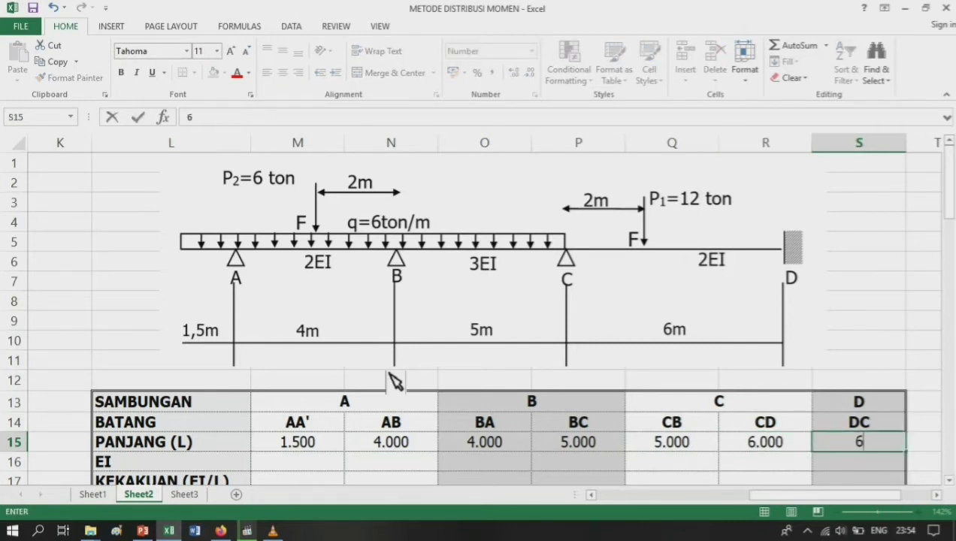
key(Return)
Step: Enter 2 in the EI row for members AB and BA, leaving AA' blank
key(Left)
key(Left)
key(Left)
key(Left)
key(Left)
key(Left)
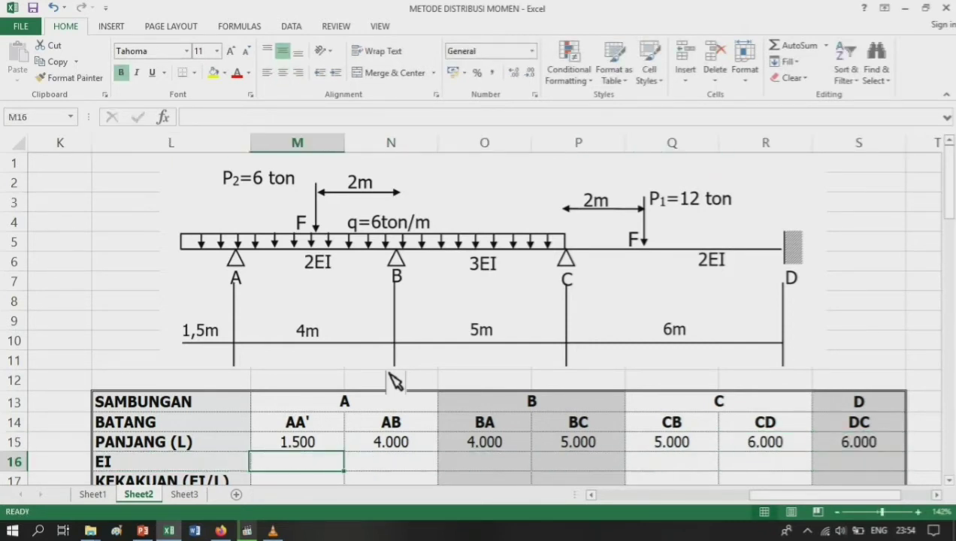
key(Right)
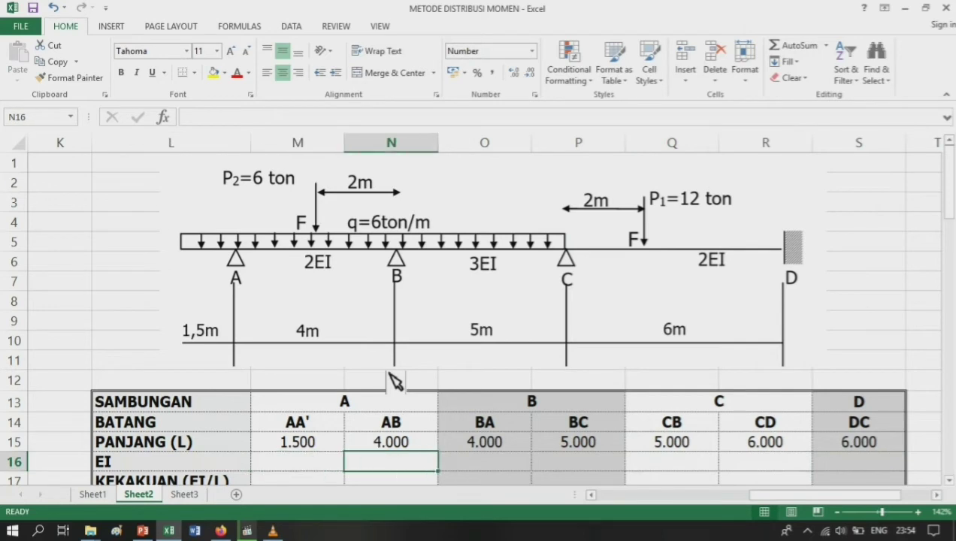
text(2)
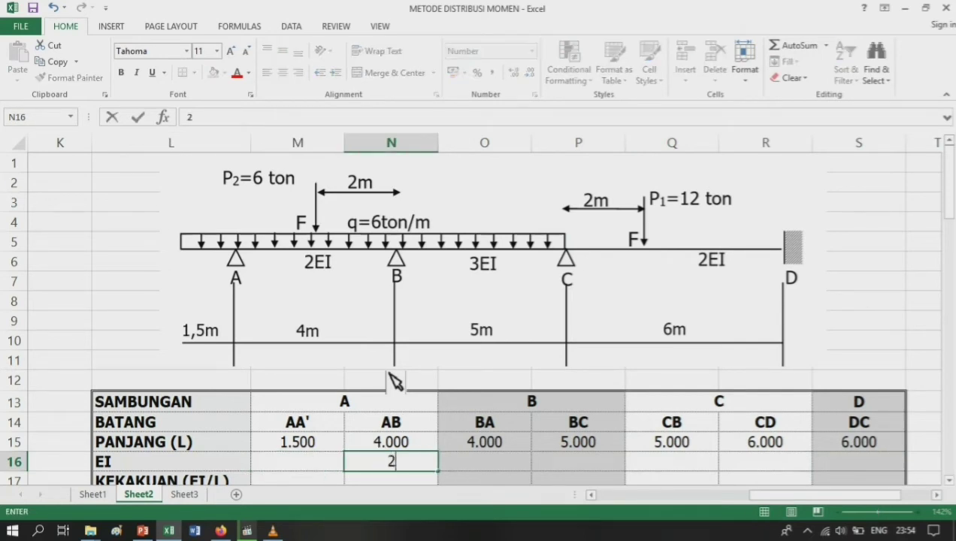
key(Right)
text(2)
key(Right)
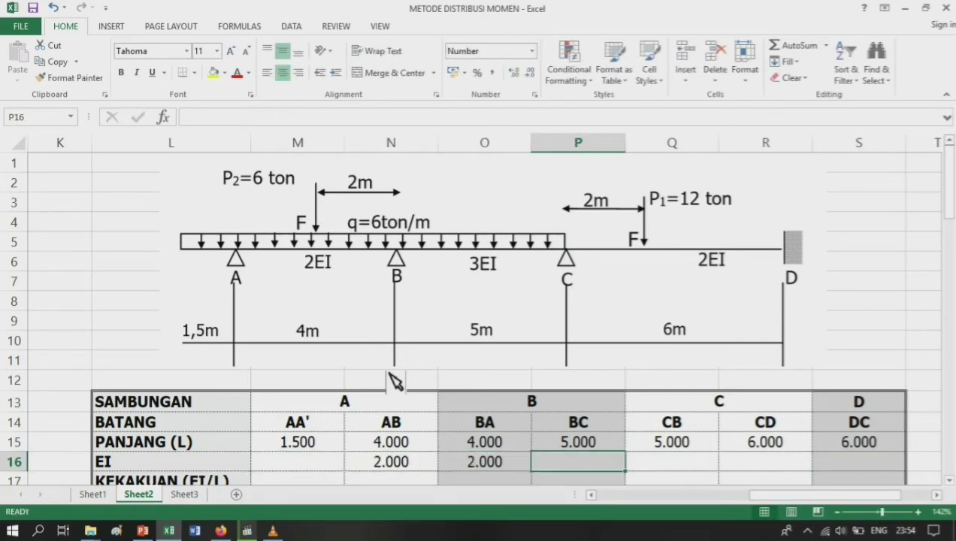
Step: Enter 3 in the EI row for members BC and CB
text(3)
key(Right)
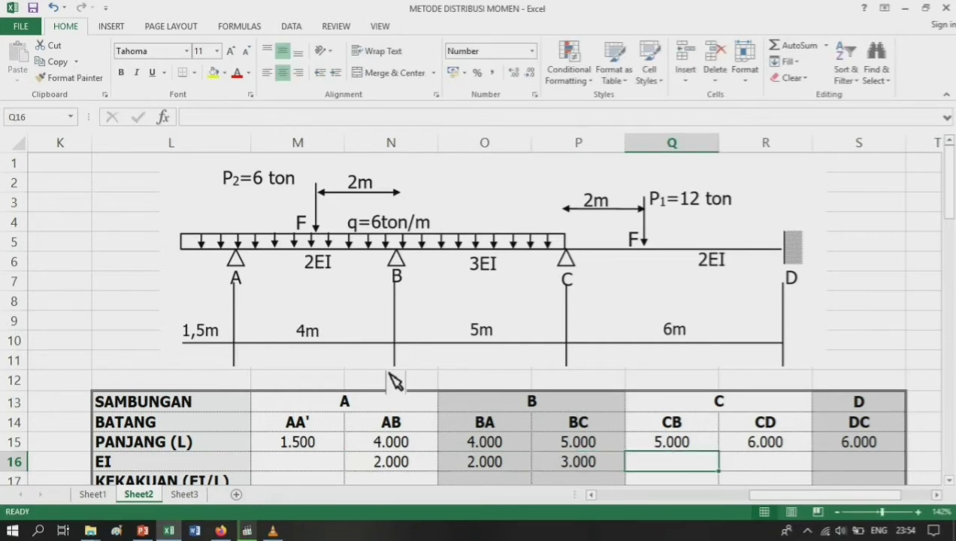
text(3)
key(Right)
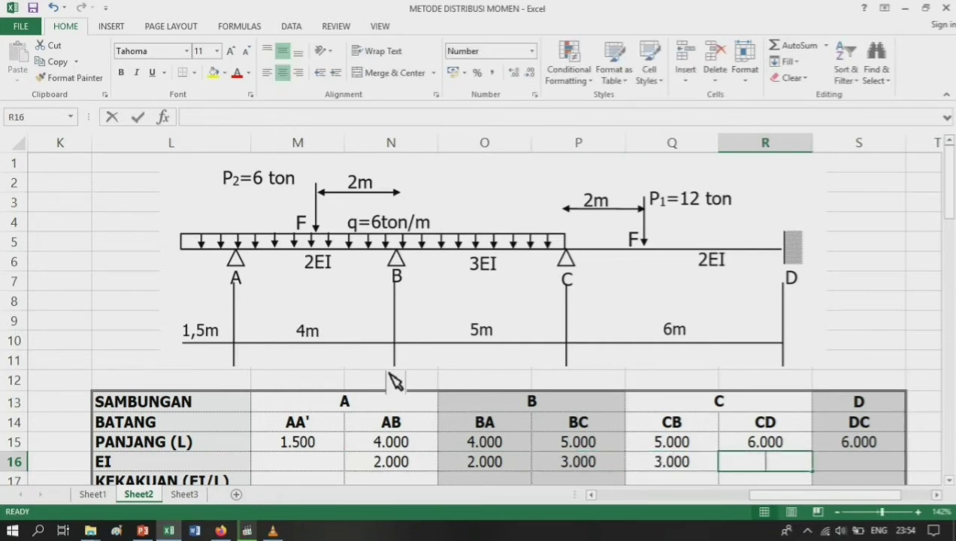
Step: Set the EI value of members CD and DC to 2
text(3)
key(ctrl+Return)
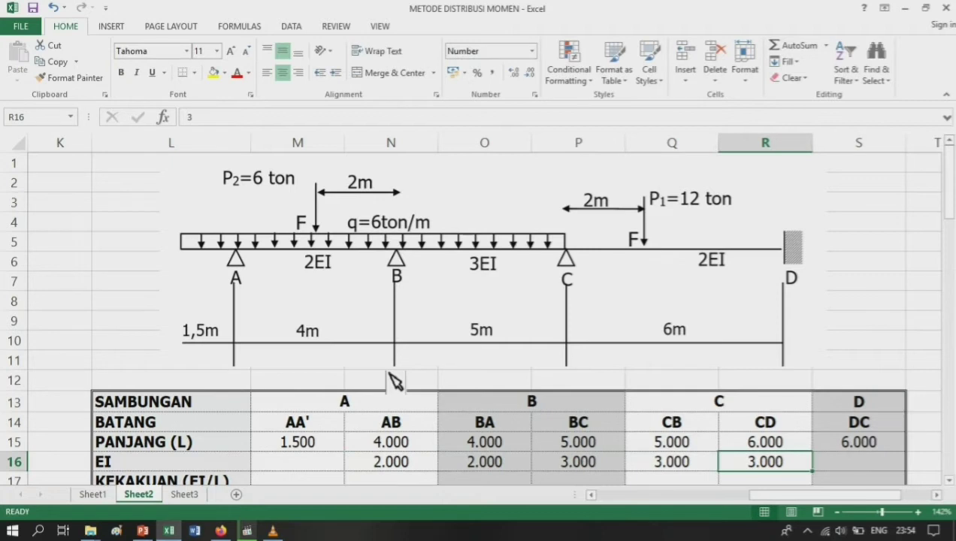
text(2)
key(Tab)
text(2)
key(Return)
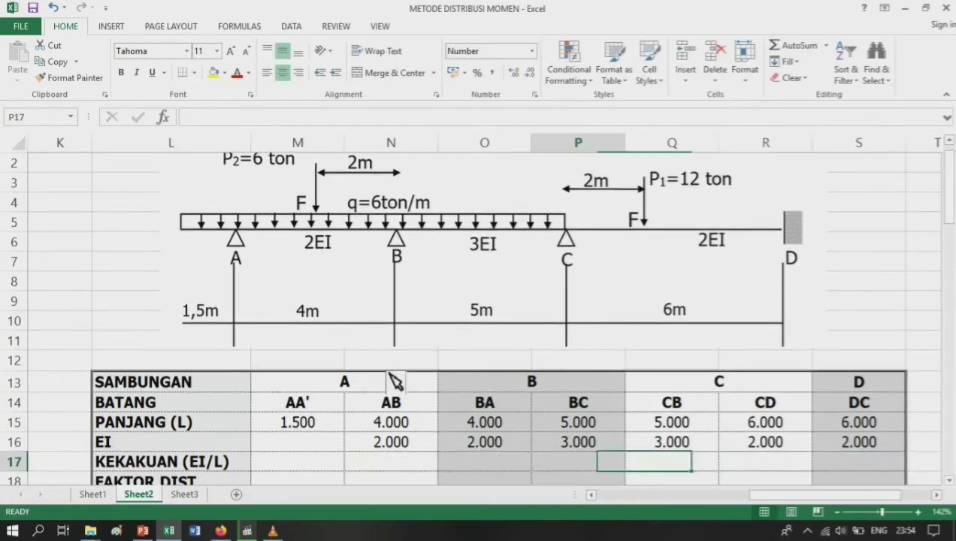
Step: Calculate member AB's stiffness in the KEKAKUAN (EI/L) row with the formula =N16/N15
key(Left)
key(Left)
key(Left)
key(Left)
key(Right)
key(Right)
key(Left)
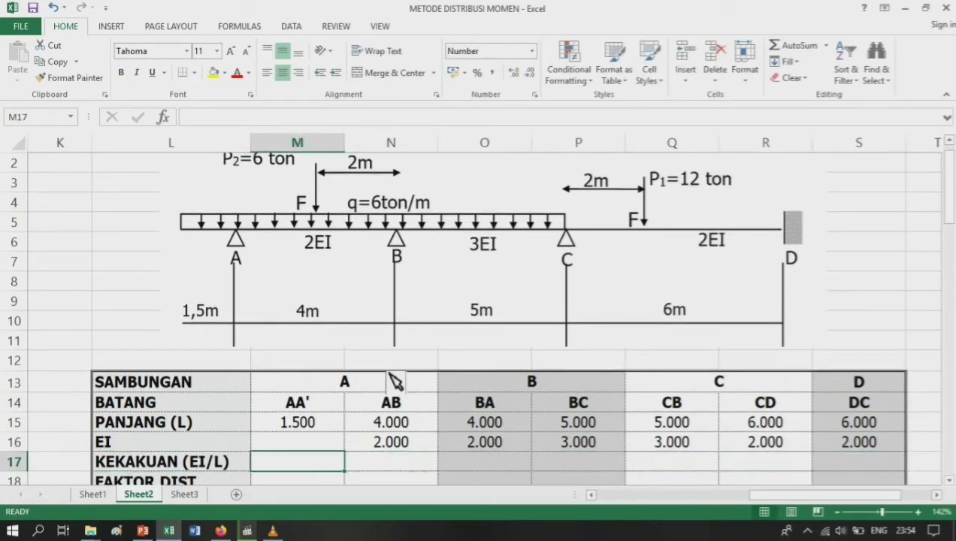
key(Right)
text(=)
key(Up)
key(Up)
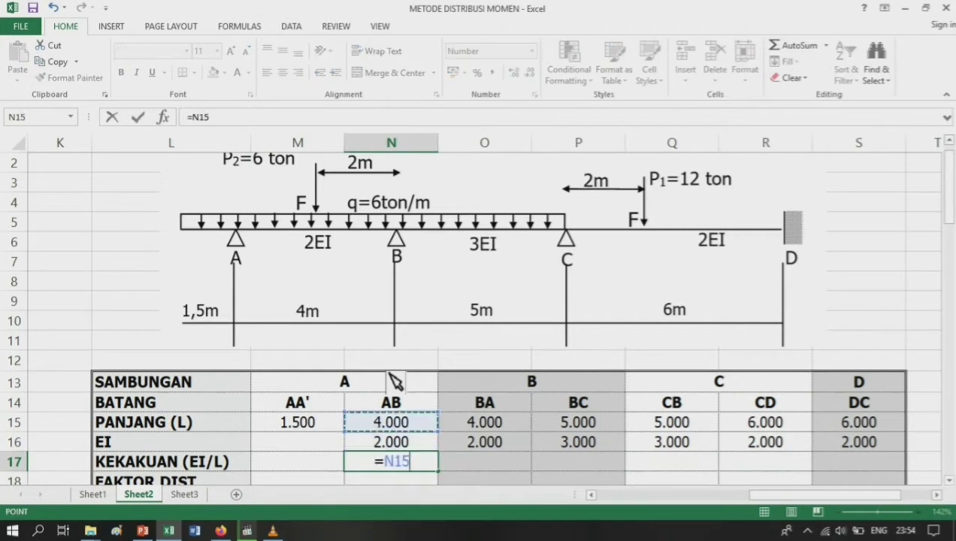
key(Down)
text(/)
key(Up)
key(Up)
key(Return)
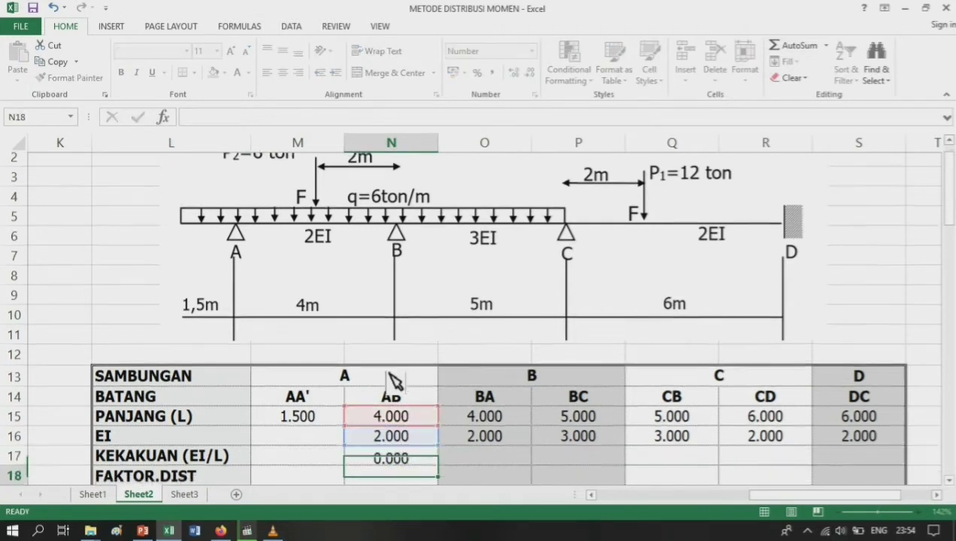
Step: Calculate member BA's stiffness in the KEKAKUAN (EI/L) row with the formula =O16/O15
key(Up)
key(Right)
key(Right)
key(Left)
text(=)
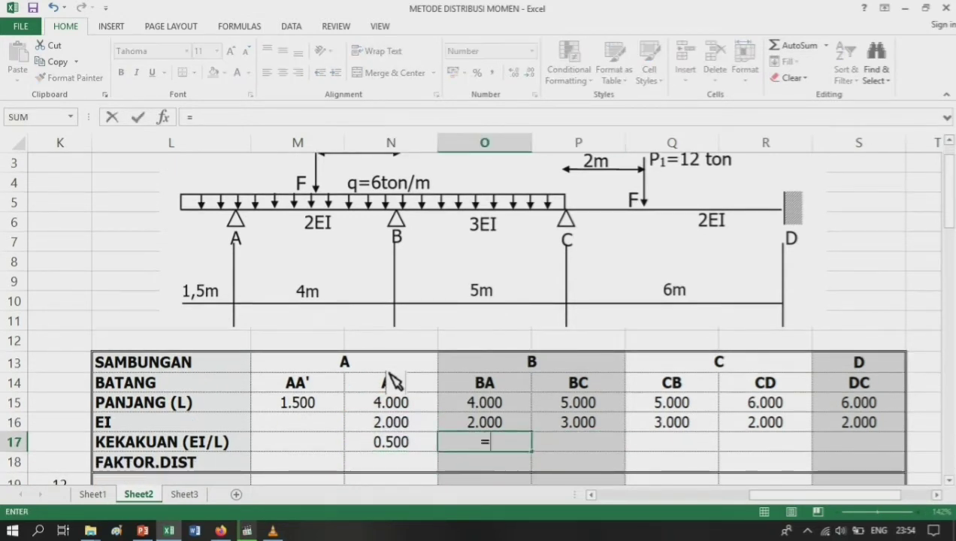
key(Up)
text(/)
key(Up)
key(Up)
key(Return)
Step: Calculate member BC's stiffness in the KEKAKUAN (EI/L) row with the formula =P16/P15
key(Up)
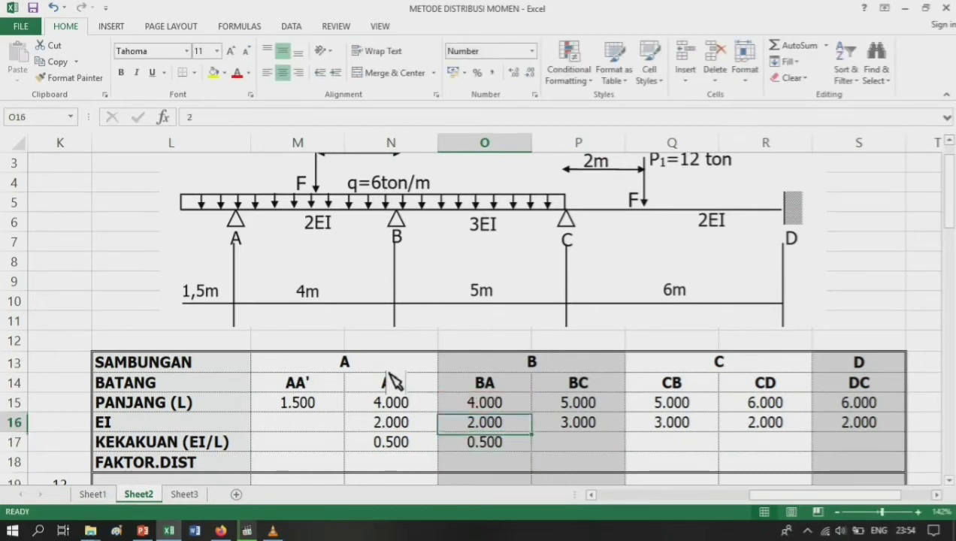
key(Right)
text(=)
key(Up)
text(/)
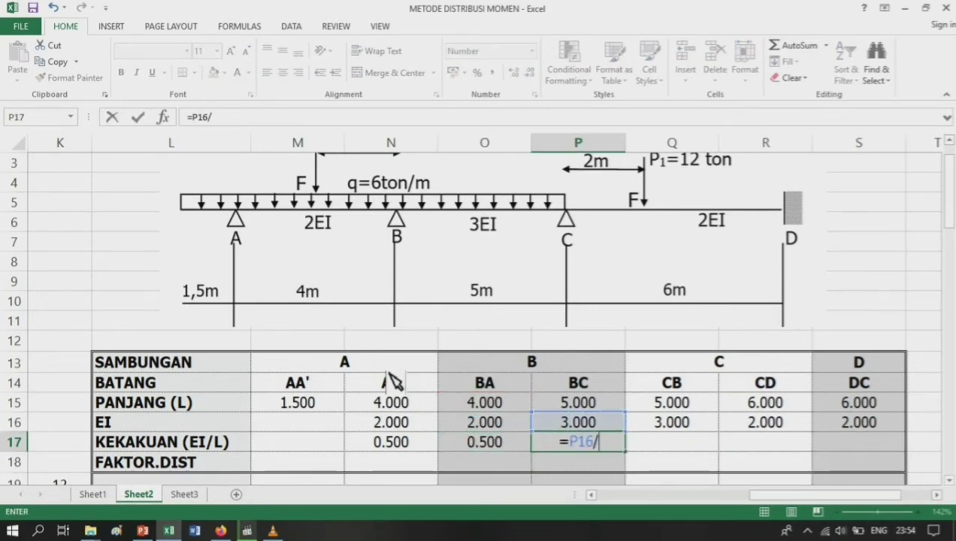
key(Up)
key(Up)
key(Return)
Step: Calculate member CB's stiffness in the KEKAKUAN (EI/L) row with the formula =Q16/Q15
key(Up)
key(Right)
text(=)
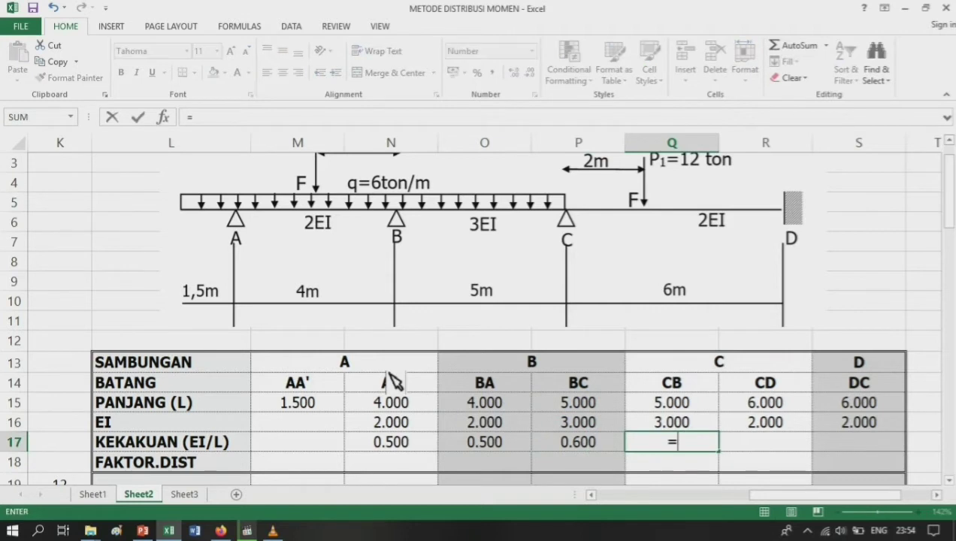
key(Up)
text(/)
key(Up)
key(Up)
key(Return)
Step: Complete CB's stiffness formula =Q16/Q15 and calculate member CD's stiffness in the KEKAKUAN (EI/L) row with =R16/R15
key(Up)
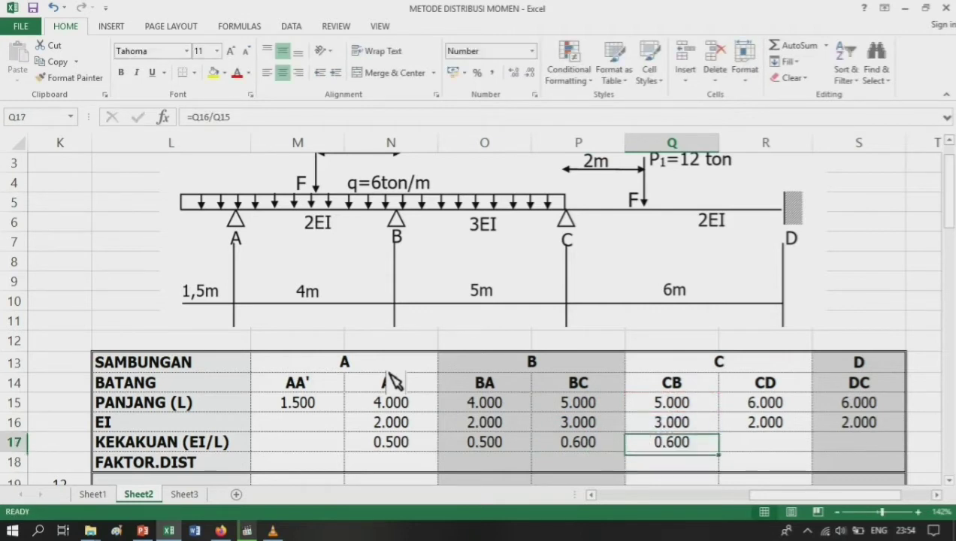
key(Right)
text(=)
key(Up)
text(/)
key(Up)
key(Up)
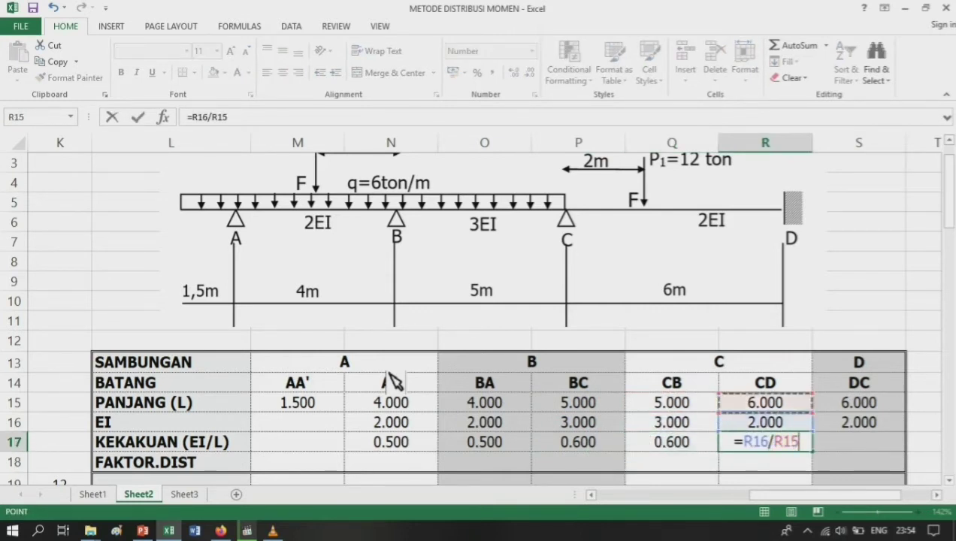
key(Return)
Step: Calculate member DC's stiffness in the KEKAKUAN (EI/L) row with the formula =S16/S15
scroll(391, 382, down, 1)
key(Up)
key(Right)
text(=)
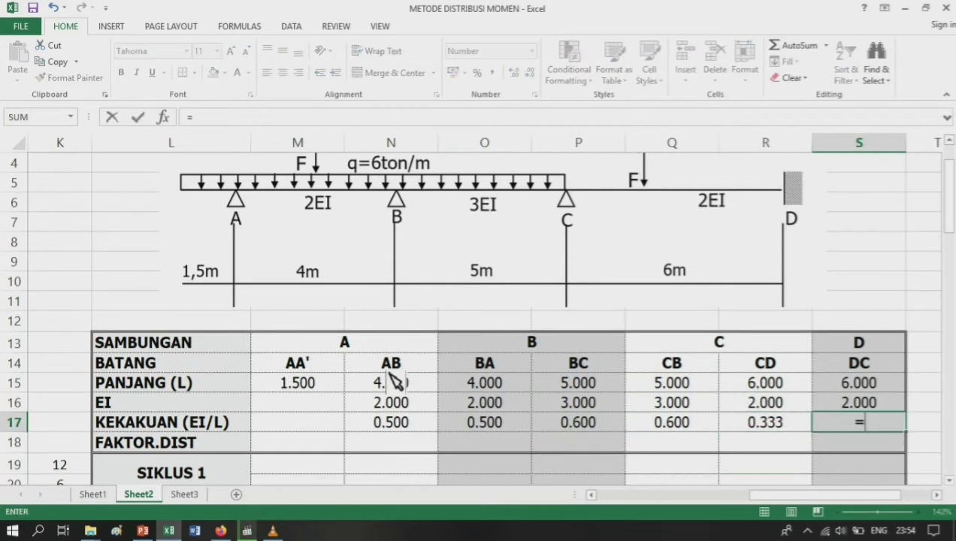
key(Up)
text(/)
key(Up)
key(Up)
key(Return)
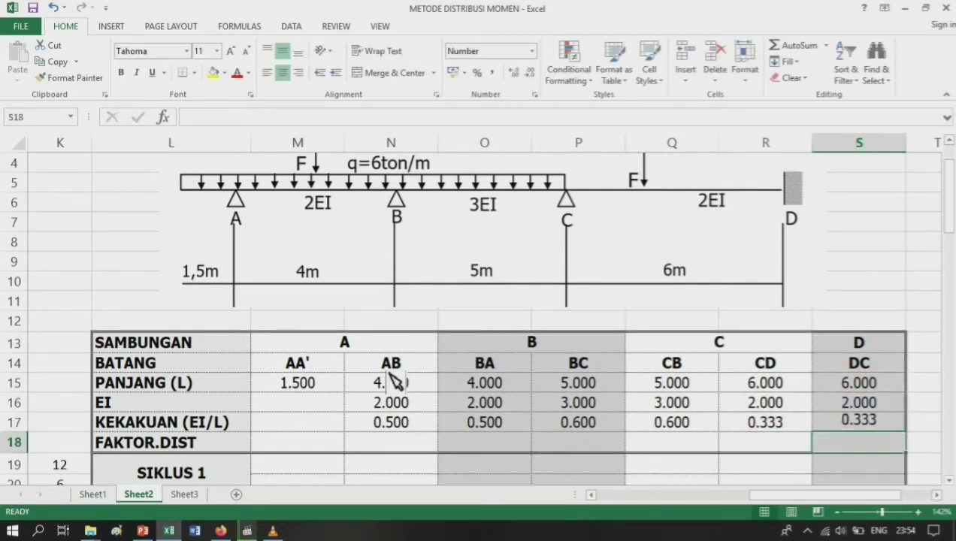
key(Left)
key(Left)
key(Left)
key(Left)
key(Left)
key(Left)
key(Left)
key(Right)
key(Right)
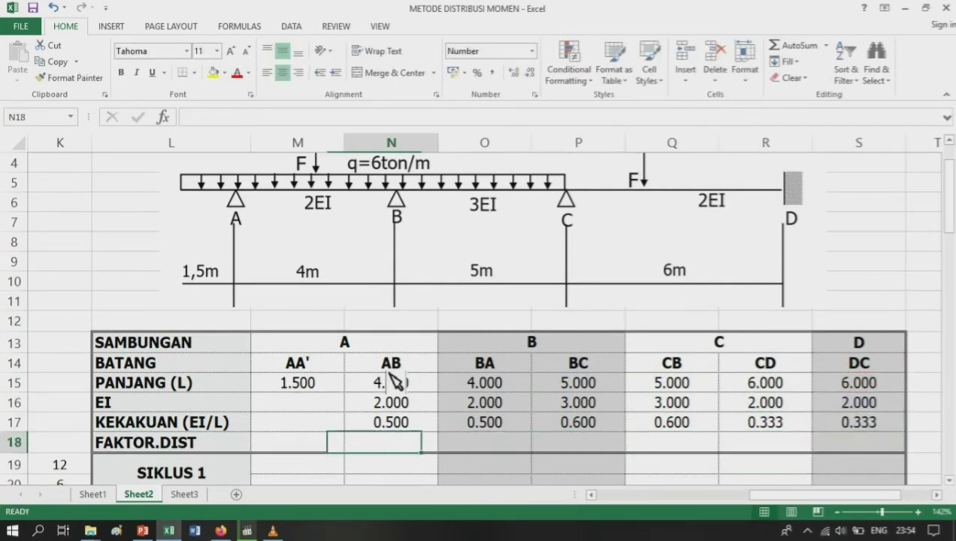
key(Right)
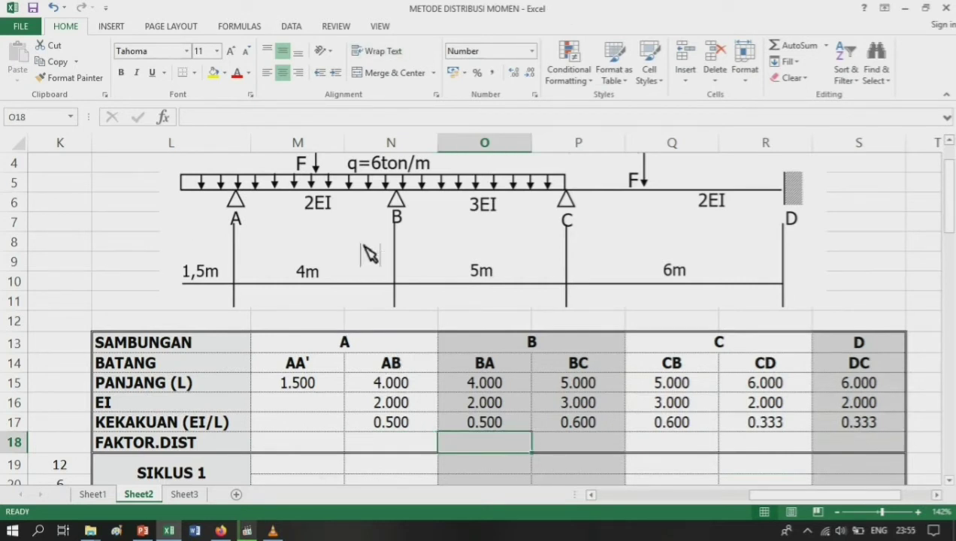
Step: Check the supports in the beam diagram and enter a distribution factor of 1 for member AB in N18
scroll(423, 253, up, 1)
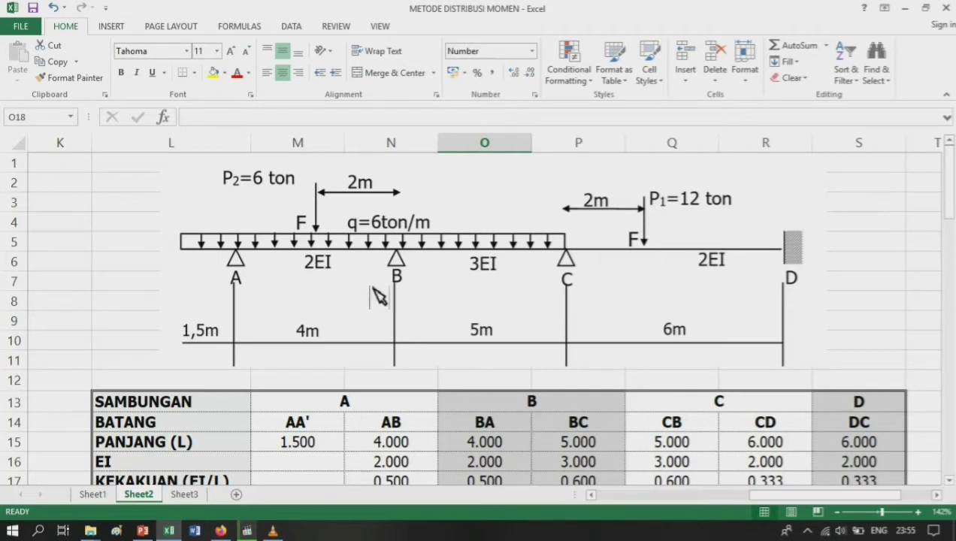
scroll(363, 312, down, 3)
click(406, 324)
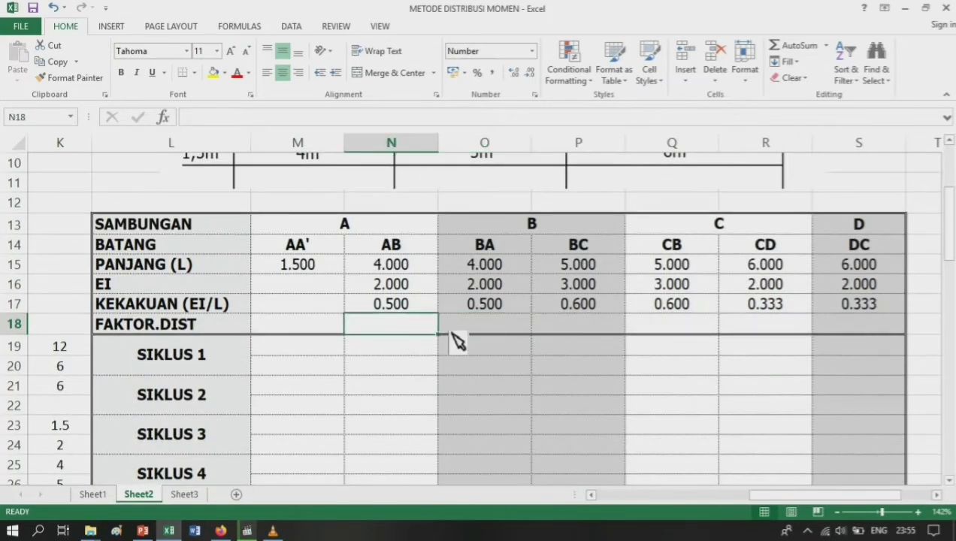
scroll(457, 341, up, 2)
scroll(464, 337, up, 1)
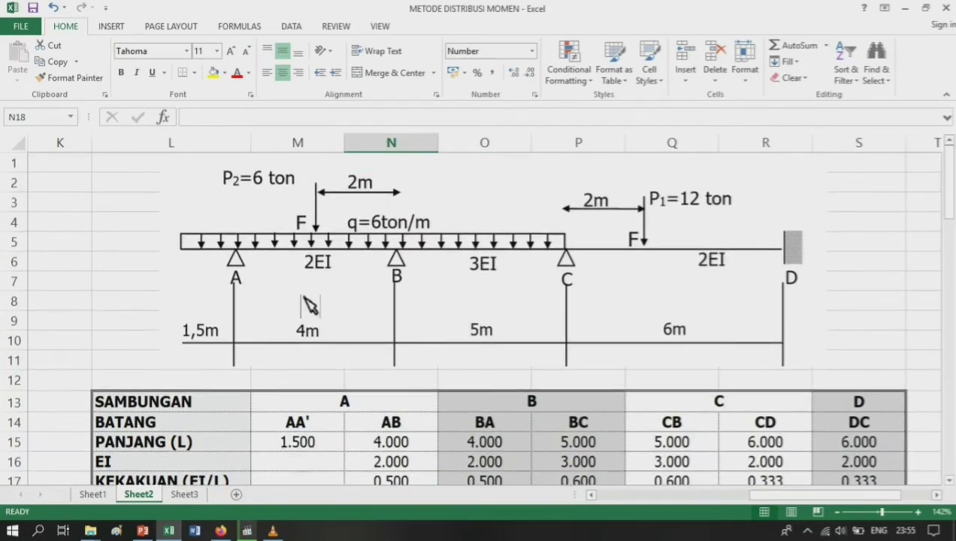
scroll(296, 282, down, 1)
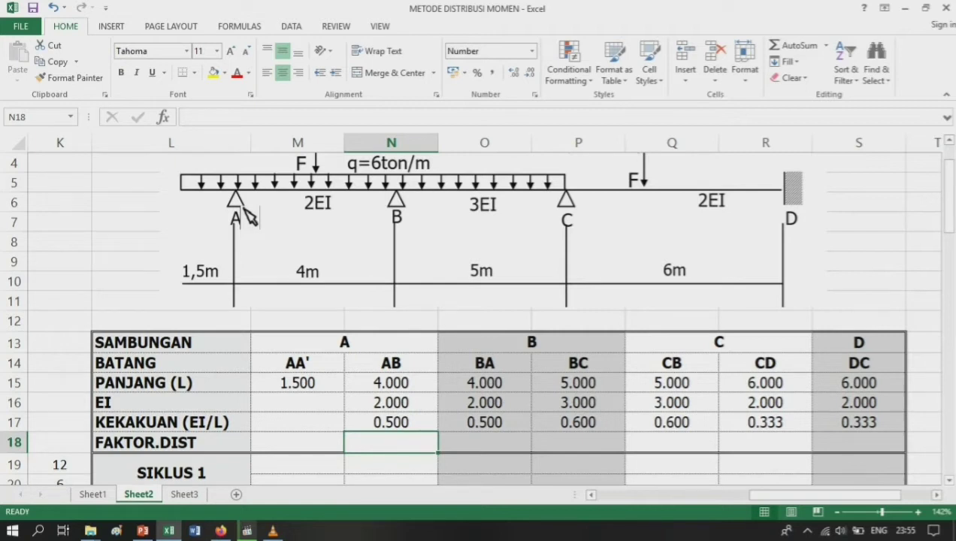
text(1)
Step: Enter a distribution factor of 0 for member DC in the FAKTOR.DIST row
key(Right)
key(Right)
key(Right)
key(Right)
key(Right)
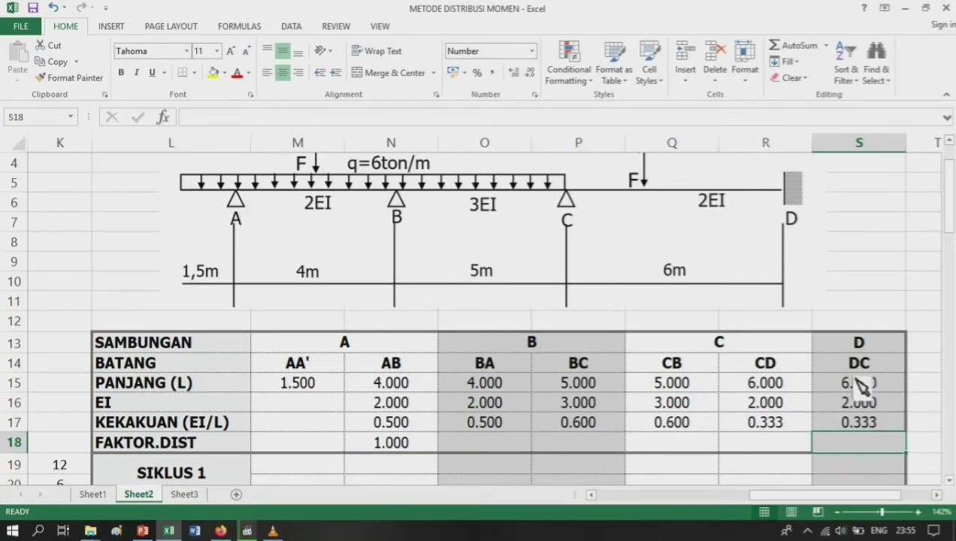
text(0)
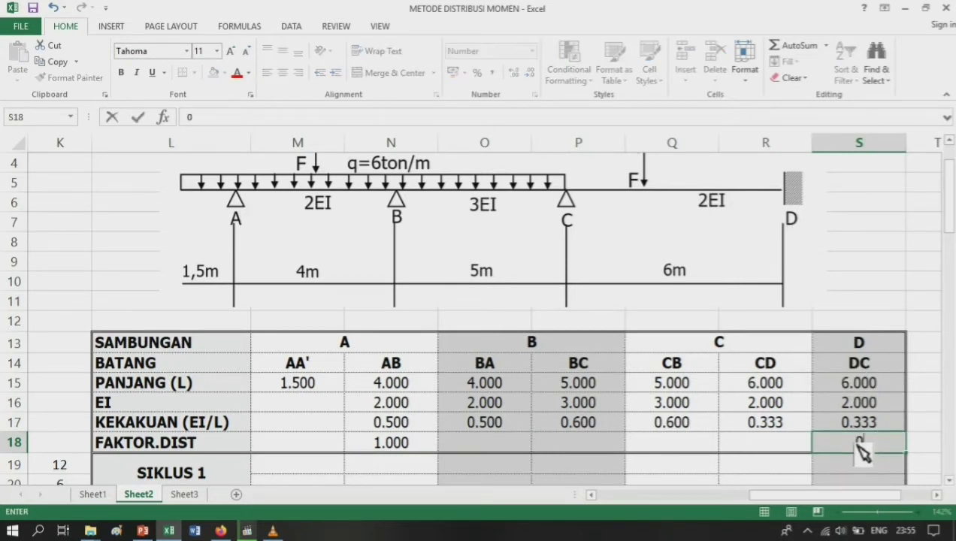
key(Left)
key(Left)
key(Left)
key(Left)
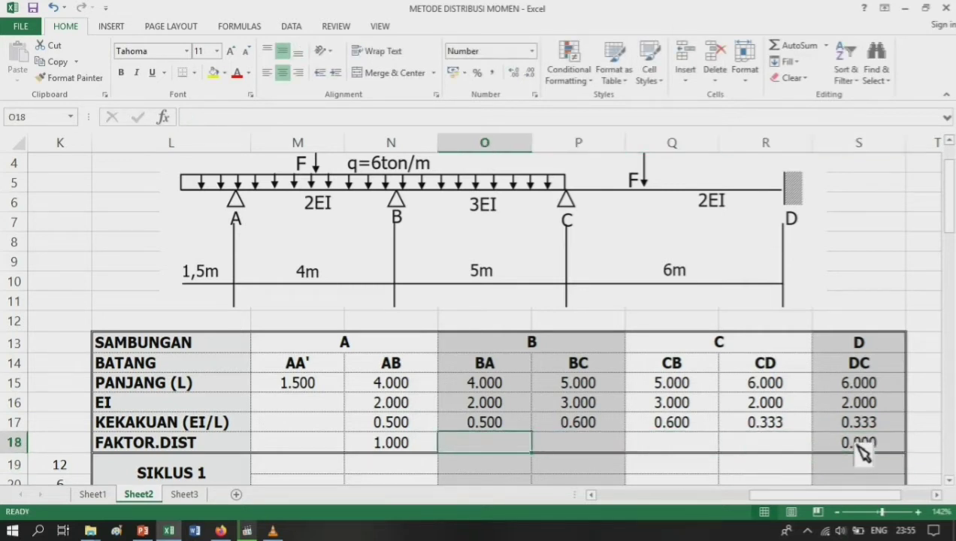
key(Right)
key(Up)
key(Up)
key(Up)
key(Up)
key(Up)
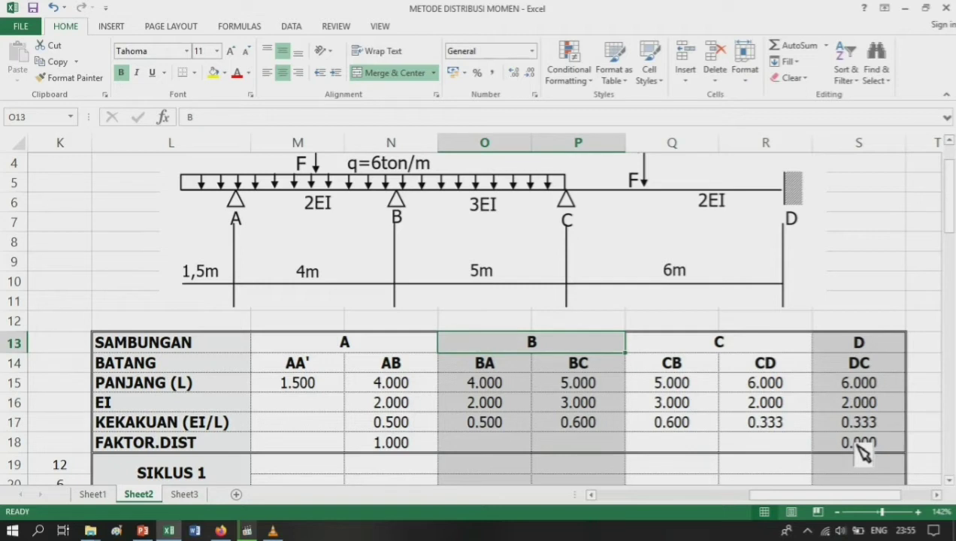
key(Down)
key(Down)
key(Down)
key(Down)
key(Left)
key(Down)
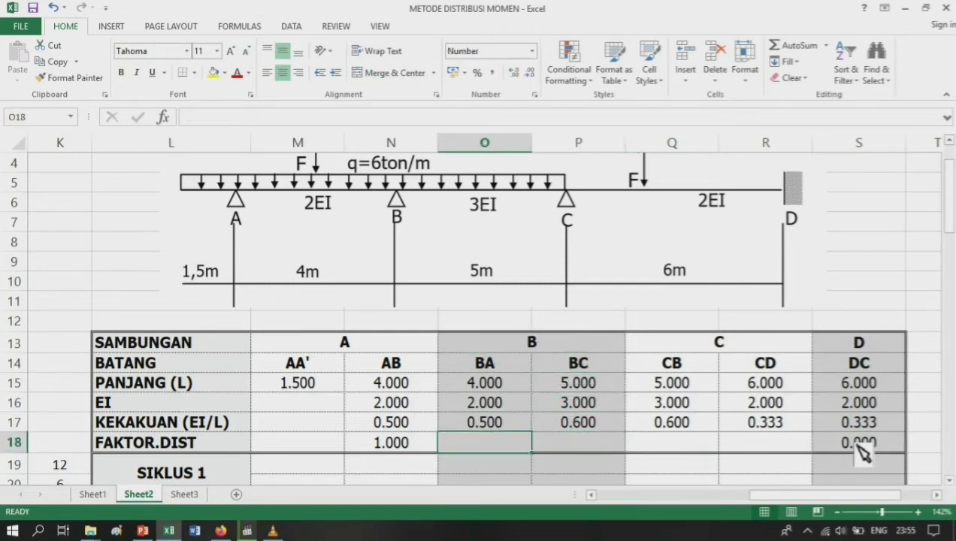
Step: Calculate member BA's distribution factor in the FAKTOR.DIST row with the formula =O17/(O17+P17)
text(=)
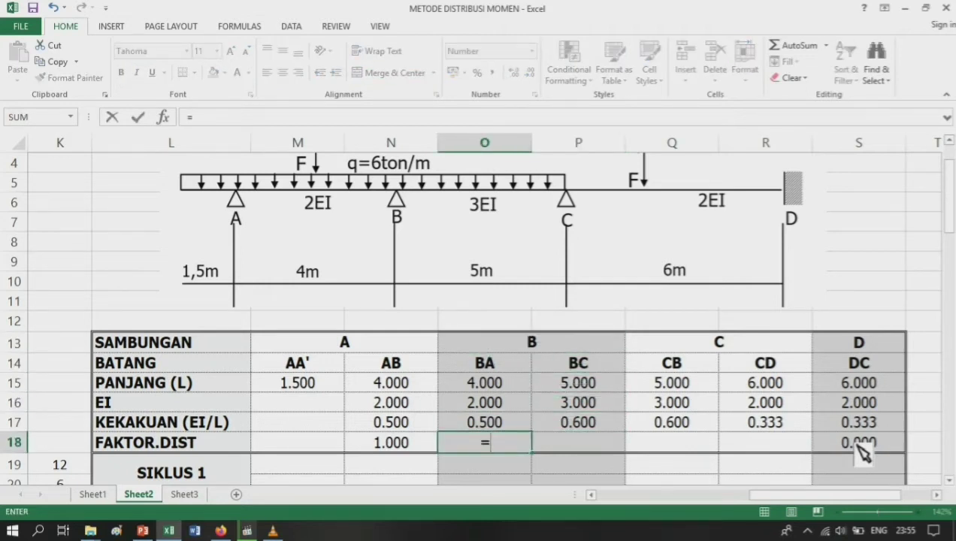
key(Up)
text(/)
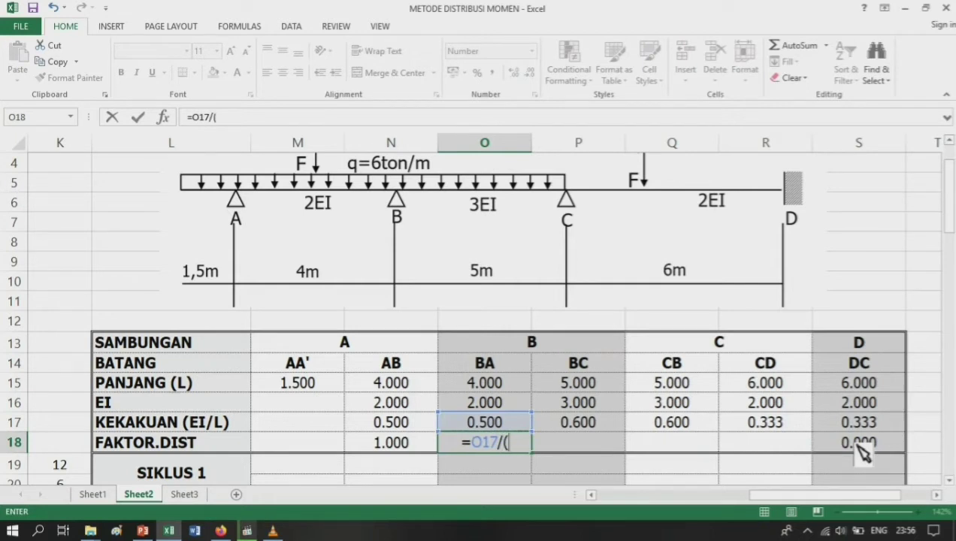
text(()
key(Up)
text(+)
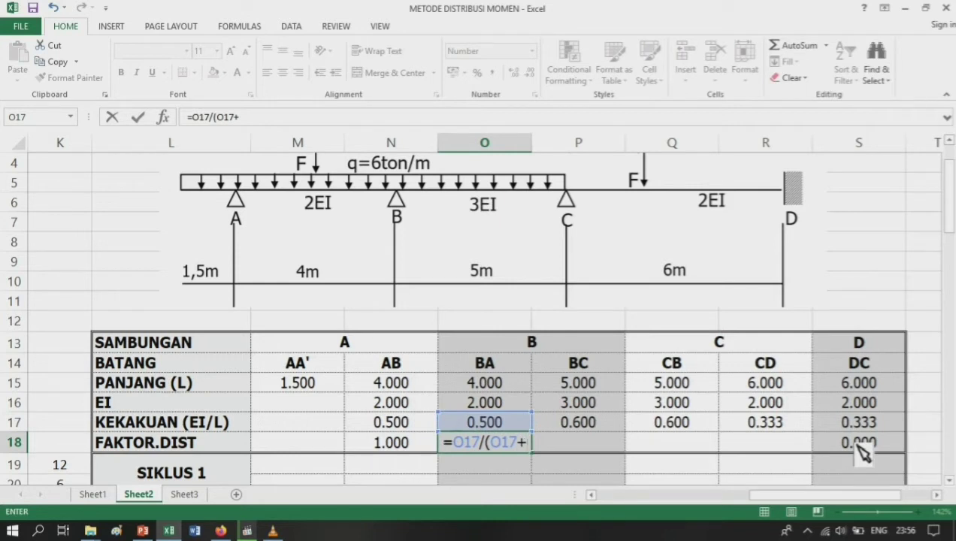
key(Up)
key(Right)
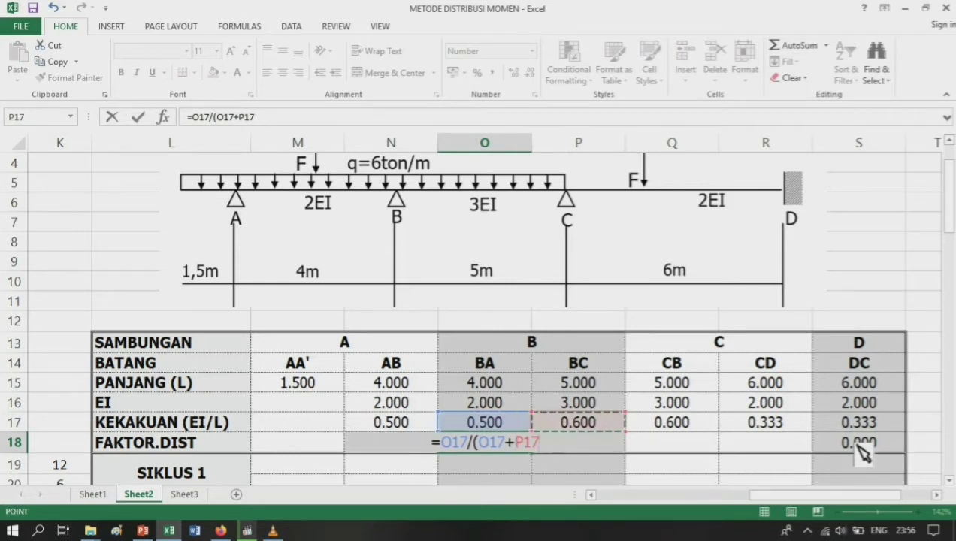
text())
key(Tab)
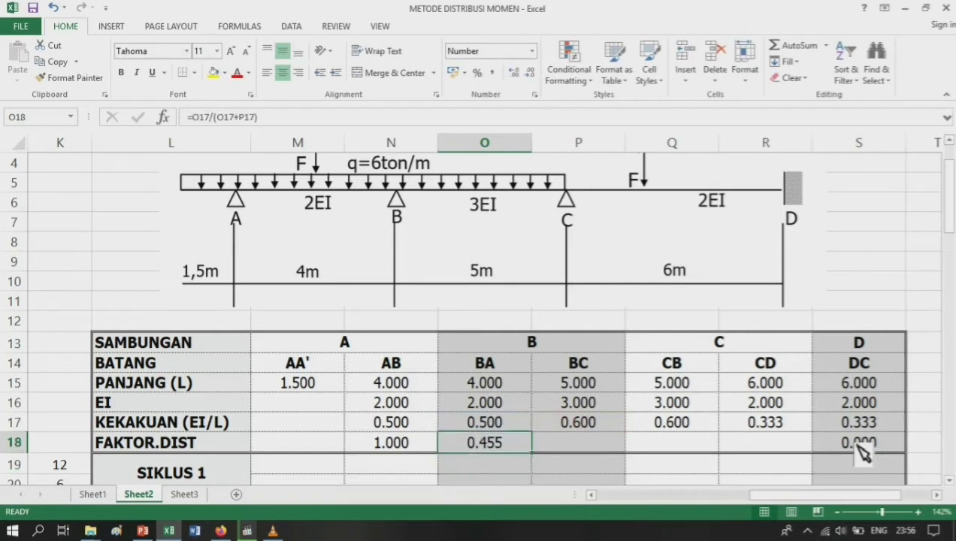
Step: Calculate member BC's distribution factor in the FAKTOR.DIST row with the formula =P17/(O17+P17)
text(=)
key(Up)
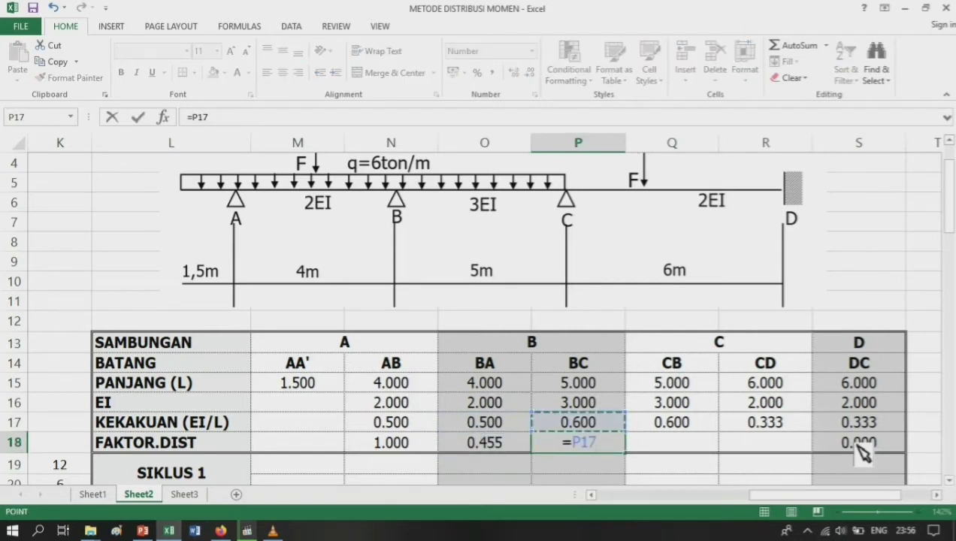
text(/()
key(Left)
key(Up)
text(+)
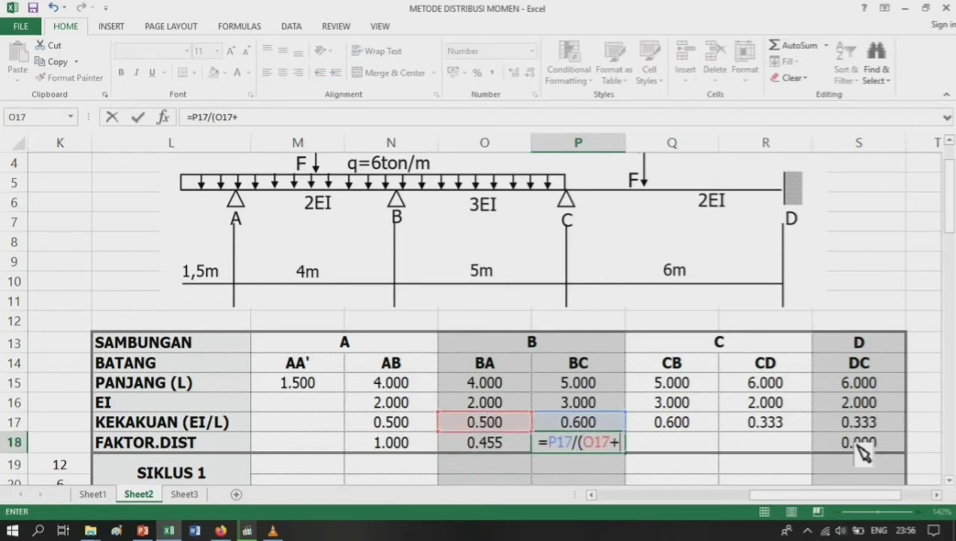
key(Up)
key(Return)
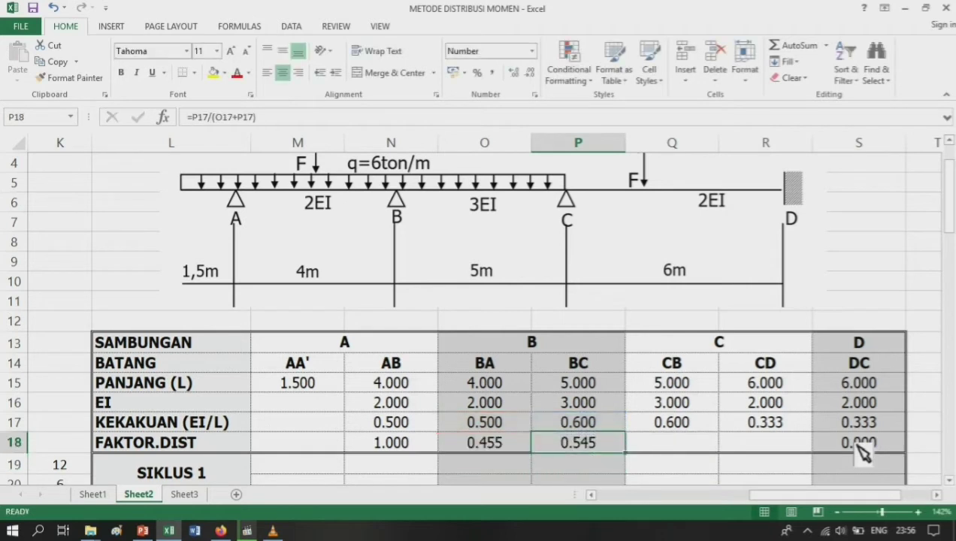
Step: Calculate member CB's distribution factor in the FAKTOR.DIST row with the formula =Q17/(Q17+R17)
key(Right)
text(=)
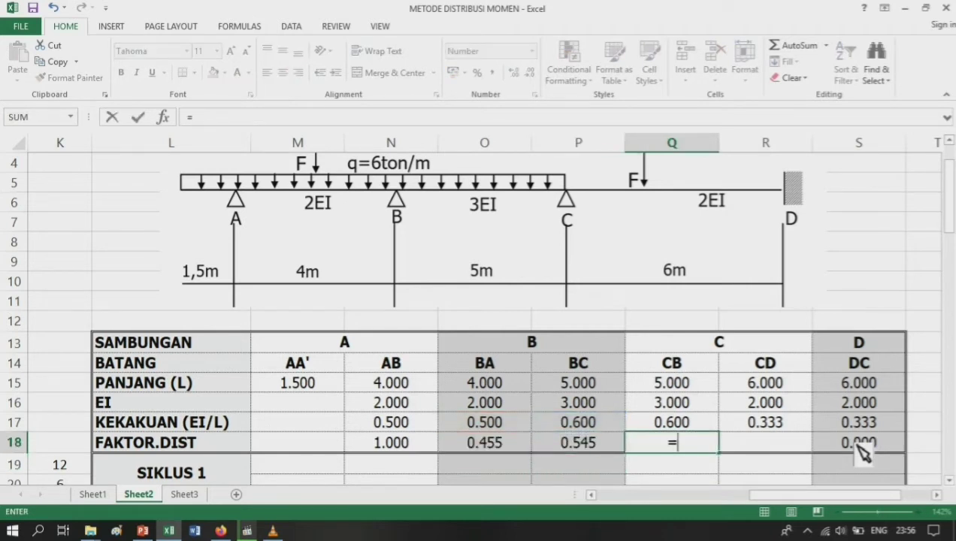
key(Up)
text(/()
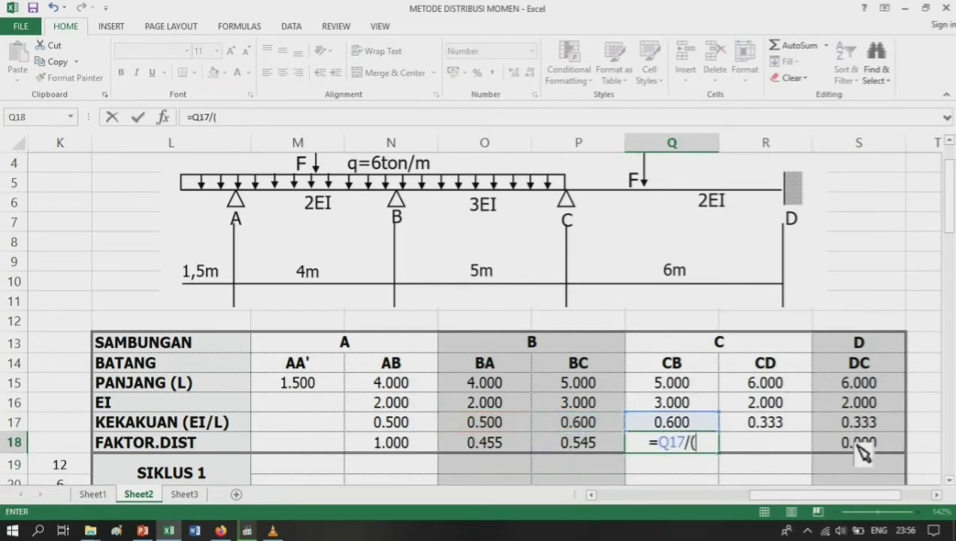
key(Up)
text(+)
key(Up)
key(Right)
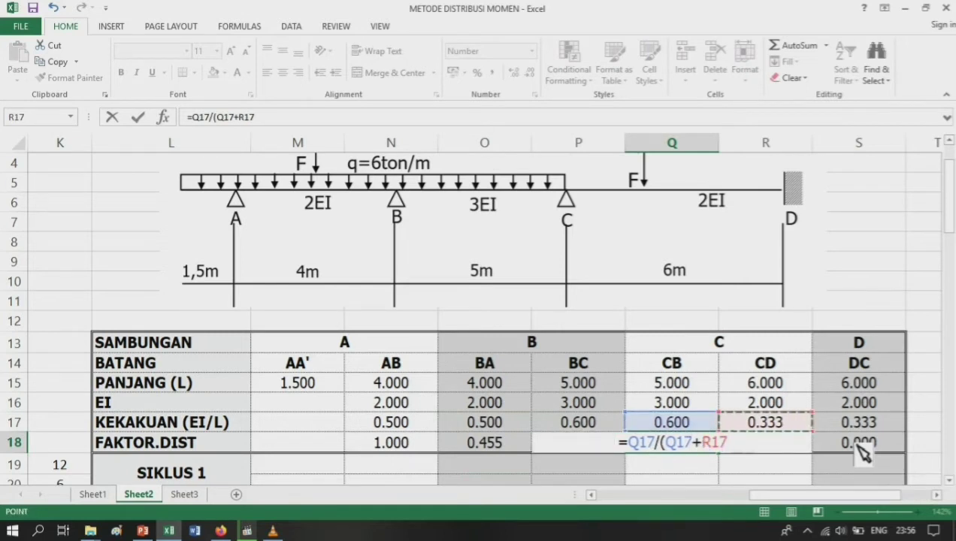
text())
key(Return)
Step: Calculate member CD's distribution factor in the FAKTOR.DIST row with the formula =R17/(Q17+R17)
key(Right)
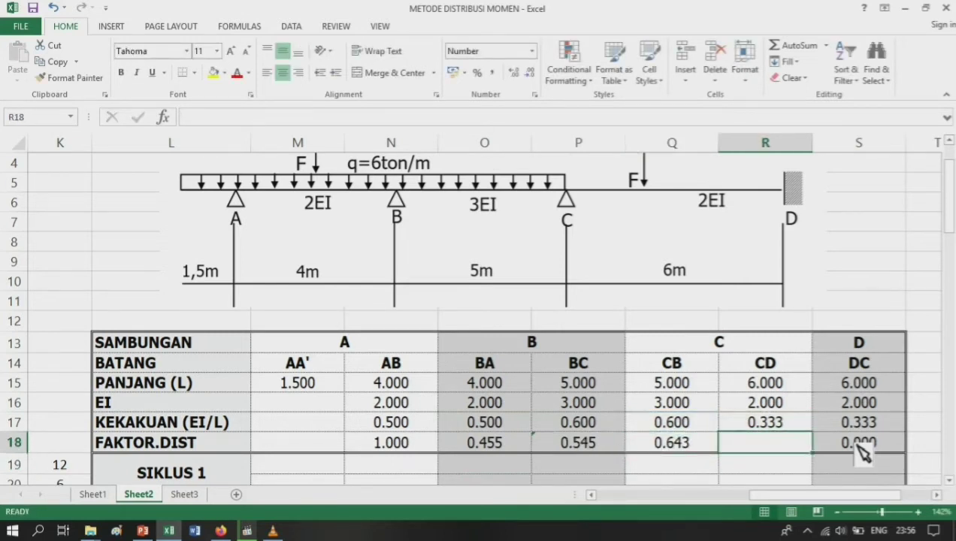
text(=)
key(Up)
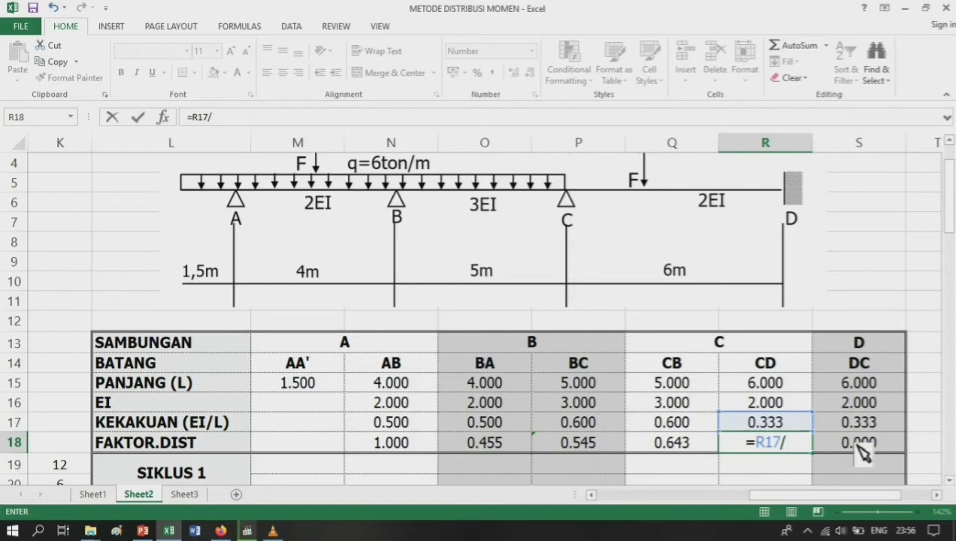
text(()
key(Left)
key(Up)
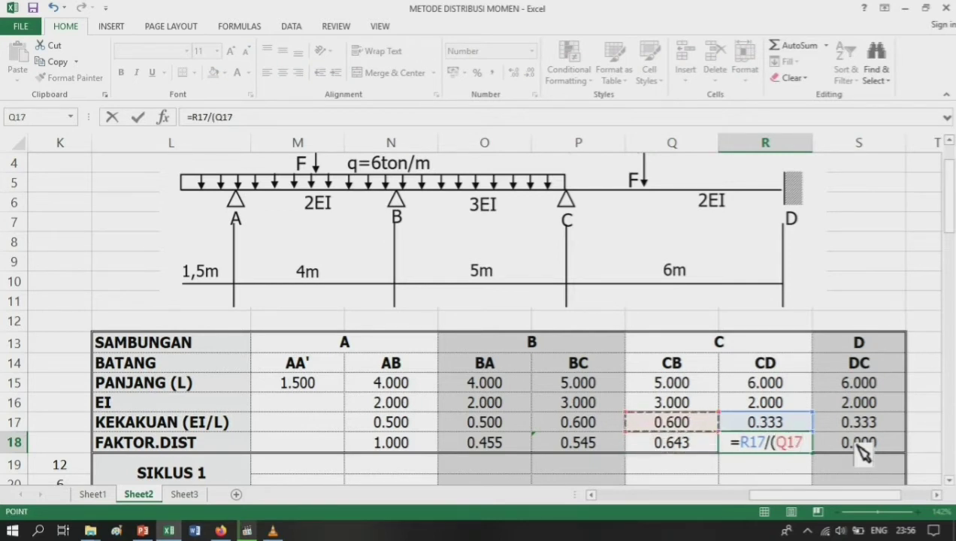
text(+)
key(Up)
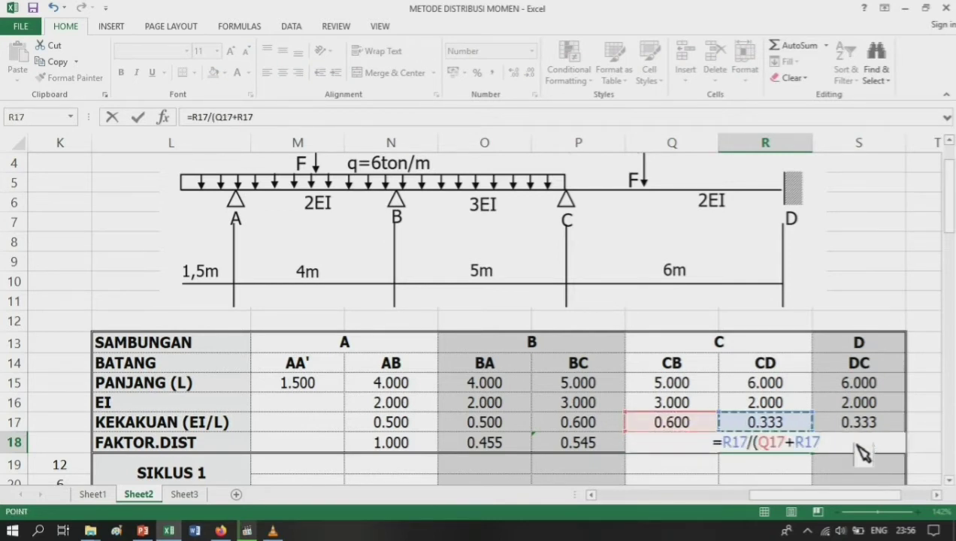
text())
key(Return)
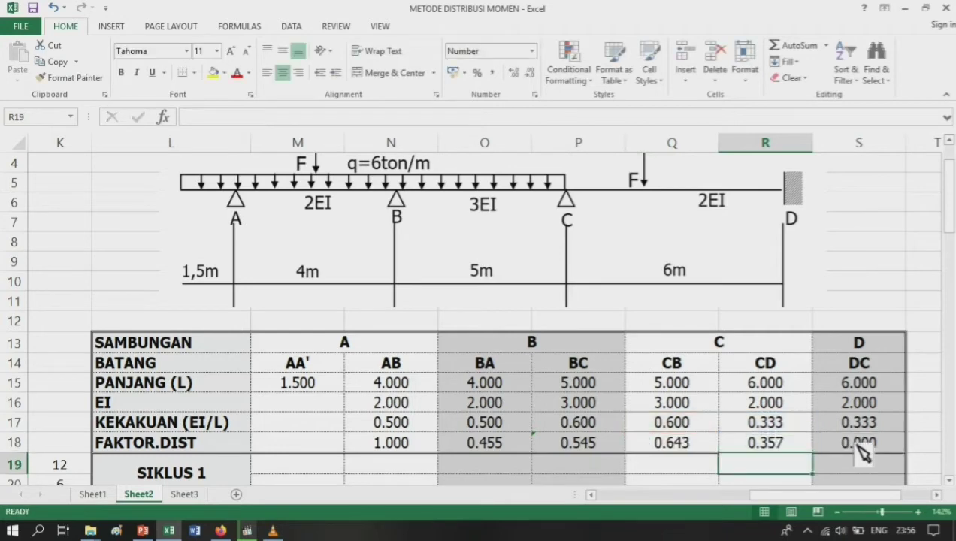
key(Left)
key(Left)
key(Left)
key(Left)
key(Left)
key(Down)
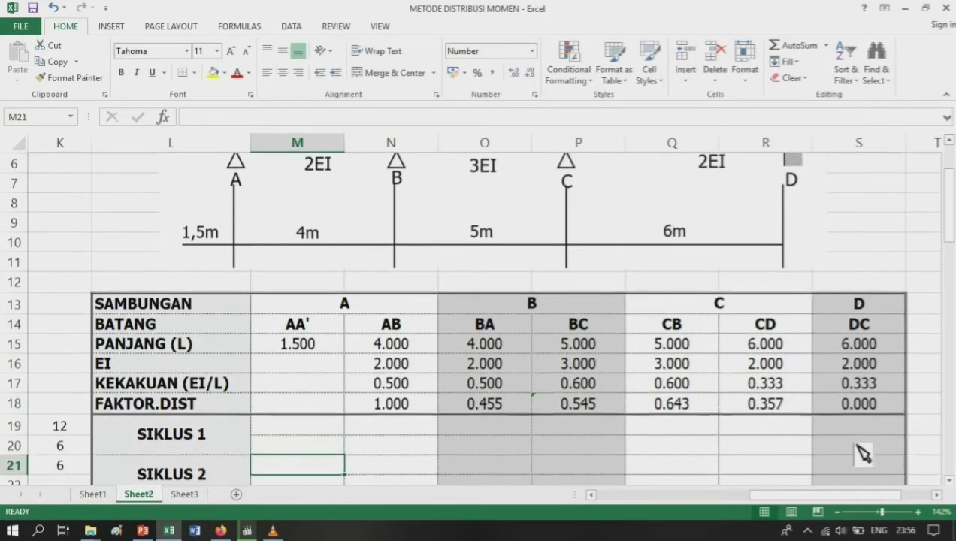
key(Left)
key(Right)
key(Right)
key(Right)
key(Right)
key(Right)
key(Down)
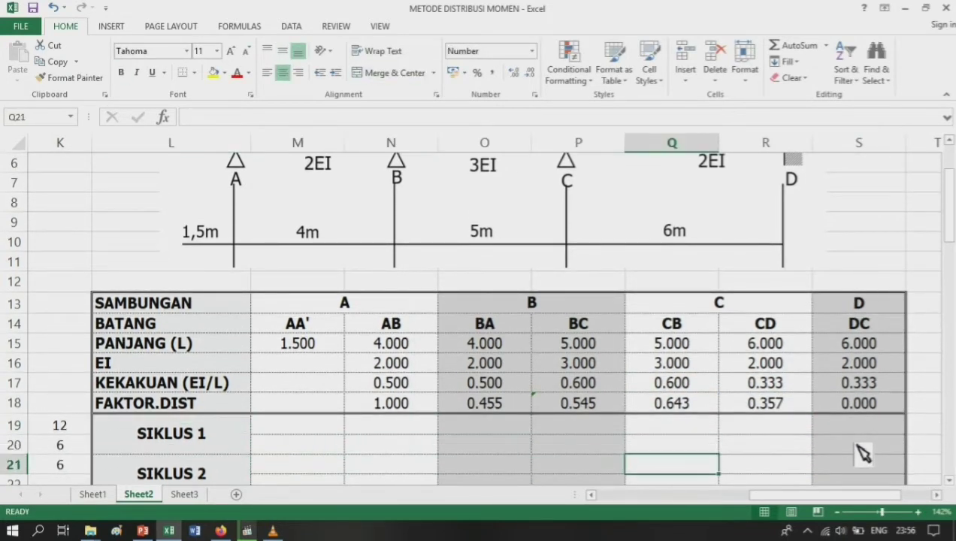
key(Down)
key(Up)
key(Up)
key(Up)
key(Left)
key(Left)
key(Left)
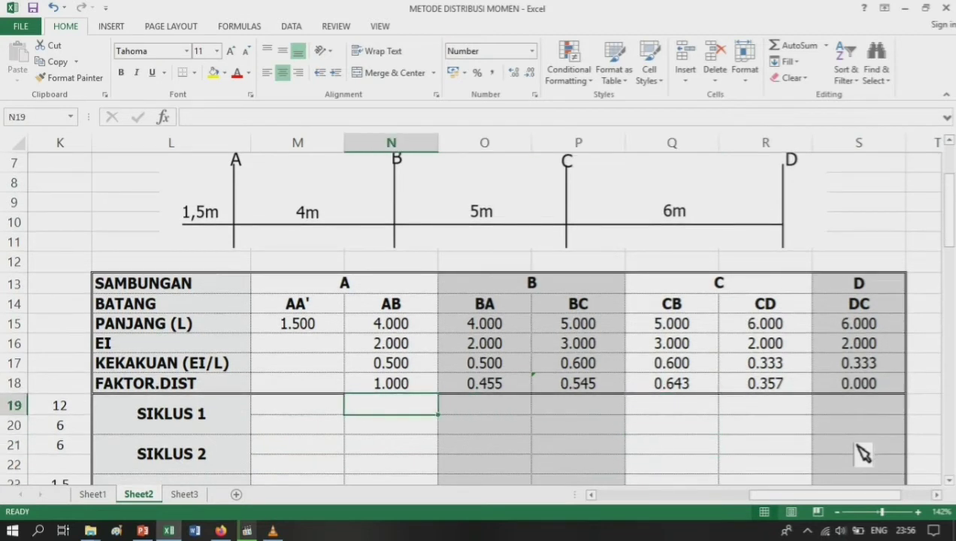
key(Up)
key(Up)
key(Up)
key(Up)
key(Up)
key(Up)
key(Up)
key(Up)
key(Up)
key(Up)
key(Up)
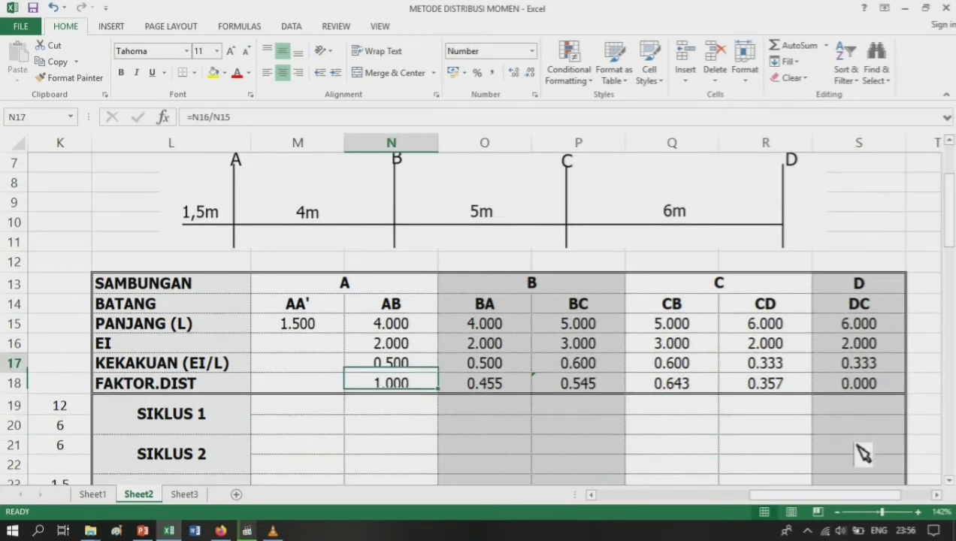
Step: Examine the beam diagram's loads, spans and member stiffnesses above the moment distribution table
key(Up)
key(Up)
key(Up)
key(Up)
key(Up)
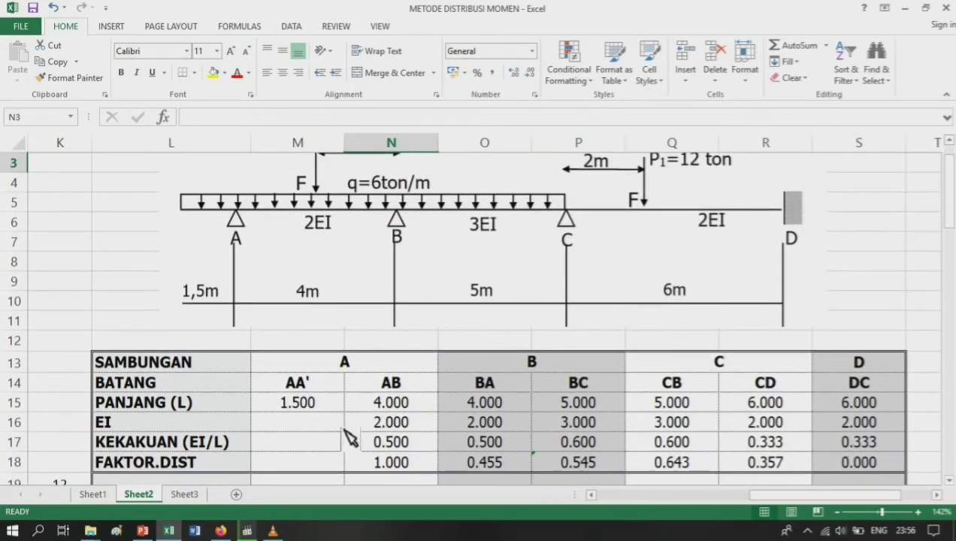
scroll(387, 237, down, 1)
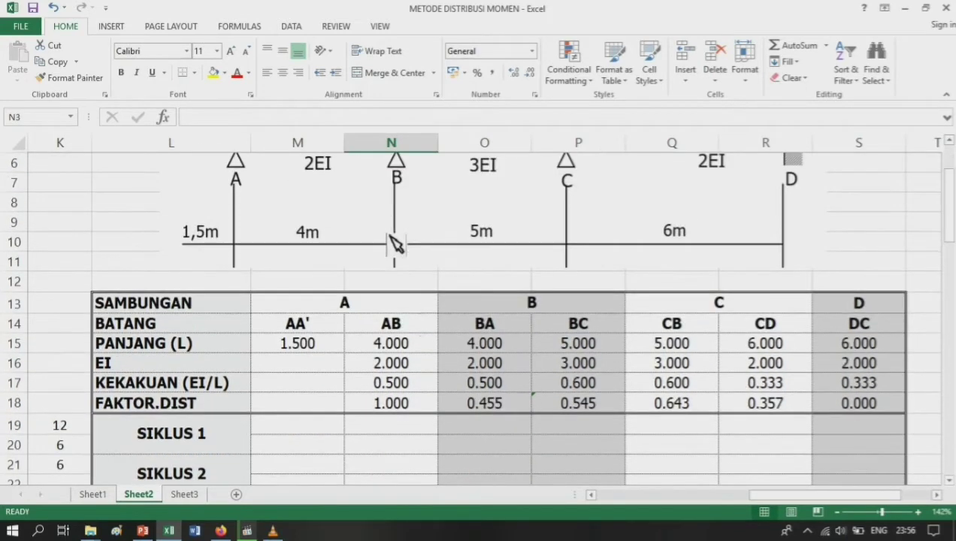
click(474, 424)
scroll(412, 353, up, 1)
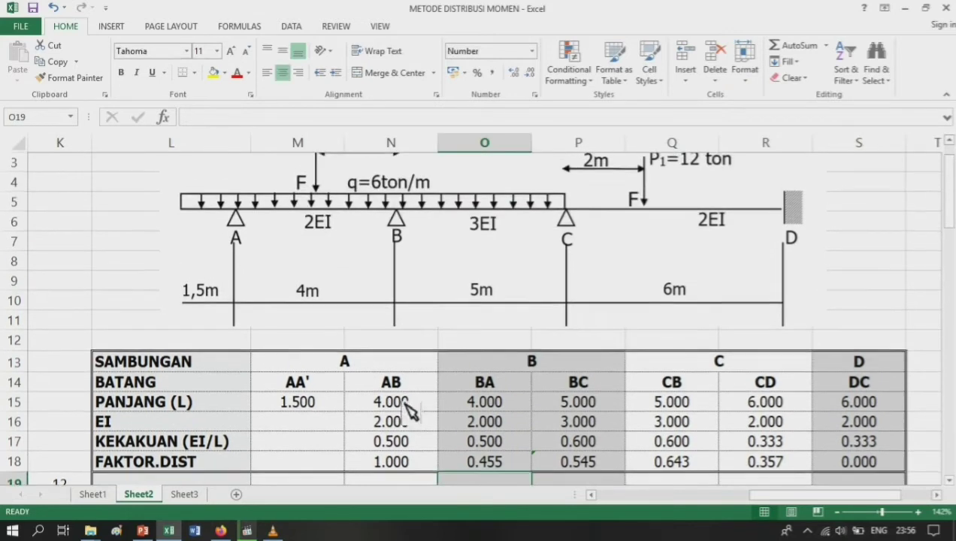
scroll(406, 421, down, 2)
Step: Begin member AB's primary moment formula in the first SIKLUS 1 row with the negative point-load term =-((1/8)*K20*K25)
click(399, 366)
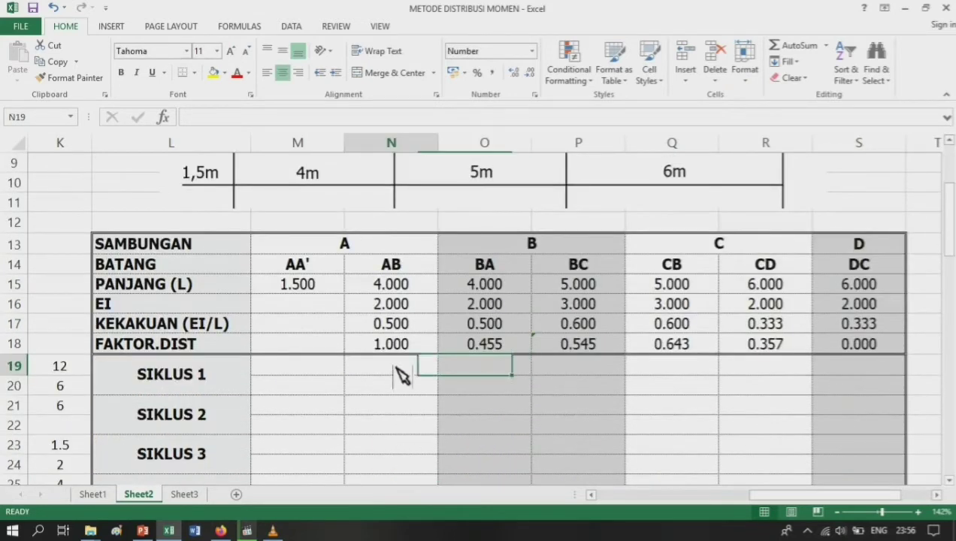
scroll(383, 323, up, 1)
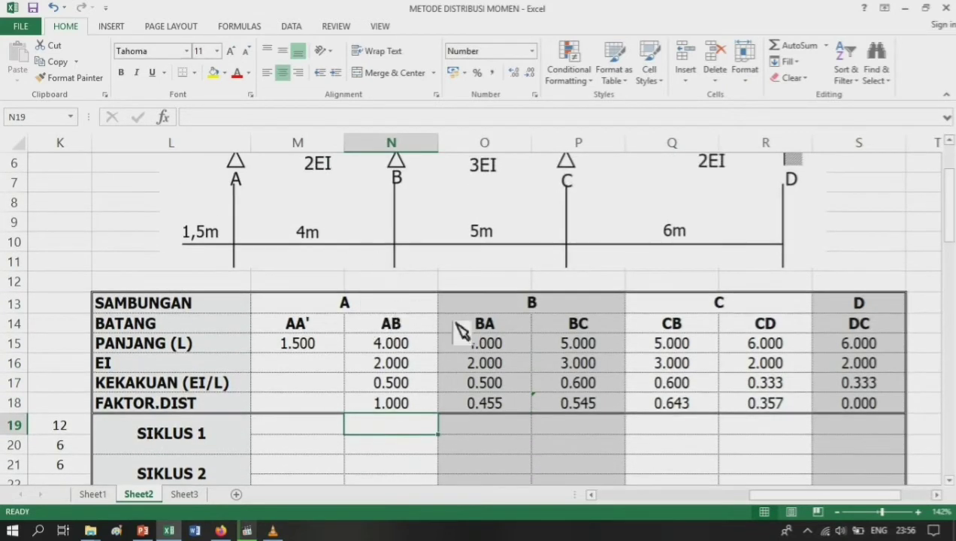
text(=-)
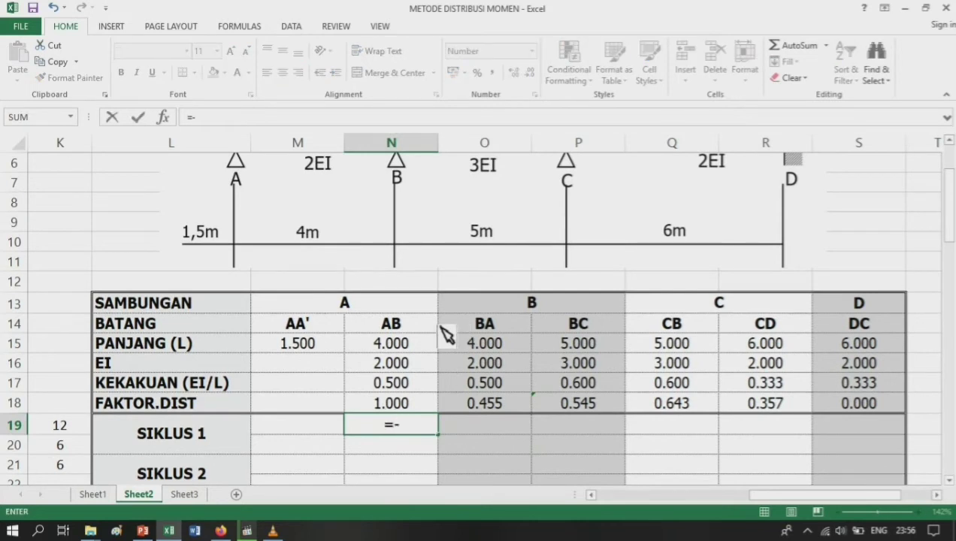
scroll(436, 331, up, 2)
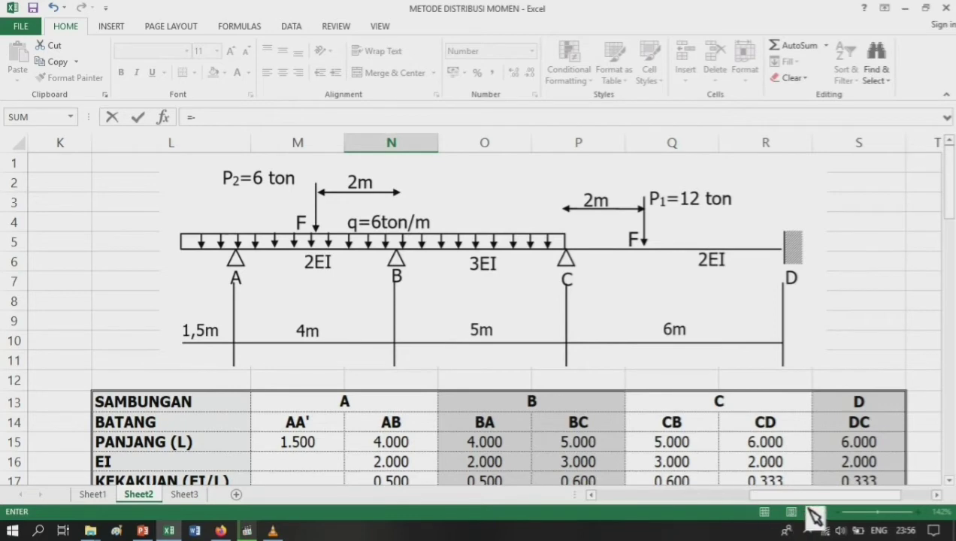
drag(812, 494, 676, 495)
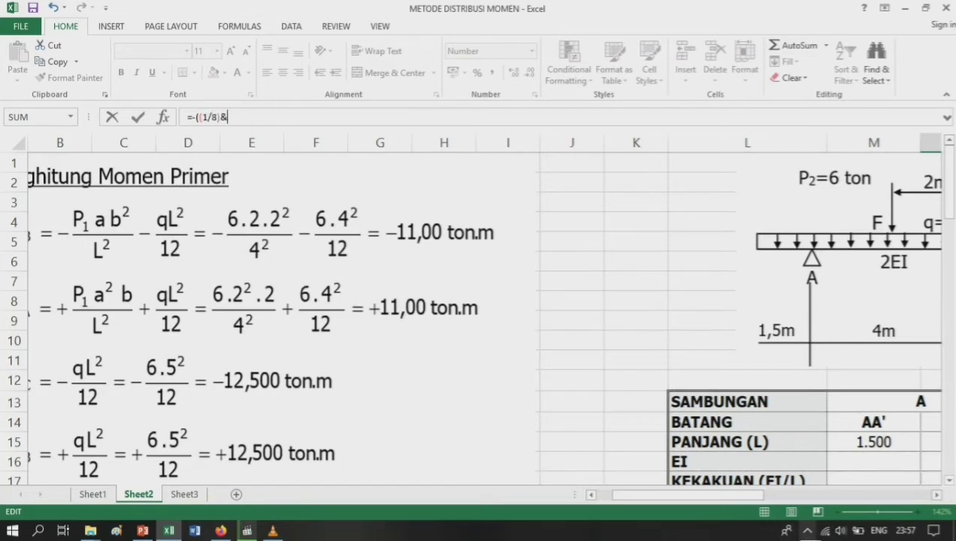
key(BackSpace)
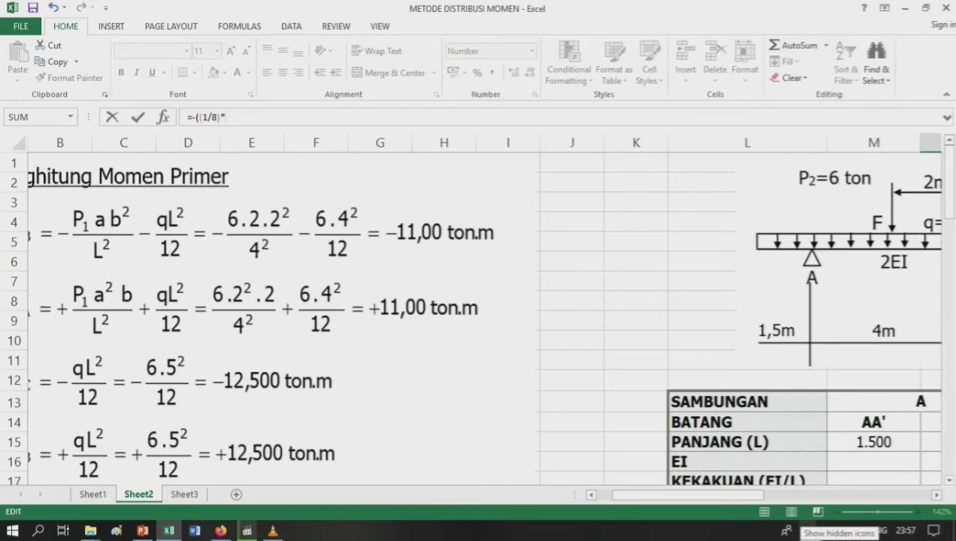
scroll(659, 404, down, 2)
scroll(659, 403, down, 1)
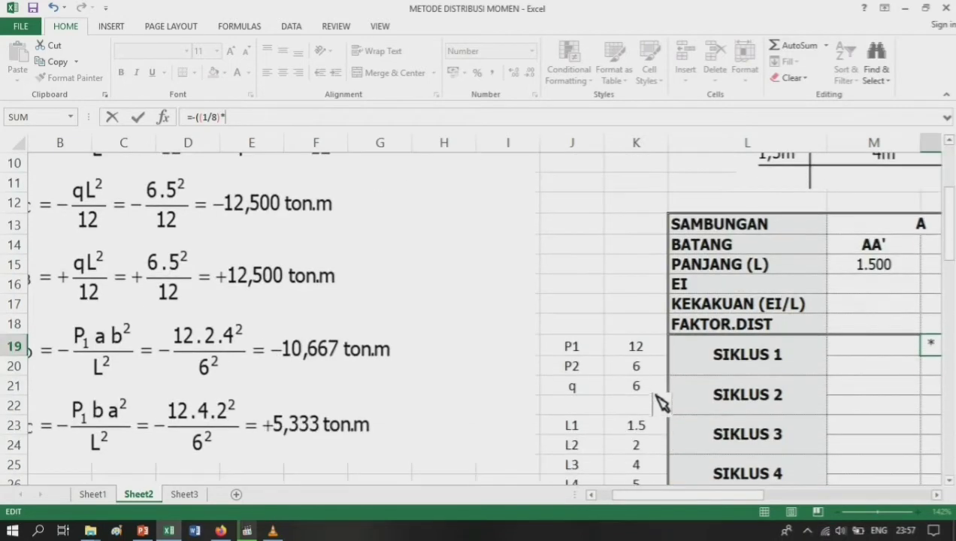
scroll(660, 403, up, 3)
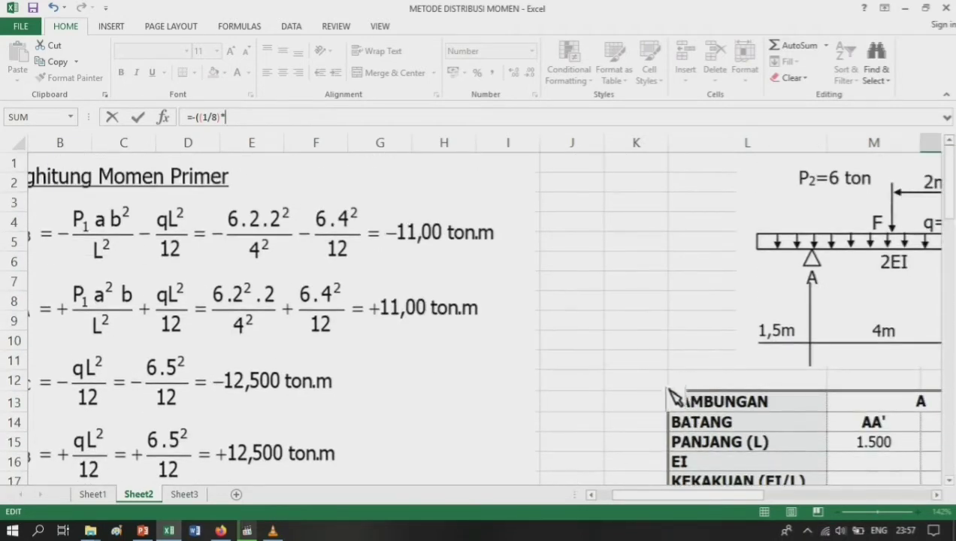
scroll(674, 396, down, 2)
click(646, 426)
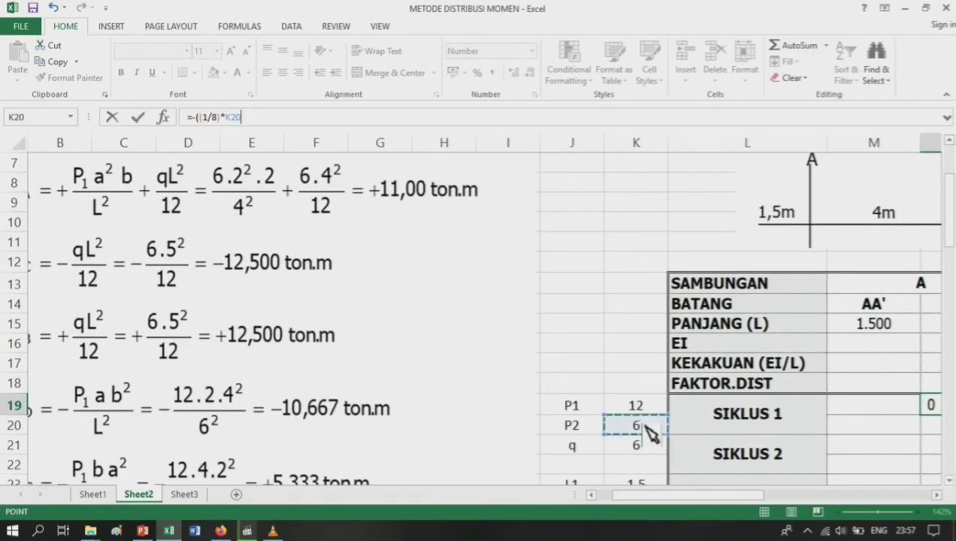
text(*)
scroll(644, 423, down, 2)
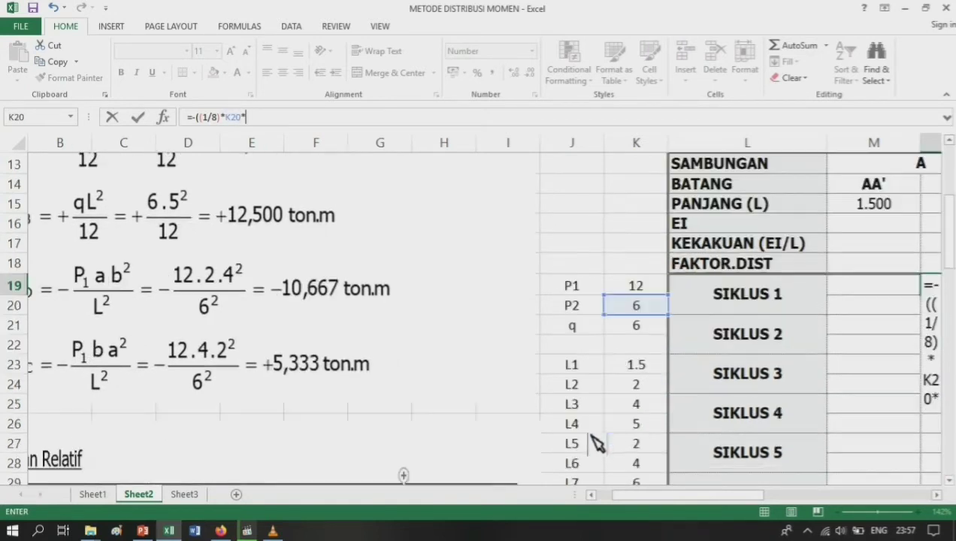
click(648, 407)
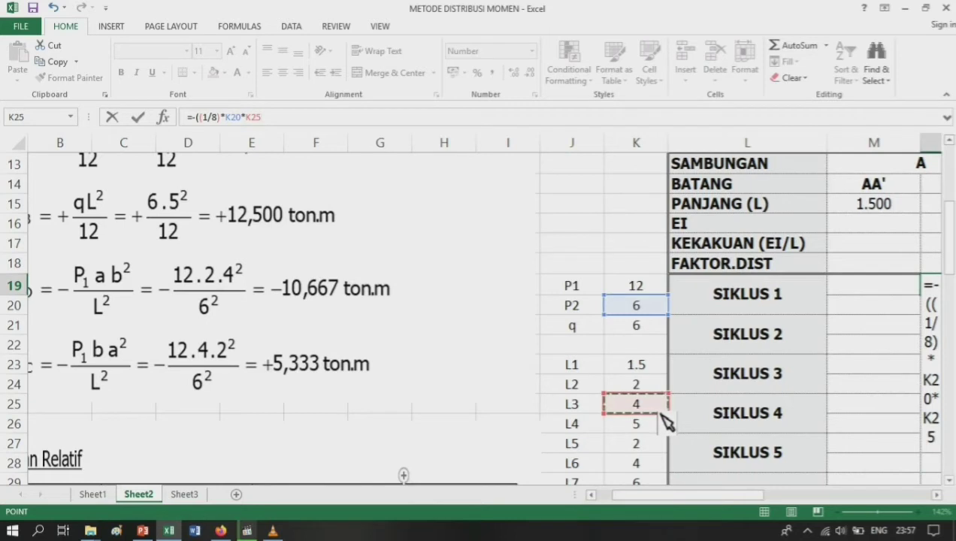
Step: Complete member AB's primary moment formula by adding the distributed-load term -((1/12)*K21*K25*K25)
text(-)
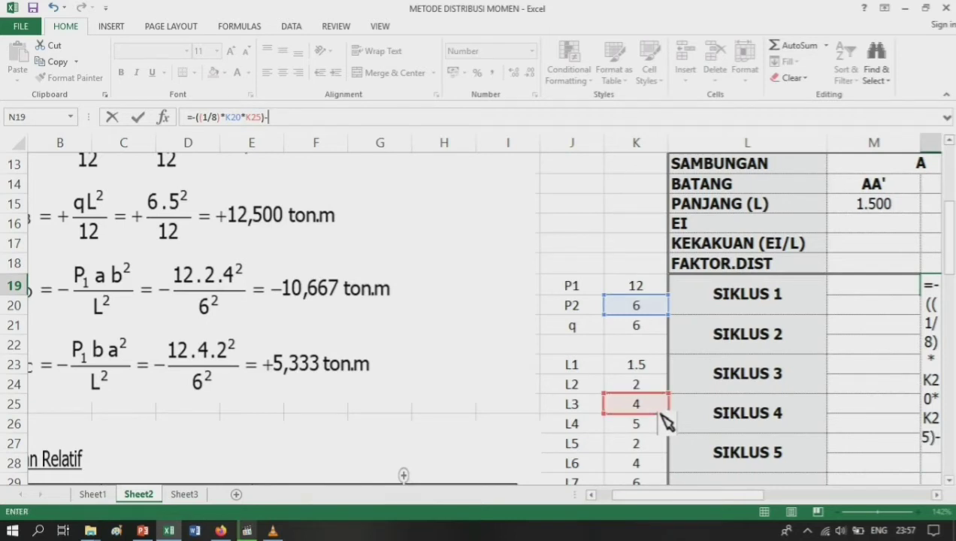
text((()
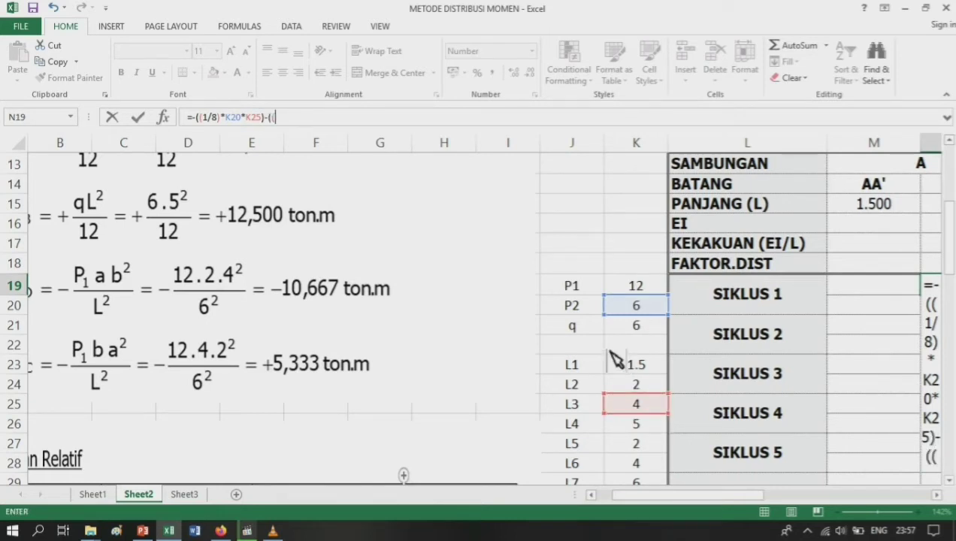
text(1/12)
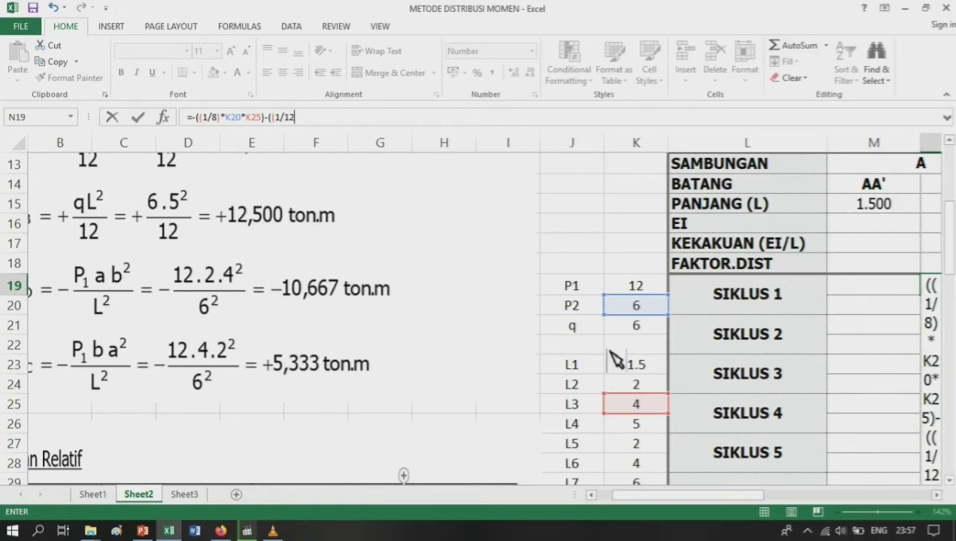
text()*)
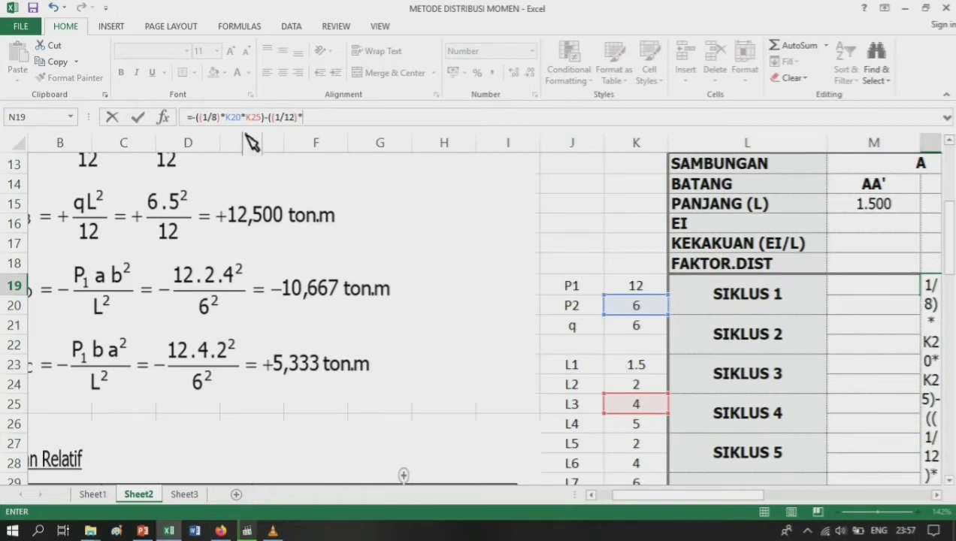
click(651, 334)
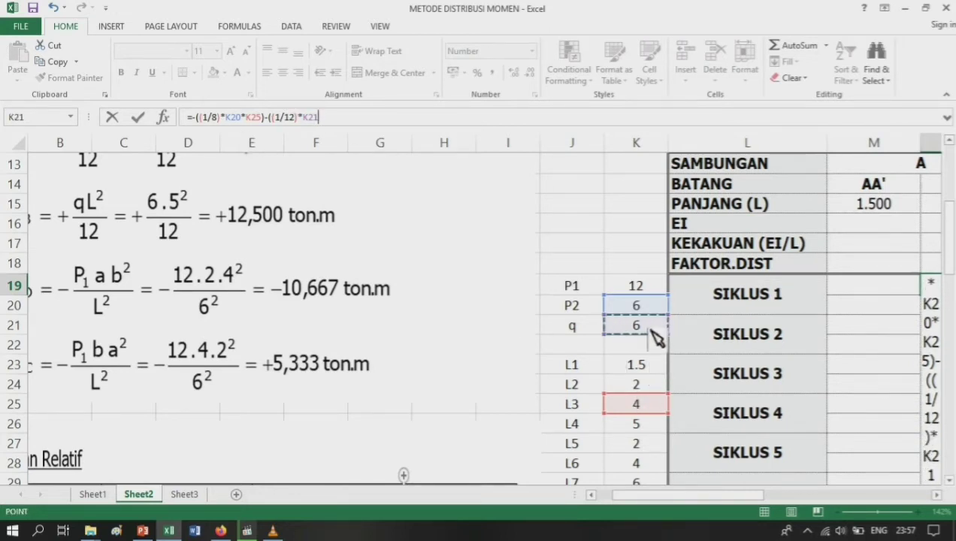
text(*)
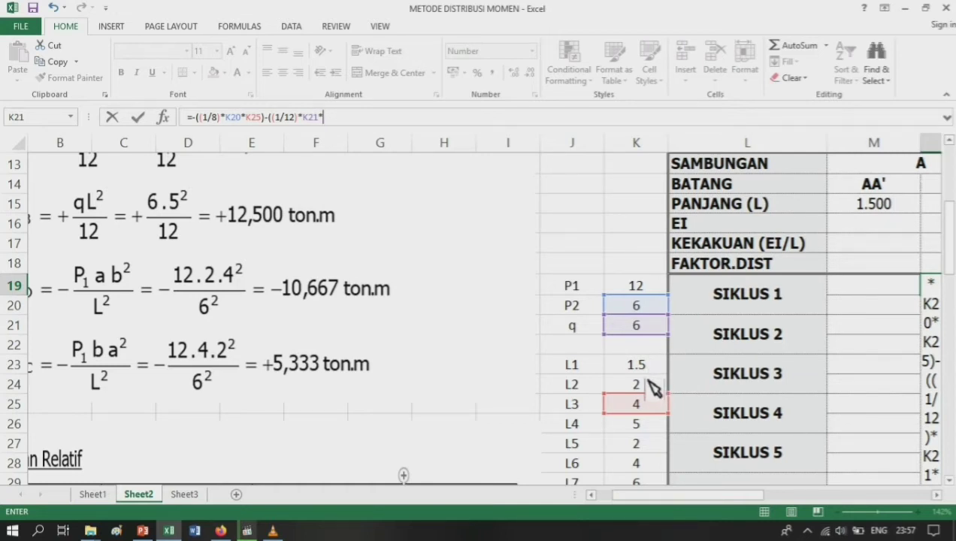
click(645, 415)
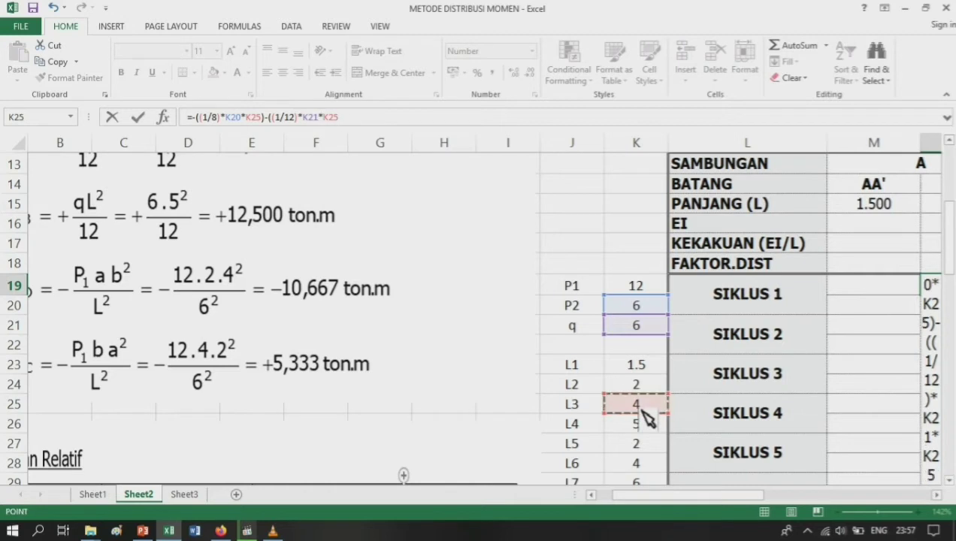
text(*)
click(644, 415)
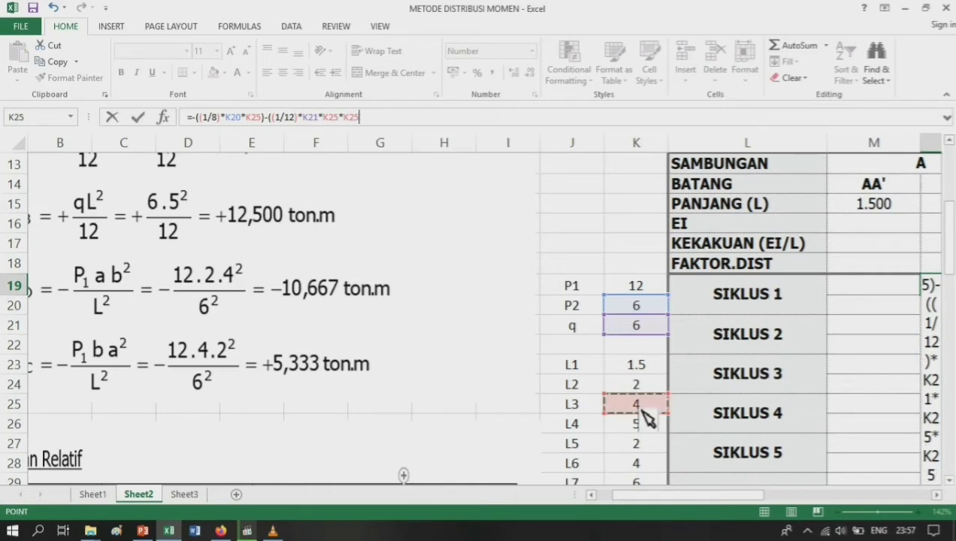
key(Return)
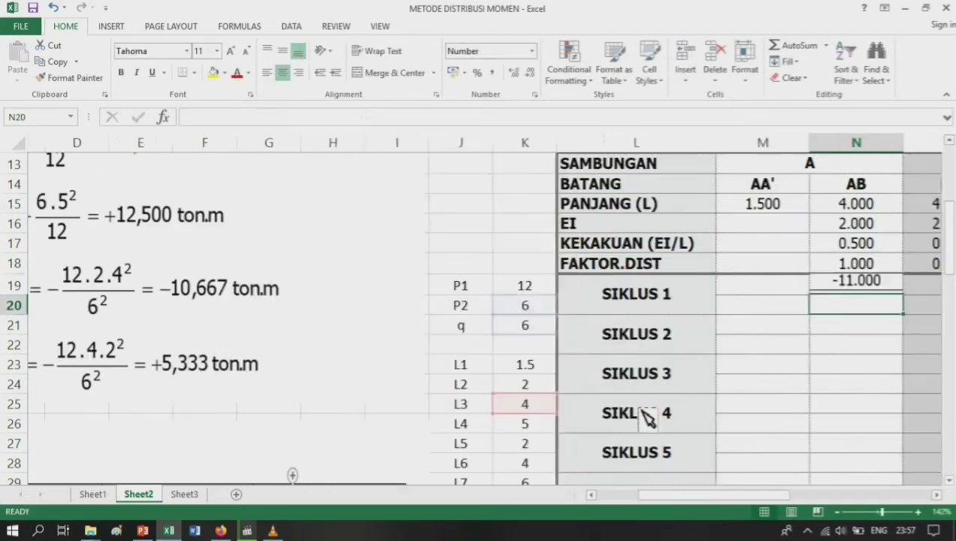
Step: Examine the worked primary moment equations under Menghitung Momen Primer to compare them with member AB's value
key(Up)
key(Left)
key(Left)
key(Left)
key(Left)
key(Left)
key(Left)
key(Left)
key(Left)
key(Left)
key(Left)
key(Left)
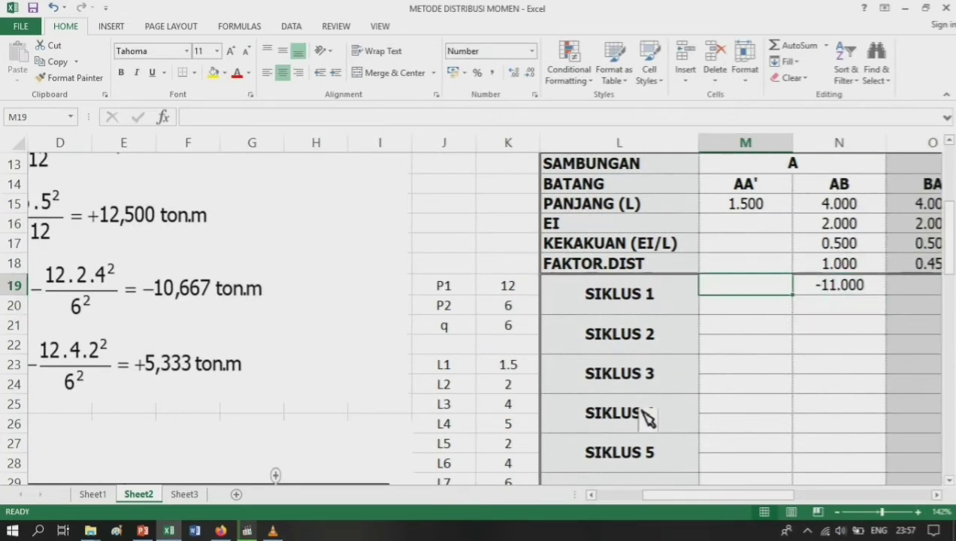
key(Up)
key(Up)
key(Up)
key(Up)
key(Up)
key(Up)
key(Up)
key(Up)
key(Up)
key(Up)
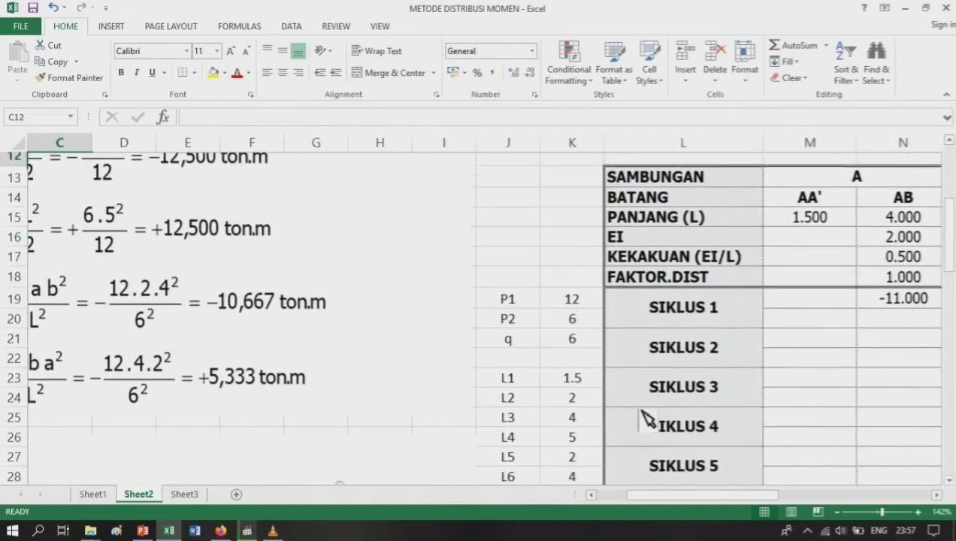
key(Up)
key(Up)
key(Up)
key(Up)
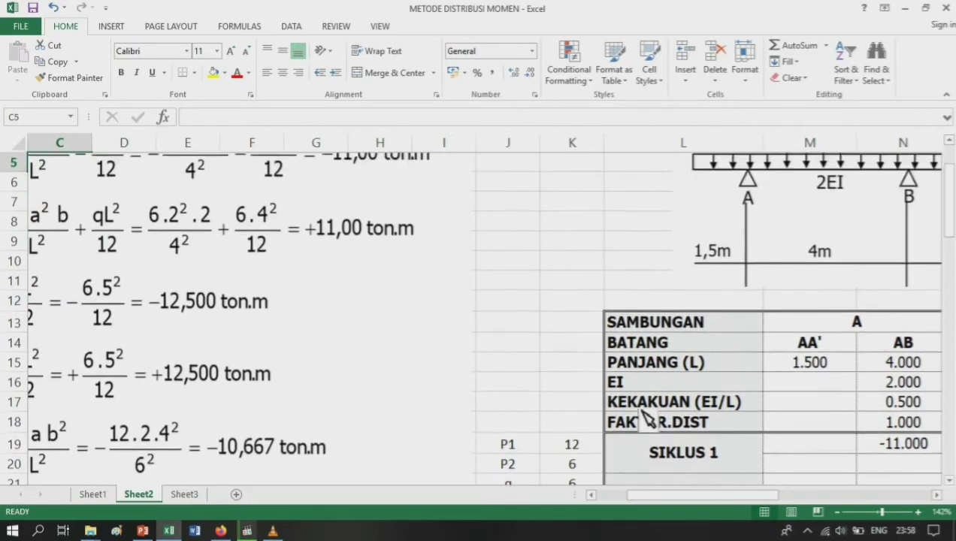
key(Left)
key(Left)
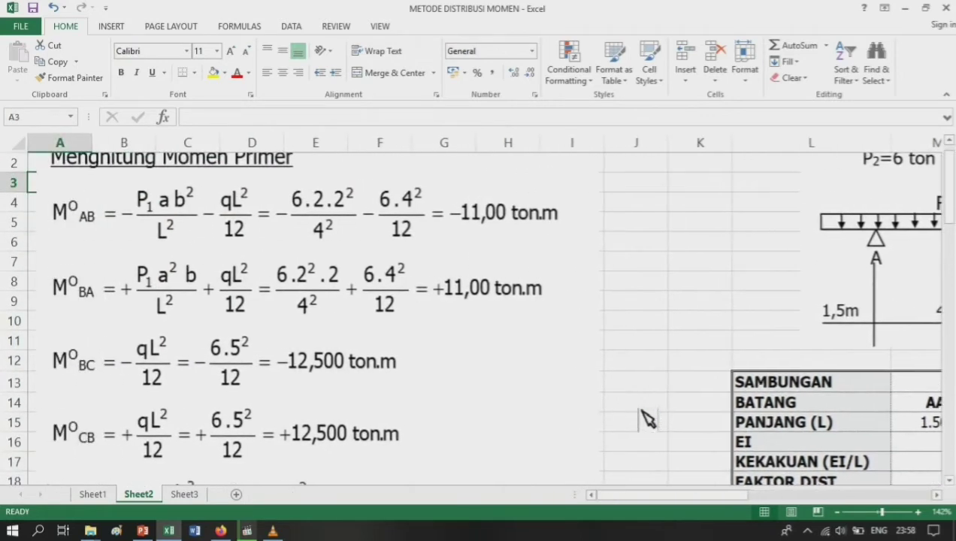
Step: Return to the distribution table and review member AB's primary moment formula in the first SIKLUS 1 row
click(687, 425)
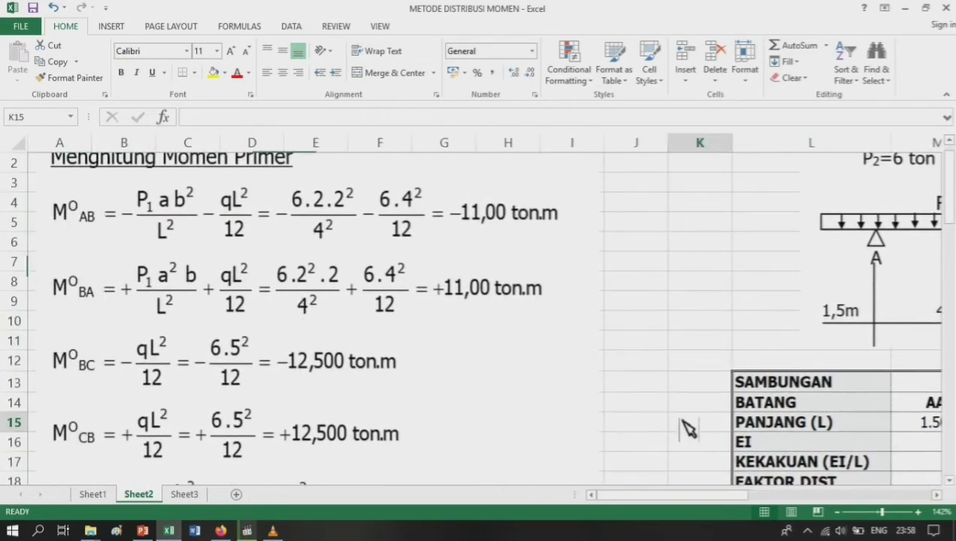
key(Right)
key(Right)
key(Right)
key(Right)
key(Right)
key(Right)
key(Right)
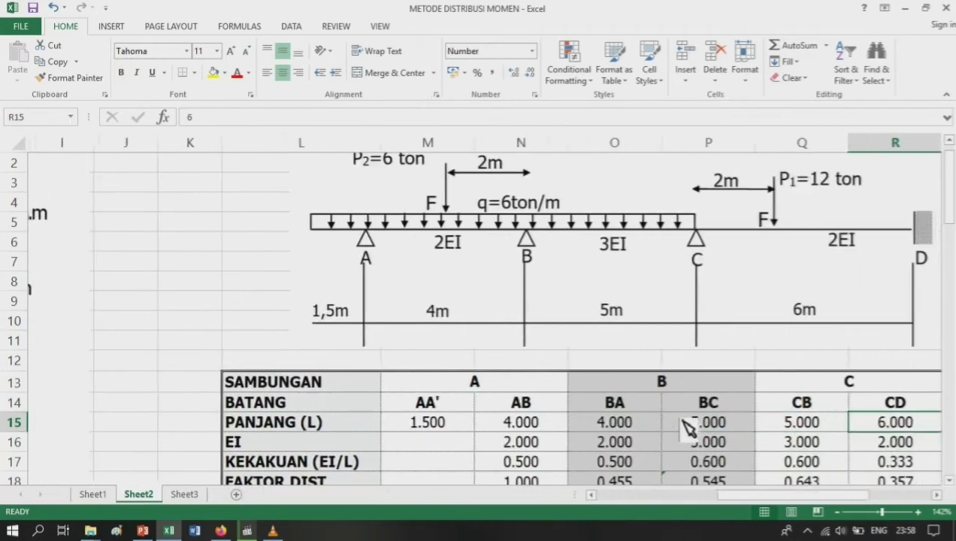
key(Left)
key(Left)
key(Left)
key(Down)
key(Down)
key(Down)
key(Down)
key(Down)
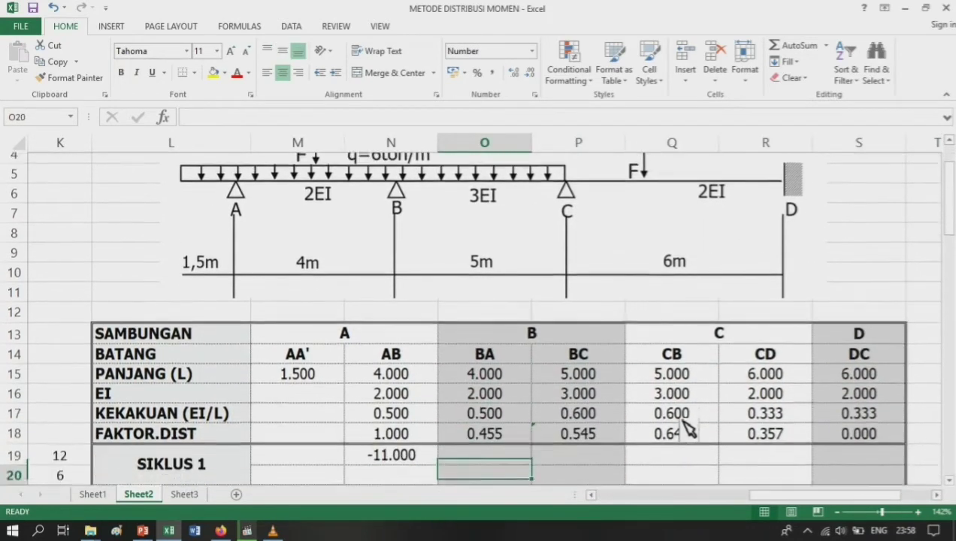
key(Up)
key(Up)
key(Down)
key(Down)
key(Up)
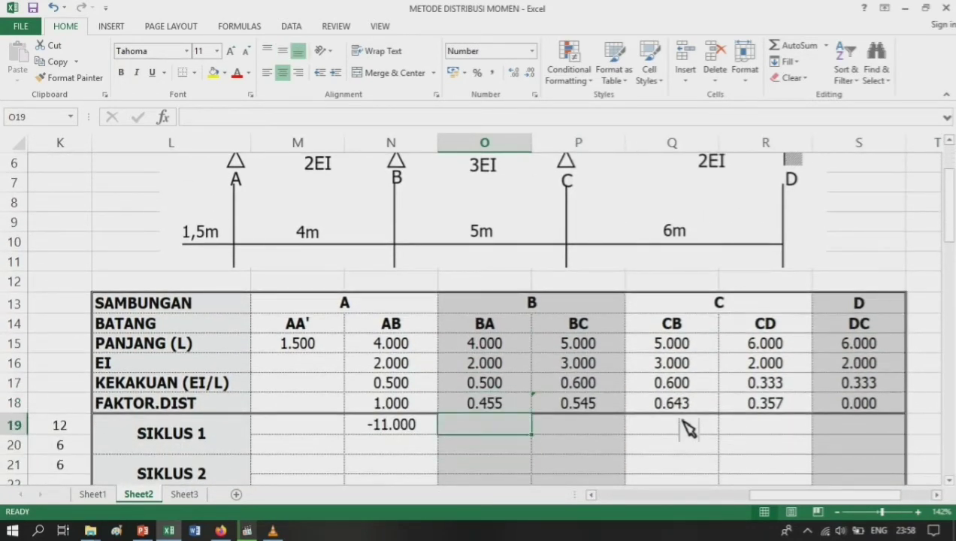
key(Left)
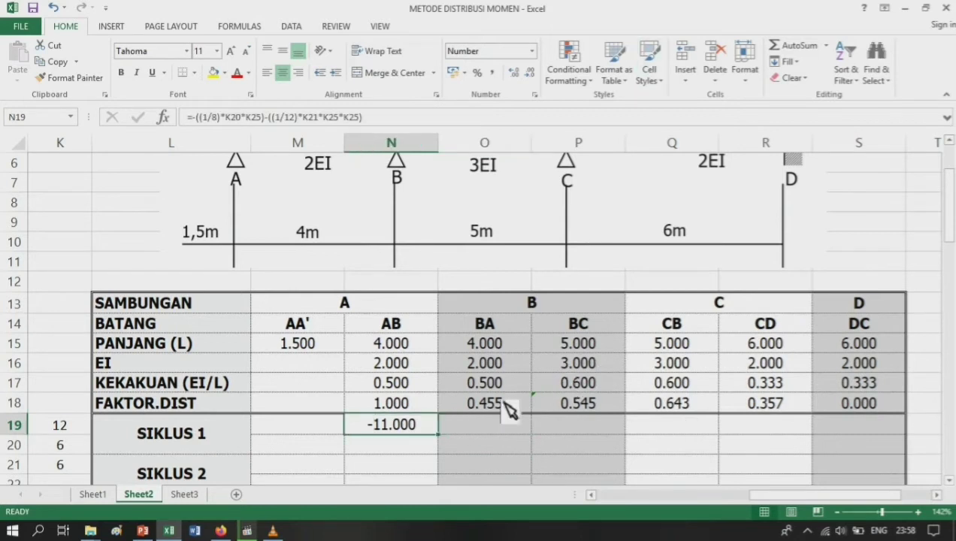
Step: Begin member BA's primary moment formula in the first SIKLUS 1 row with the positive point-load term =((1/8)*K20*K25*K25)
click(493, 426)
text(=((1/)
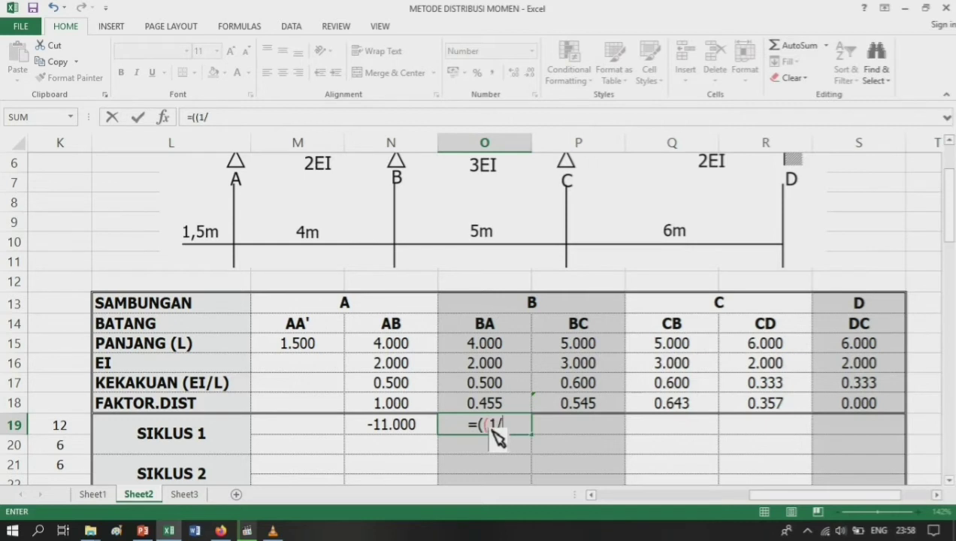
text(8)*)
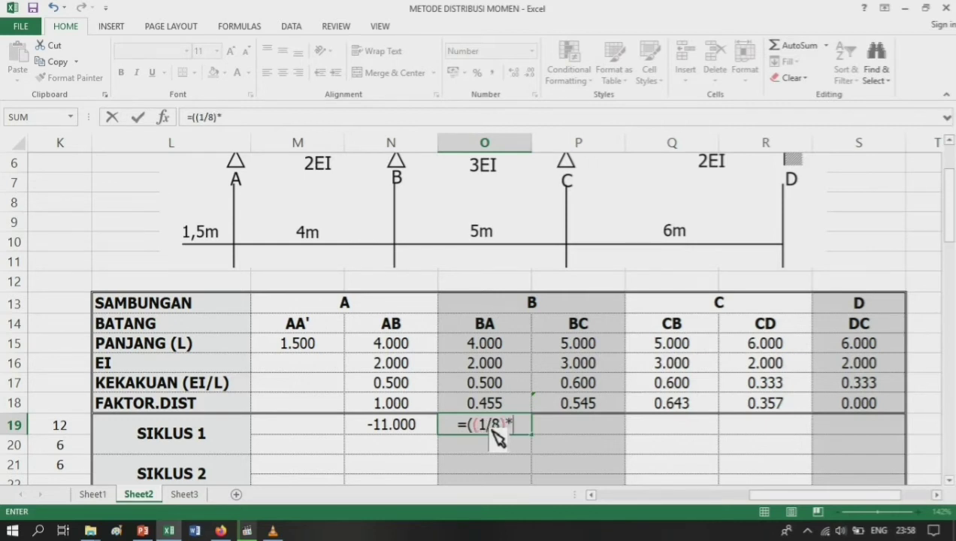
click(71, 451)
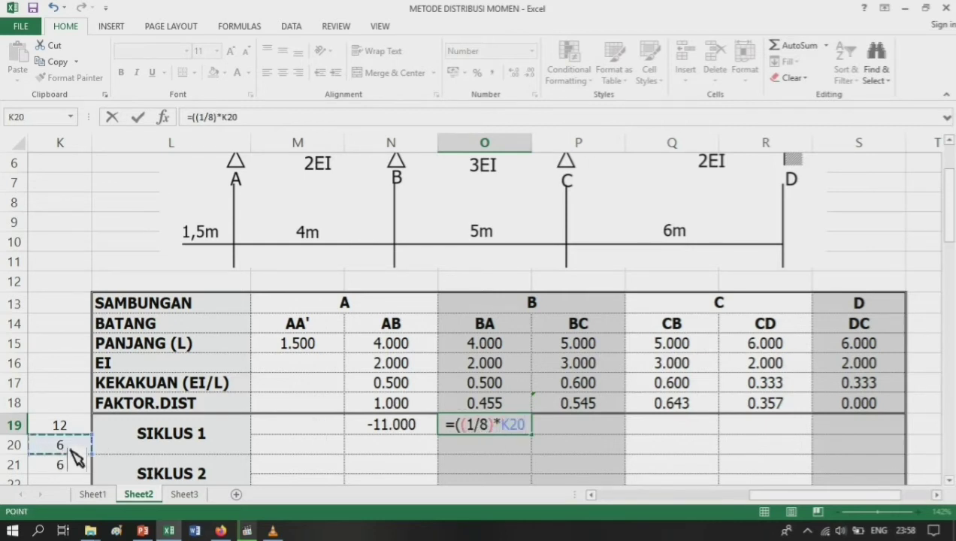
text(*)
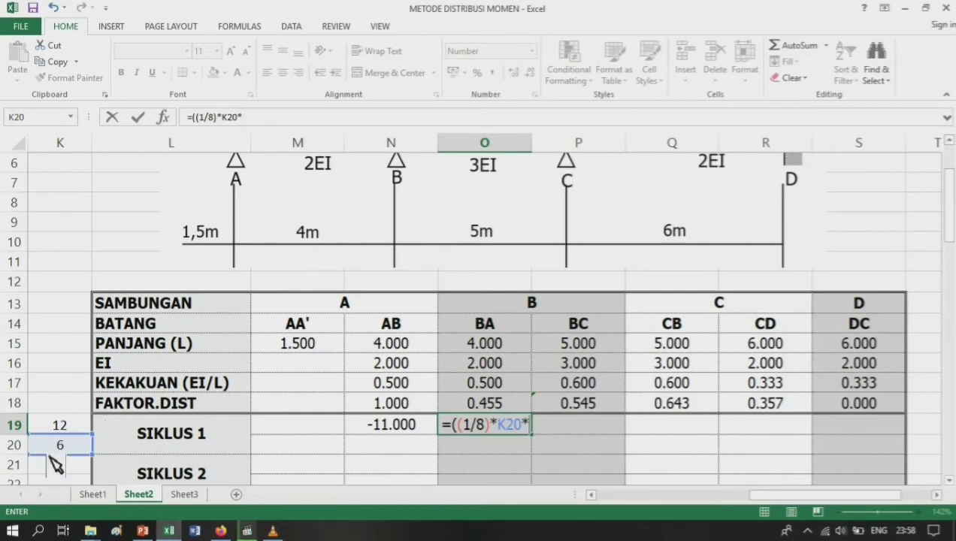
key(Left)
key(Left)
key(Left)
key(Left)
key(Left)
key(Left)
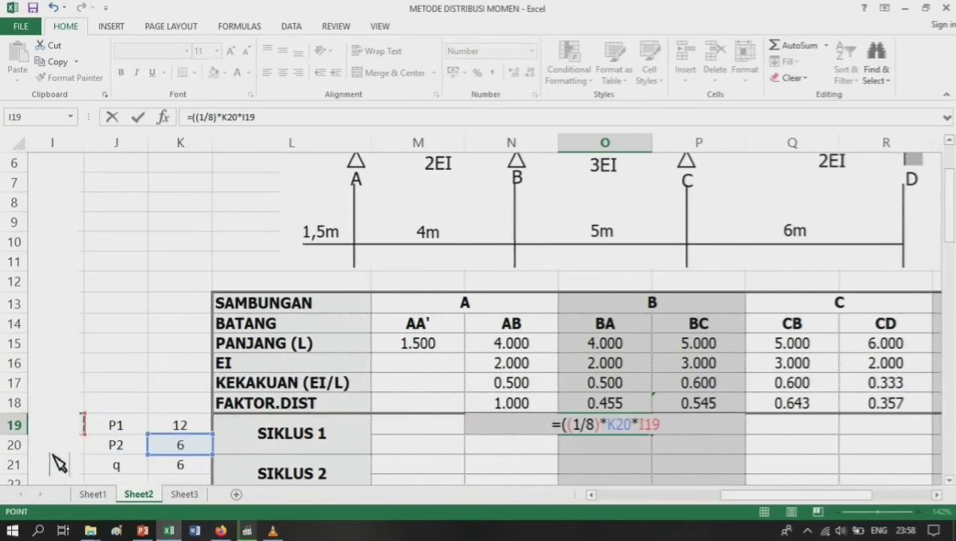
key(Down)
key(Down)
key(Down)
key(Down)
key(Down)
key(Right)
key(Right)
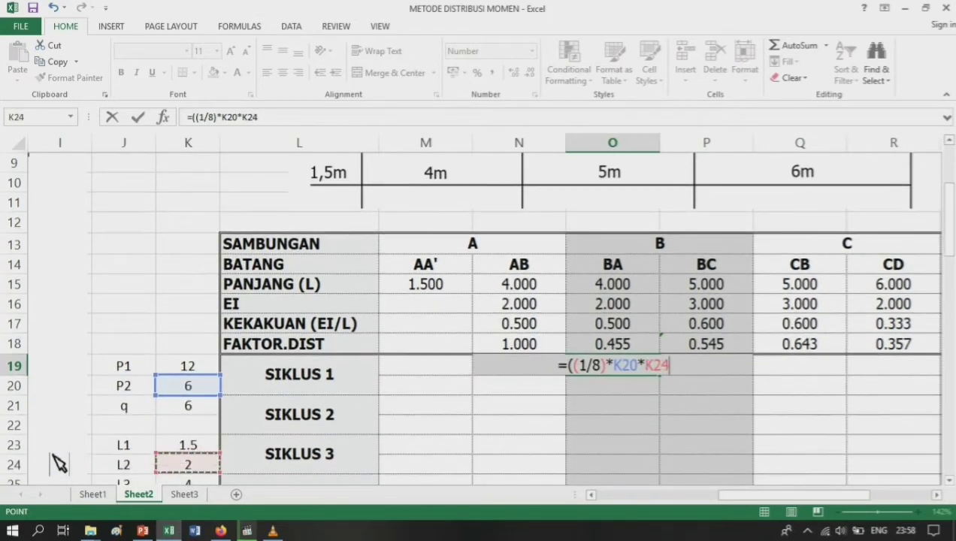
key(Down)
text(*)
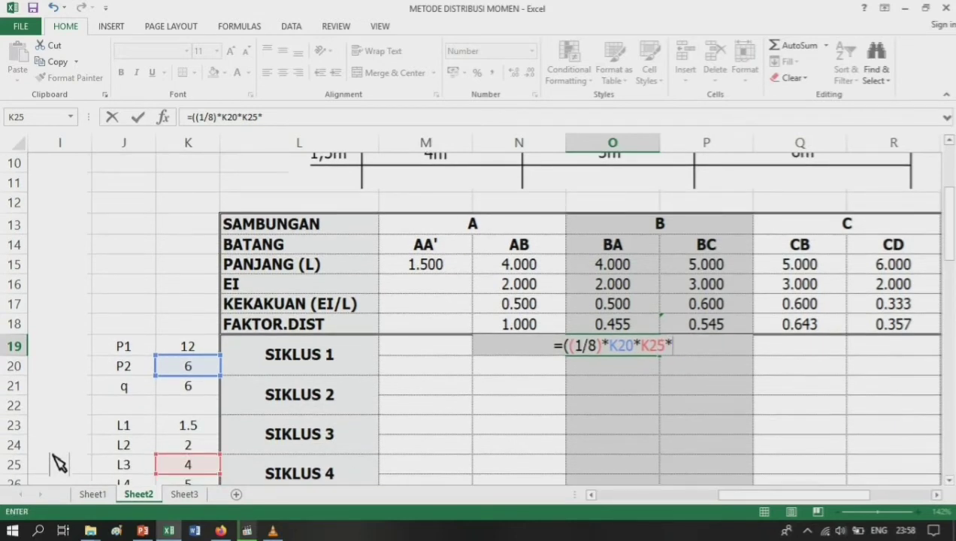
click(201, 466)
text())
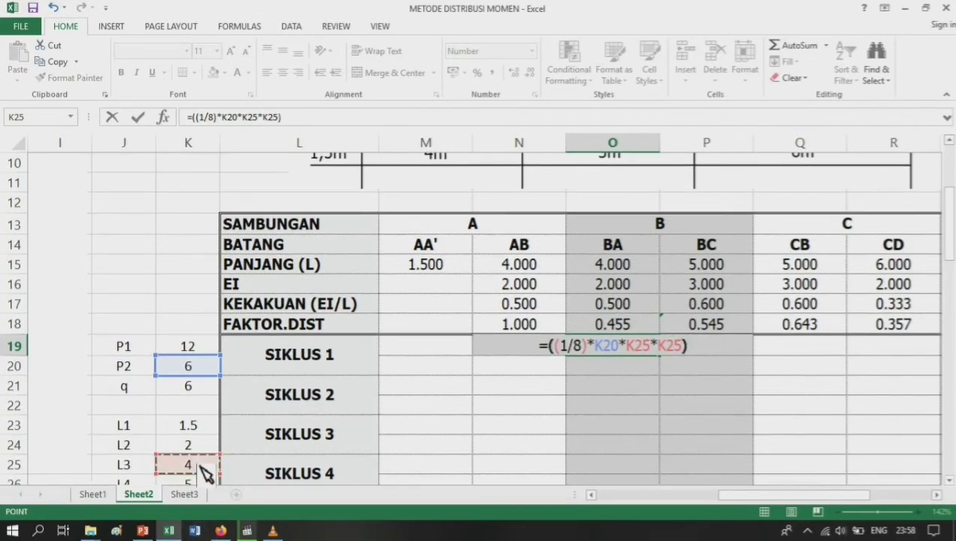
Step: Complete member BA's primary moment formula by adding the distributed-load term +((1/12)*K21*K25*K25)
text(+(()
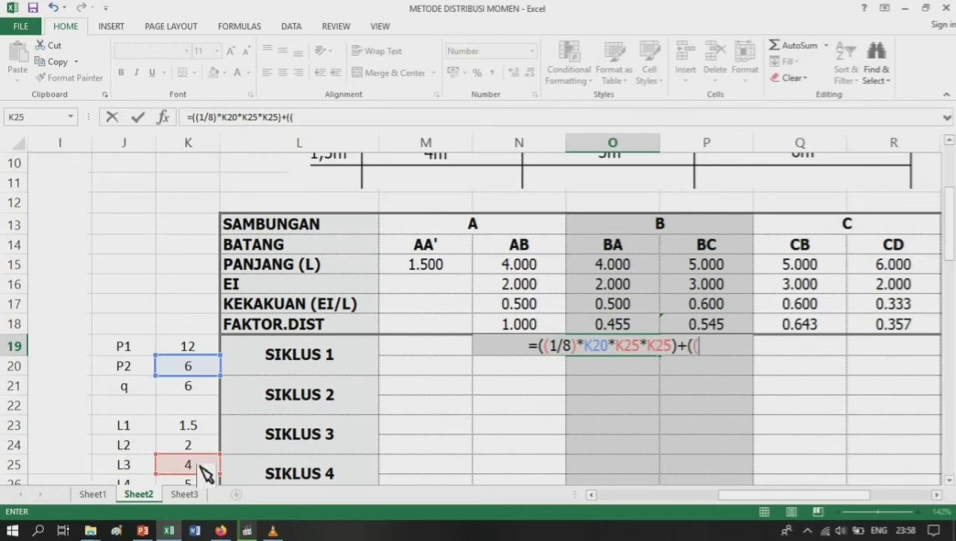
text(1/12)*)
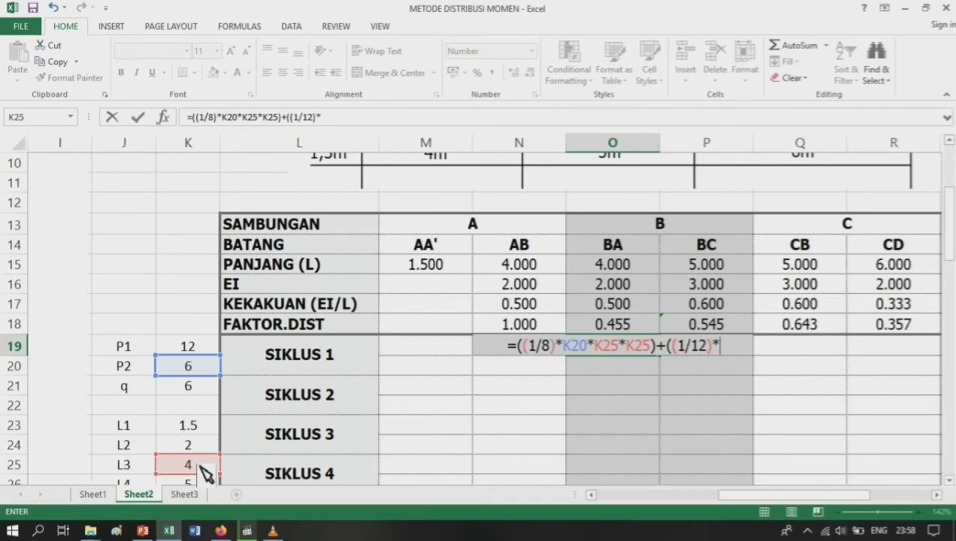
click(193, 389)
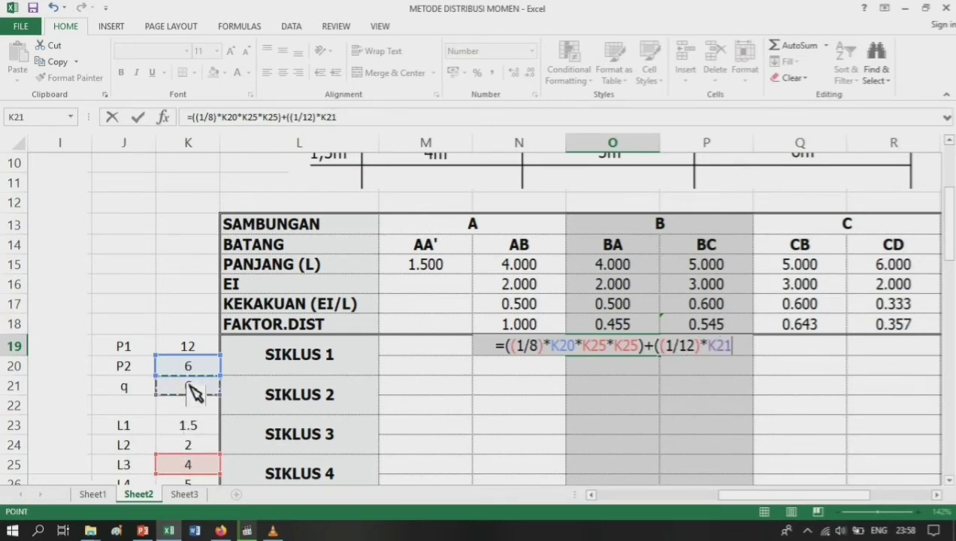
text(*)
click(191, 470)
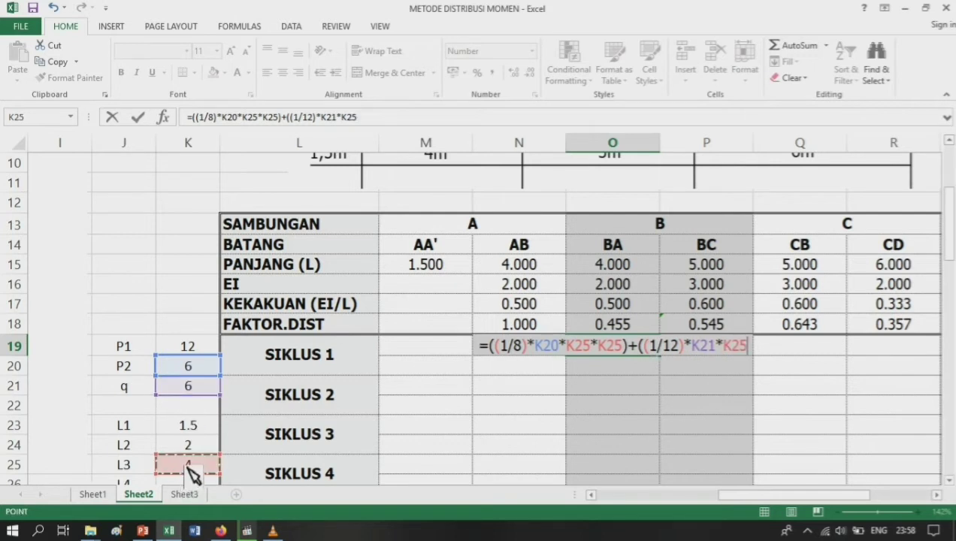
text(*)
click(191, 470)
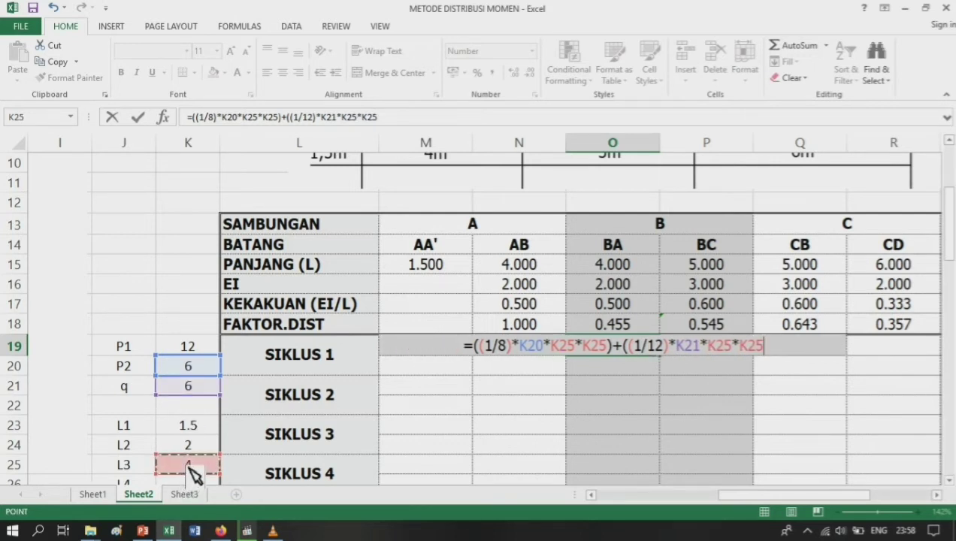
text())
key(Return)
Step: Correct member BA's primary moment formula by removing the extra *K25 factor from its point-load term
key(Up)
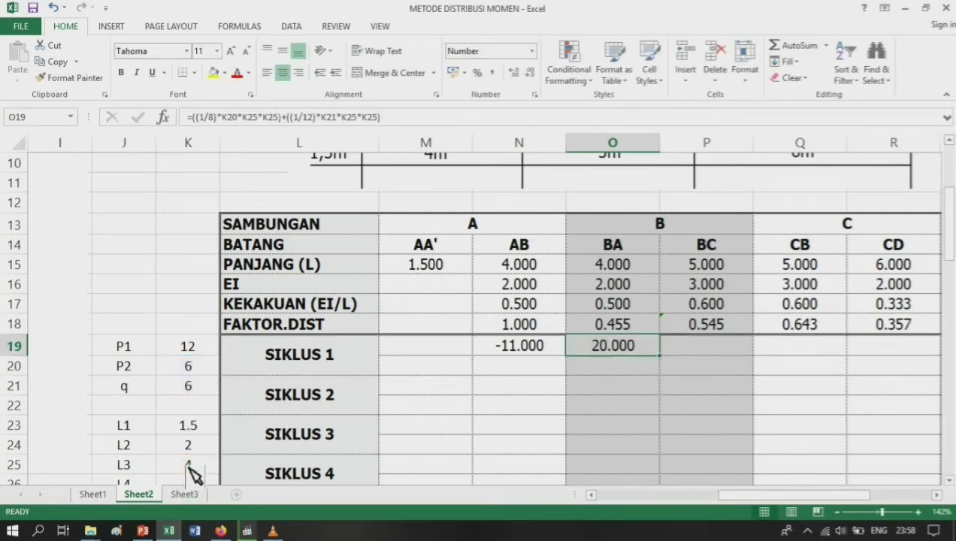
click(272, 118)
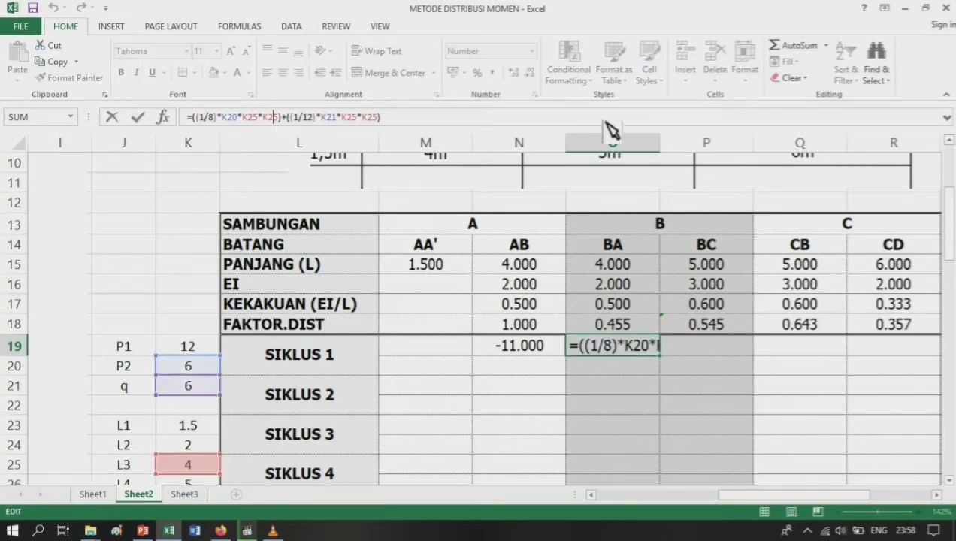
key(Right)
key(Right)
key(Right)
key(Right)
key(Right)
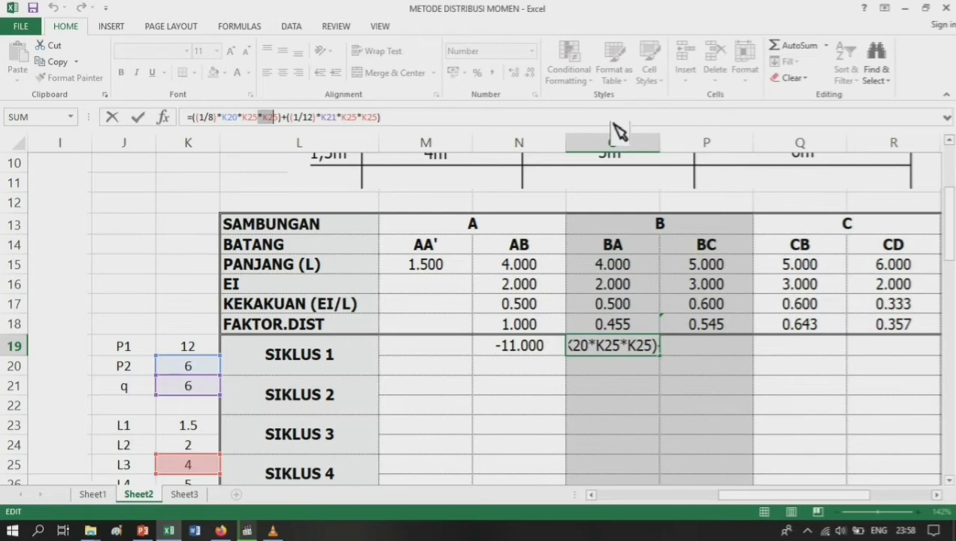
key(BackSpace)
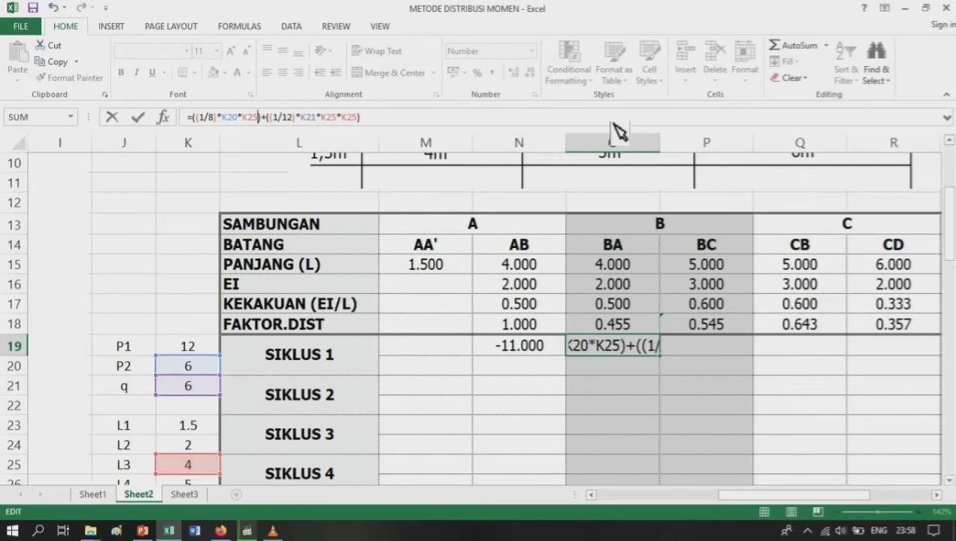
key(Return)
Step: Examine the beam diagram's loading on span BC, returning to member BC's empty cell in the first SIKLUS 1 row
key(Up)
key(Right)
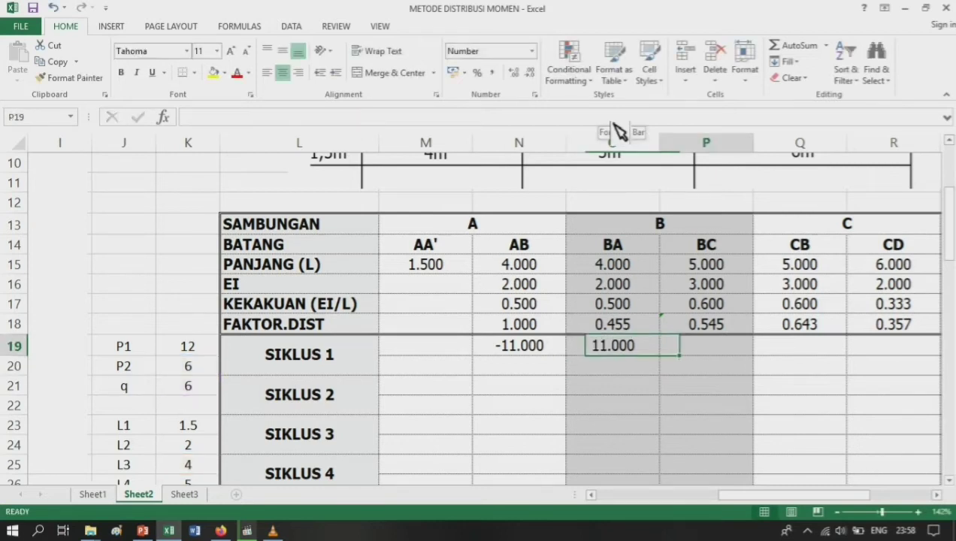
key(Up)
key(Up)
key(Up)
key(Up)
key(Up)
key(Up)
key(Up)
key(Up)
key(Up)
key(Up)
key(Up)
key(Up)
key(Up)
key(Up)
key(Up)
key(Up)
key(Up)
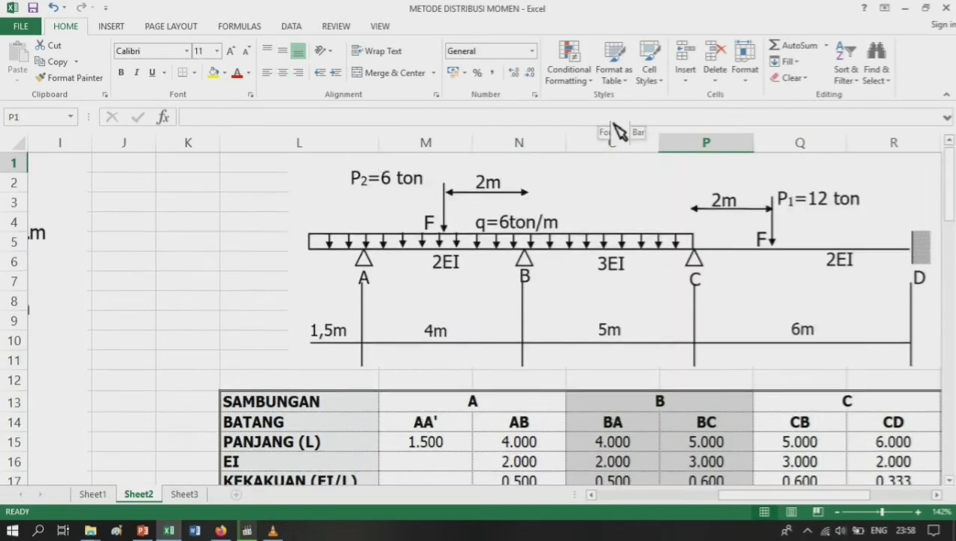
key(Down)
key(Down)
key(Down)
key(Down)
key(Down)
key(Down)
key(Down)
key(Down)
key(Down)
key(Down)
key(Down)
key(Down)
key(Down)
key(Down)
key(Down)
key(Down)
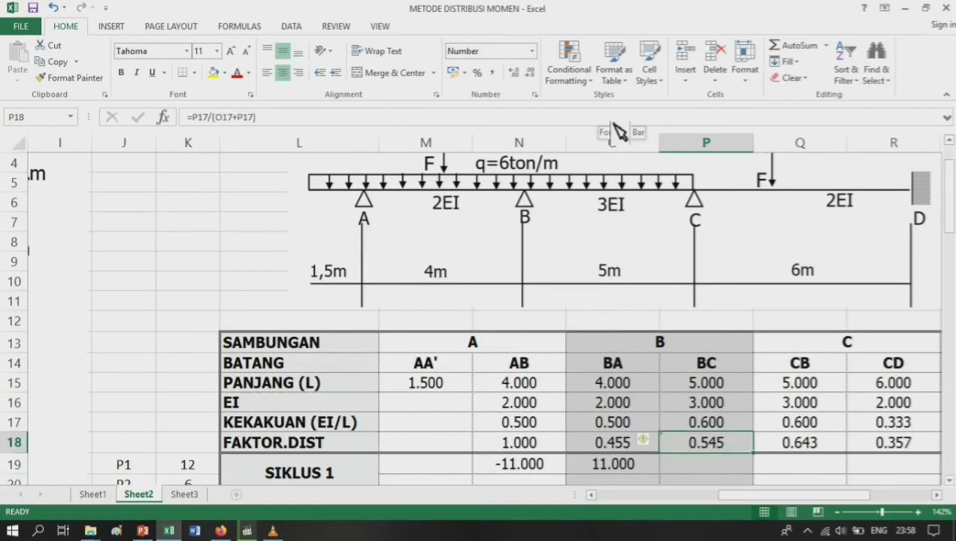
key(Down)
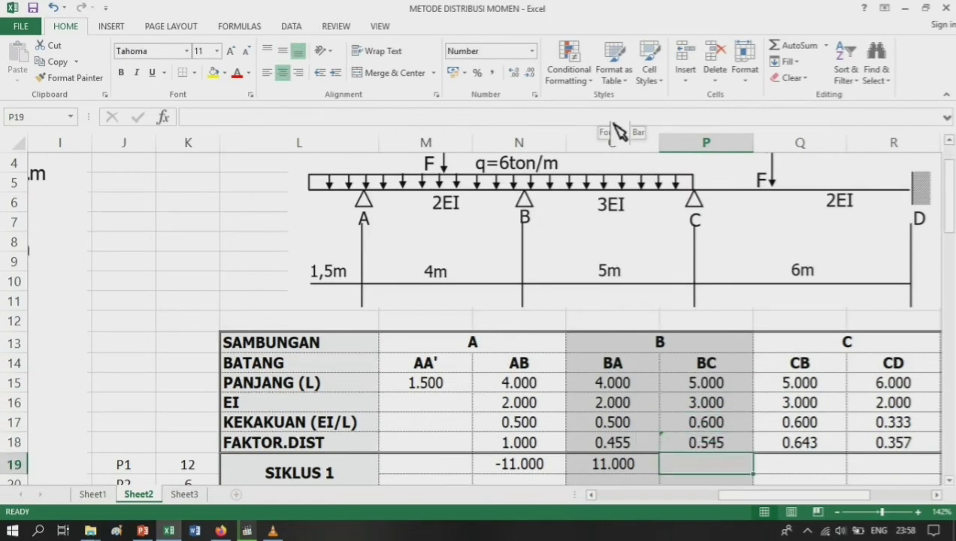
Step: Enter member BC's primary moment in the first SIKLUS 1 row as =-((1/12)*K21*K26*K26)
text(=-()
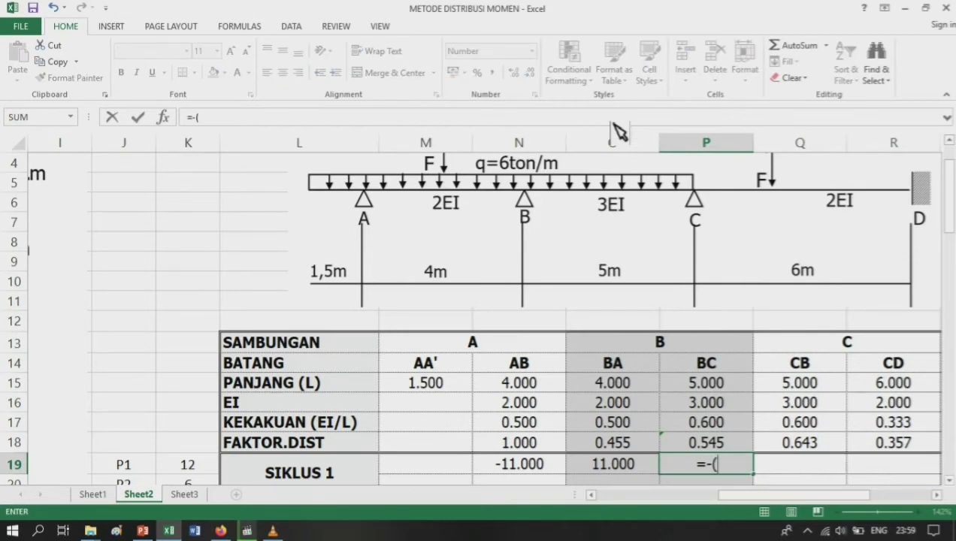
text((1/12)*)
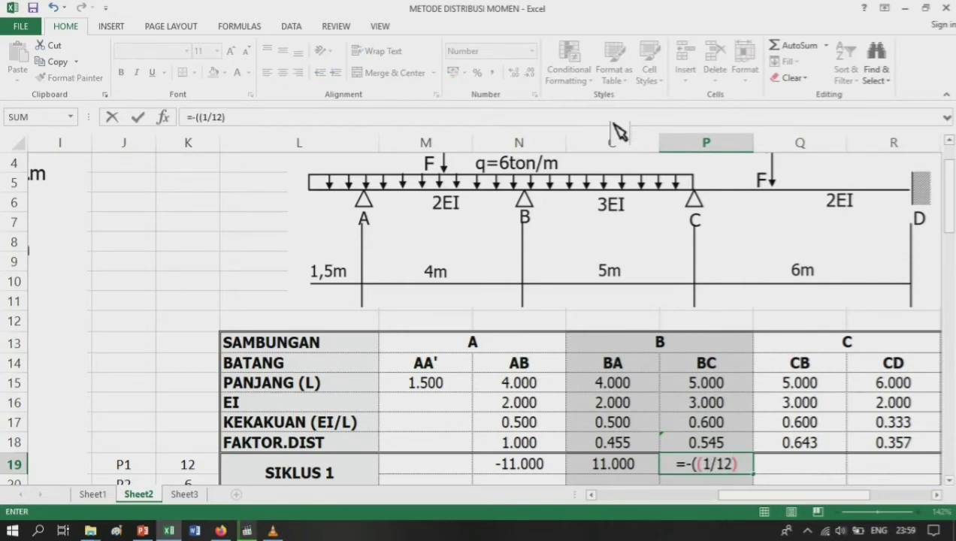
scroll(256, 359, down, 2)
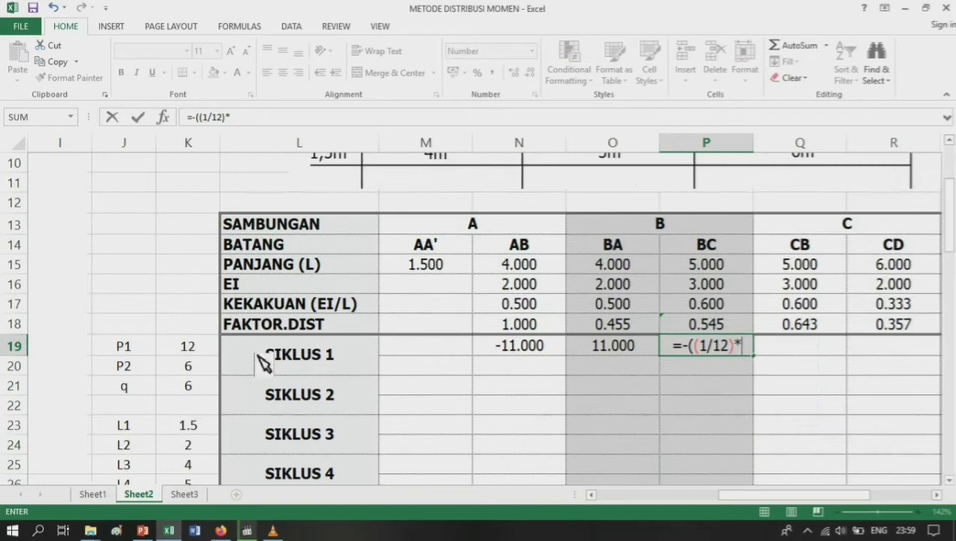
click(194, 387)
text(*)
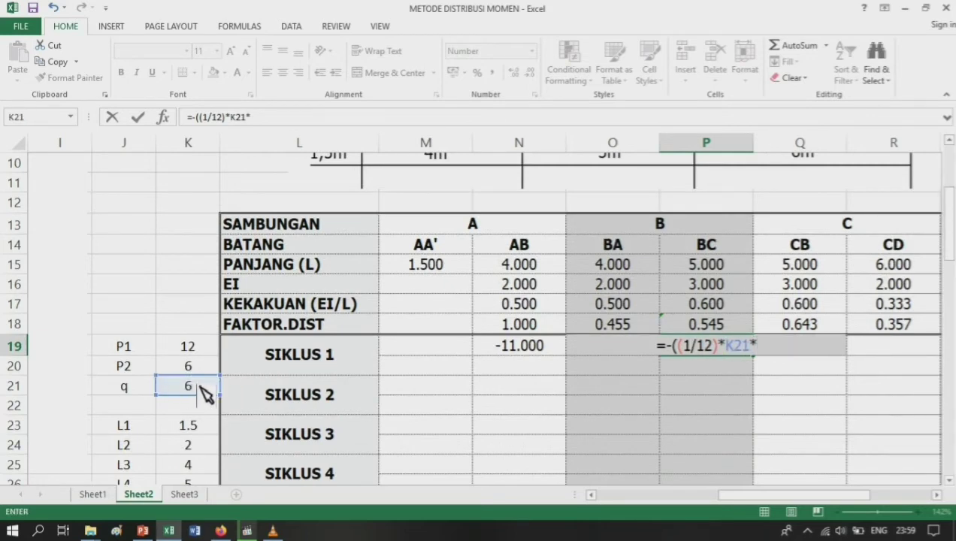
scroll(451, 304, up, 2)
scroll(444, 306, down, 2)
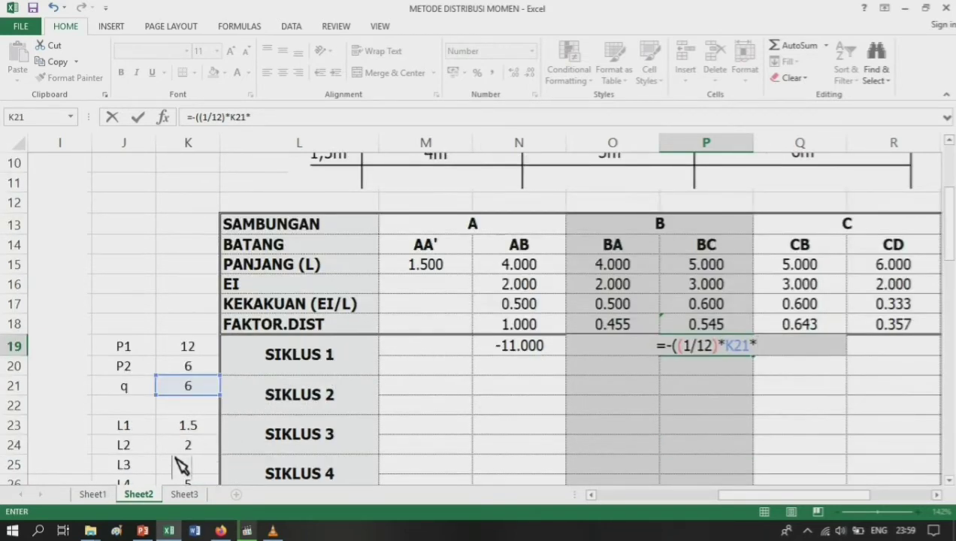
scroll(182, 465, down, 2)
click(196, 368)
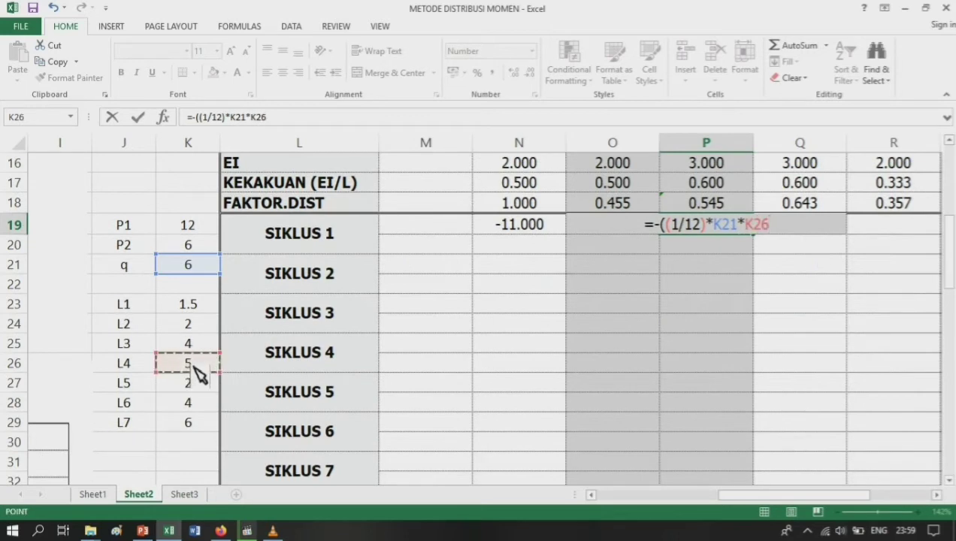
text(*)
click(197, 373)
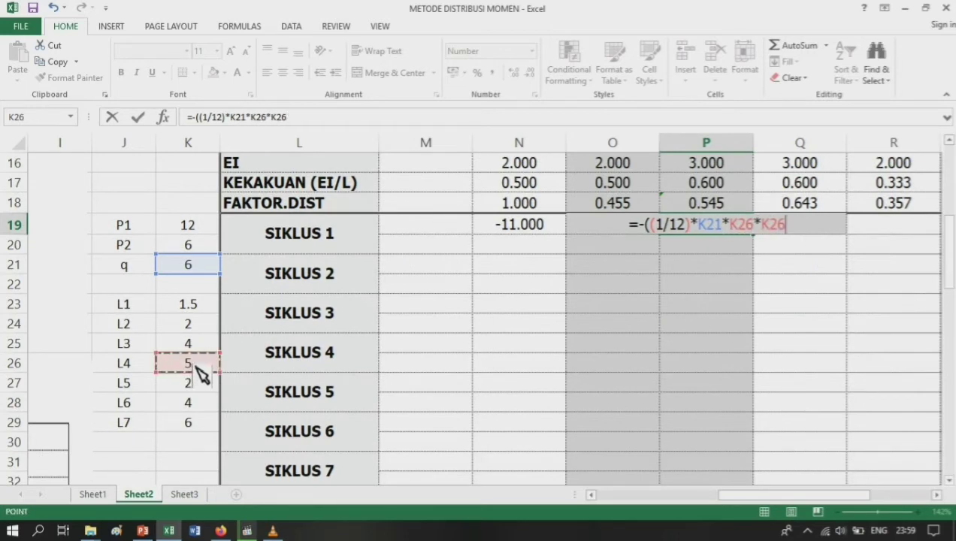
text())
key(Return)
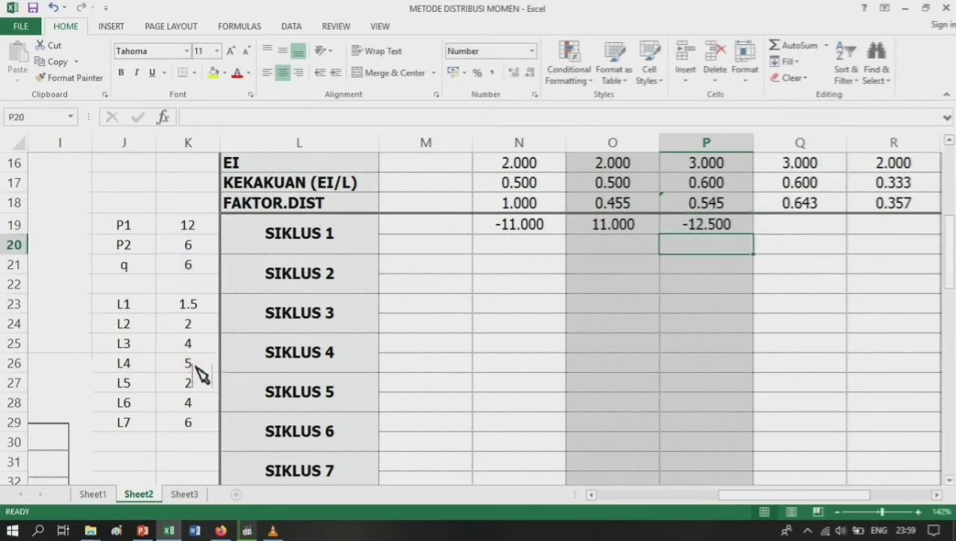
Step: Enter member CB's primary moment in the first SIKLUS 1 row as =((1/12)*K21*K26*K26)
key(Up)
key(Right)
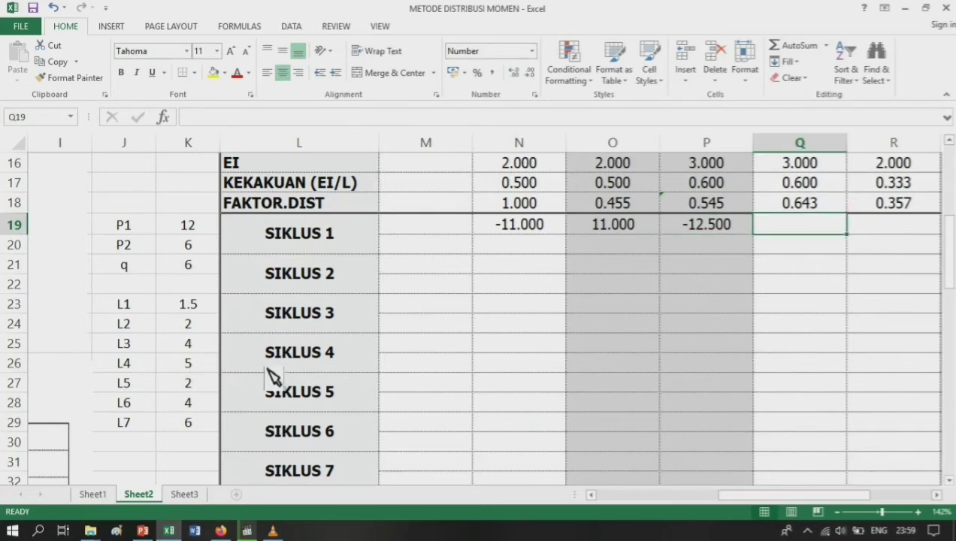
scroll(688, 305, up, 3)
text(=)
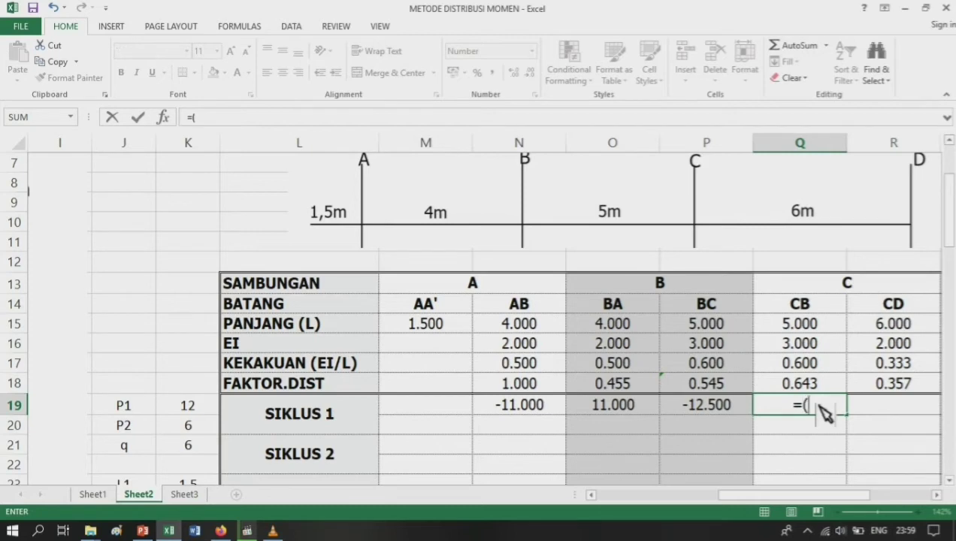
text(((1/12)*)
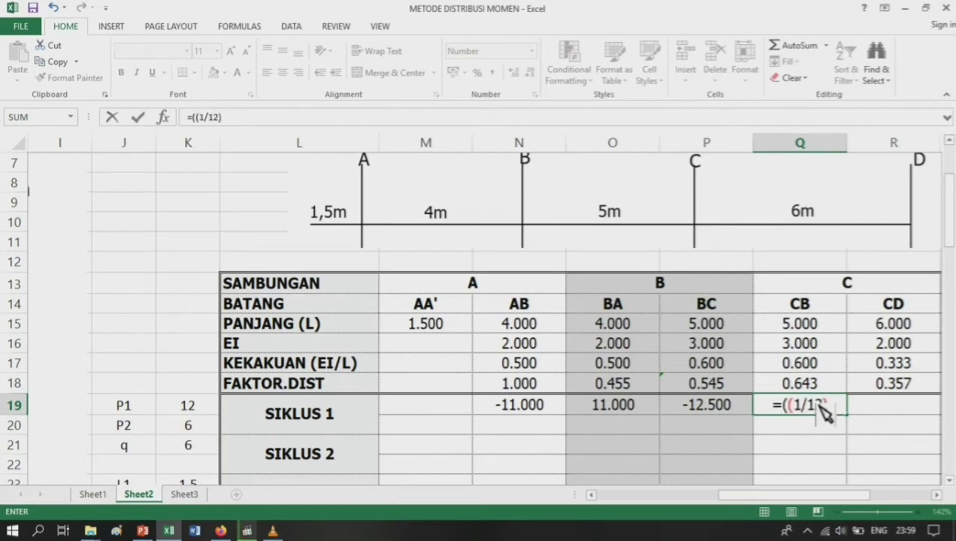
scroll(478, 365, down, 2)
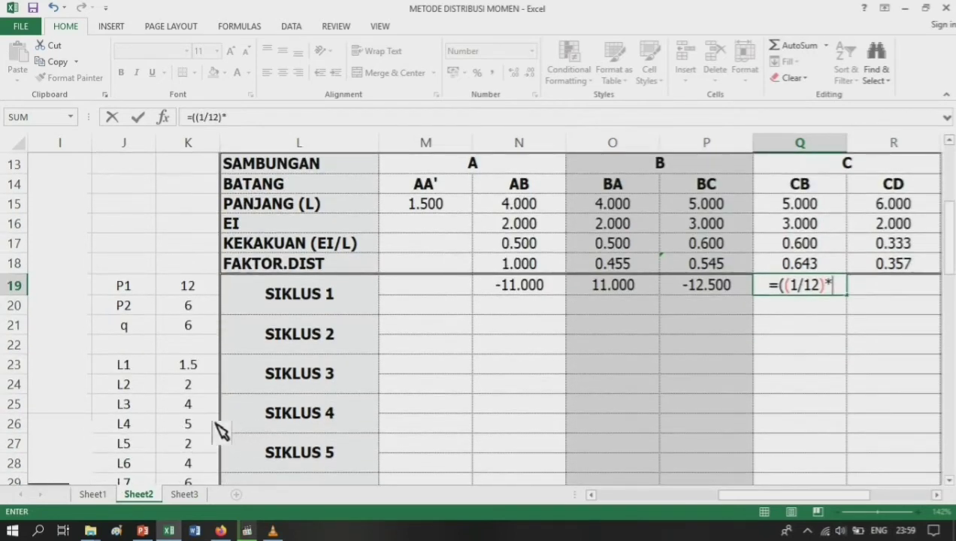
click(194, 328)
text(*)
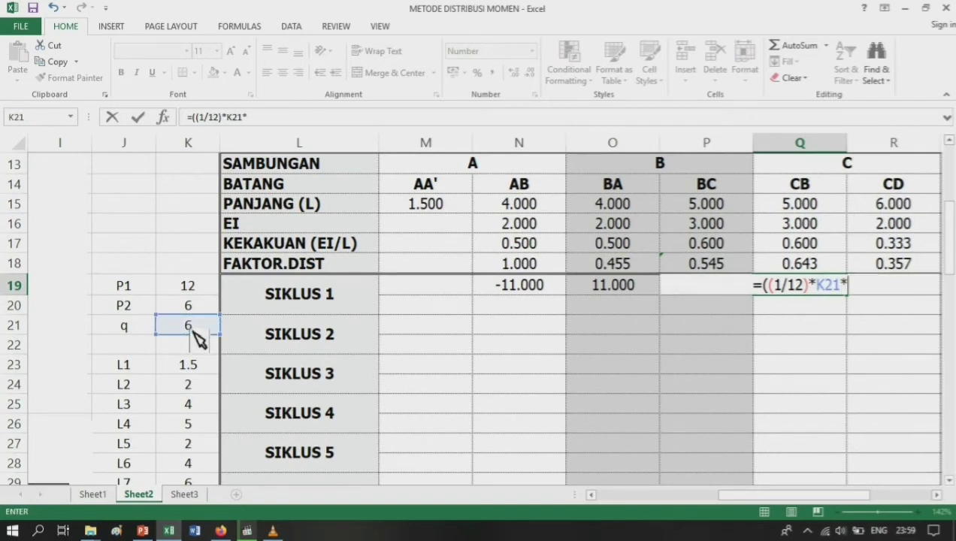
click(198, 426)
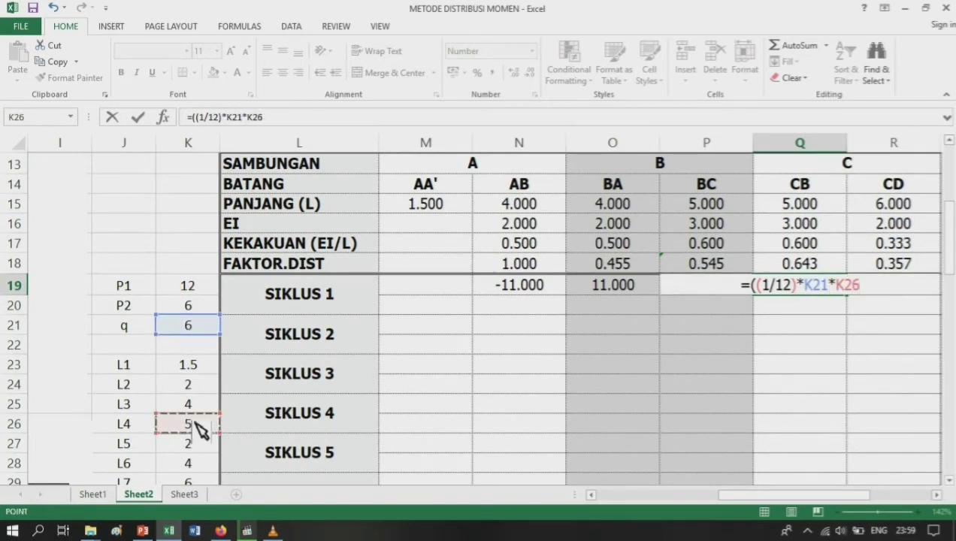
text(*)
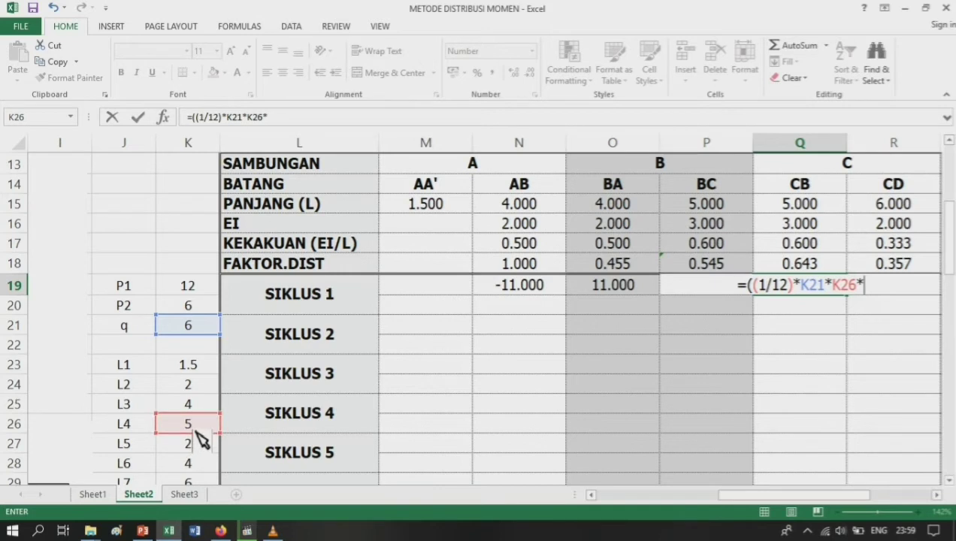
click(200, 429)
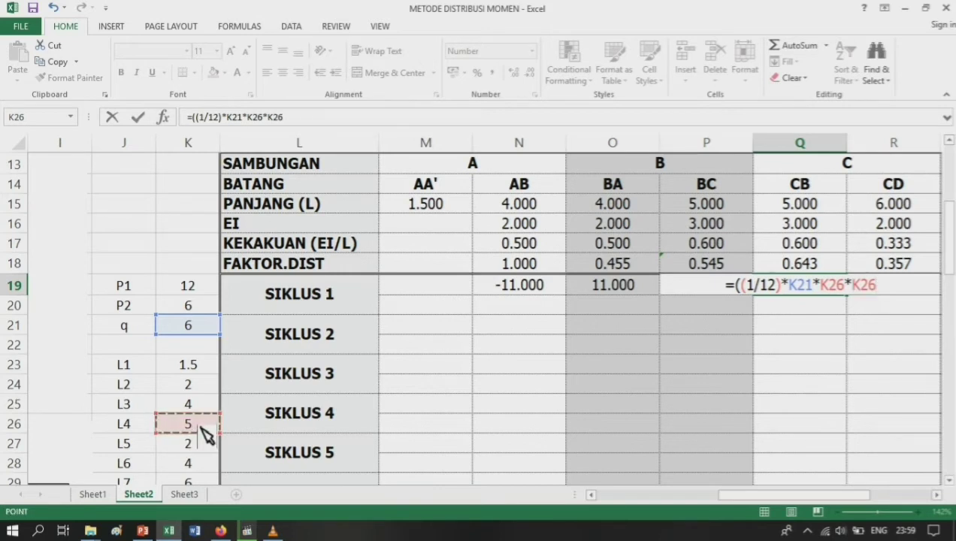
key(Return)
Step: Examine the beam diagram's loading and dimensions on span CD
key(Up)
key(Right)
key(Right)
key(Right)
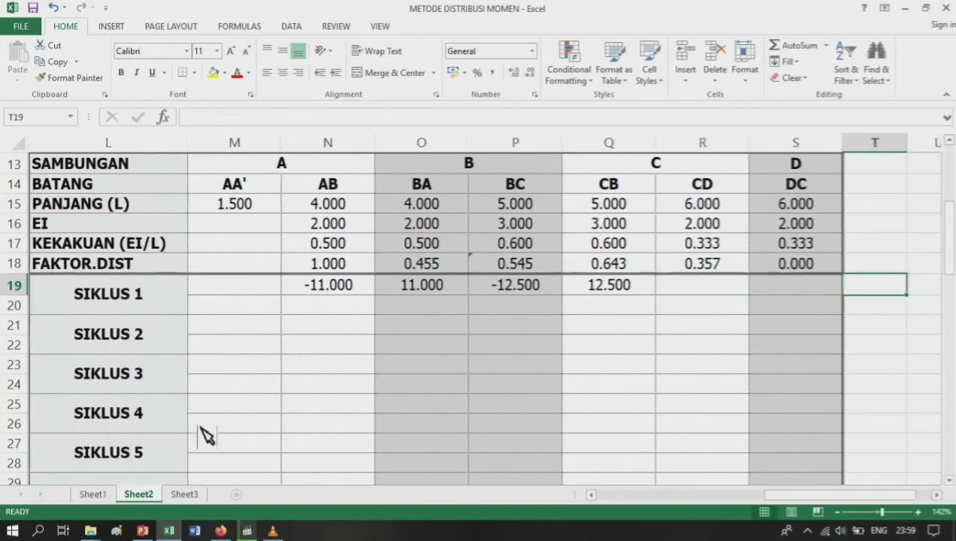
key(Up)
key(Up)
key(Up)
key(Up)
key(Up)
key(Up)
key(Up)
key(Up)
key(Up)
key(Up)
key(Up)
key(Up)
key(Up)
key(Up)
key(Up)
key(Up)
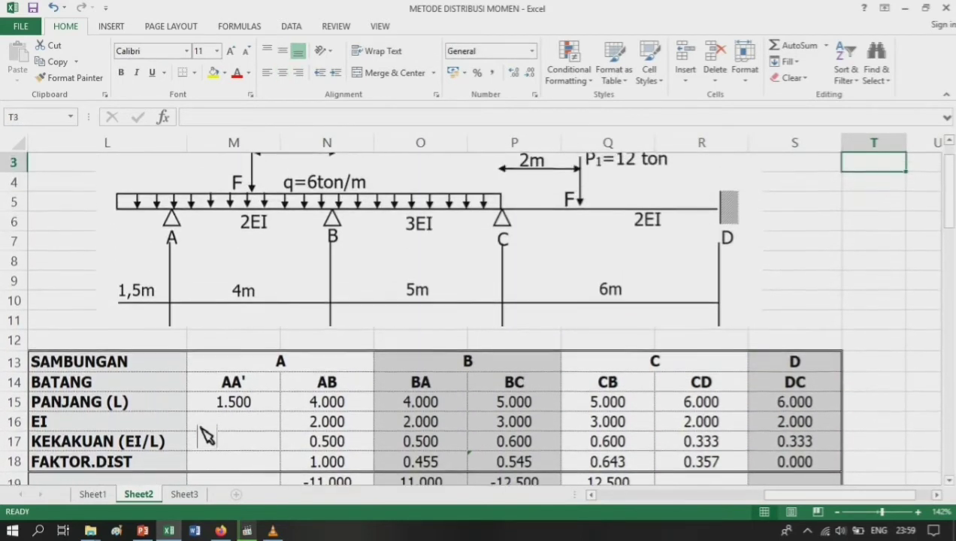
scroll(603, 330, up, 1)
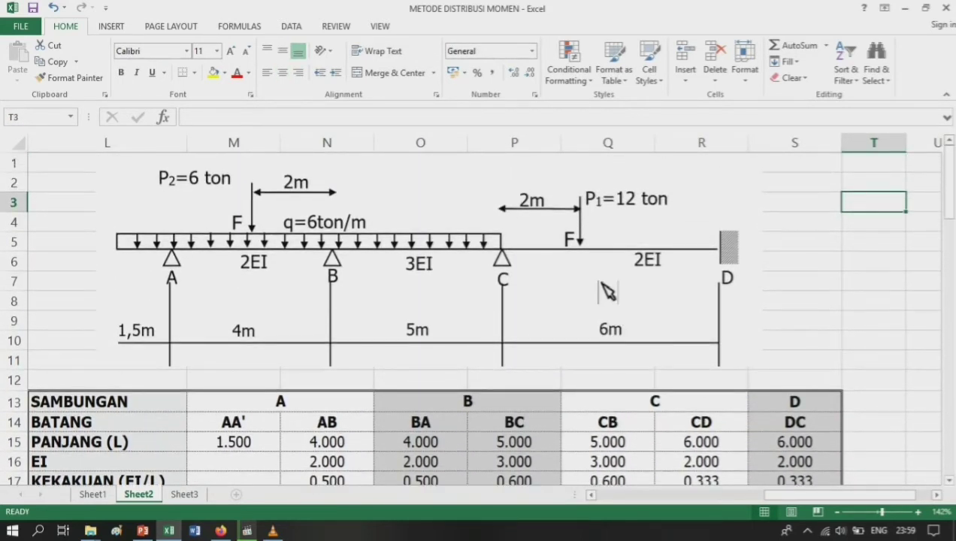
scroll(604, 251, down, 1)
scroll(571, 256, up, 1)
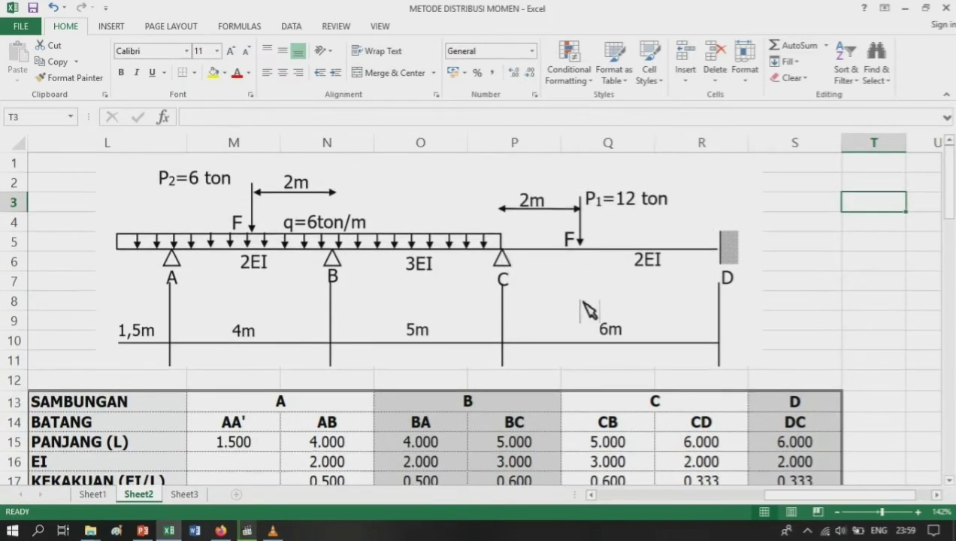
scroll(612, 269, down, 2)
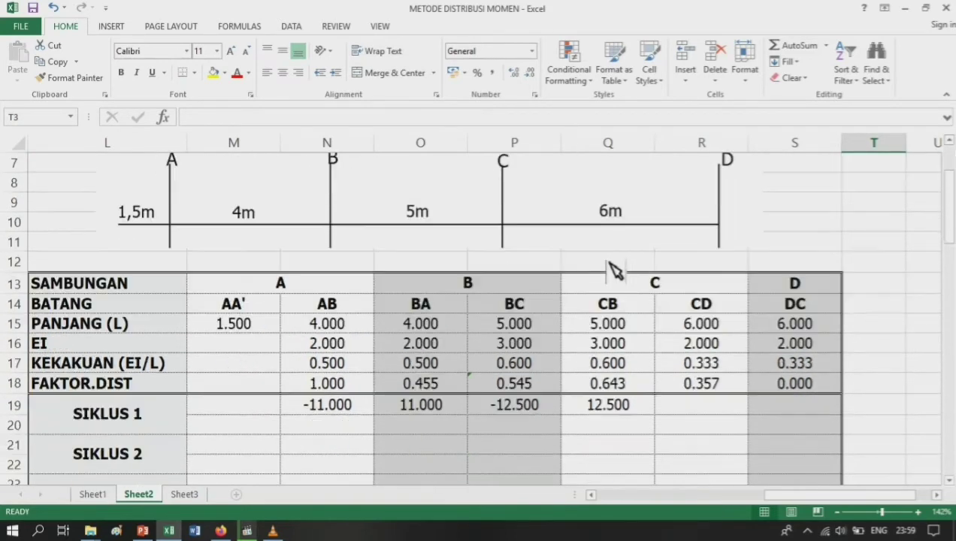
Step: Start member CD's primary moment formula in the first SIKLUS 1 row with the negative numerator =-(K19*K24*K25*K25)
click(711, 411)
text(=)
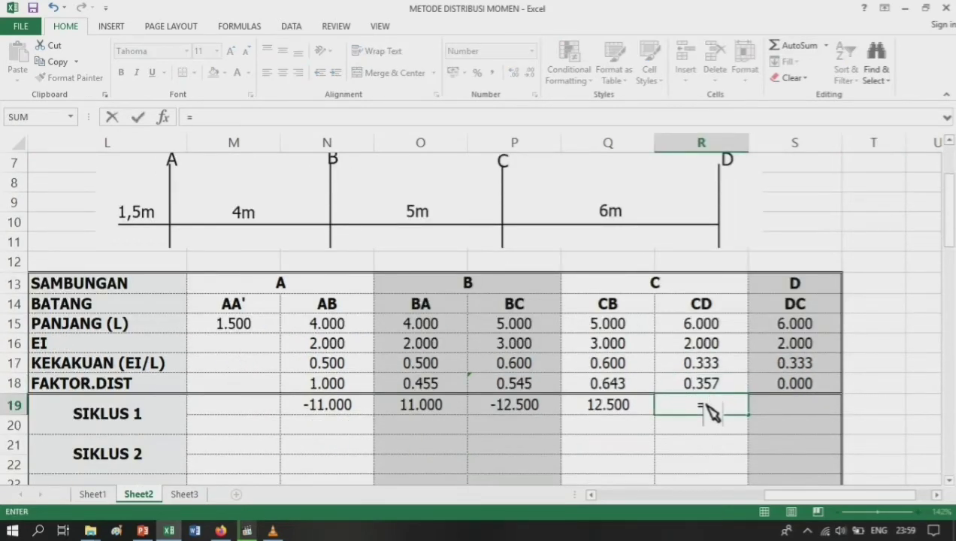
text(-()
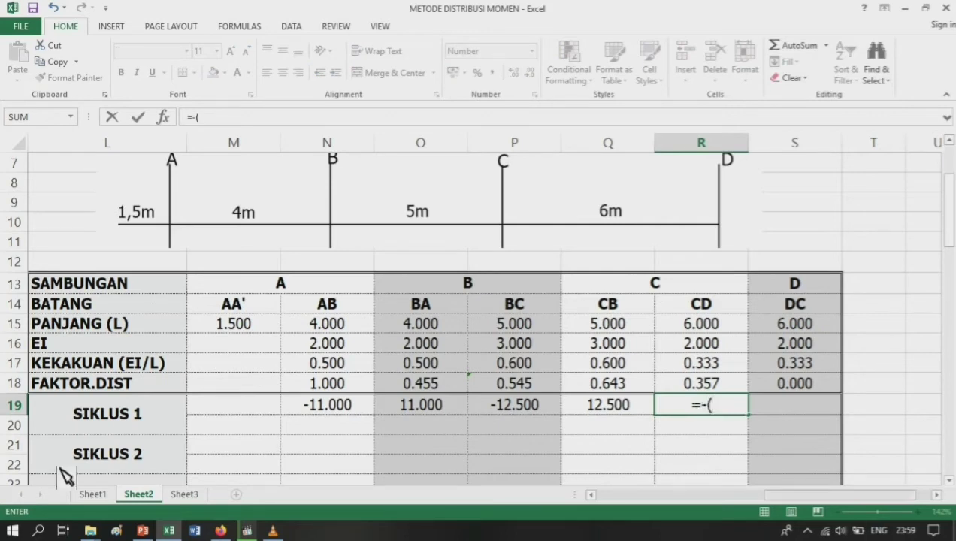
key(Left)
key(Left)
key(Left)
key(Left)
key(Left)
key(Left)
key(Left)
key(Left)
key(Left)
key(Left)
key(Left)
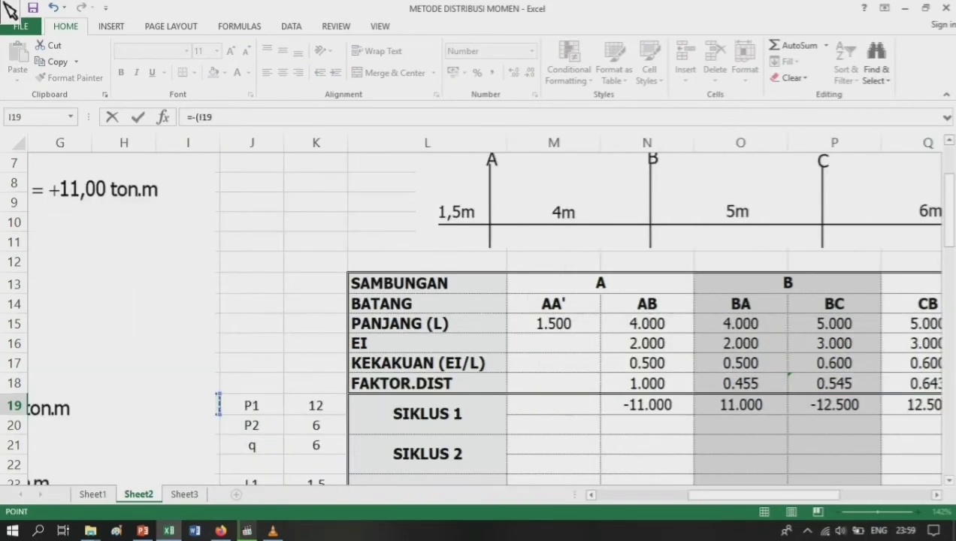
key(Right)
key(Right)
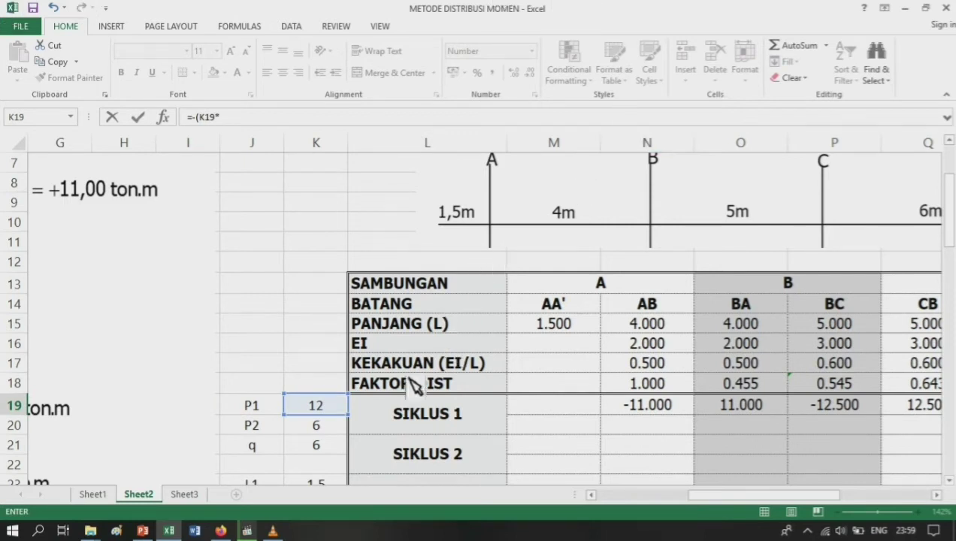
scroll(314, 467, down, 1)
click(317, 447)
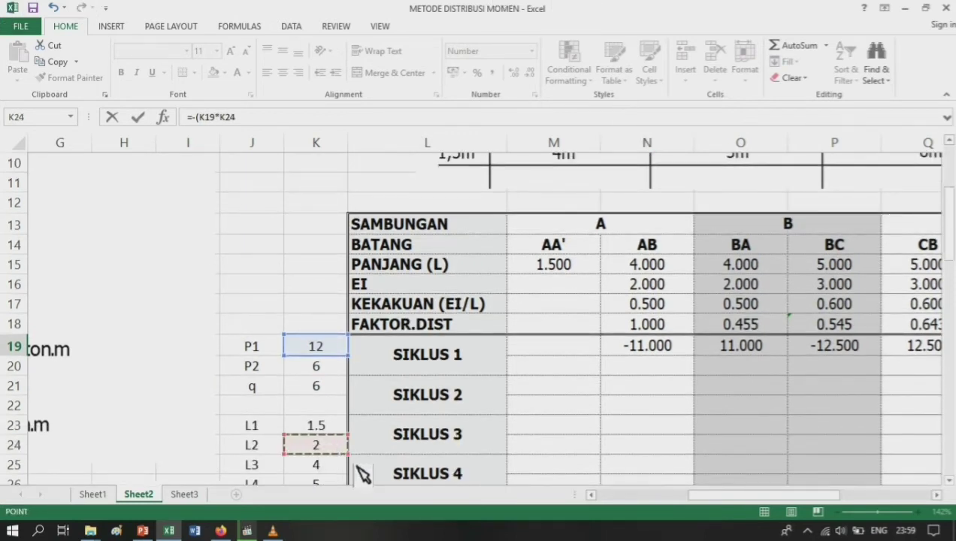
text(*)
click(305, 469)
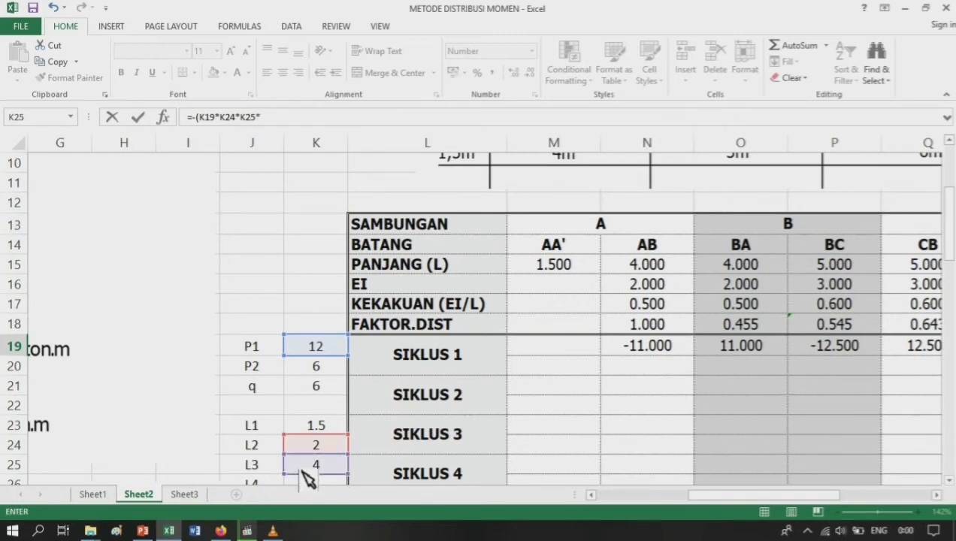
text(*)
click(321, 467)
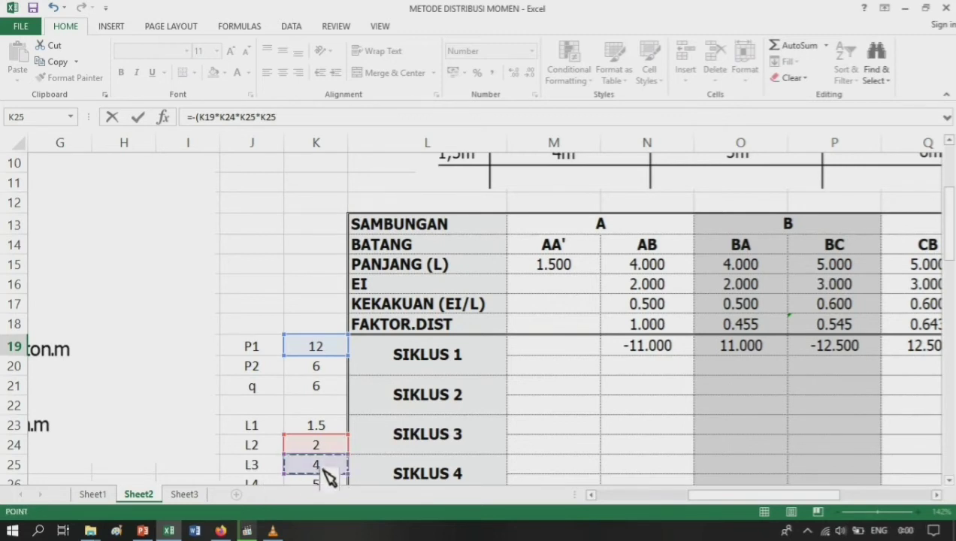
text()/()
Step: Complete member CD's primary moment formula by dividing the numerator by the squared span length (K29*K29)
scroll(329, 469, down, 1)
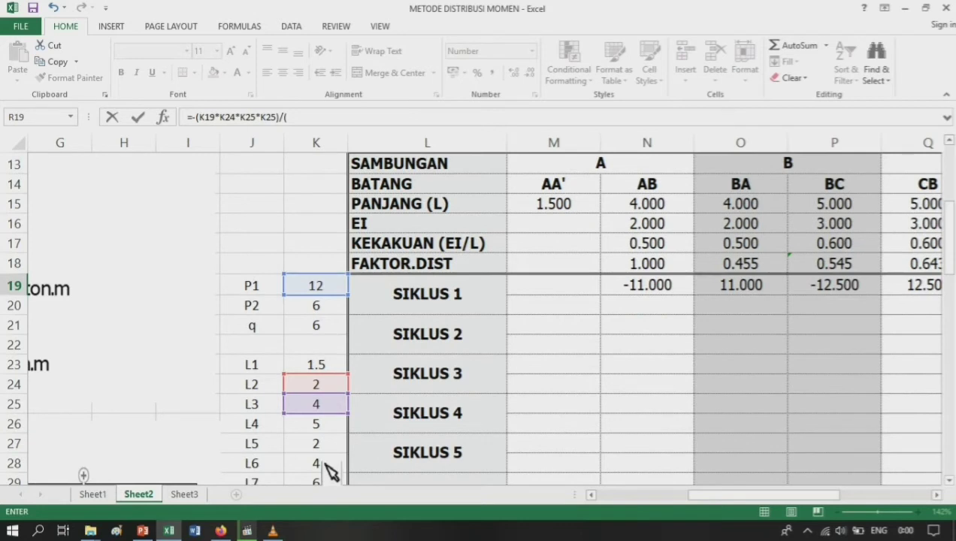
scroll(329, 469, down, 1)
click(331, 425)
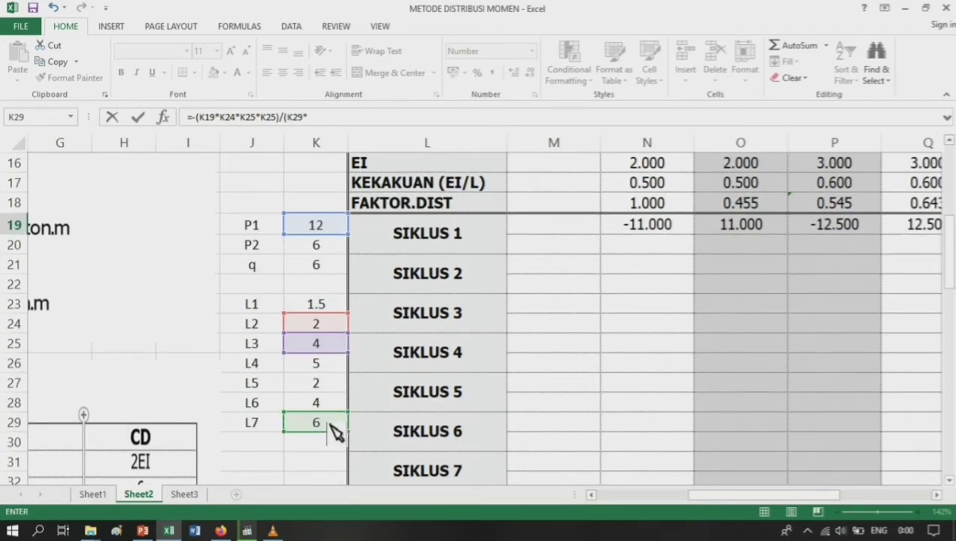
text(*)
click(328, 428)
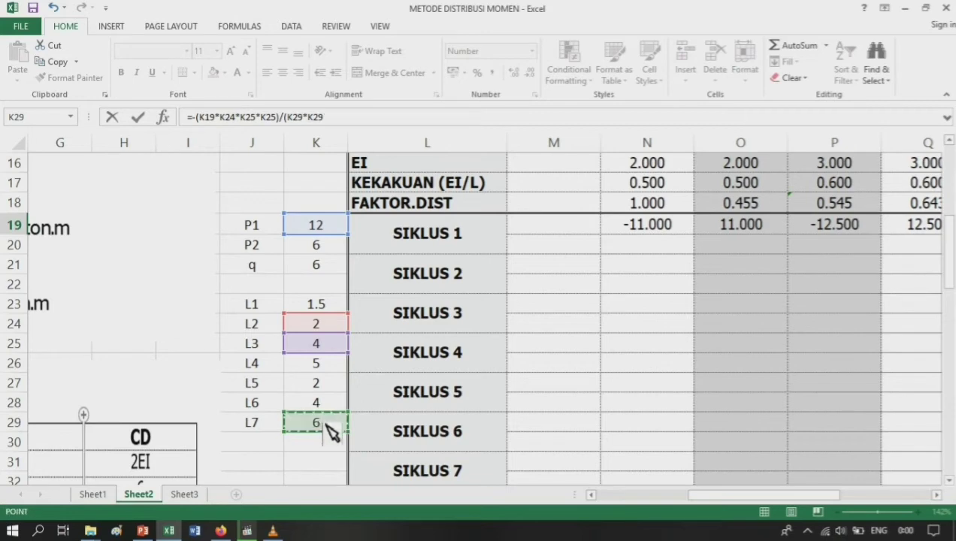
key(Return)
Step: Review the worked primary-moment equations for CD and DC, returning to member DC's empty cell in the first SIKLUS 1 row
key(Up)
key(Up)
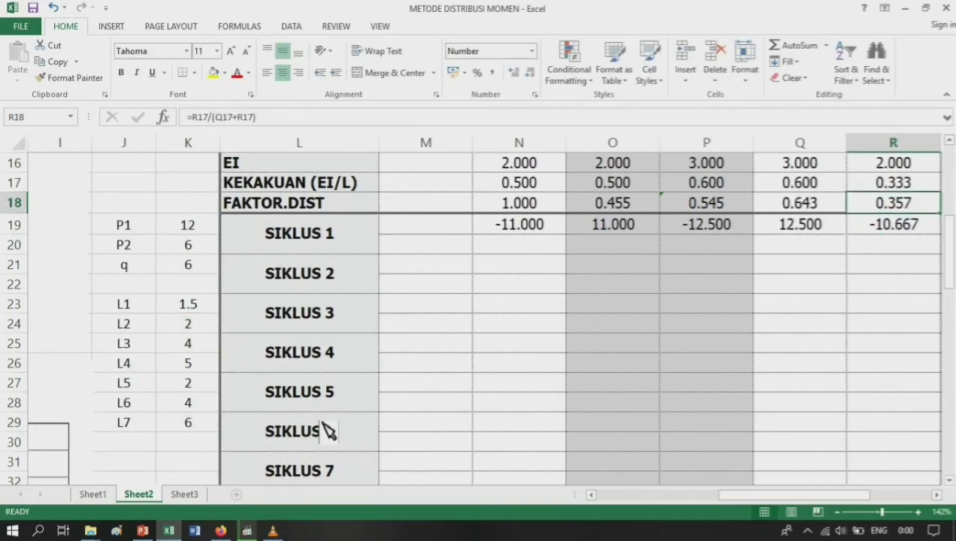
key(Right)
key(Left)
key(Left)
key(Left)
key(Left)
key(Left)
key(Left)
key(Left)
key(Left)
key(Left)
key(Left)
key(Left)
key(Left)
key(Left)
key(Left)
key(Left)
key(Left)
key(Left)
key(Left)
key(Down)
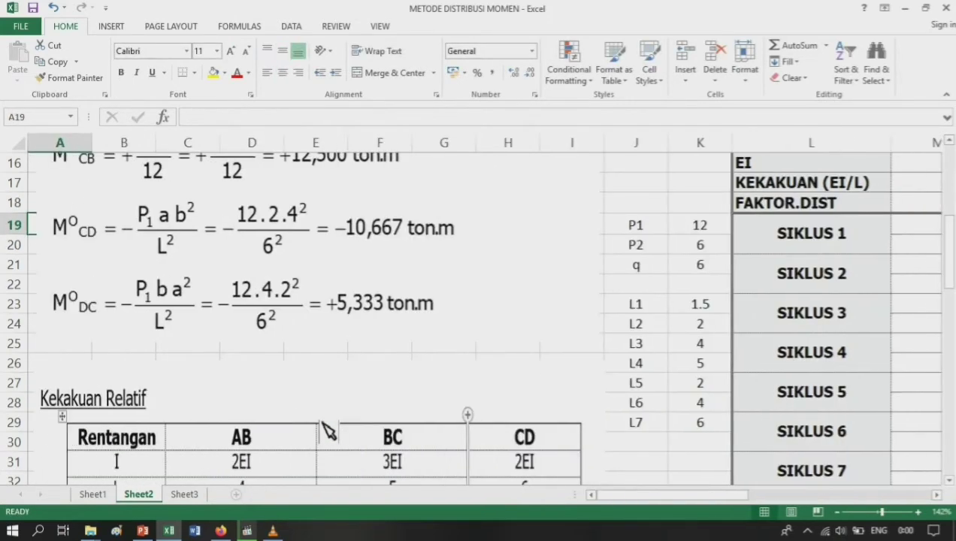
key(Right)
key(Right)
key(Right)
key(Right)
key(Right)
key(Right)
key(Right)
key(Right)
key(Right)
key(Right)
key(Right)
key(Right)
key(Right)
key(Right)
key(Right)
key(Right)
key(Right)
key(Right)
key(Right)
key(Right)
key(Right)
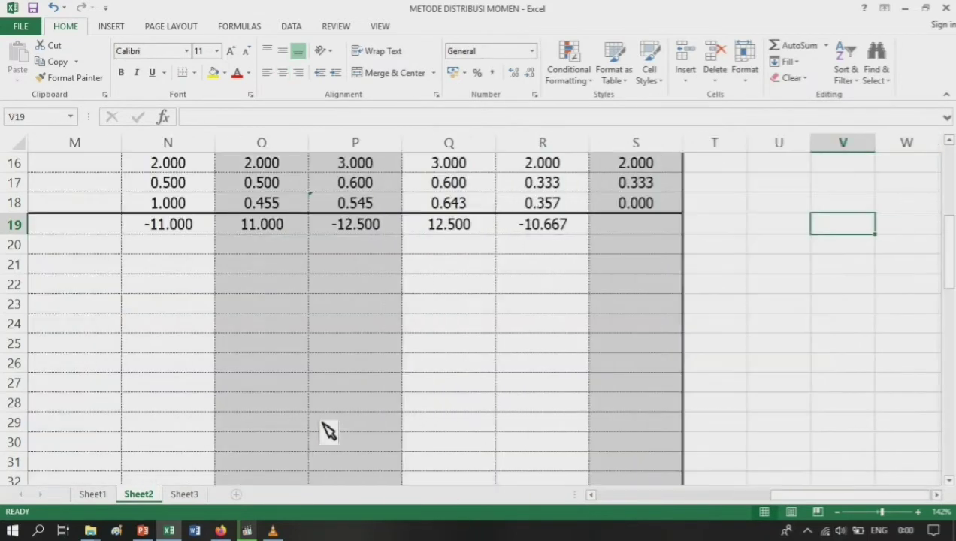
key(Left)
key(Left)
key(Left)
key(Left)
key(Right)
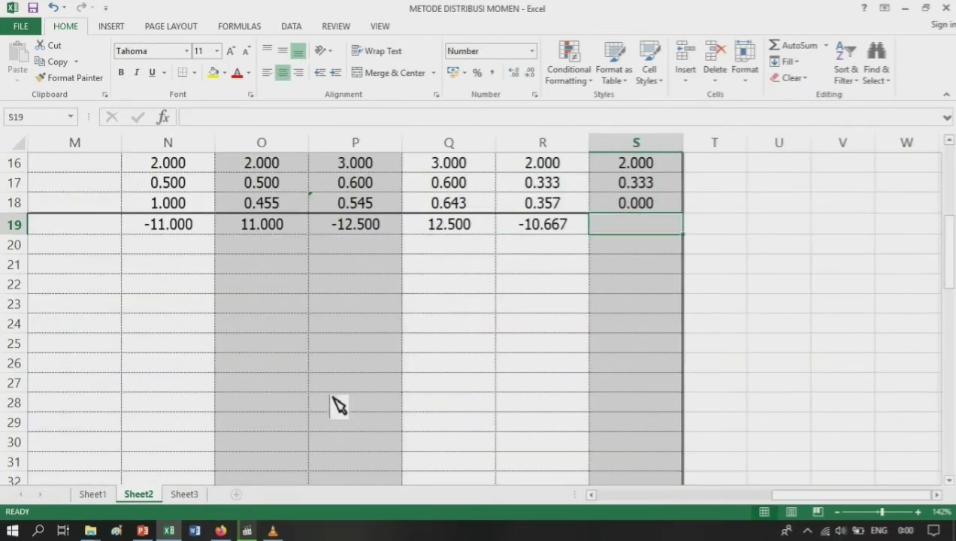
scroll(530, 301, up, 2)
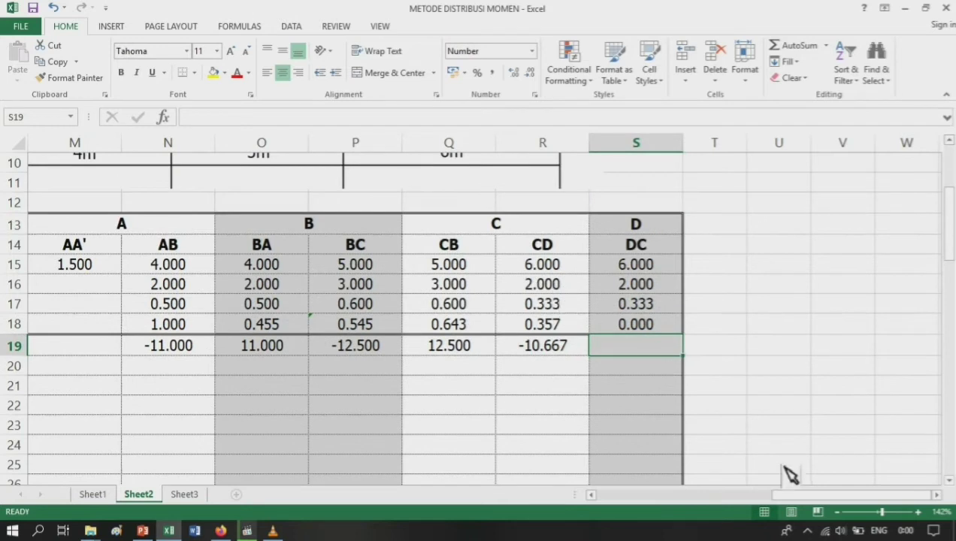
Step: Lower the computer's speaker volume to 37 and return to member DC's empty cell in the first SIKLUS 1 row
click(854, 532)
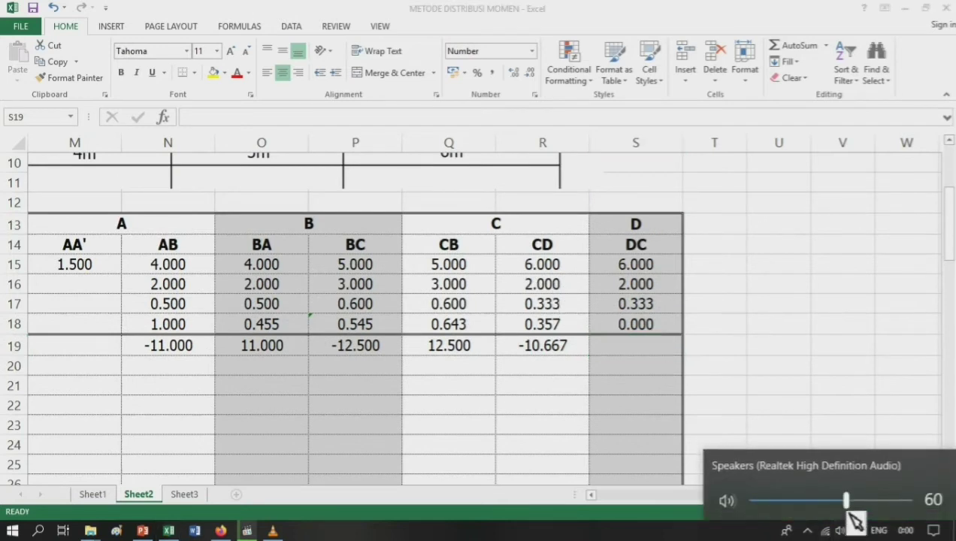
drag(847, 499, 813, 503)
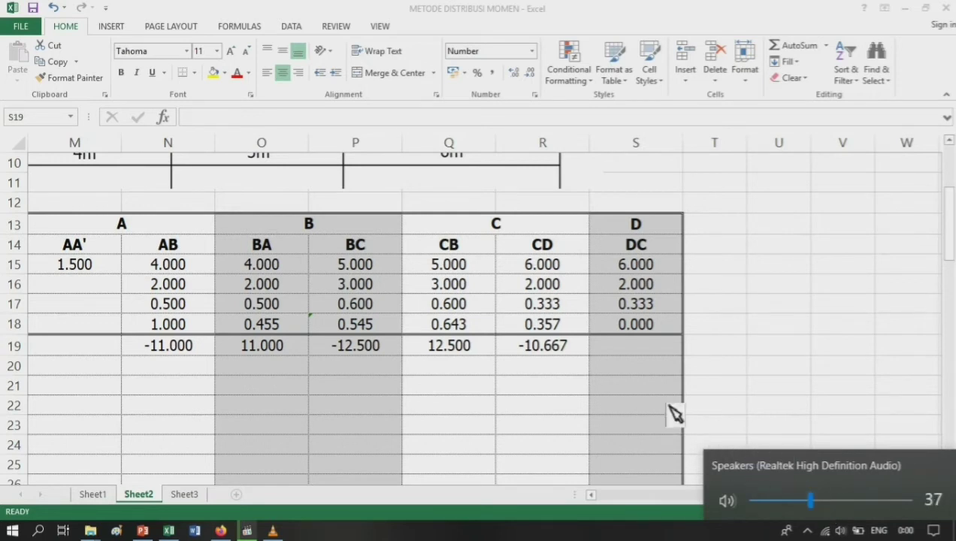
click(637, 347)
Step: Start member DC's primary moment formula in the first SIKLUS 1 row with the positive numerator =+K19*K28*K27*K27
scroll(627, 334, up, 2)
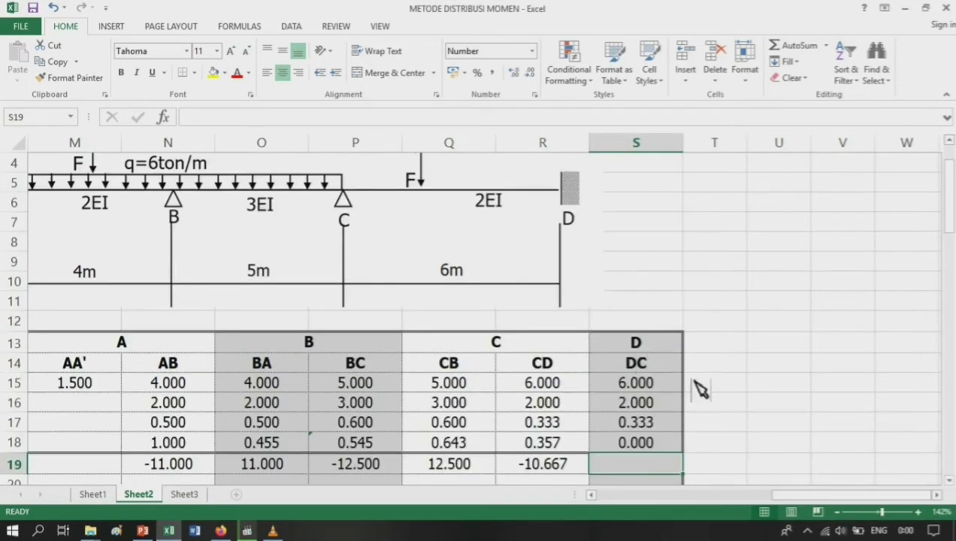
text(=+)
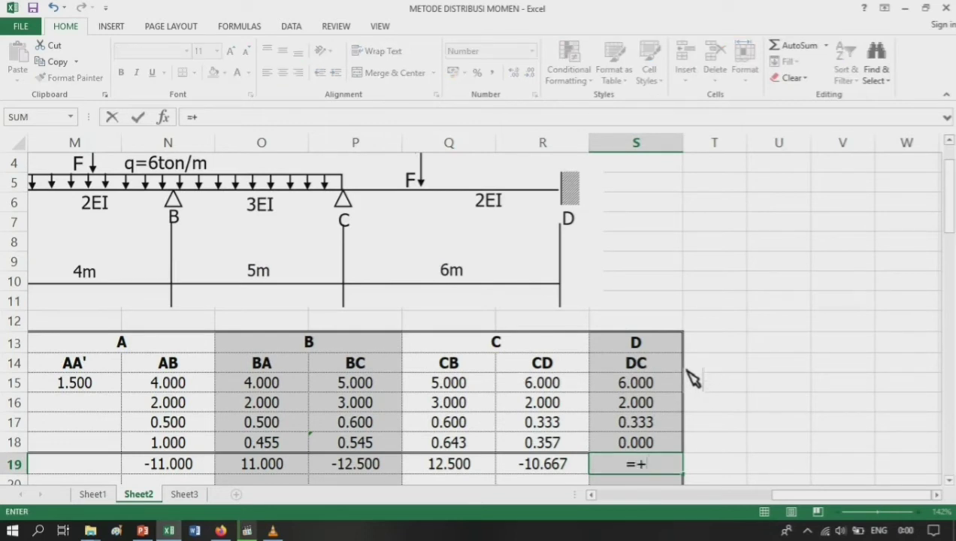
key(Left)
key(Left)
key(Left)
key(Left)
key(Left)
key(Left)
key(Left)
key(Left)
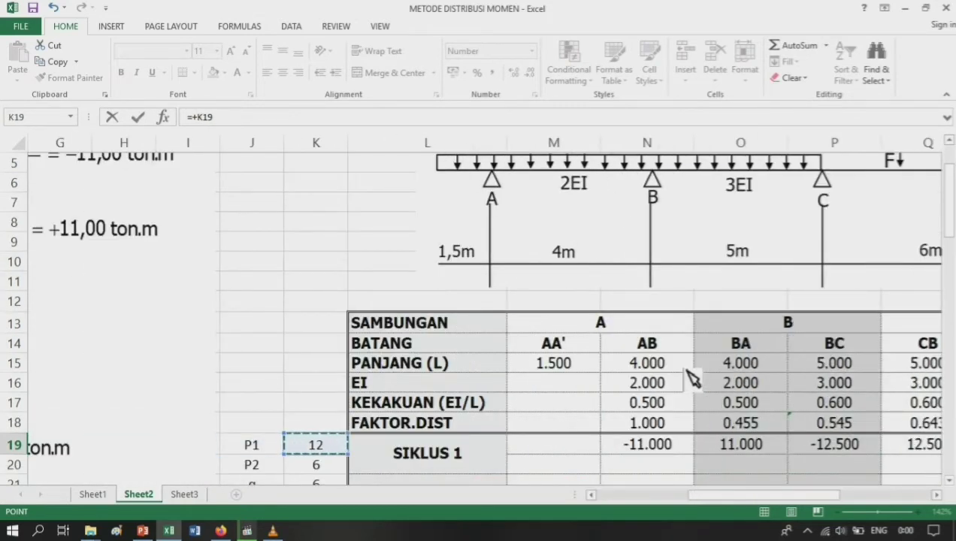
text(*)
scroll(491, 412, down, 4)
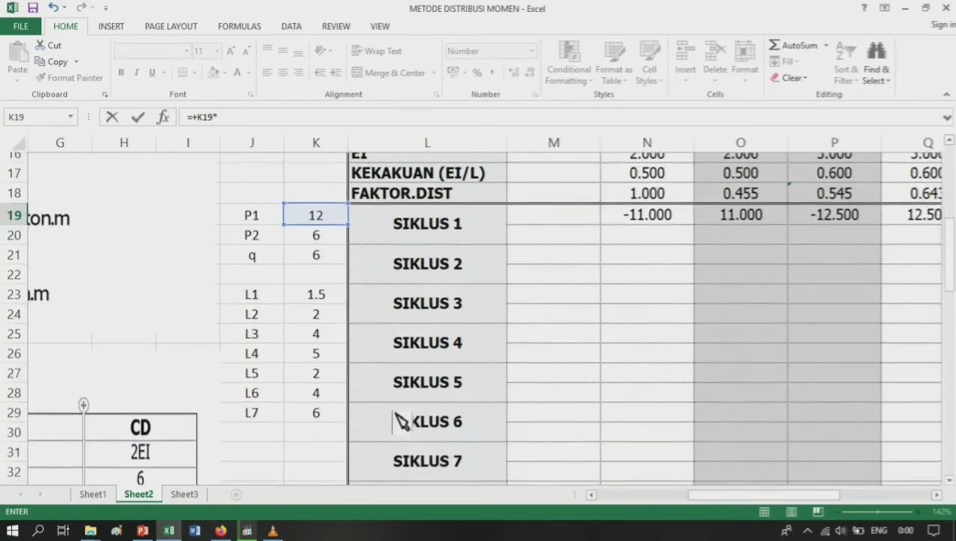
click(319, 383)
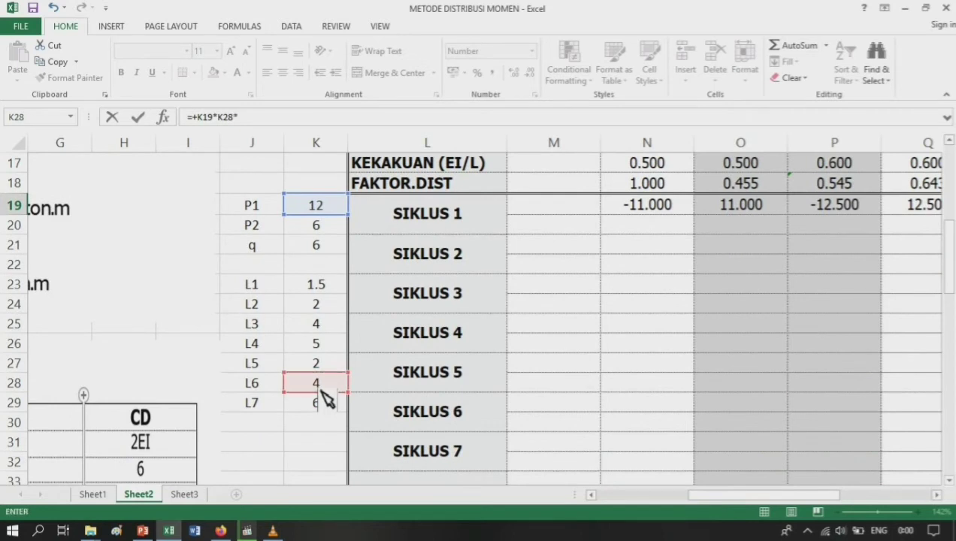
text(*)
click(330, 366)
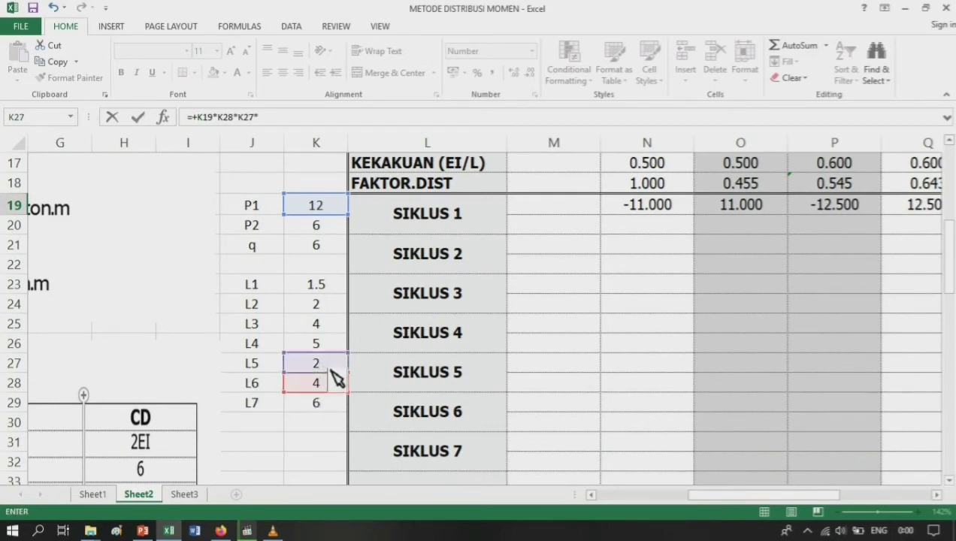
text(*)
click(332, 368)
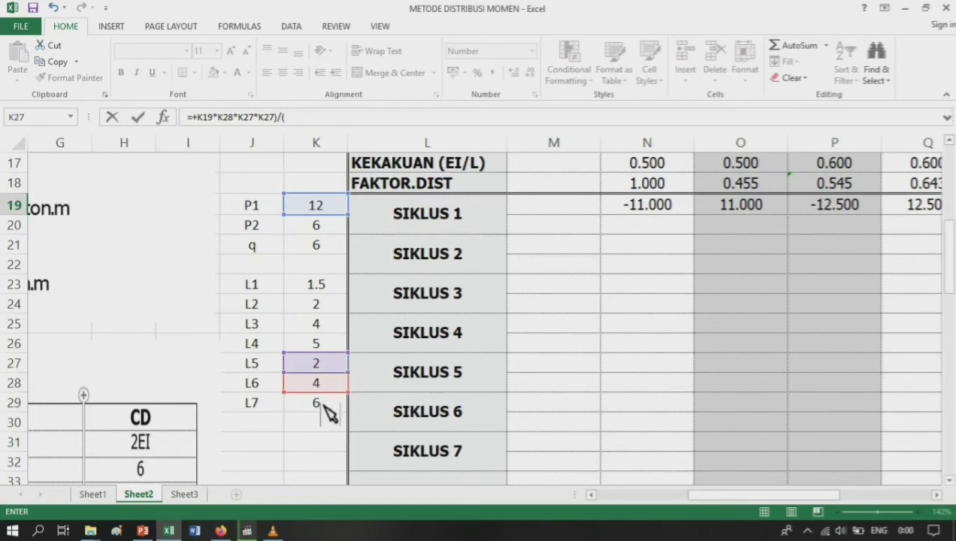
Step: Complete member DC's formula by enclosing its numerator in parentheses and dividing by the squared span length (K29*K29)
text(()
click(325, 404)
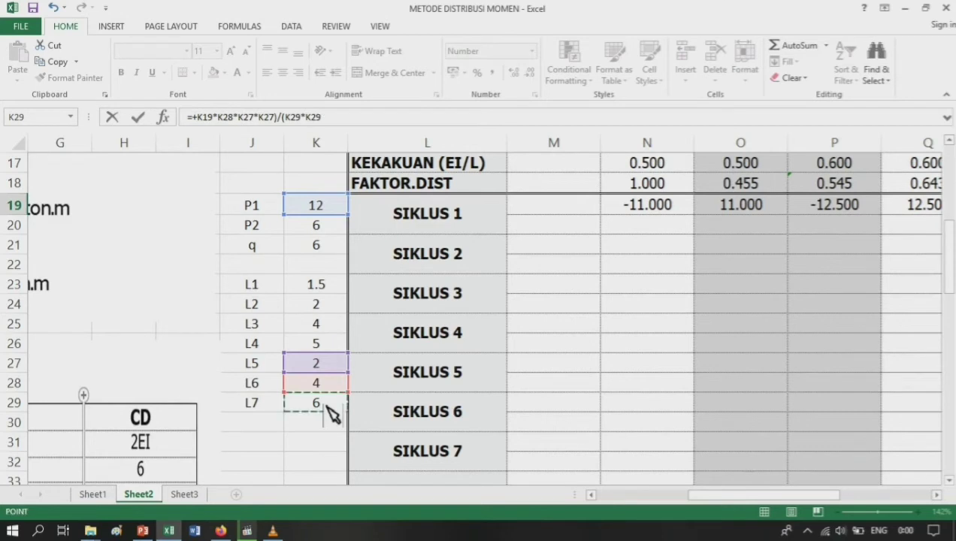
click(199, 118)
text(()
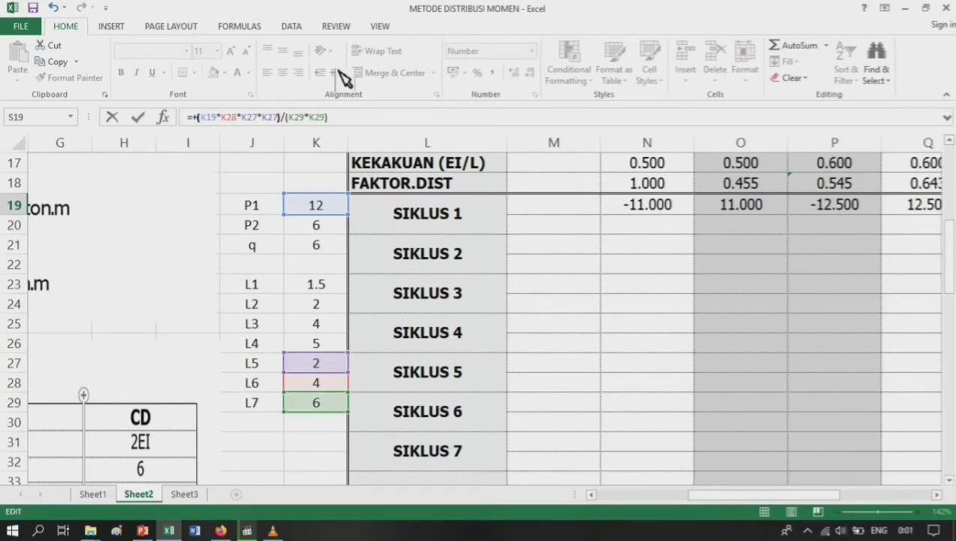
key(Return)
Step: Review the first SIKLUS 1 row across the members and the worked CD and DC primary moment equations beside the table
key(Left)
key(Left)
key(Left)
key(Left)
key(Left)
key(Left)
key(Left)
key(Left)
key(Left)
key(Left)
key(Left)
key(Left)
key(Left)
key(Left)
key(Left)
key(Left)
key(Left)
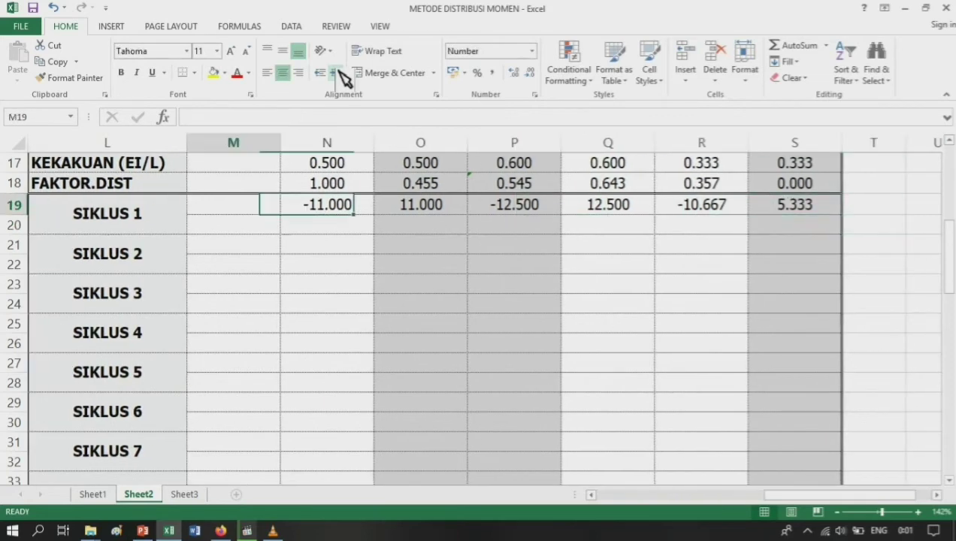
key(Down)
key(Down)
key(Down)
key(Right)
key(Right)
key(Right)
key(Right)
key(Right)
key(Right)
key(Right)
key(Right)
key(Right)
key(Right)
key(Right)
key(Right)
key(Right)
key(Right)
key(Right)
key(Right)
key(Right)
key(Right)
key(Right)
key(Right)
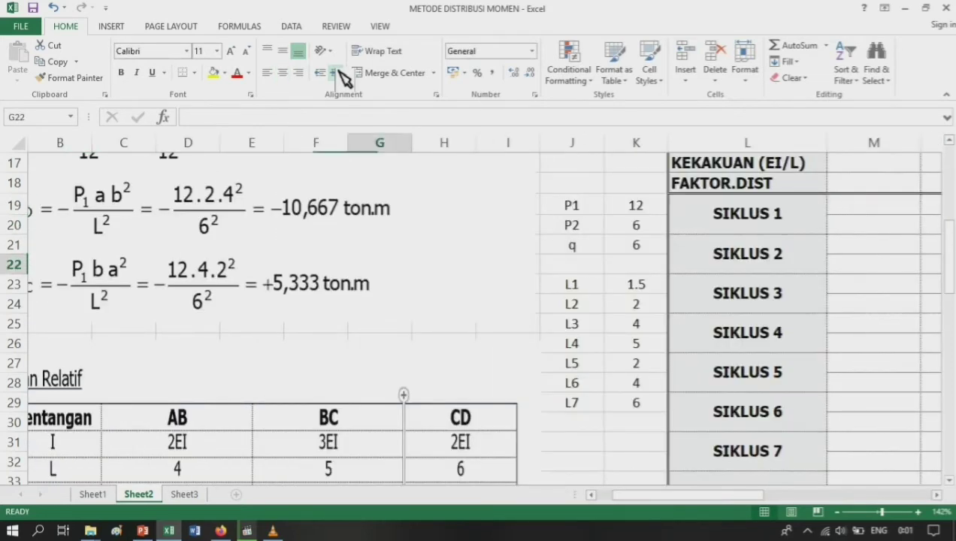
Step: Examine the loads, supports and span lengths in the beam diagram above the distribution table
key(Up)
key(Up)
key(Up)
key(Up)
key(Up)
key(Up)
key(Up)
key(Up)
key(Up)
key(Up)
key(Up)
key(Up)
key(Up)
key(Up)
key(Up)
key(Up)
key(Up)
key(Up)
key(Up)
key(Up)
key(Up)
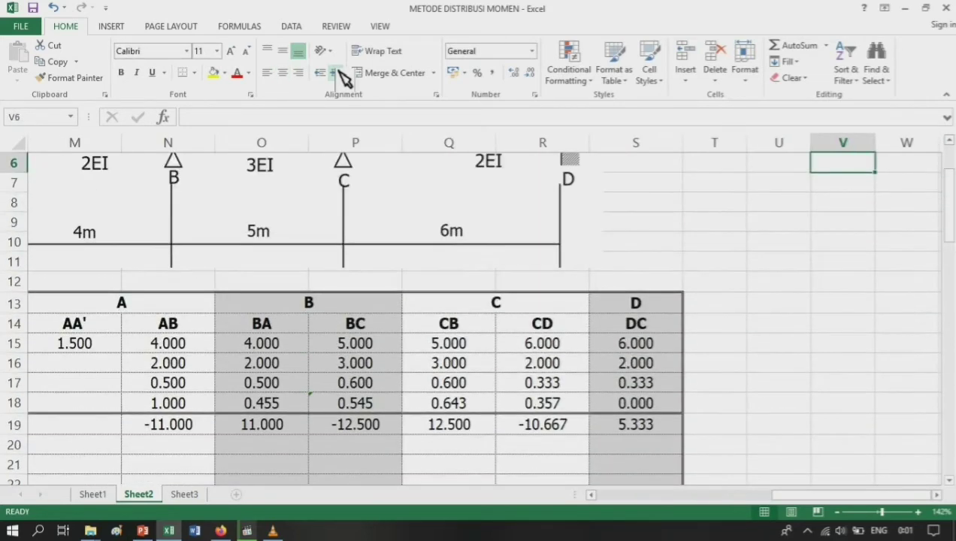
key(Left)
key(Left)
key(Left)
key(Left)
key(Left)
key(Left)
key(Left)
key(Left)
key(Left)
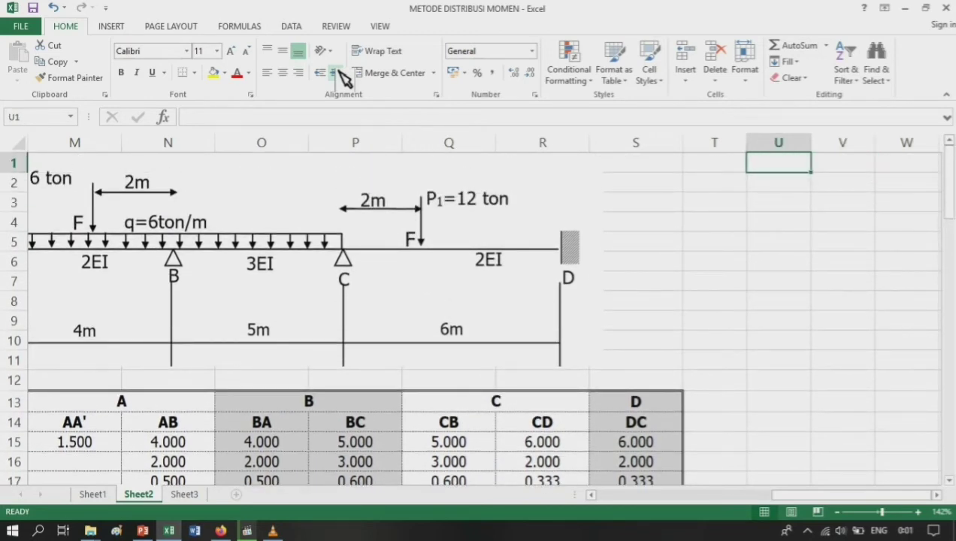
key(Left)
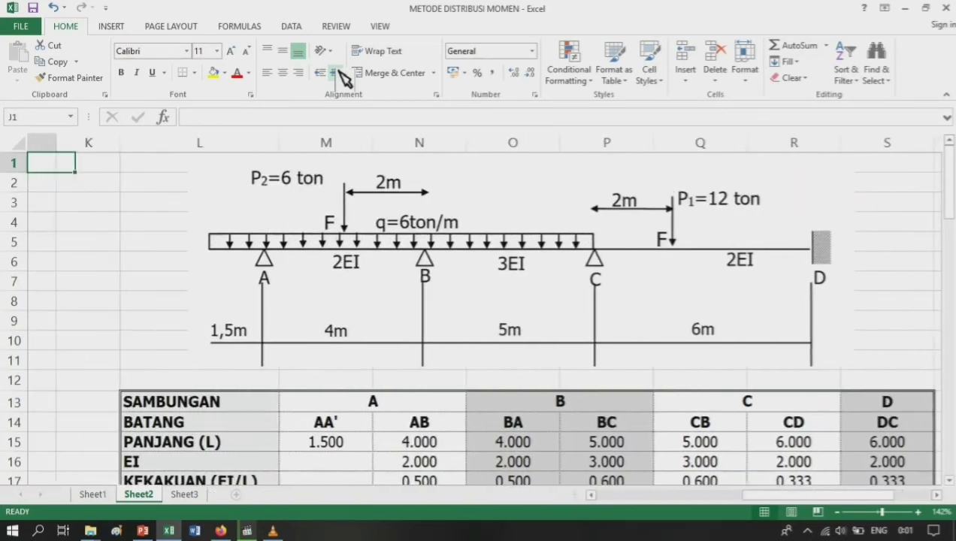
key(Right)
key(Down)
key(Down)
key(Down)
key(Down)
key(Down)
key(Down)
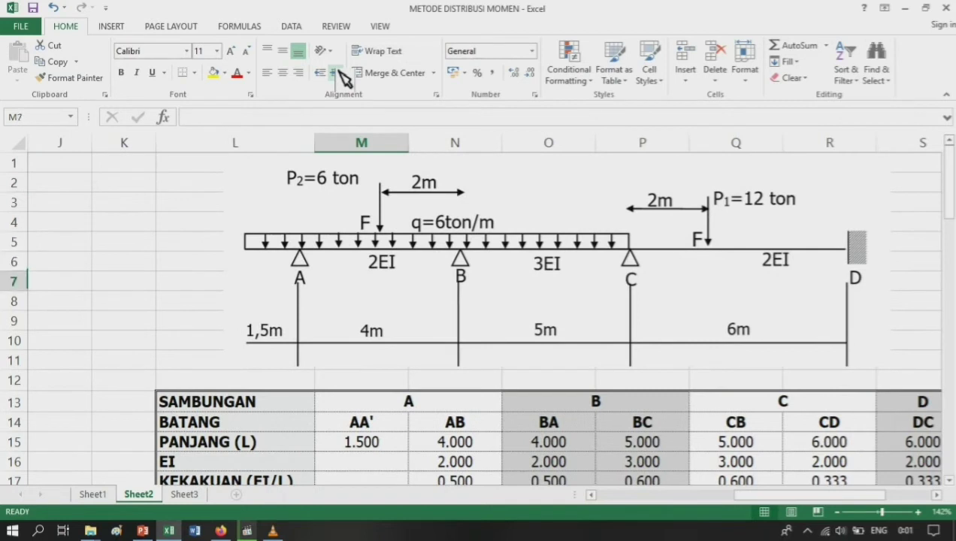
key(Right)
key(Right)
key(Right)
key(Right)
key(Left)
key(Down)
key(Down)
key(Down)
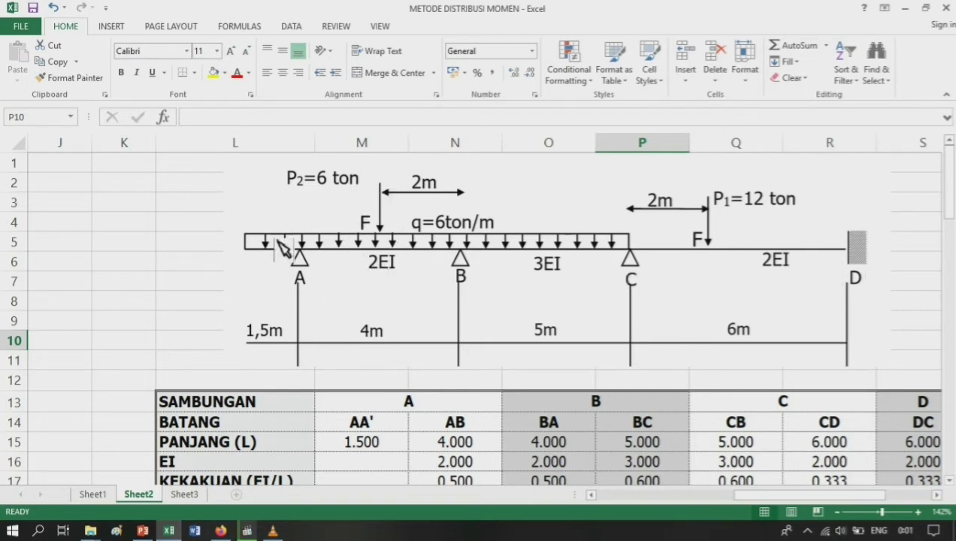
Step: Compare the 1.5 m overhang at support A in the beam diagram with joint A's columns in the table
scroll(297, 256, down, 1)
scroll(326, 259, up, 1)
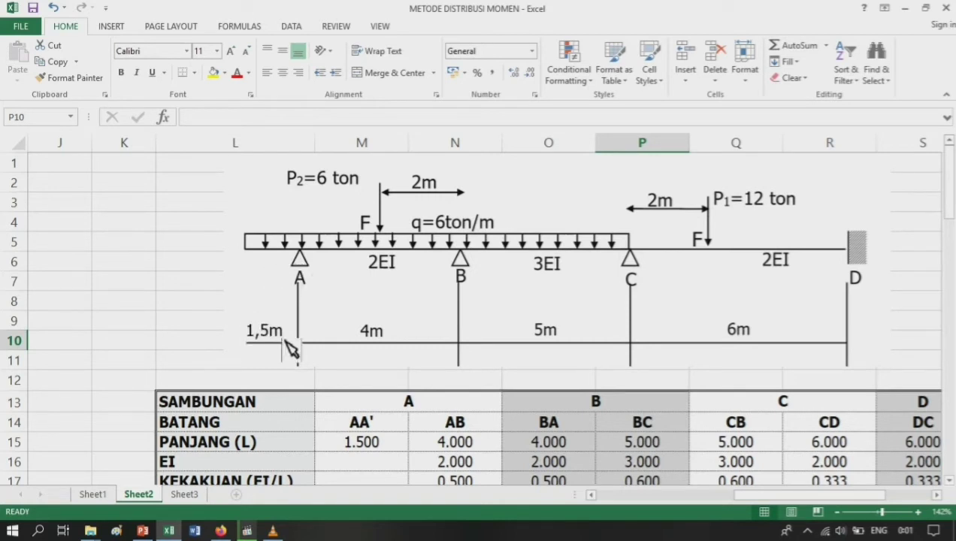
scroll(307, 342, down, 3)
scroll(309, 330, down, 3)
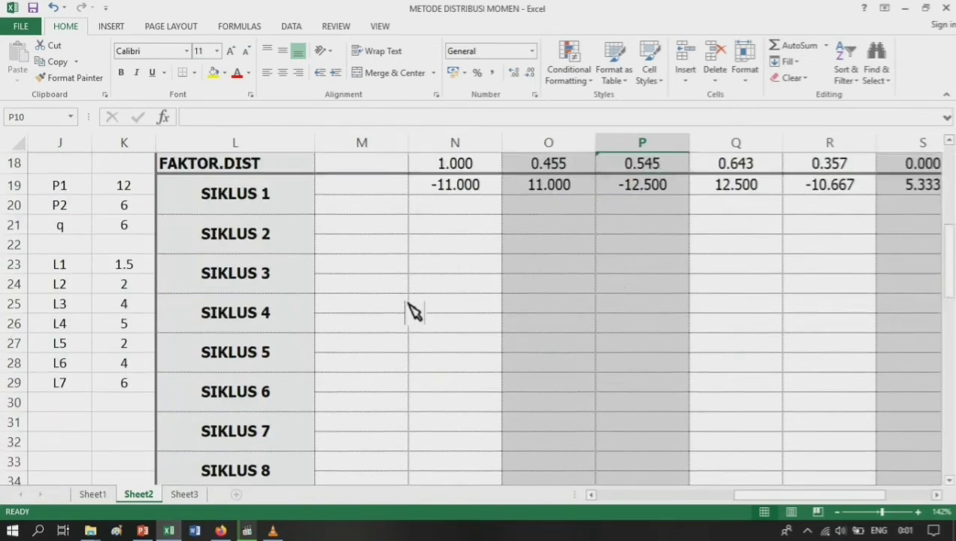
scroll(412, 309, up, 6)
scroll(448, 320, down, 3)
click(409, 224)
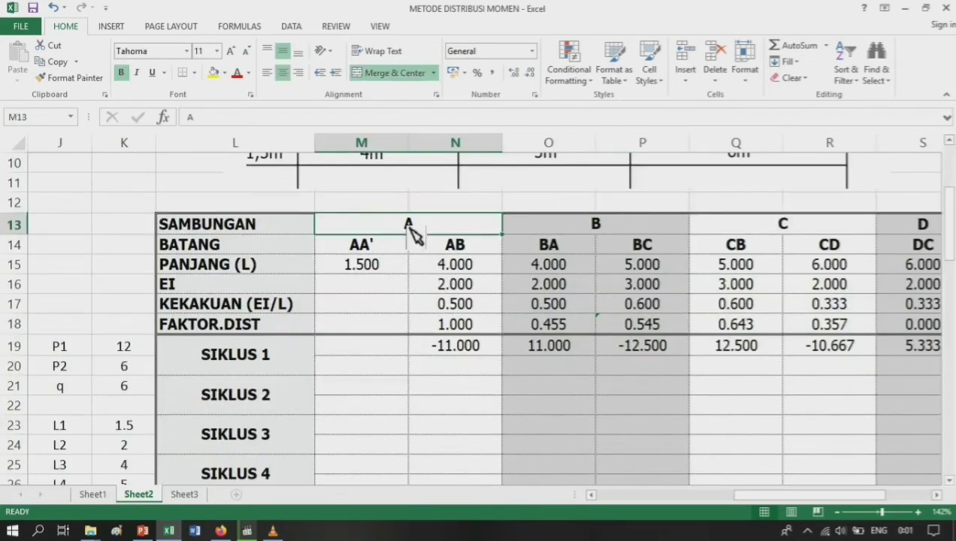
scroll(404, 233, up, 3)
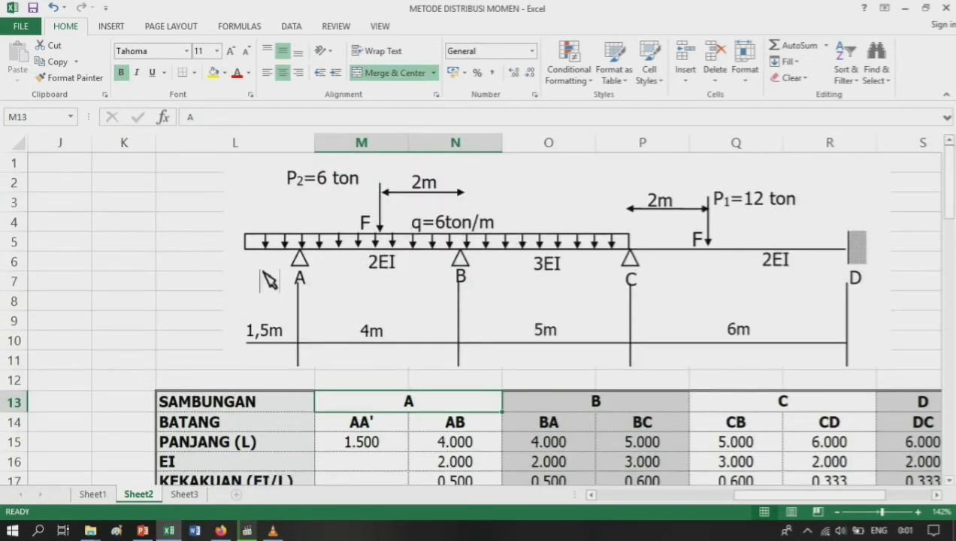
scroll(337, 327, down, 3)
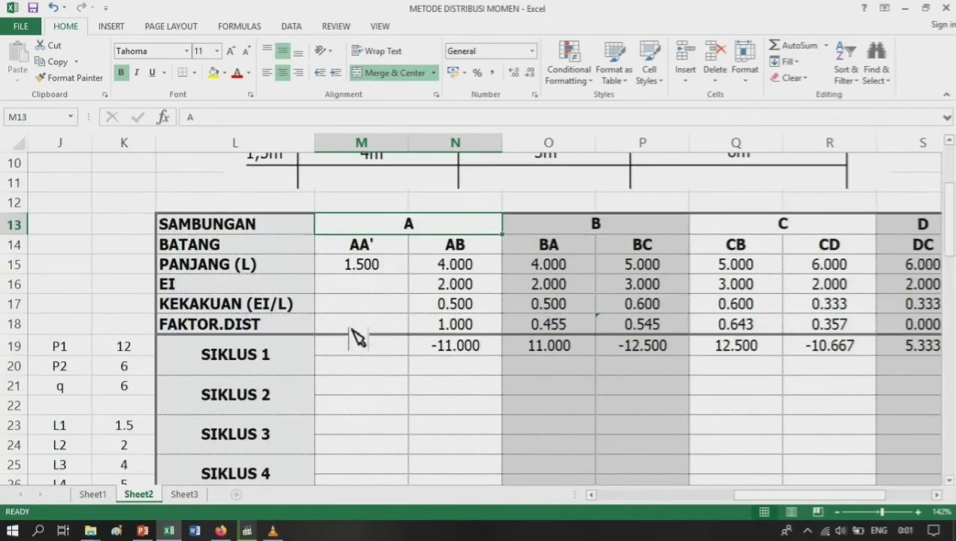
Step: Enter the overhang moment formula =0.5*K21*K23*K23 for member AA' in the first SIKLUS 1 row
click(383, 350)
scroll(392, 360, up, 2)
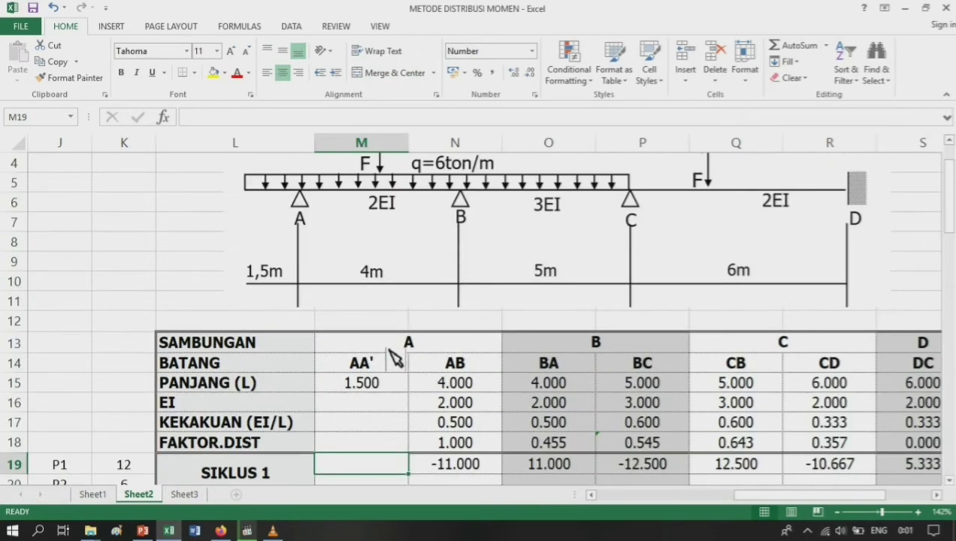
text(=0.5*)
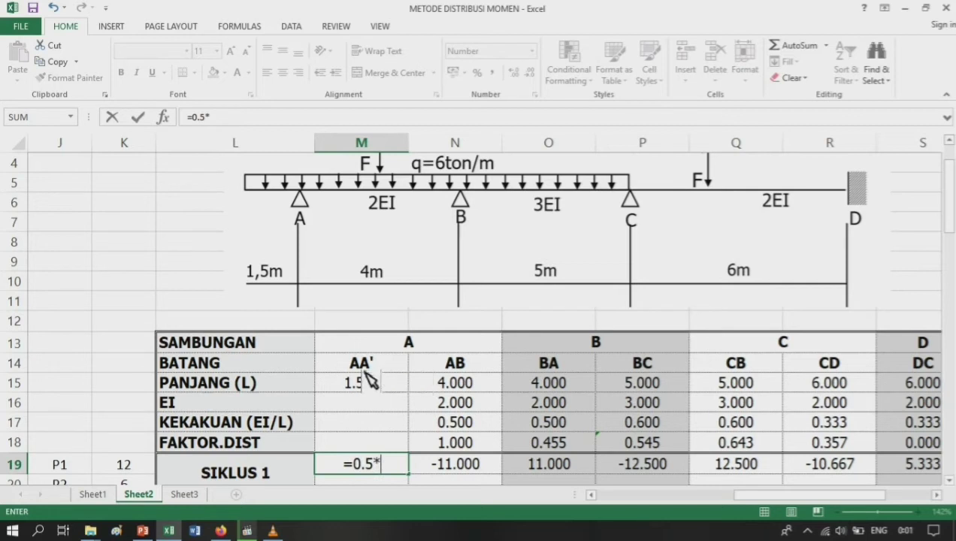
click(122, 463)
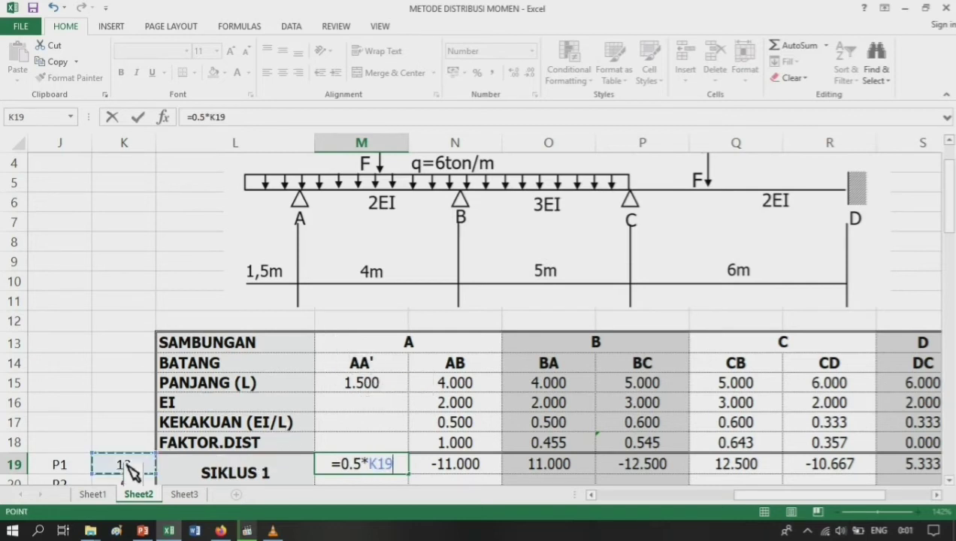
scroll(126, 459, down, 1)
click(127, 447)
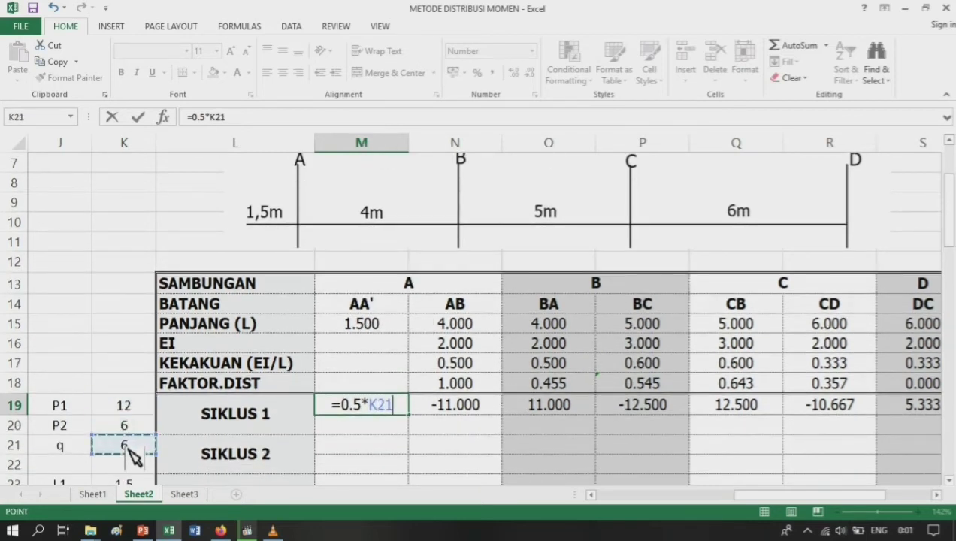
text(*)
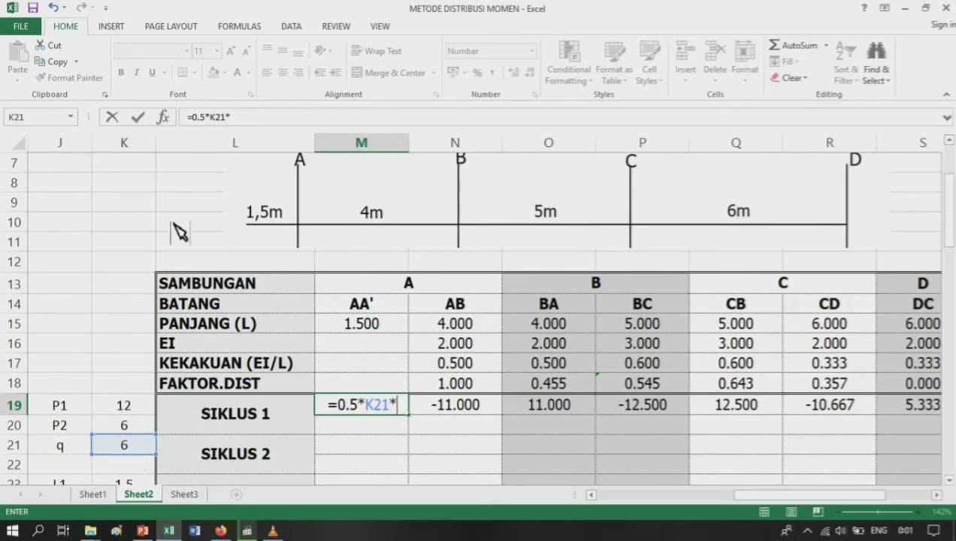
scroll(211, 308, down, 2)
click(118, 364)
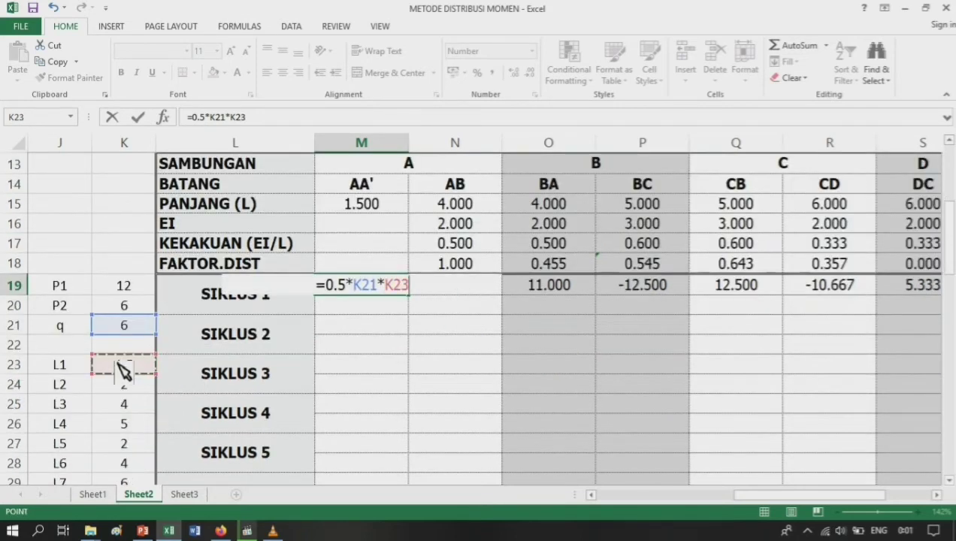
text(*)
click(119, 368)
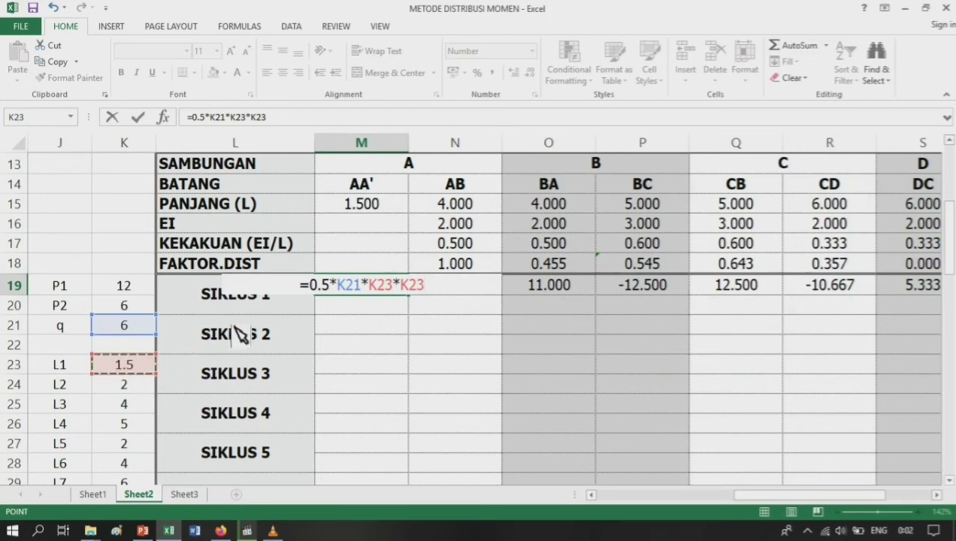
key(Return)
Step: Enter the balancing moment formula =(M19+N19)*-$N$18 for member AB in the second SIKLUS 1 row, with the distribution factor reference locked
scroll(539, 238, up, 3)
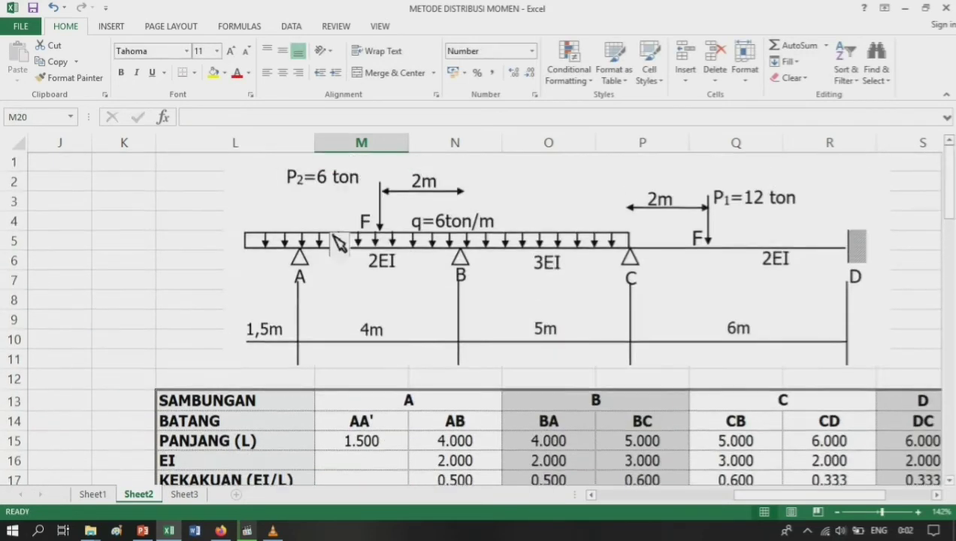
scroll(316, 304, down, 1)
scroll(360, 410, up, 1)
scroll(361, 408, up, 2)
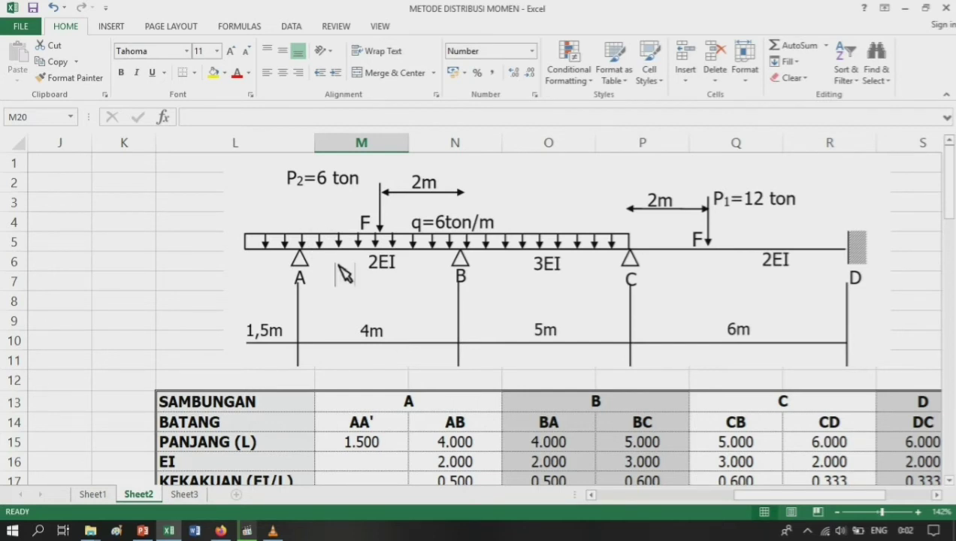
scroll(354, 280, down, 2)
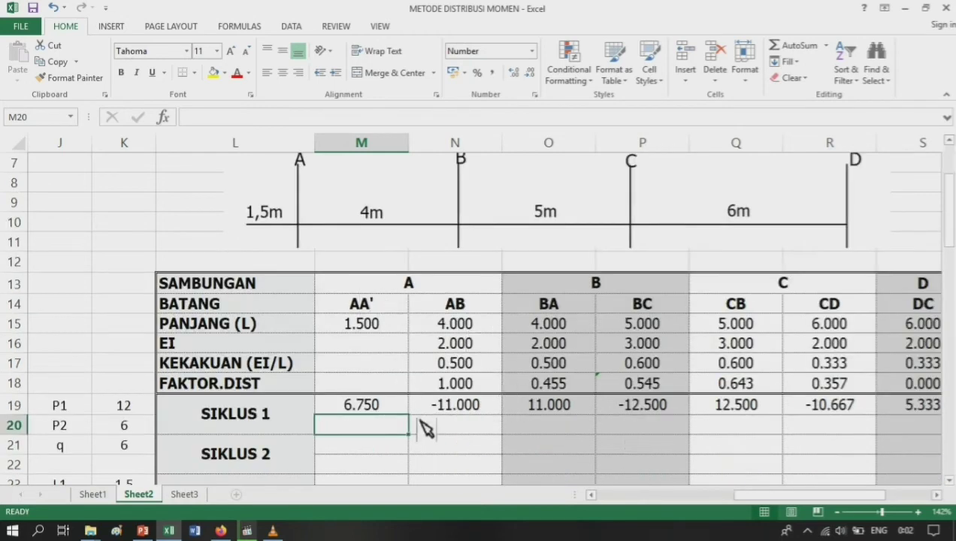
click(441, 434)
scroll(448, 416, down, 1)
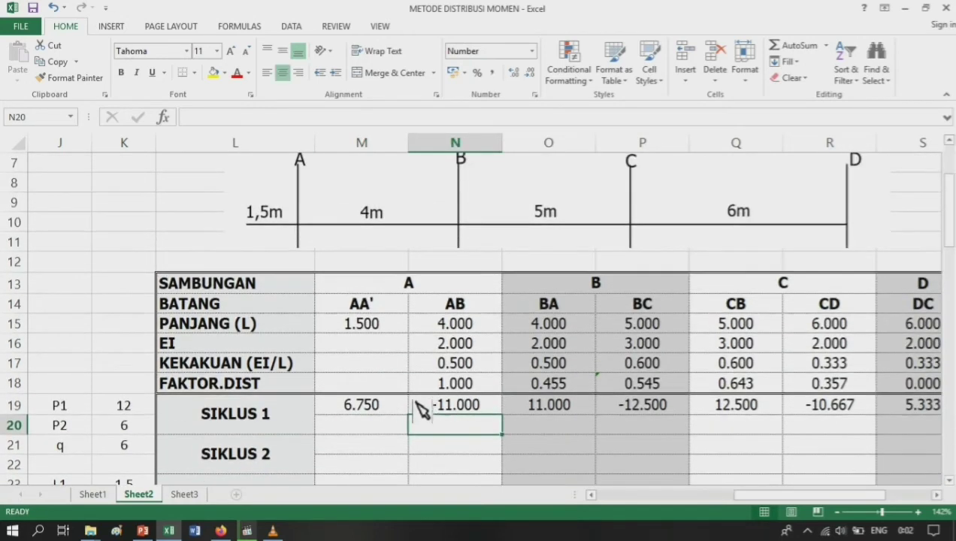
scroll(451, 376, down, 1)
text(=)
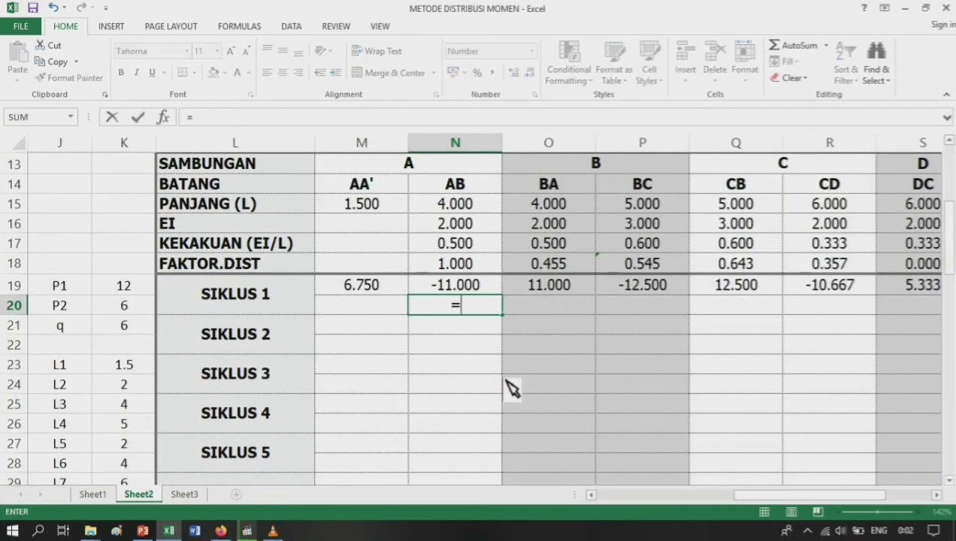
scroll(441, 366, up, 3)
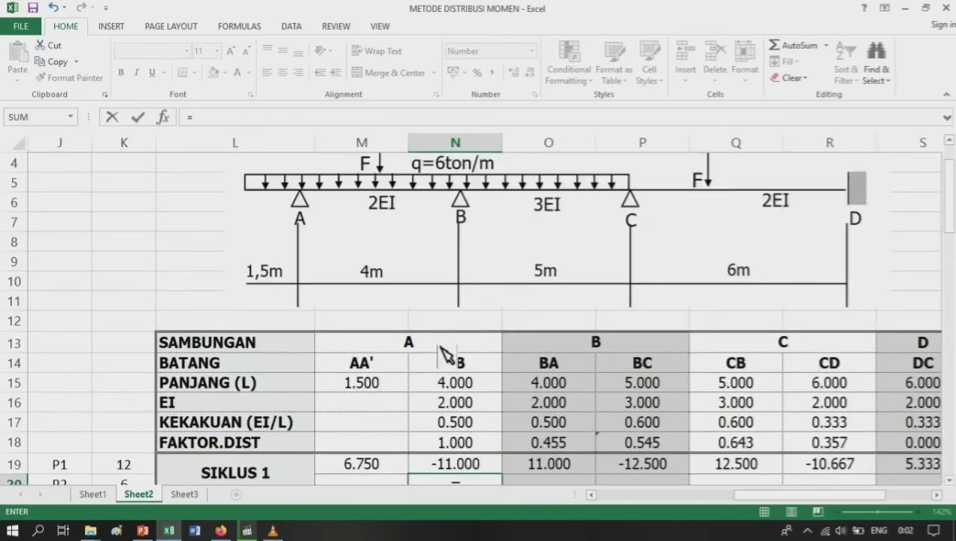
scroll(444, 359, down, 1)
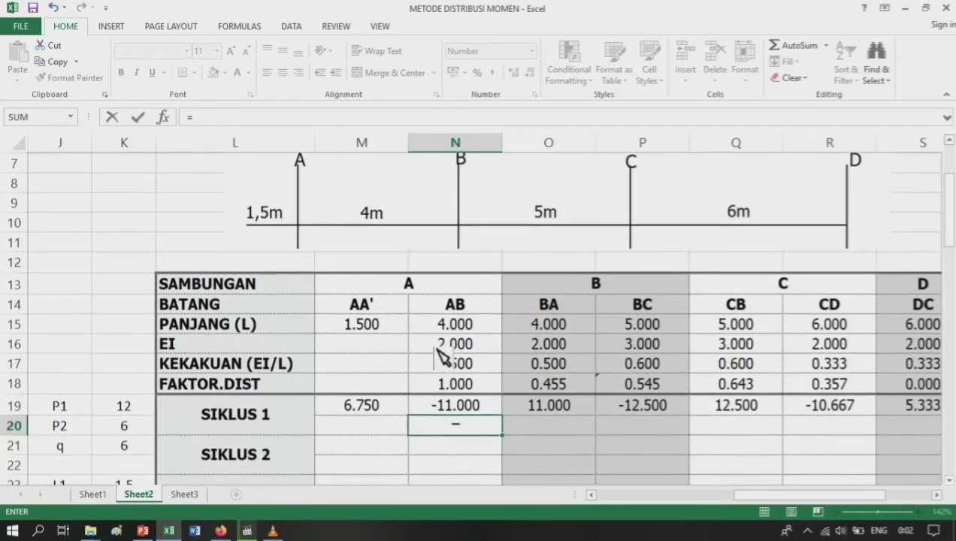
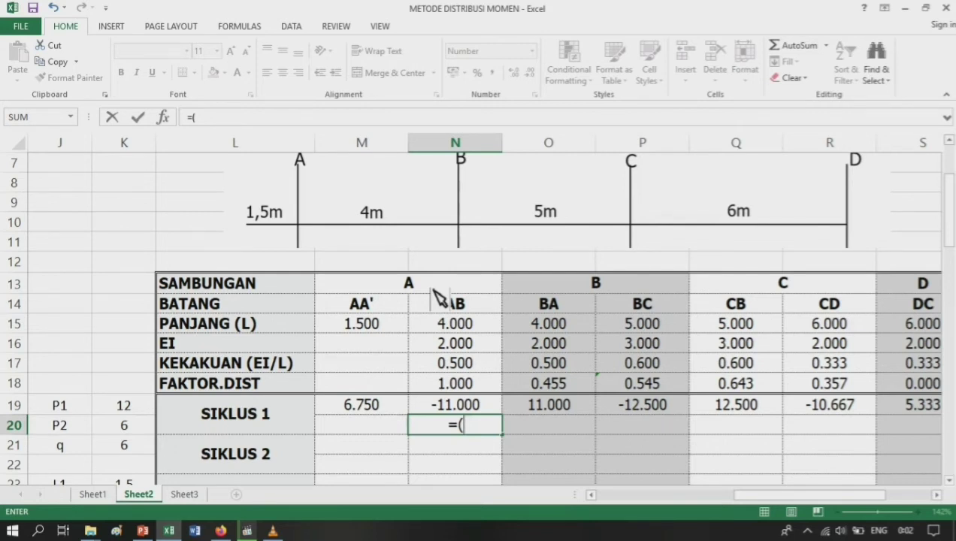
key(Left)
key(Up)
text(+)
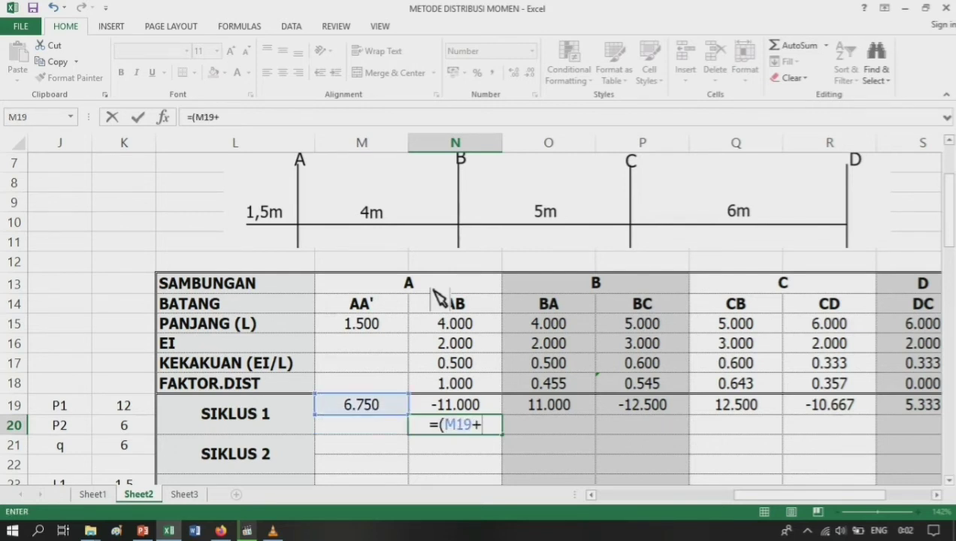
key(Up)
text()*-)
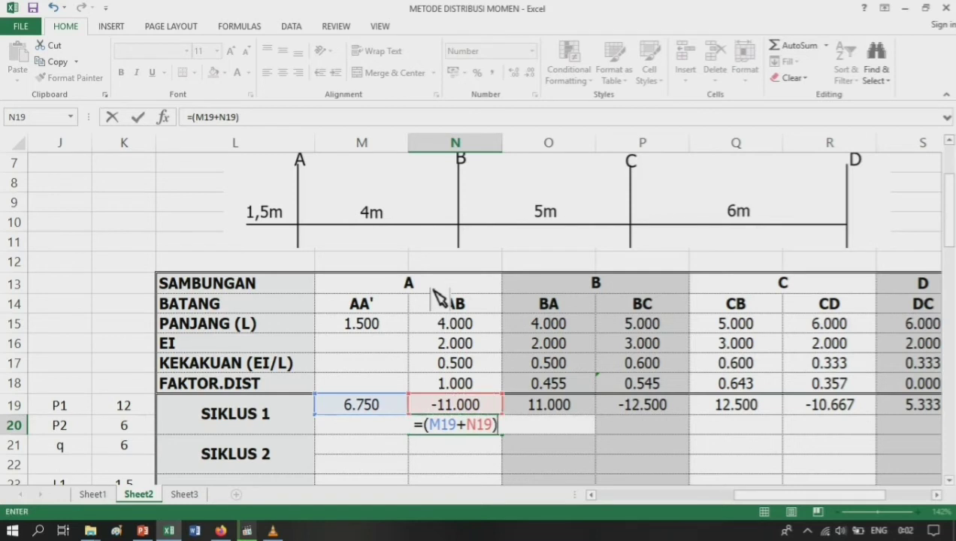
click(474, 384)
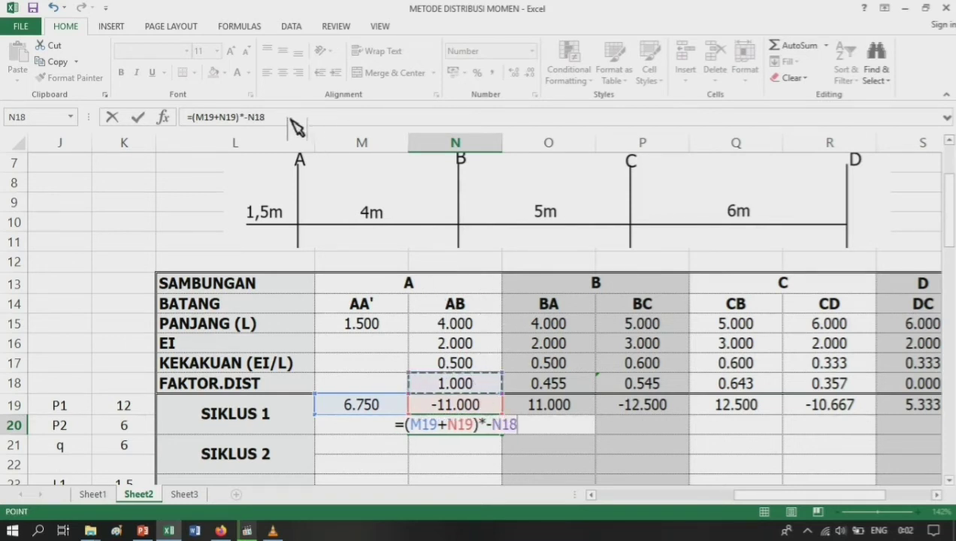
click(265, 118)
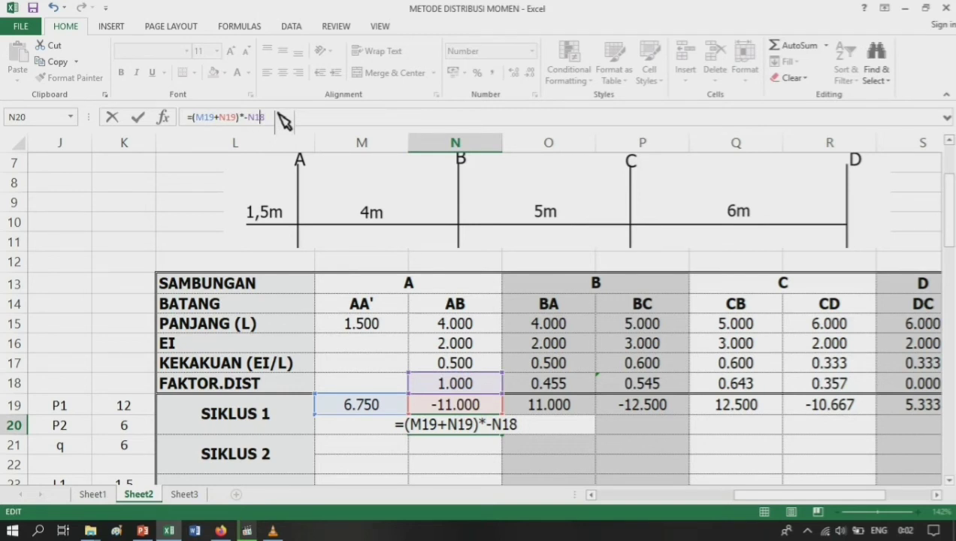
key(F4)
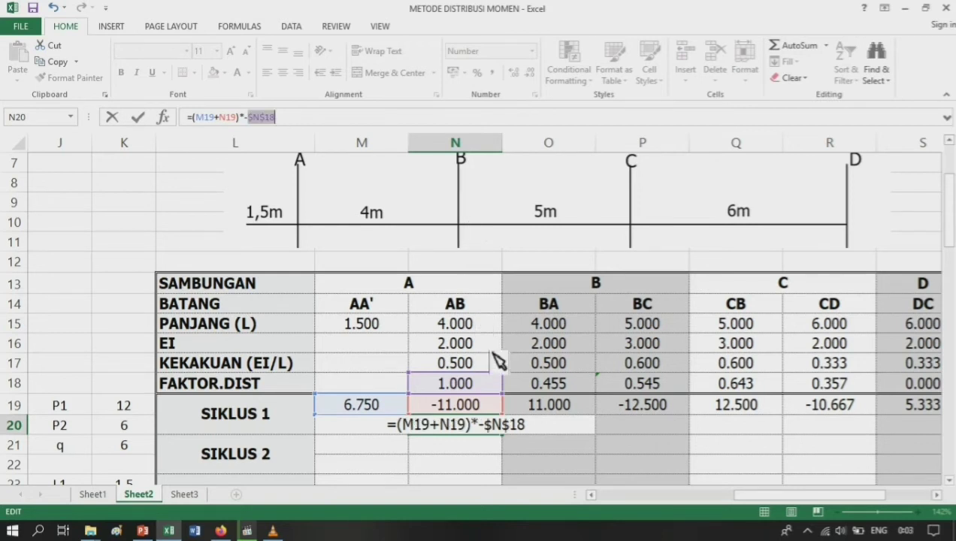
Step: Enter the balancing moment formula =(O19+P19)*-$O$18 for member BA in the second SIKLUS 1 row
click(549, 432)
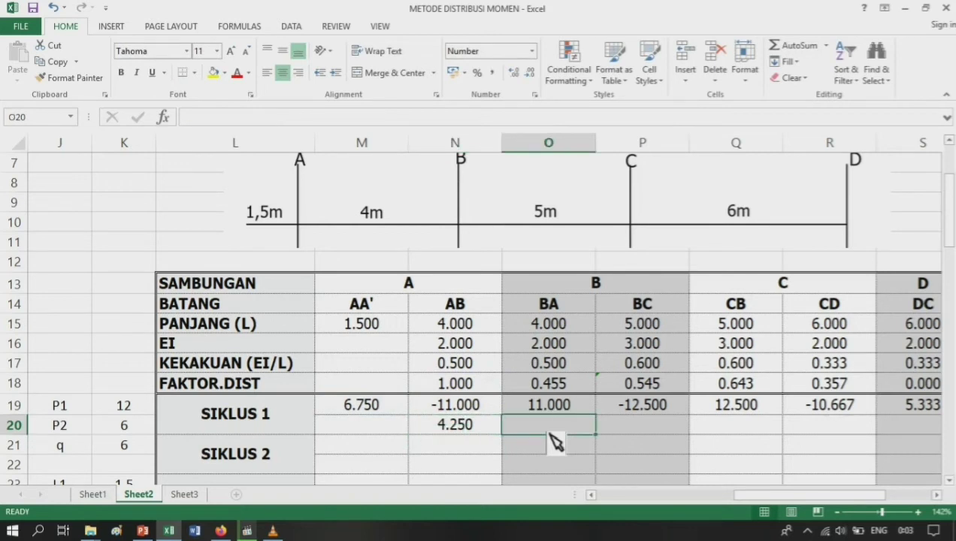
text(=)
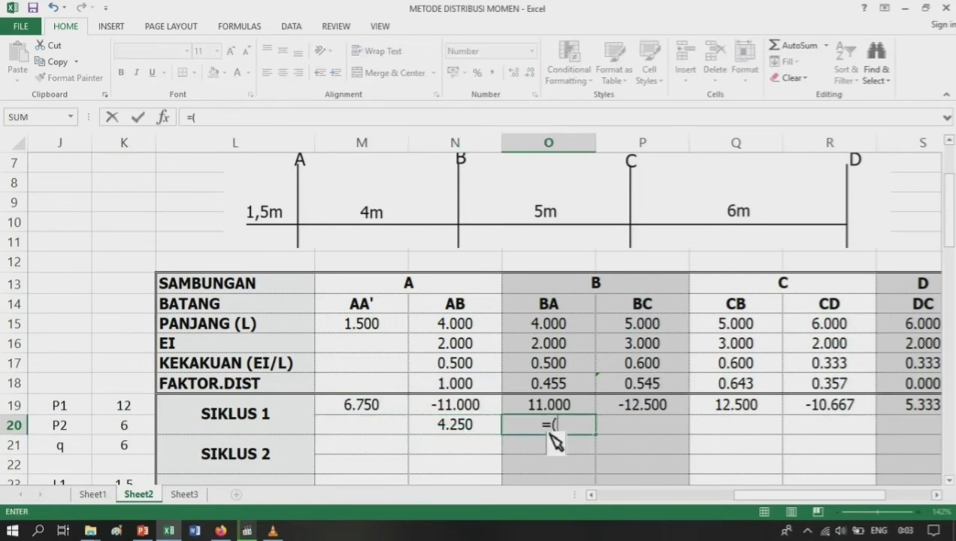
text(()
key(Up)
text(+)
key(Up)
key(Right)
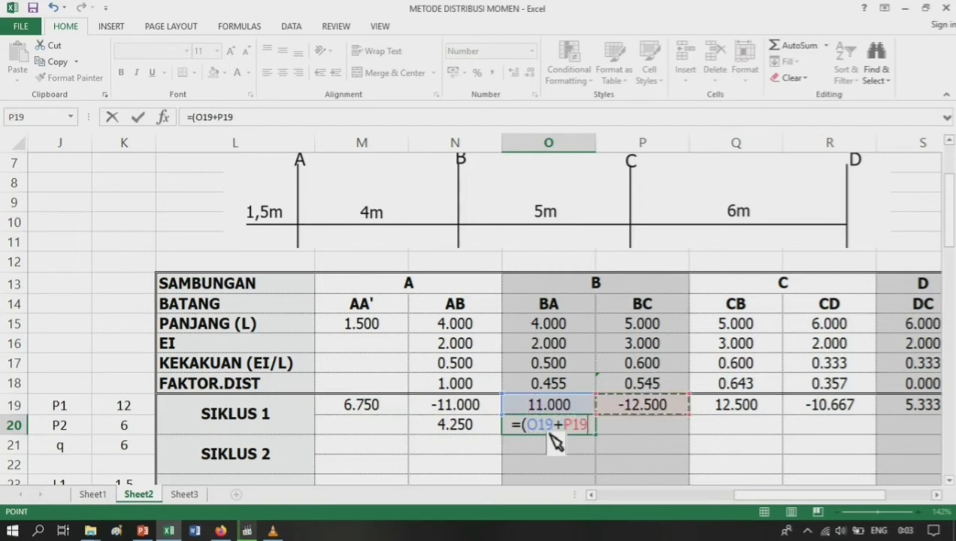
text()*-)
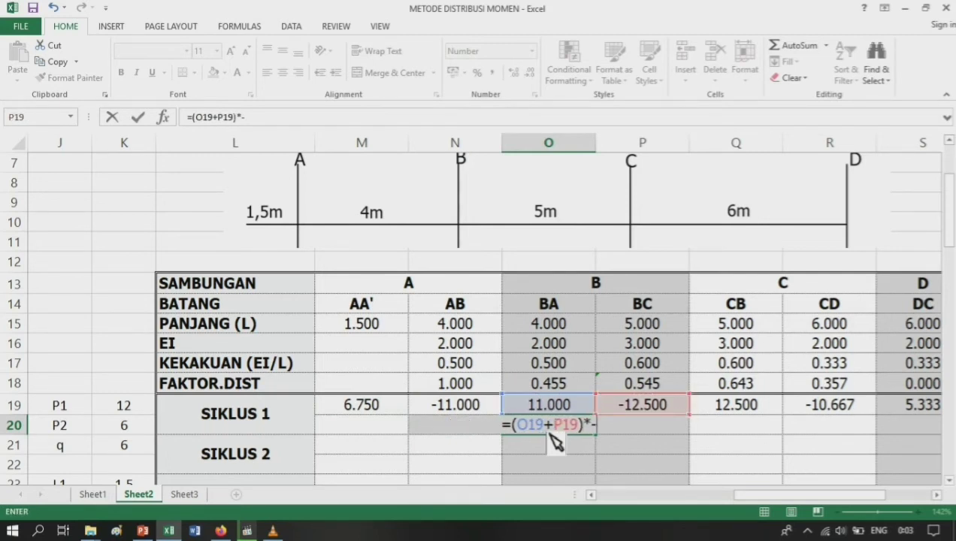
key(Up)
key(Up)
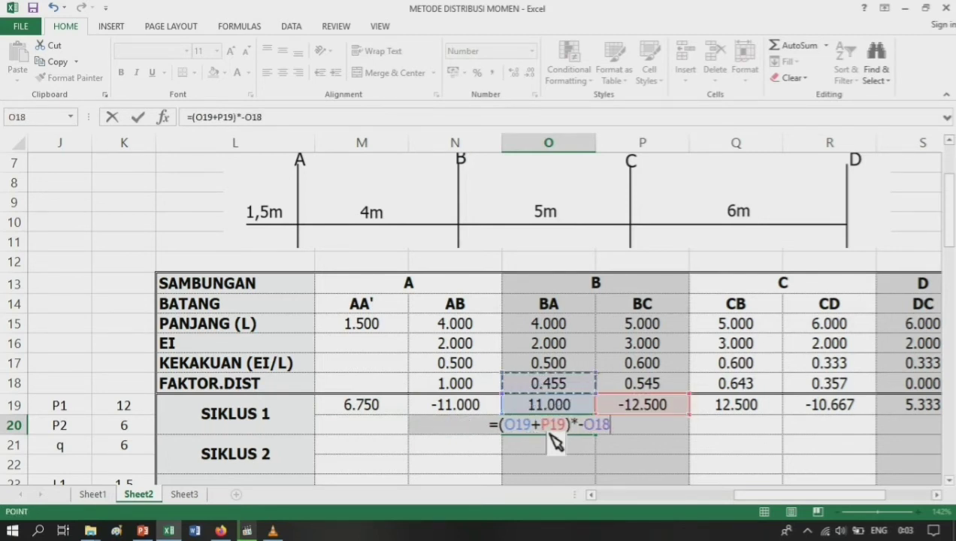
key(F4)
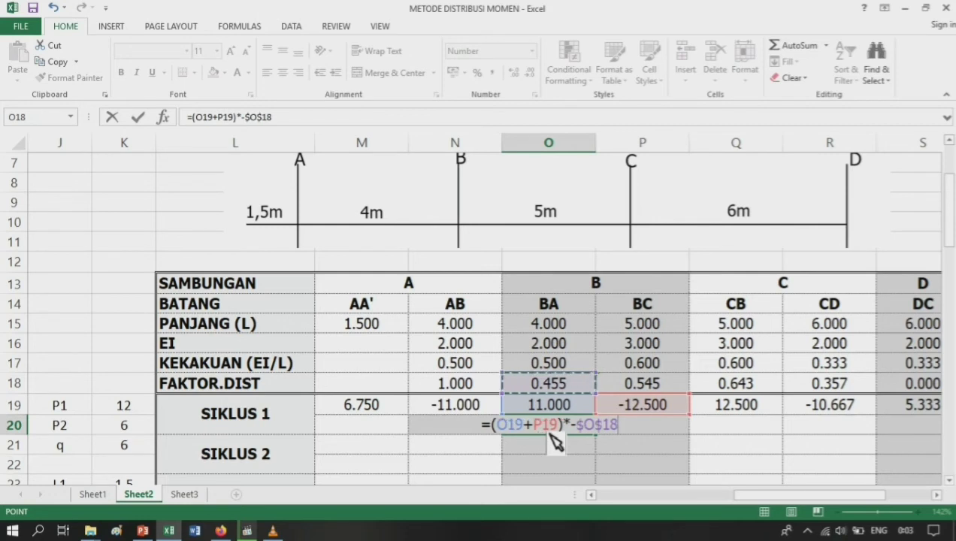
key(Return)
Step: Enter the balancing moment formula =(O19+P19)*-$P$18 for member BC in the second SIKLUS 1 row
click(608, 427)
text(=)
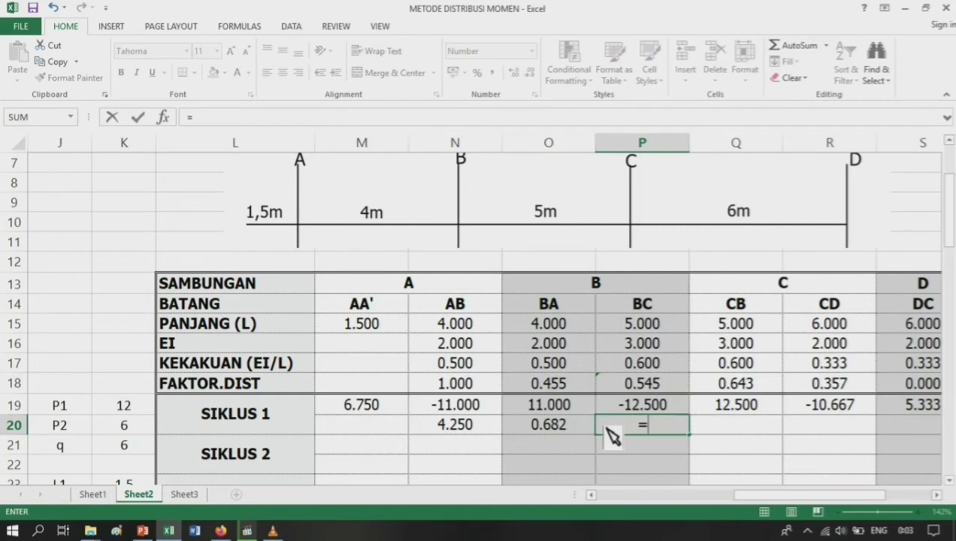
text(()
key(Left)
key(Up)
text(+)
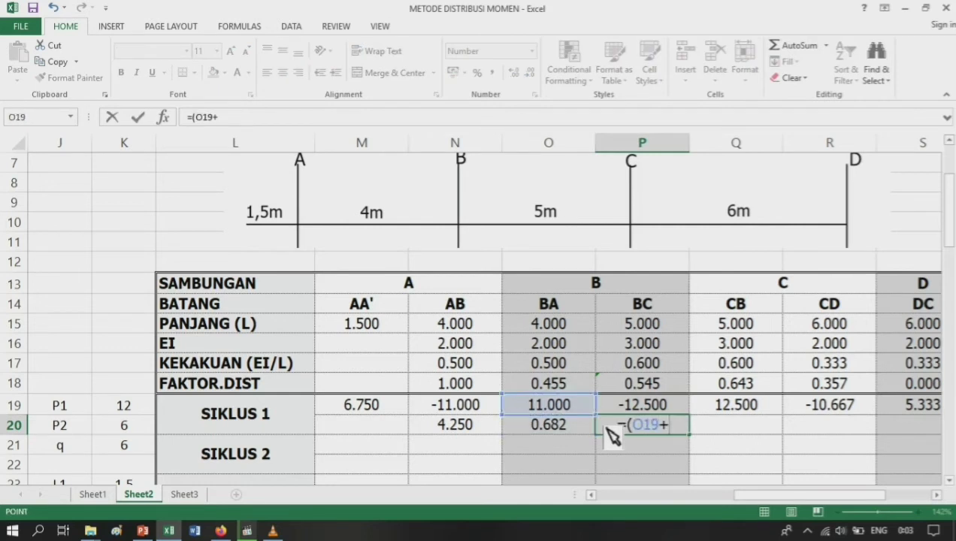
key(Up)
text()*)
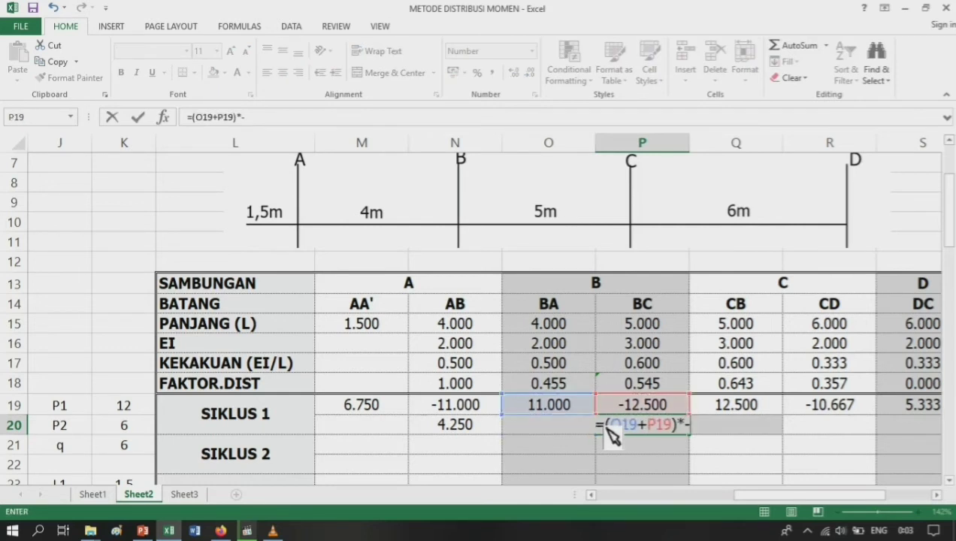
text(-)
click(627, 382)
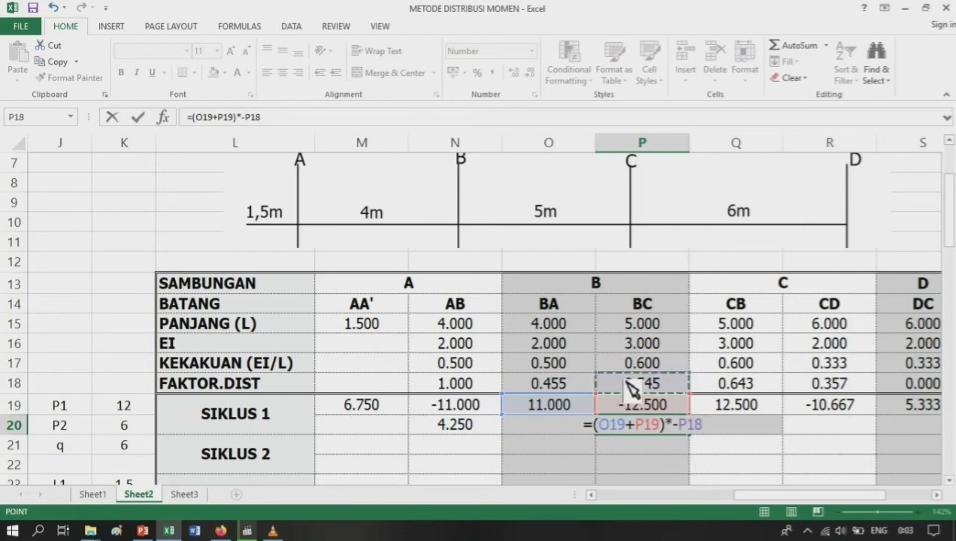
key(F4)
key(Return)
Step: Enter the balancing moment formula =(Q19+R19)*-Q18 for member CB in the second SIKLUS 1 row
key(Up)
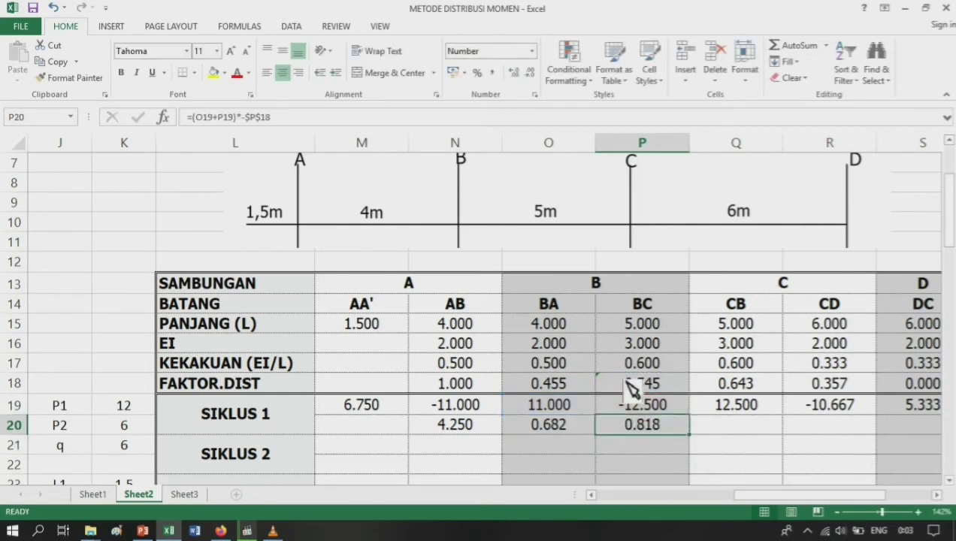
key(Right)
text(=)
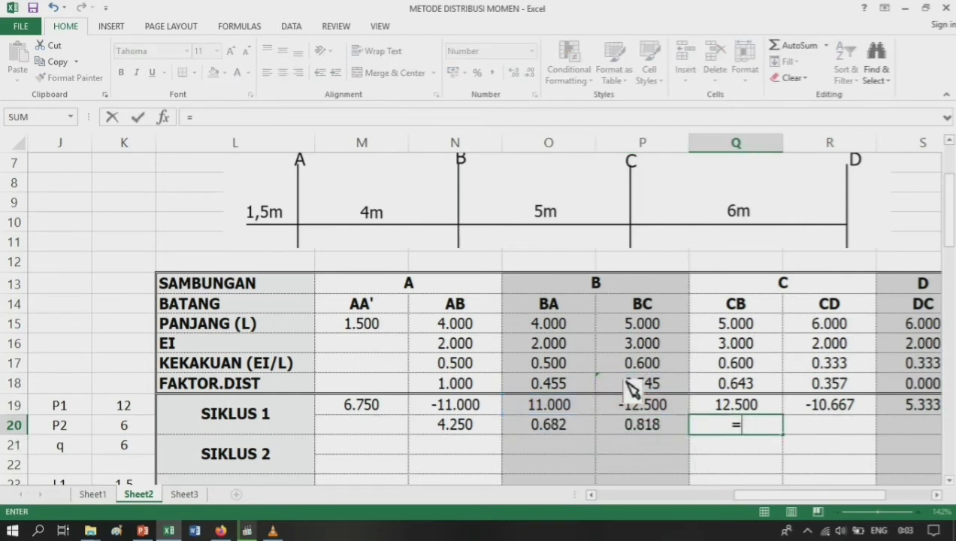
text(()
key(Up)
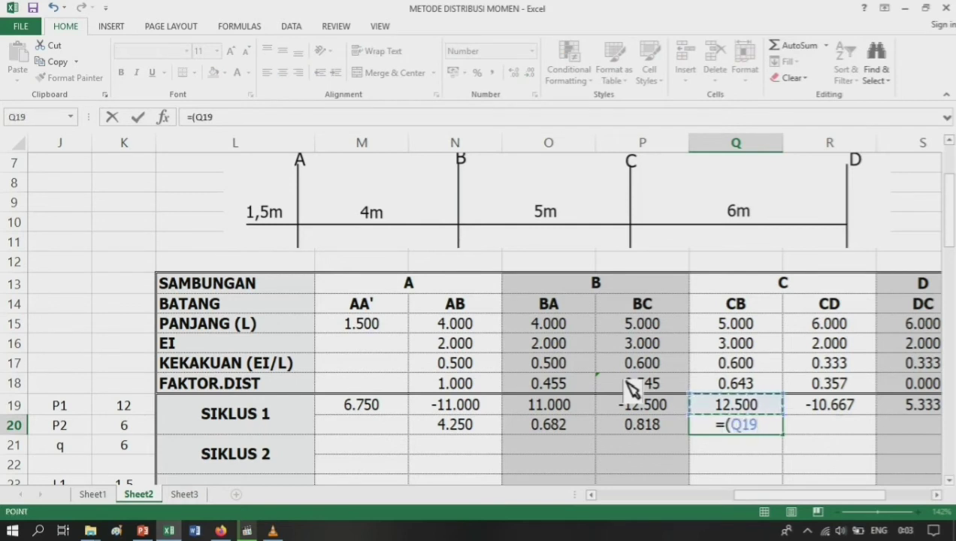
text(+)
key(Up)
key(Right)
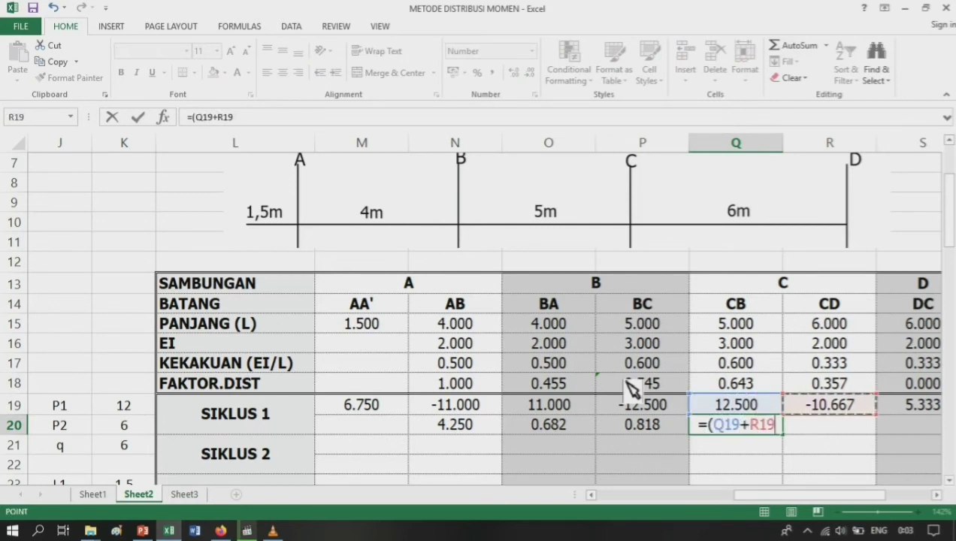
text()*-)
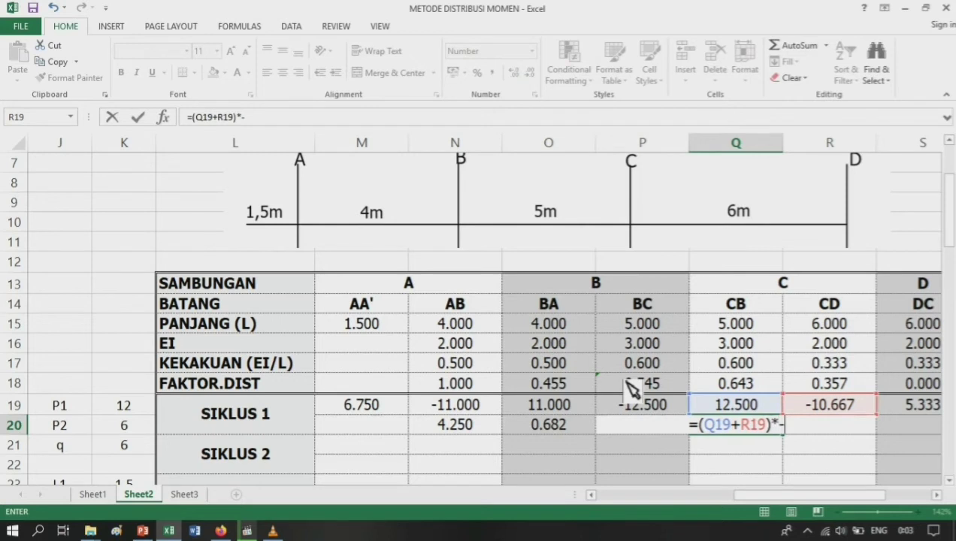
key(Up)
key(Up)
key(Return)
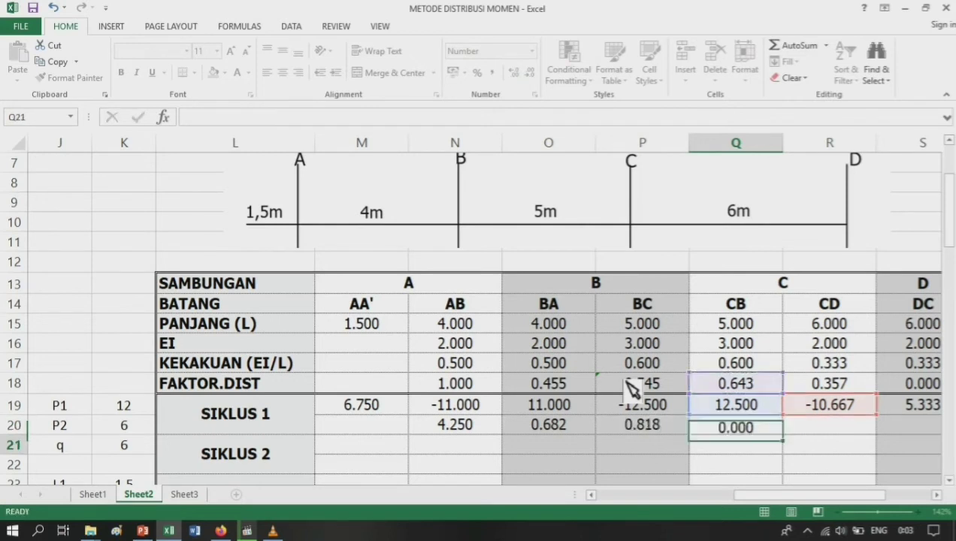
Step: Enter the balancing moment formula =(Q19+R19)*-R18 for member CD in the second SIKLUS 1 row
key(Up)
key(Right)
text(=)
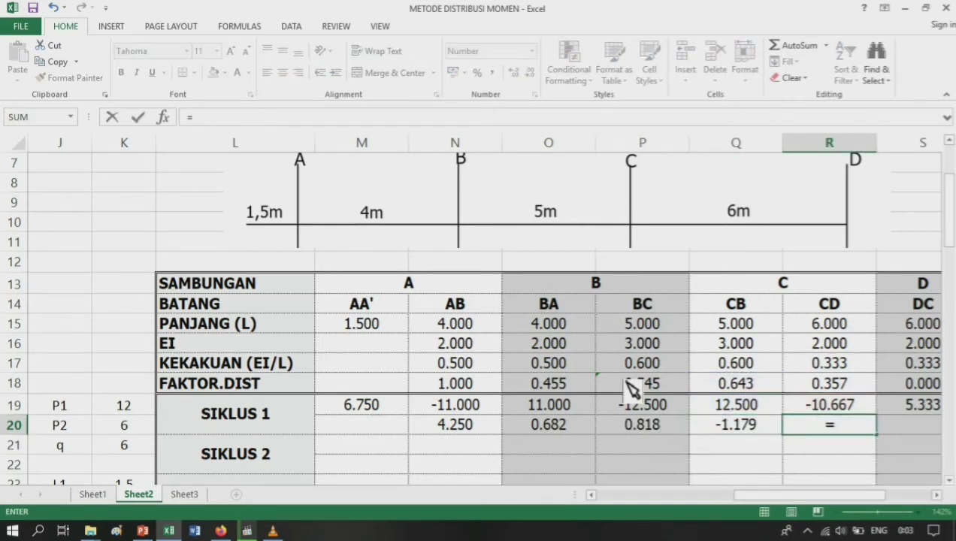
text(()
key(Up)
key(Left)
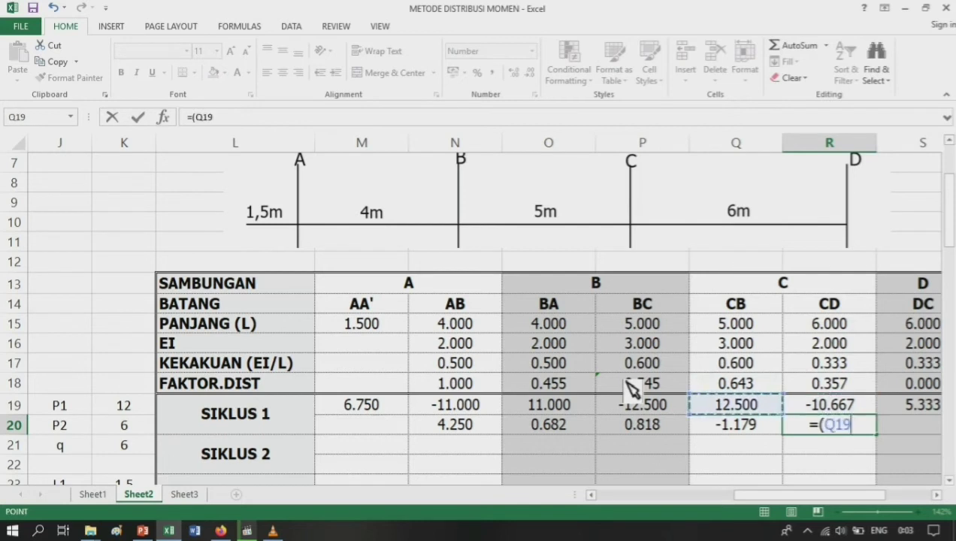
text(+)
key(Up)
text())
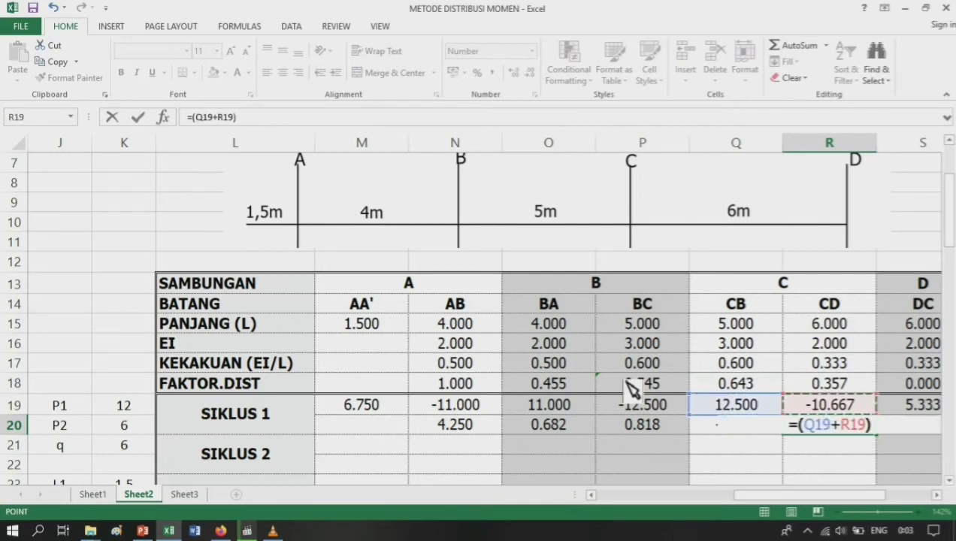
text(*-)
key(Up)
key(Up)
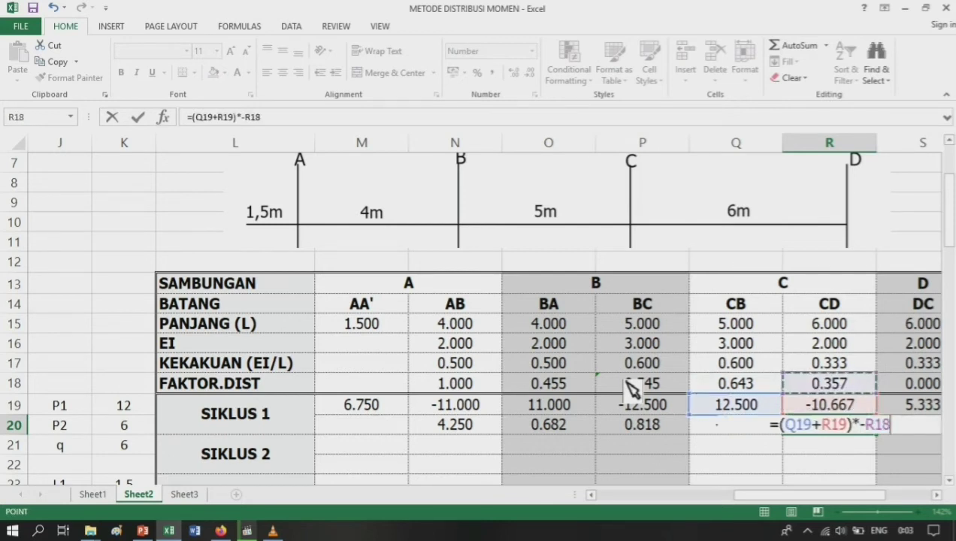
key(Return)
Step: Enter the balancing moment formula =S19*-$S$18 for member DC in the second SIKLUS 1 row
key(Up)
key(Right)
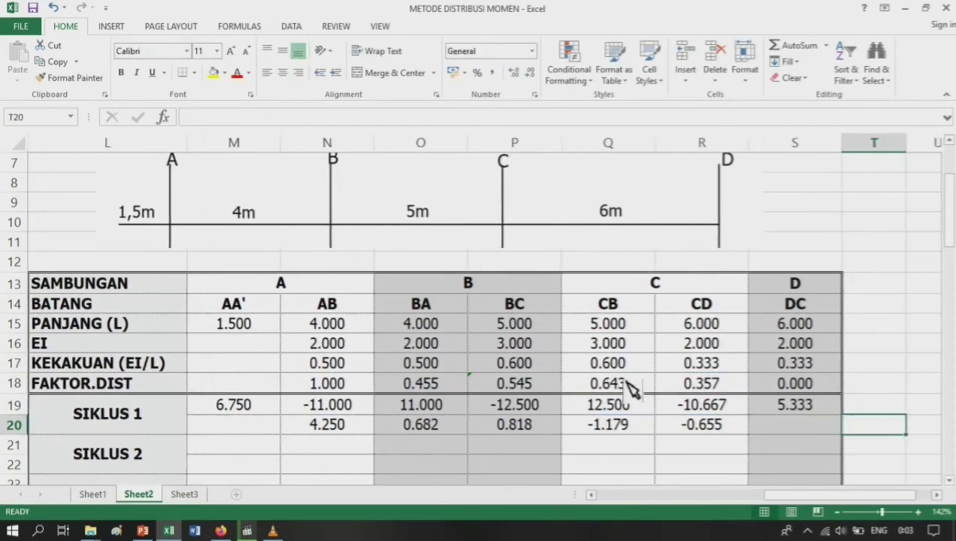
text(=)
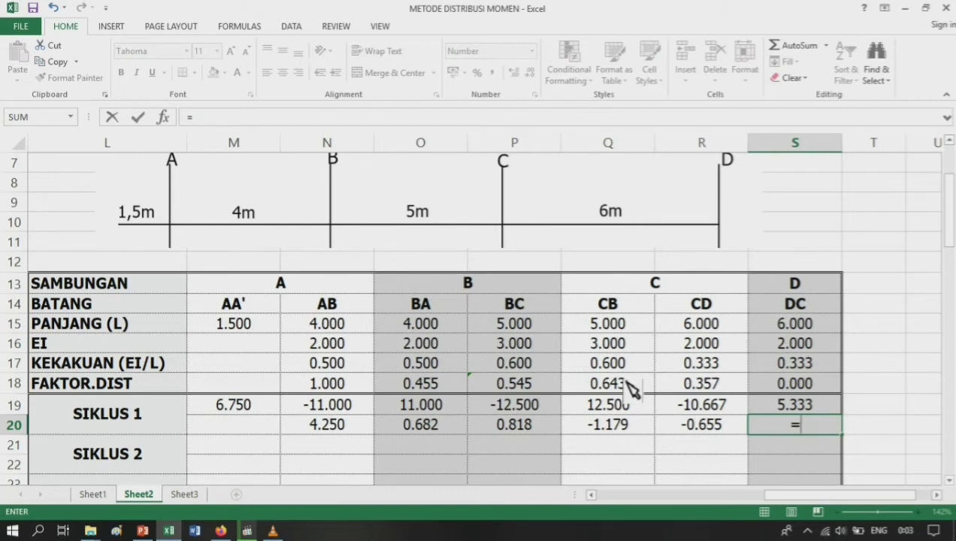
key(Up)
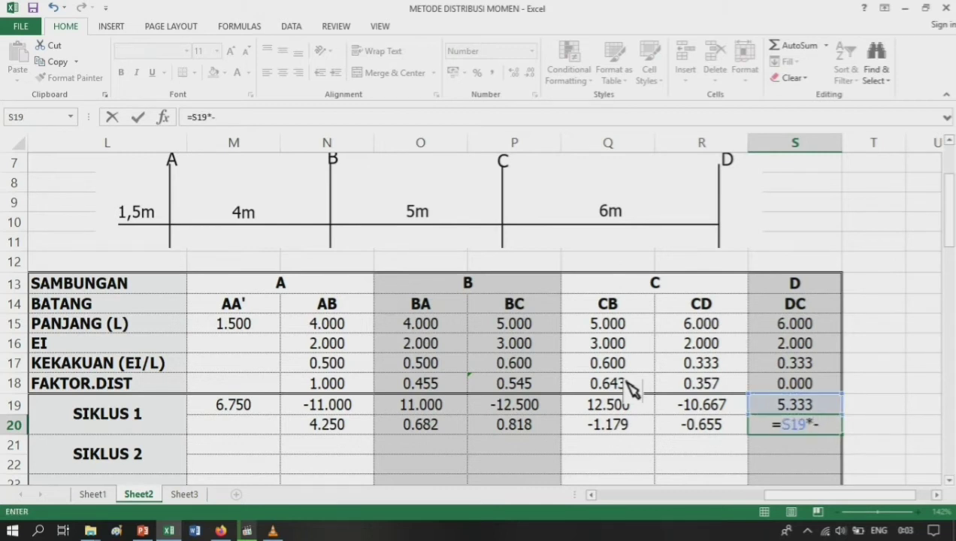
key(Up)
key(Up)
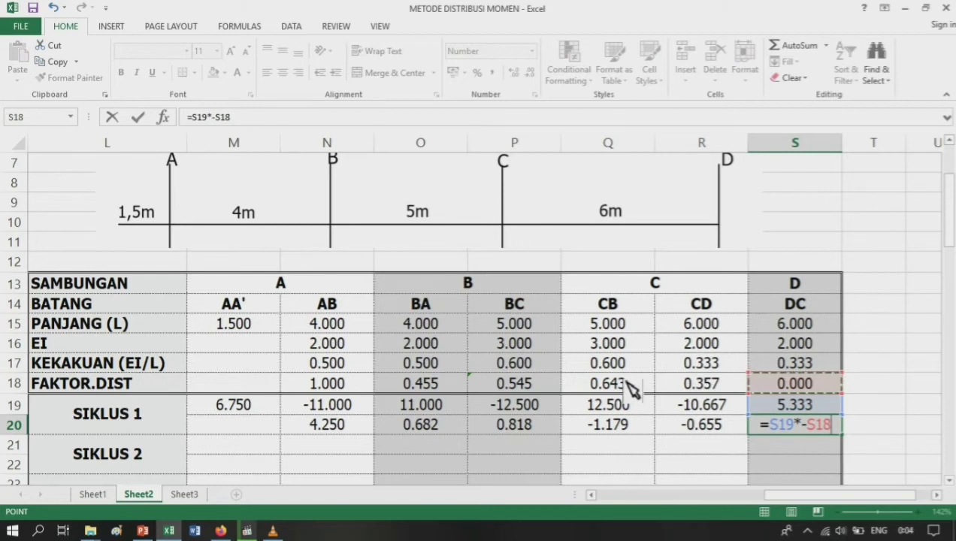
key(F4)
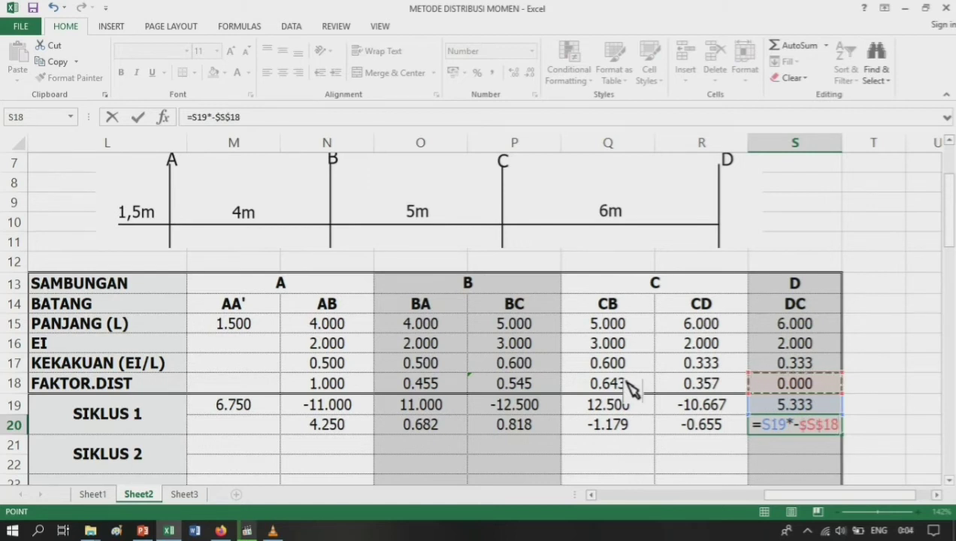
key(Return)
key(Left)
key(Left)
key(Left)
key(Left)
key(Left)
key(Left)
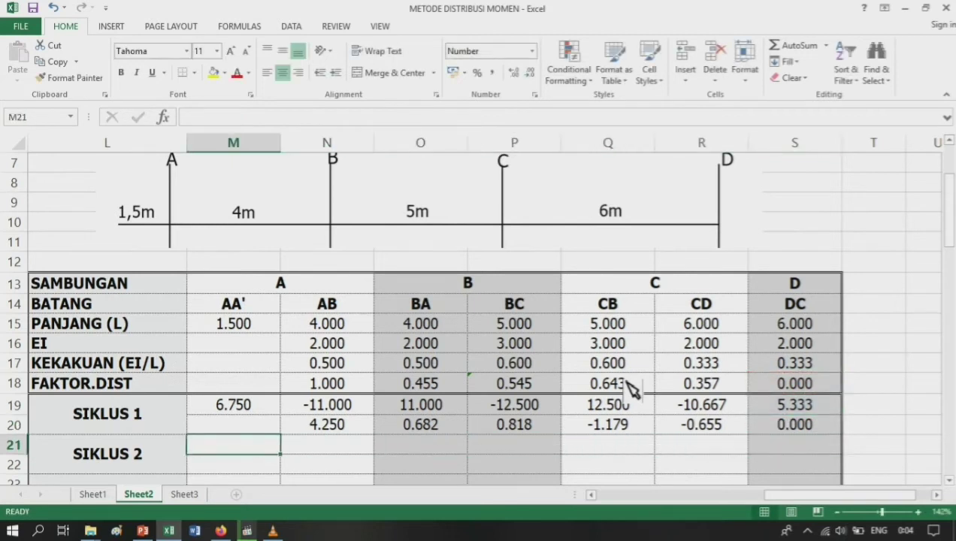
key(Right)
key(Right)
key(Right)
key(Right)
key(Right)
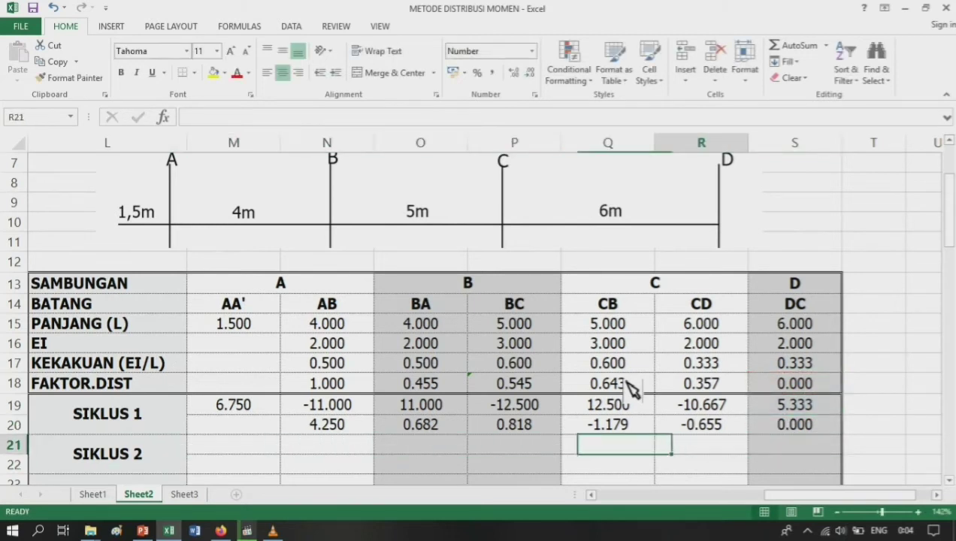
key(Right)
key(Right)
key(Right)
key(Left)
key(Left)
key(Left)
key(Left)
key(Left)
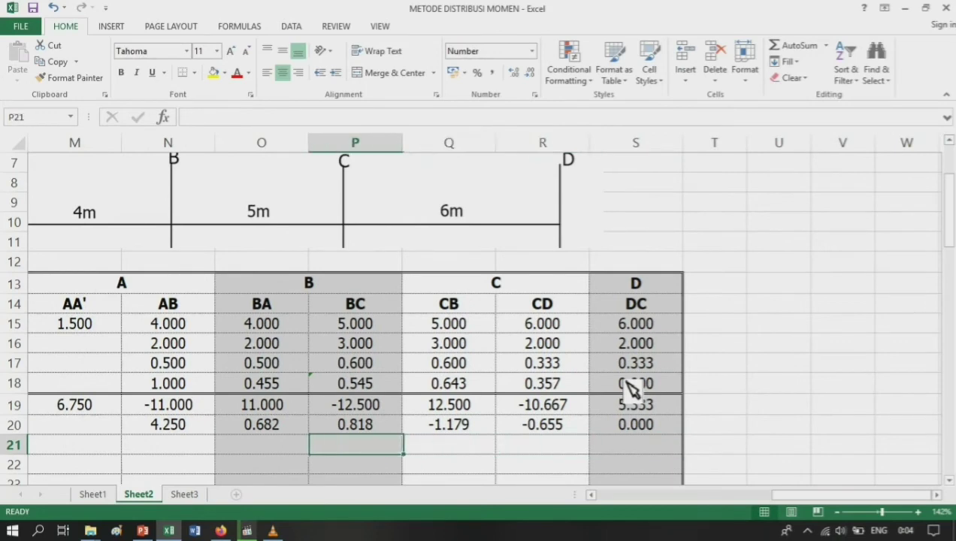
key(Left)
key(Left)
key(Left)
key(Left)
key(Left)
key(Left)
key(Left)
key(Left)
key(Right)
key(Right)
key(Right)
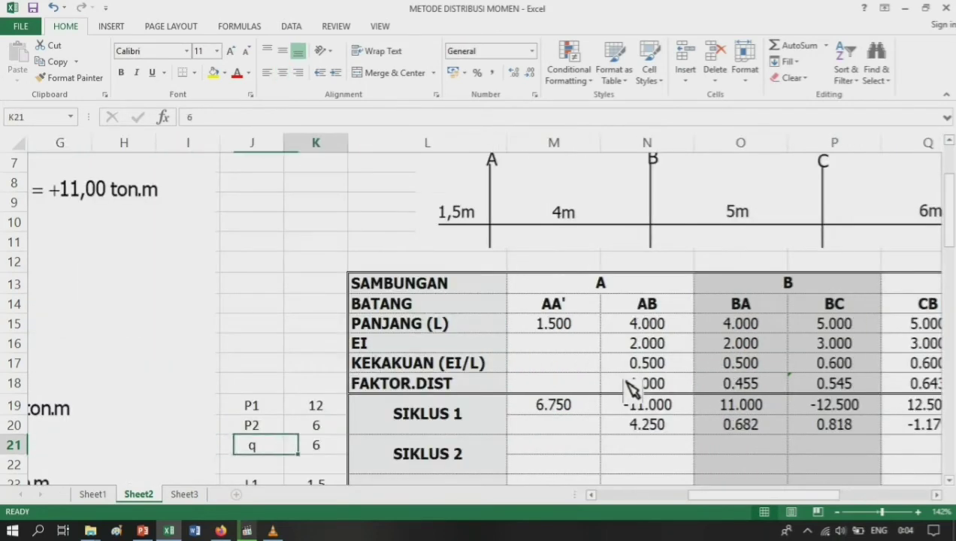
key(Right)
key(Right)
key(Right)
key(Right)
key(Right)
key(Right)
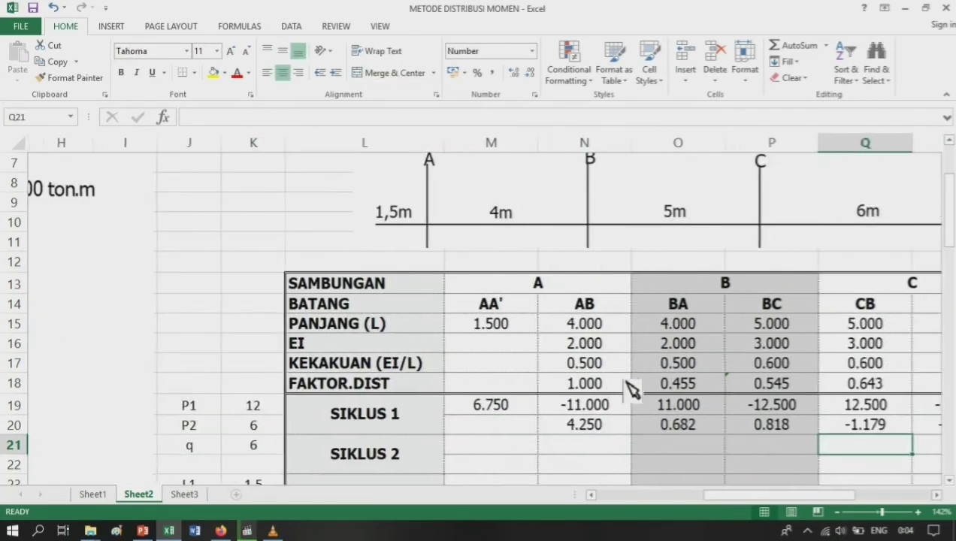
Step: Enter the carry-over formula =O20/2 for member AB in the first SIKLUS 2 row
key(Left)
key(Left)
key(Left)
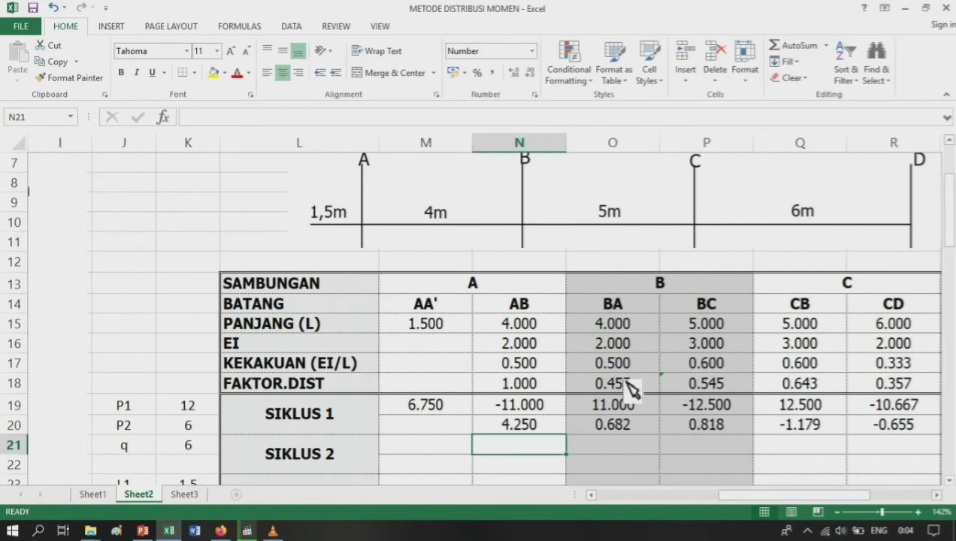
text(=)
key(Up)
key(Right)
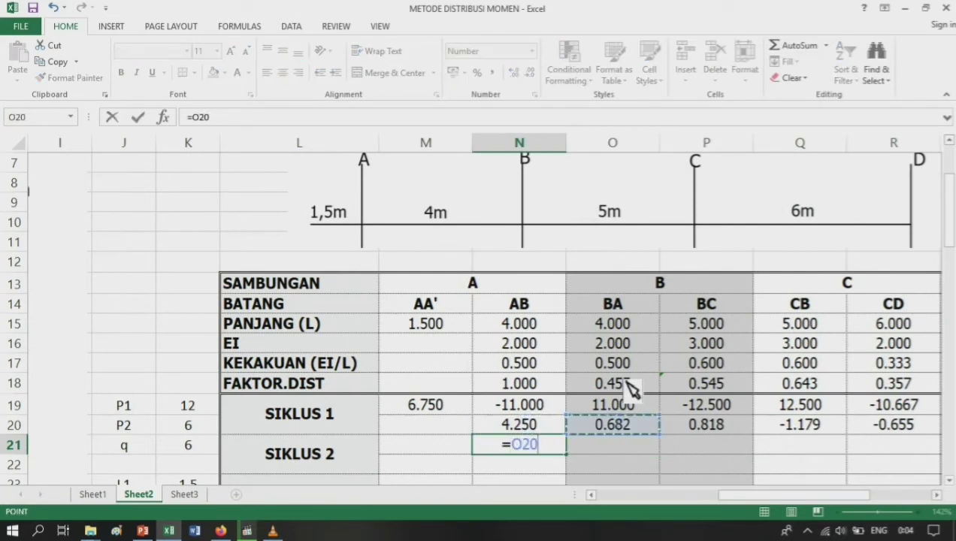
text(/)
text(2)
key(Return)
key(Up)
key(Right)
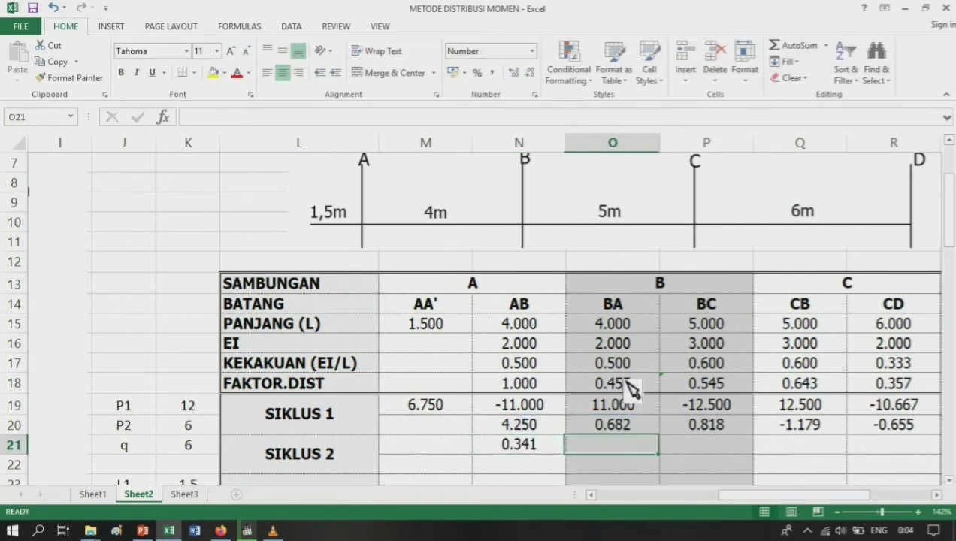
Step: Enter the carry-over formula =N20/2 for member BA in the first SIKLUS 2 row
text(=)
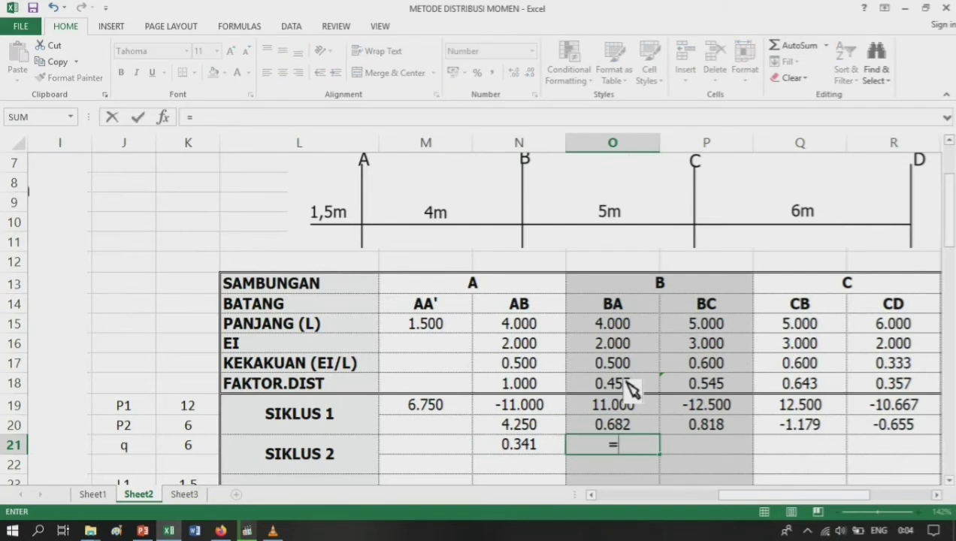
key(Left)
key(Up)
text(/2)
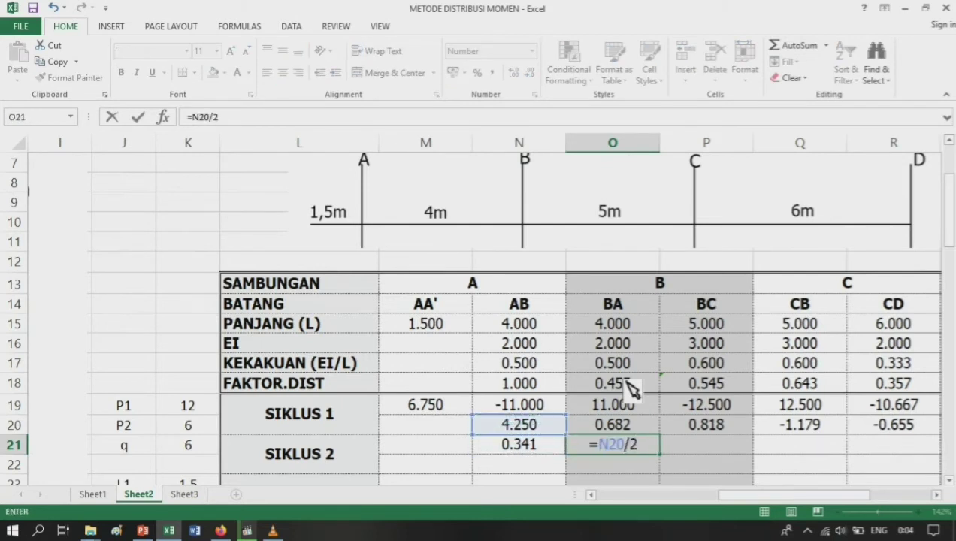
key(Return)
key(Up)
key(Right)
Step: Enter the carry-over formula =Q20/2 for member BC in the first SIKLUS 2 row
text(=)
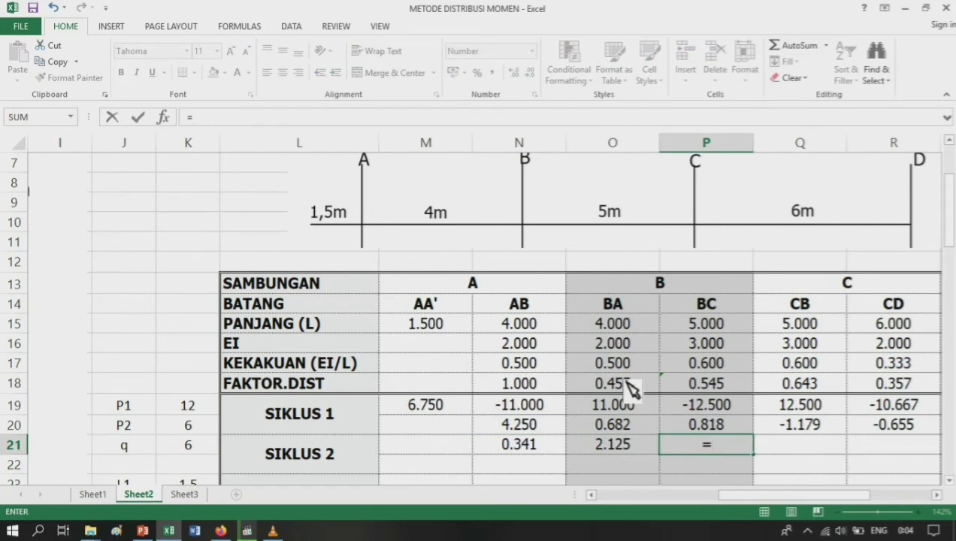
key(Right)
key(Up)
text(/)
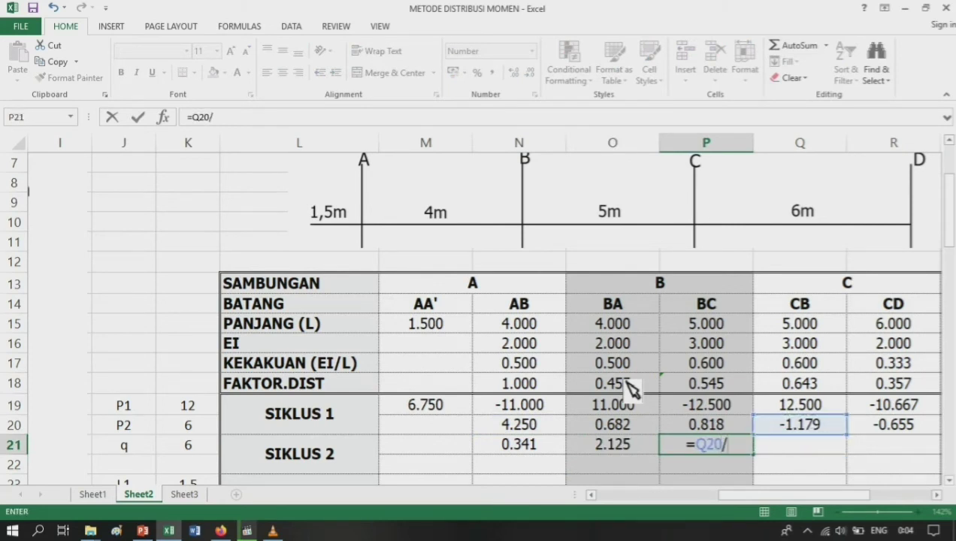
text(2)
key(Right)
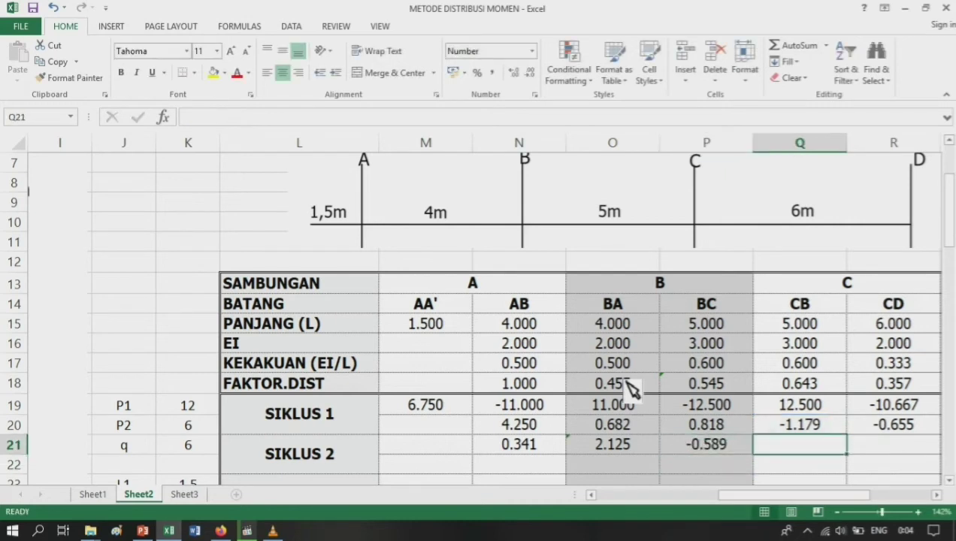
Step: Enter the carry-over formula =P20/2 for member CB in the first SIKLUS 2 row
text(=)
key(Left)
key(Up)
text(/)
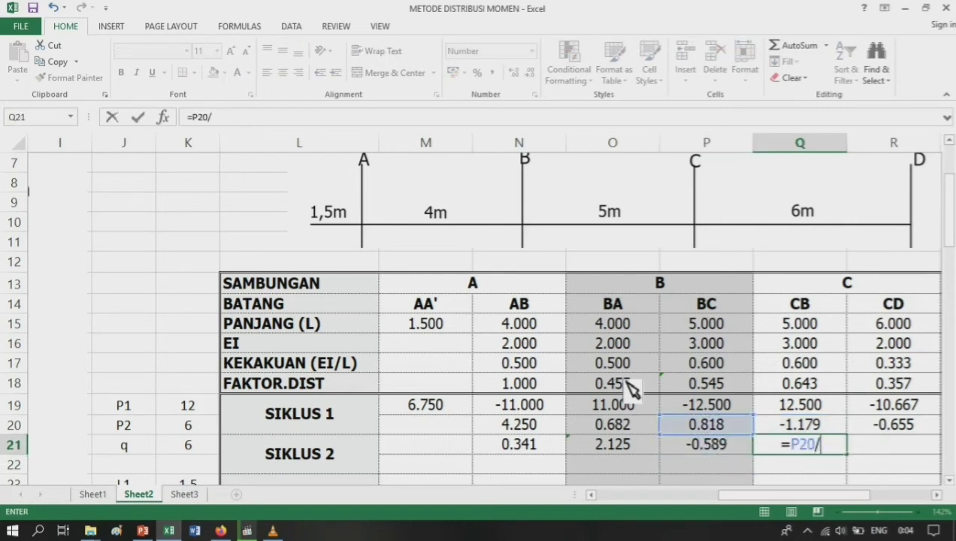
key(Right)
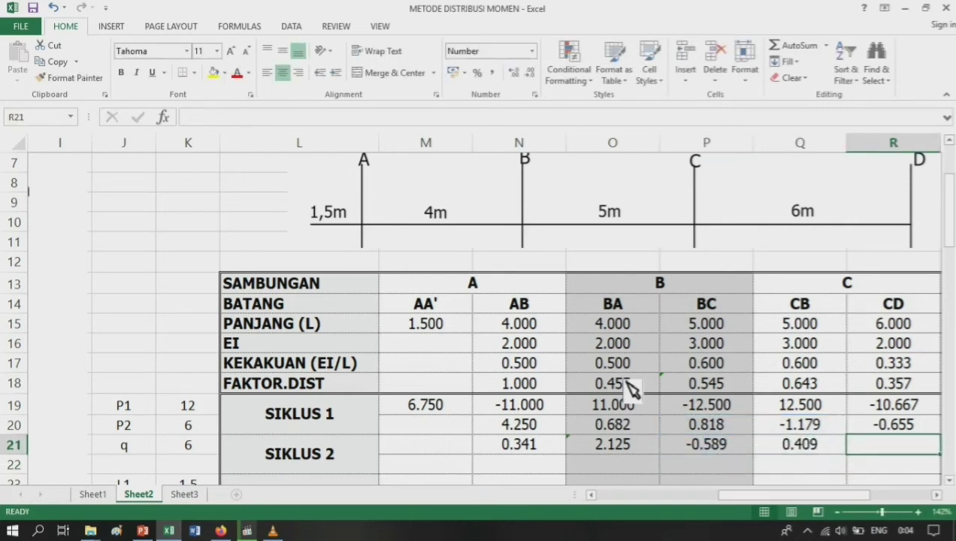
Step: Enter the carry-over formula =S20/2 for member CD in the first SIKLUS 2 row
text(=)
key(Right)
key(Up)
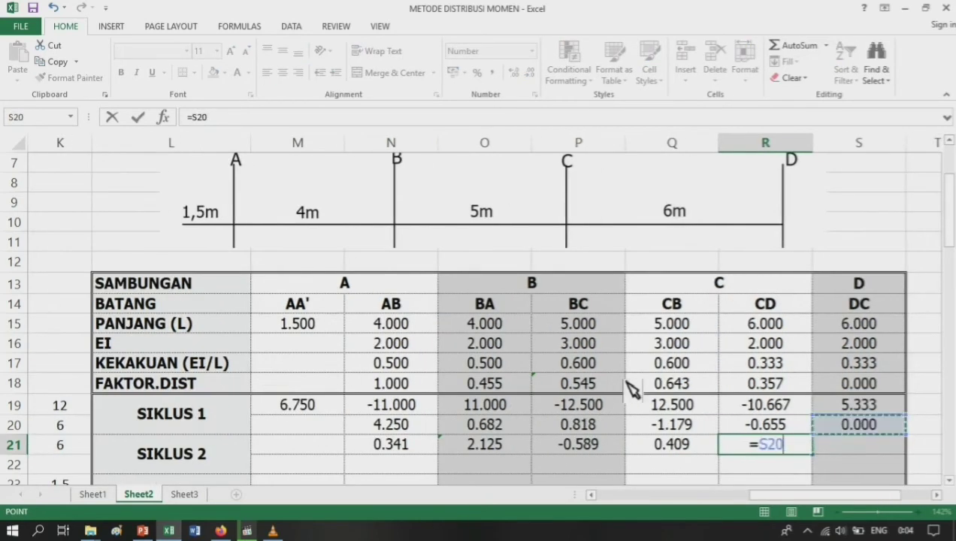
text(/2)
key(Right)
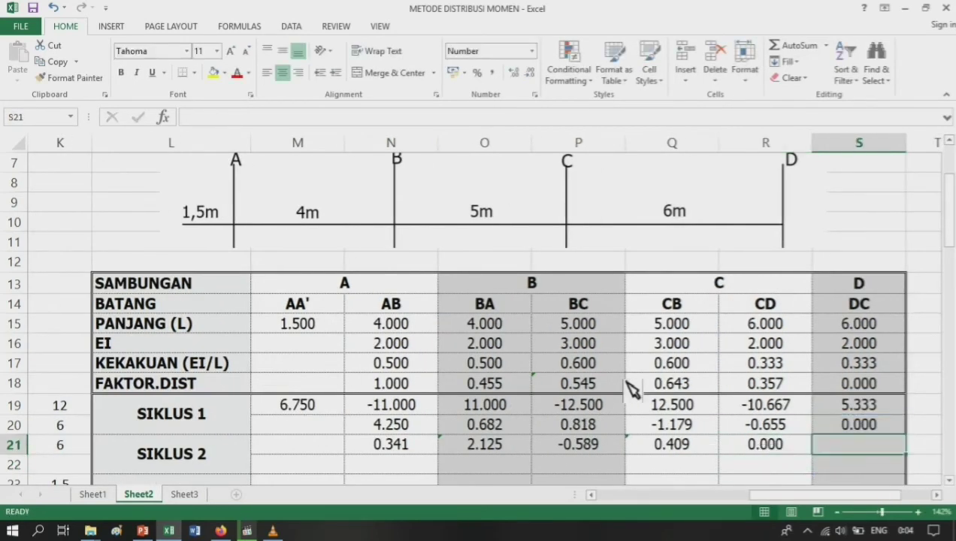
Step: Enter the carry-over formula =R20/2 for member DC in the first SIKLUS 2 row
text(=)
key(Left)
key(Up)
text(/)
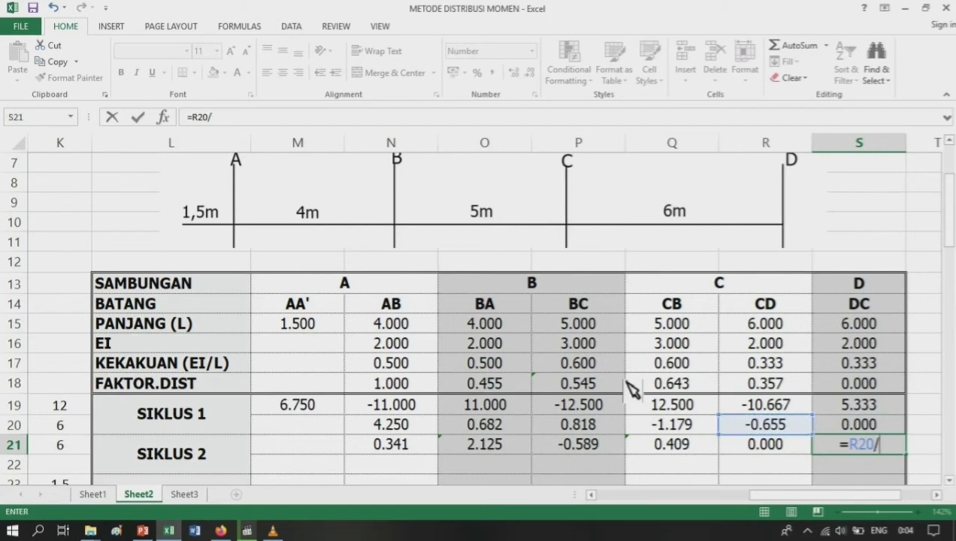
text(2)
key(Return)
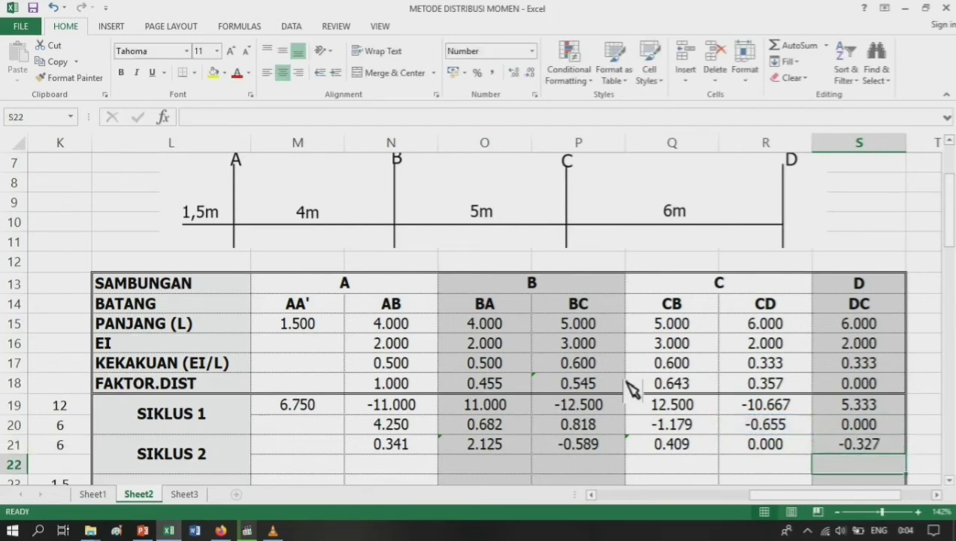
Step: Copy the SIKLUS 1 balancing formulas N20:S20 into the second SIKLUS 2 row, starting at N22
key(Left)
key(Left)
key(Left)
key(Left)
key(Left)
key(Right)
key(Up)
key(Up)
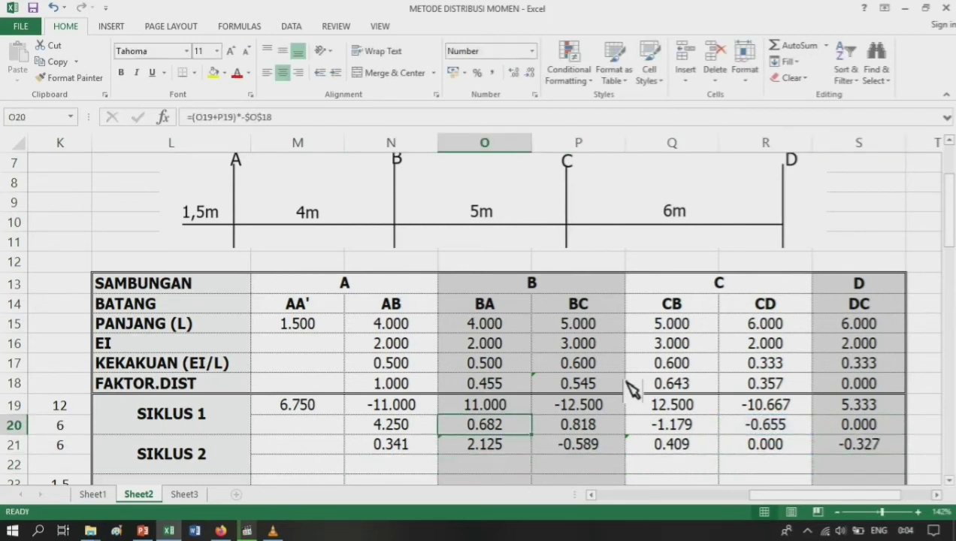
key(Left)
key(Down)
key(Up)
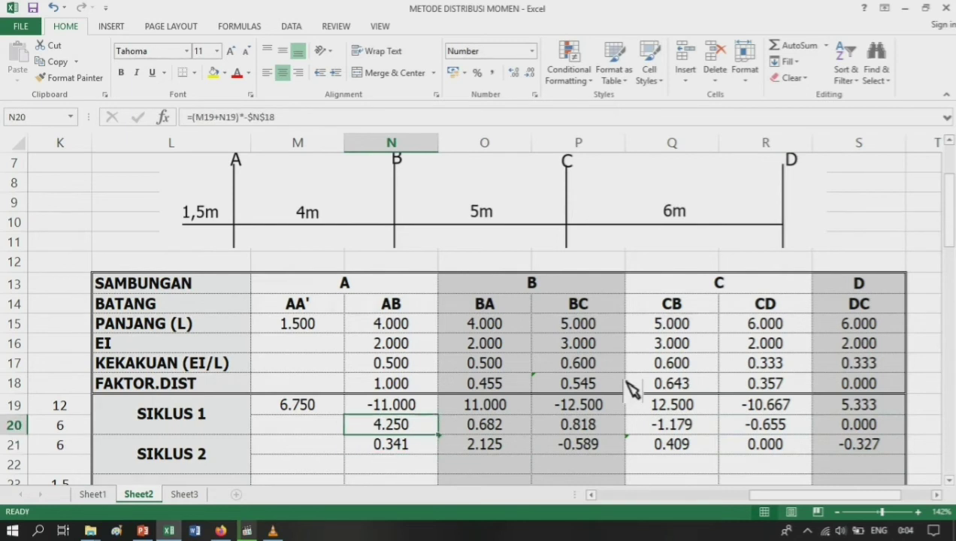
key(shift+Right)
key(shift+Right)
key(shift+Right)
key(shift+Right)
key(shift+Right)
scroll(631, 388, right, 1)
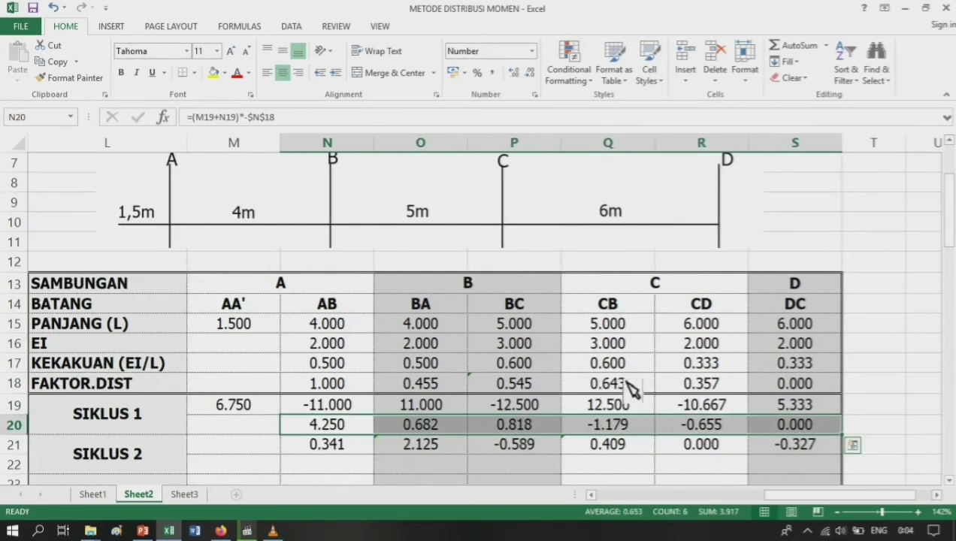
click(51, 61)
scroll(295, 304, down, 2)
click(343, 345)
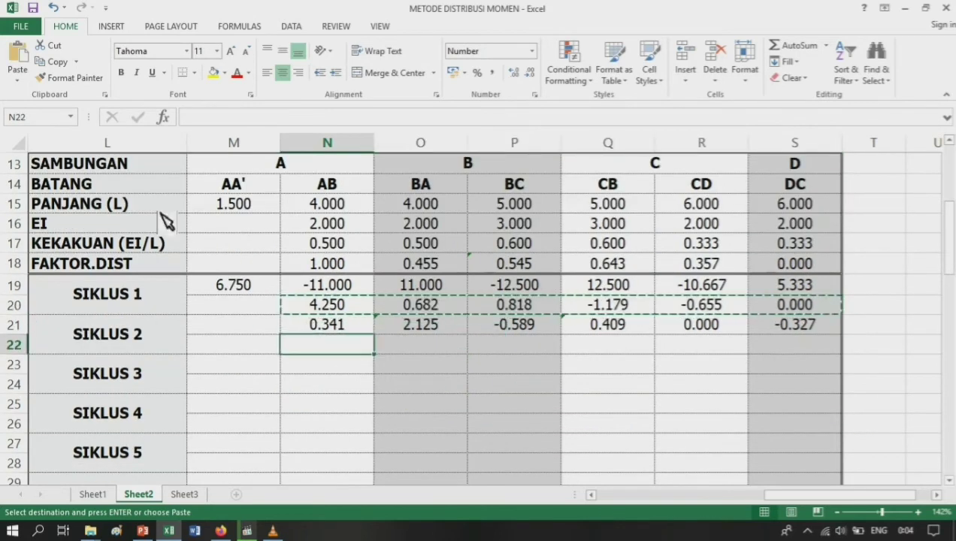
click(17, 60)
click(343, 346)
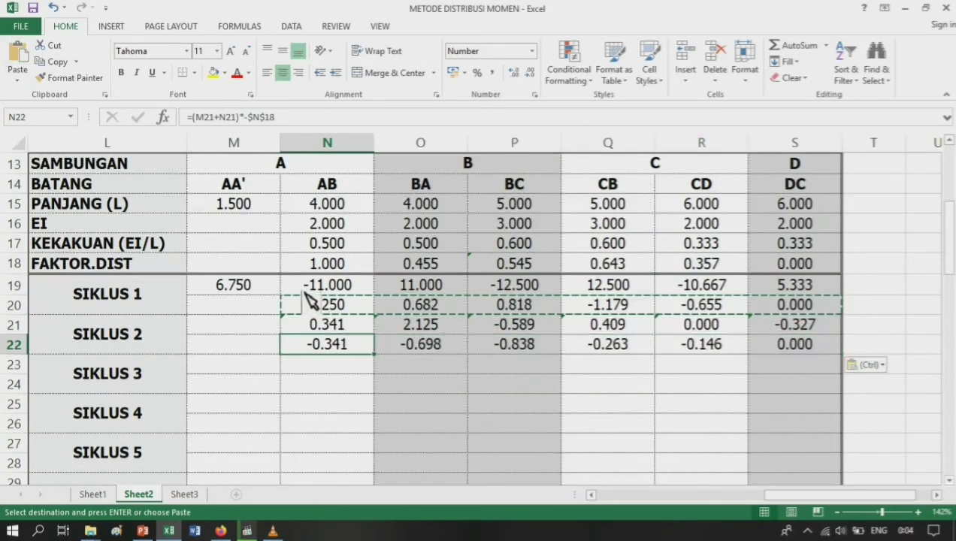
Step: Check the cell references in member AB's copied balancing formula in the second SIKLUS 2 row
click(220, 117)
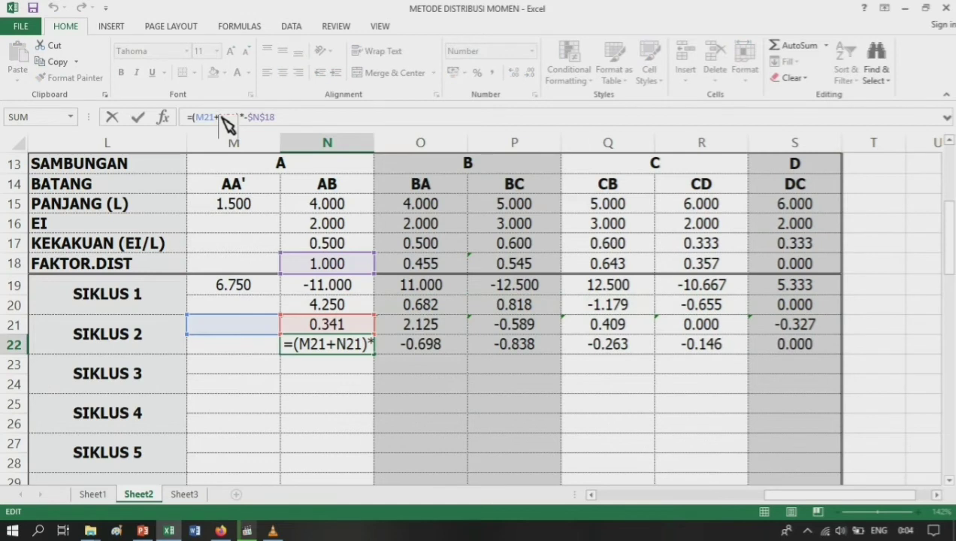
key(Return)
key(Up)
key(Right)
key(Left)
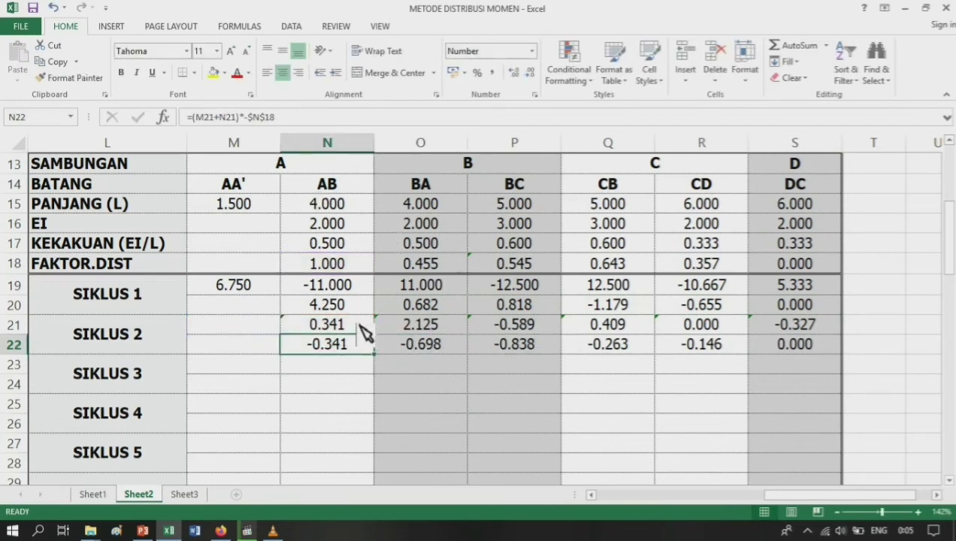
Step: Copy both SIKLUS 2 formula rows, N21:S22, into SIKLUS 3 starting at N23
drag(360, 327, 773, 352)
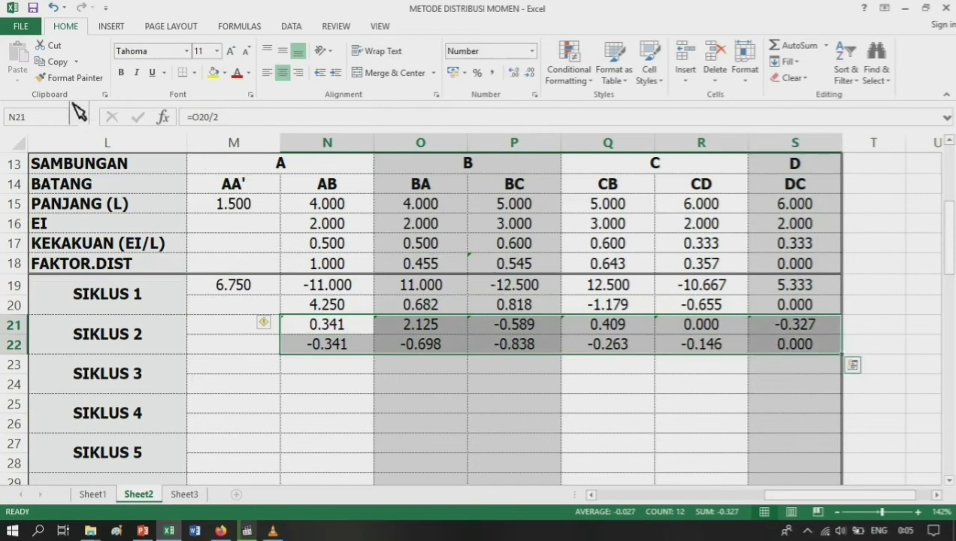
click(58, 62)
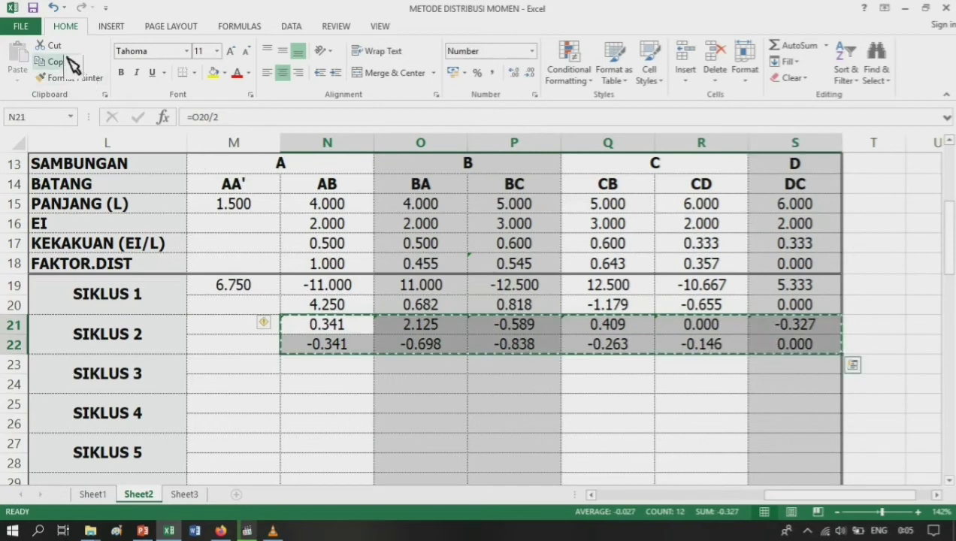
click(319, 368)
click(17, 59)
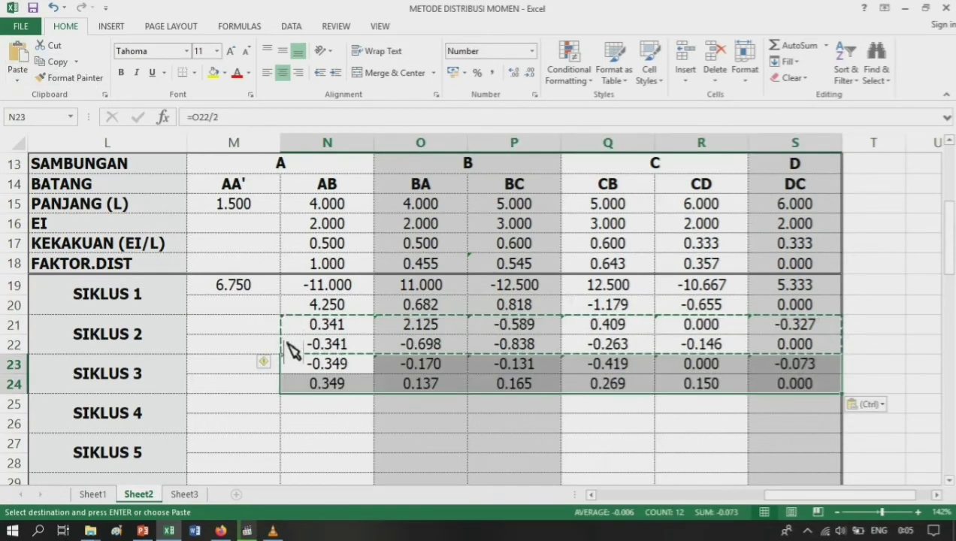
Step: Paste the copied SIKLUS 2 formula rows into SIKLUS 4 through SIKLUS 7, starting at N25, N27, N29 and N31
scroll(300, 331, down, 2)
click(315, 283)
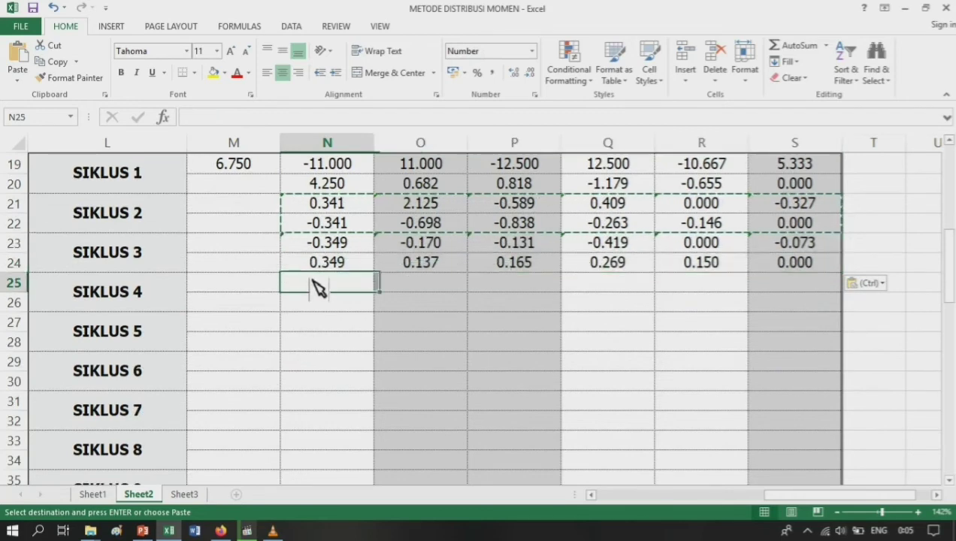
click(24, 49)
click(318, 324)
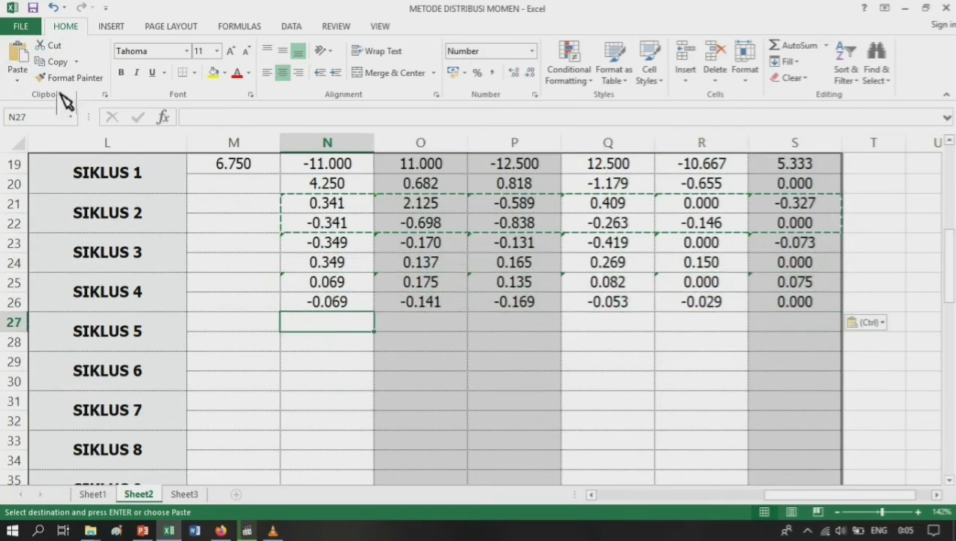
click(22, 51)
click(315, 364)
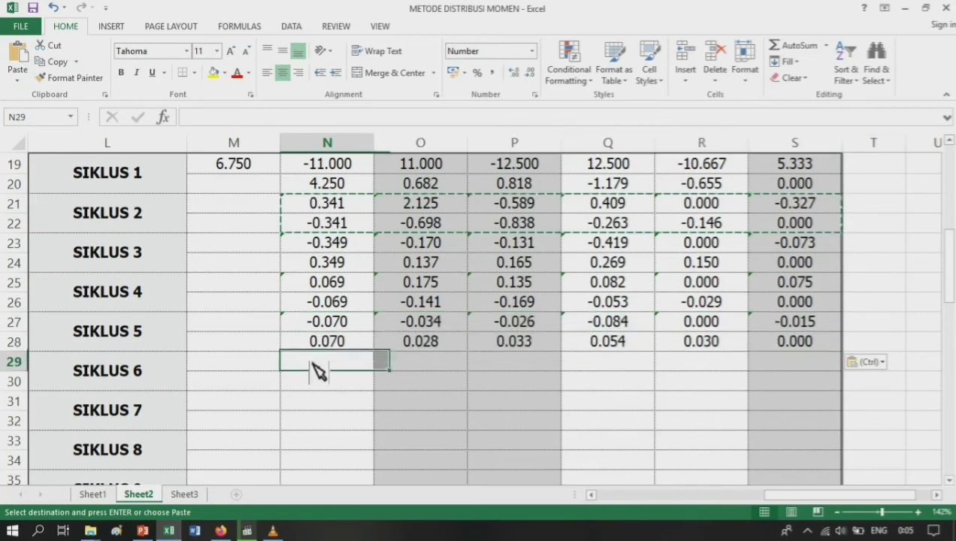
click(23, 50)
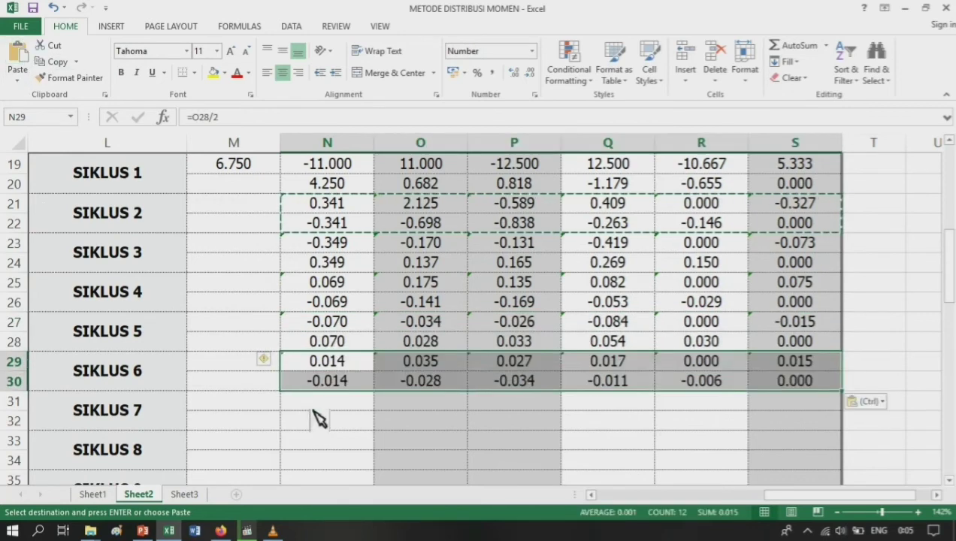
click(319, 404)
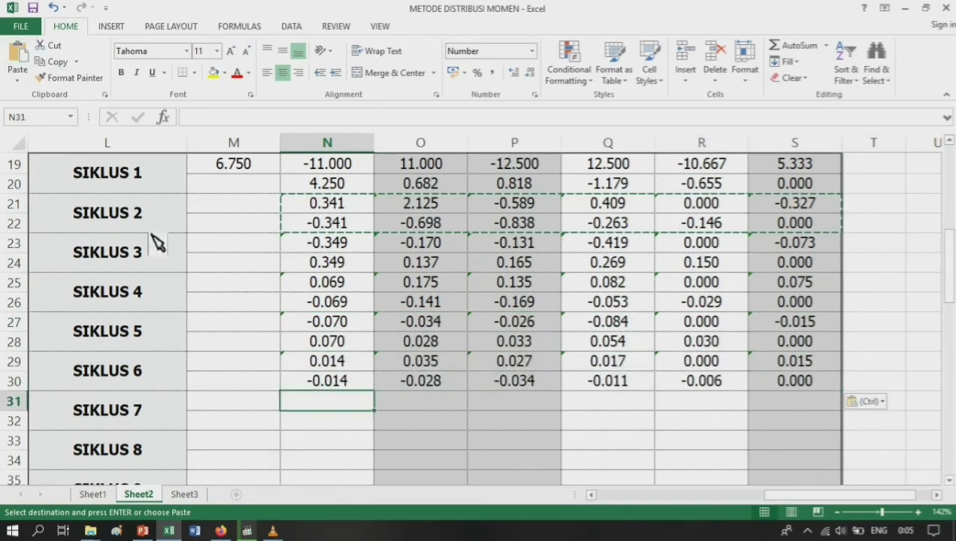
click(21, 53)
Step: Paste the same formula rows into SIKLUS 8 through SIKLUS 11, starting at N33, N35, N37 and N39
scroll(426, 457, down, 2)
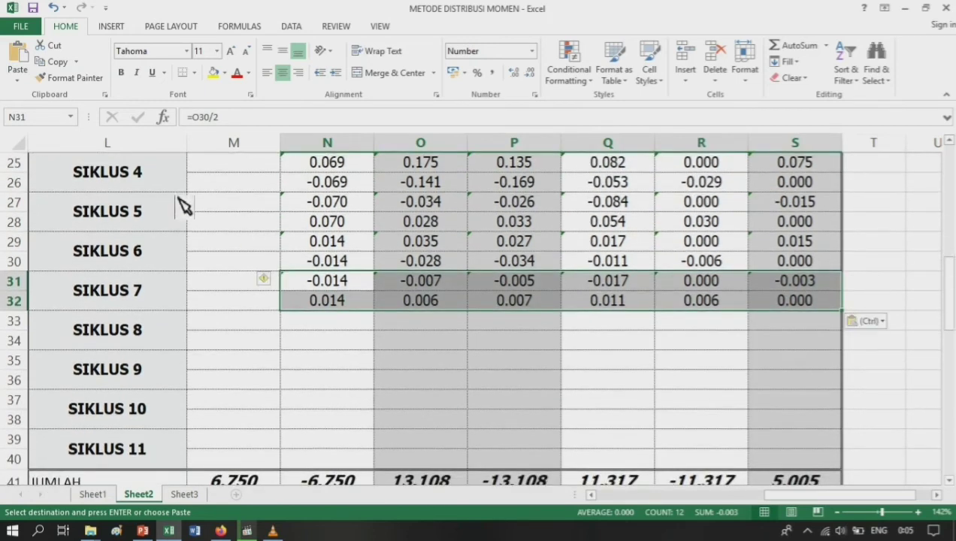
click(323, 323)
click(21, 52)
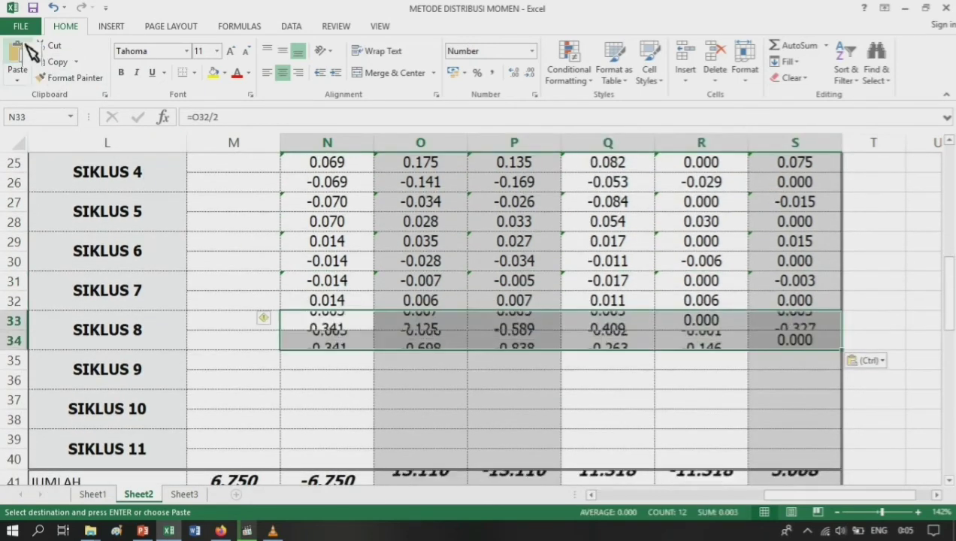
click(338, 368)
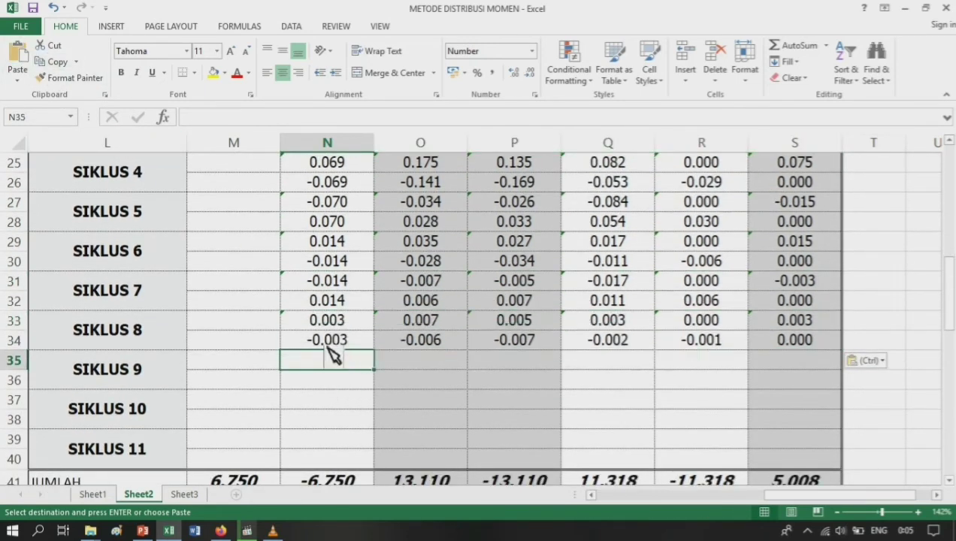
click(18, 59)
click(329, 402)
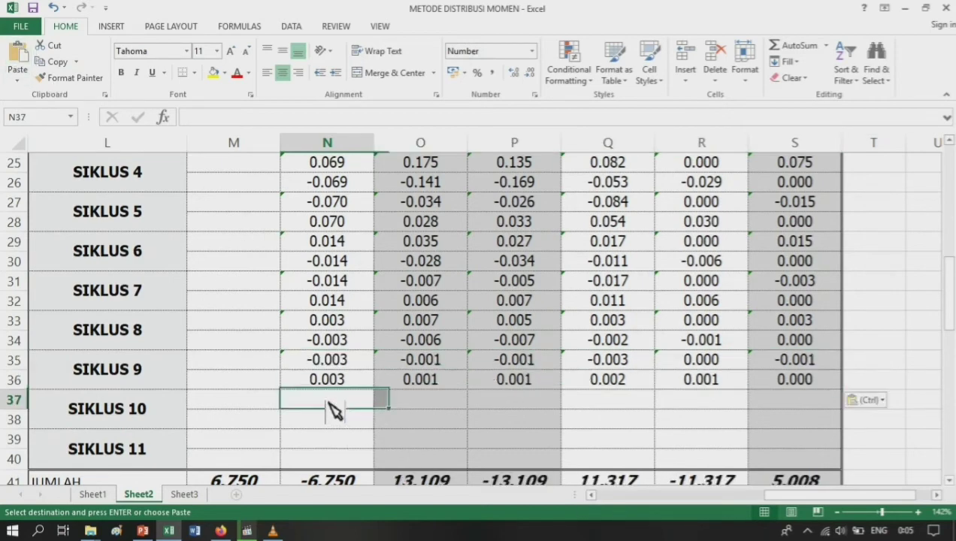
click(23, 56)
scroll(451, 406, down, 1)
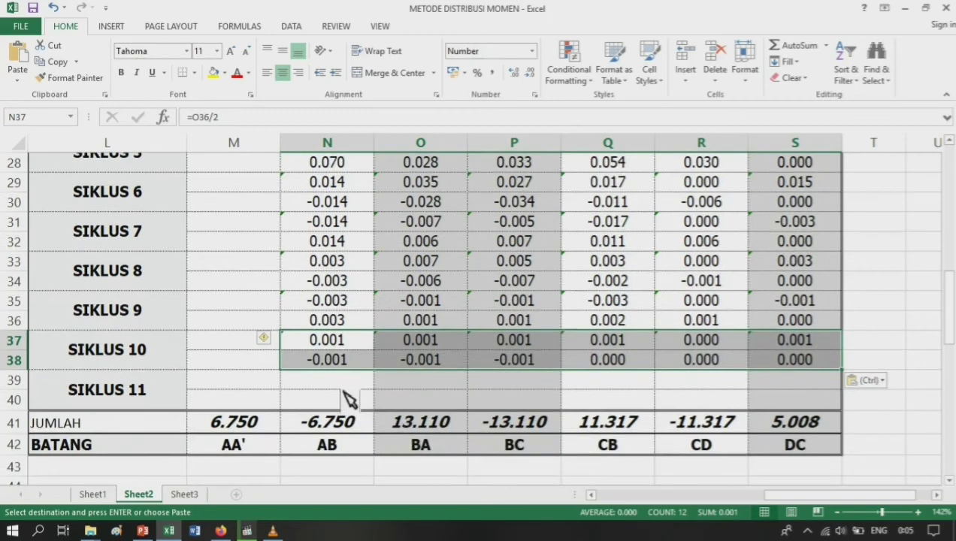
click(342, 382)
click(22, 56)
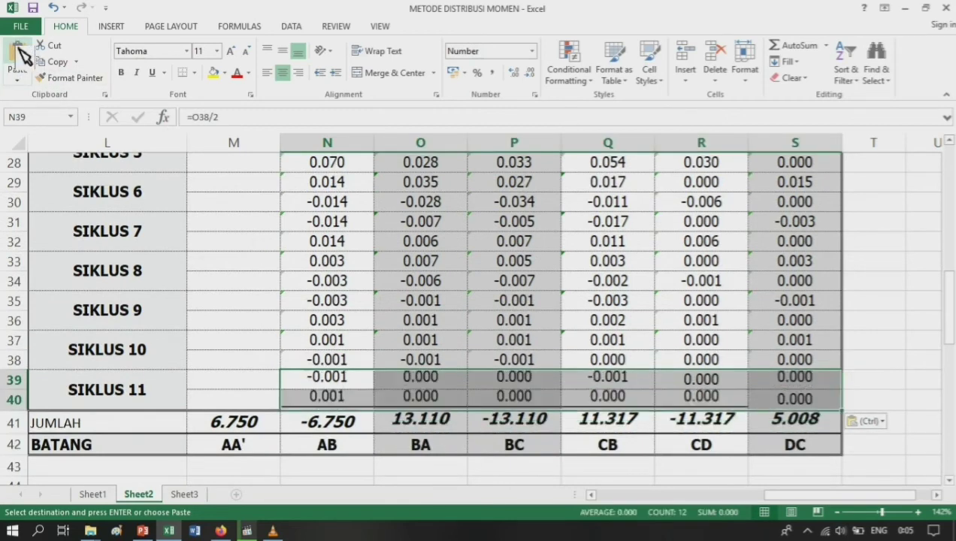
Step: Insert two blank rows at rows 41 and 42, between SIKLUS 11 and the JUMLAH row
scroll(628, 432, down, 1)
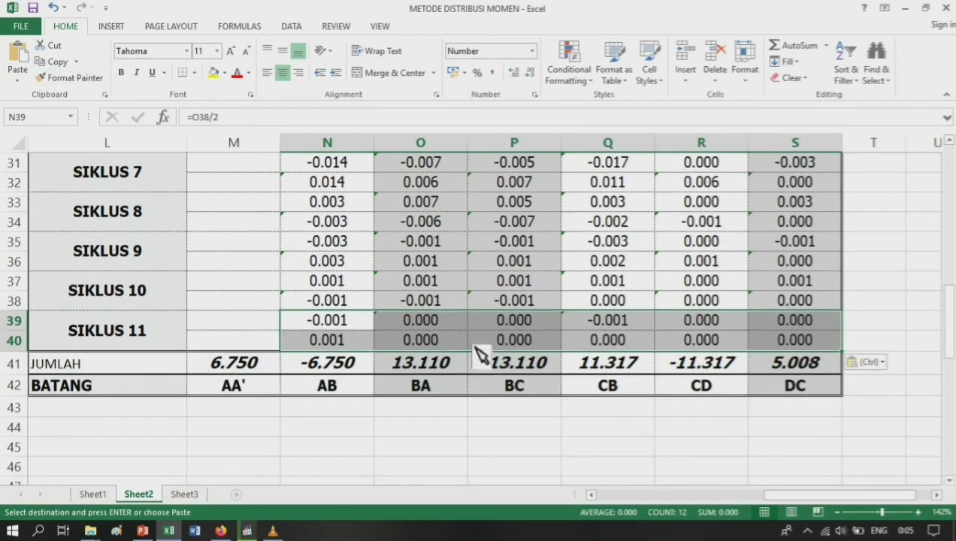
scroll(375, 364, down, 1)
click(147, 309)
key(Left)
key(Left)
key(Left)
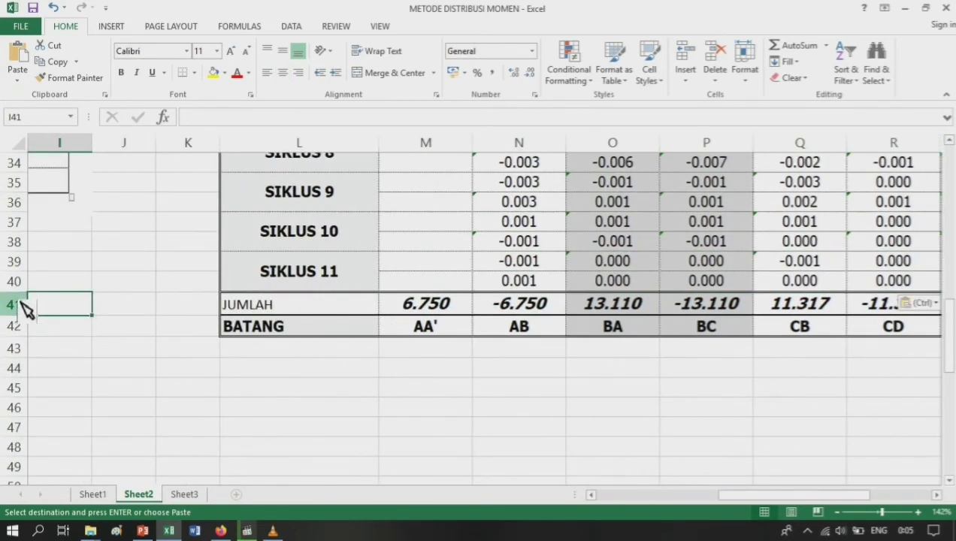
drag(22, 308, 25, 325)
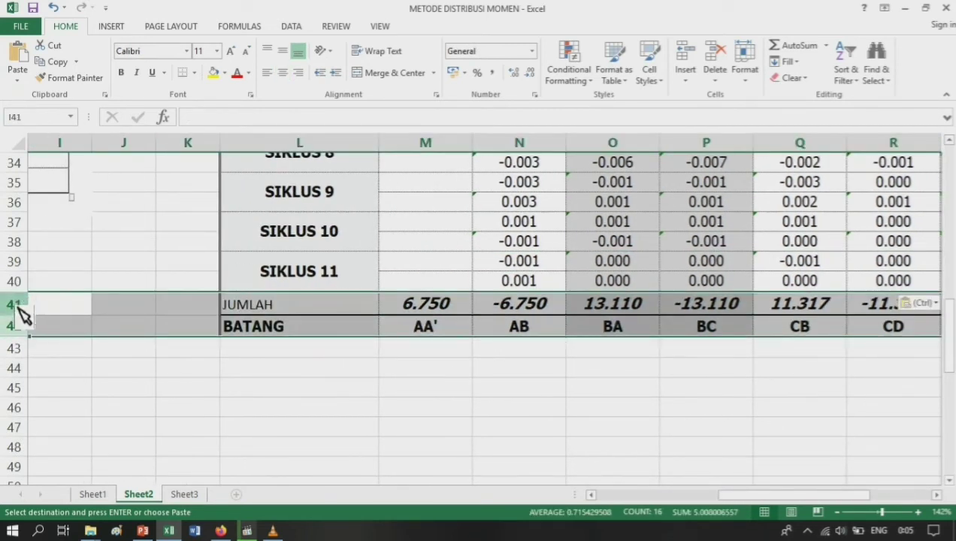
right_click(23, 315)
click(70, 406)
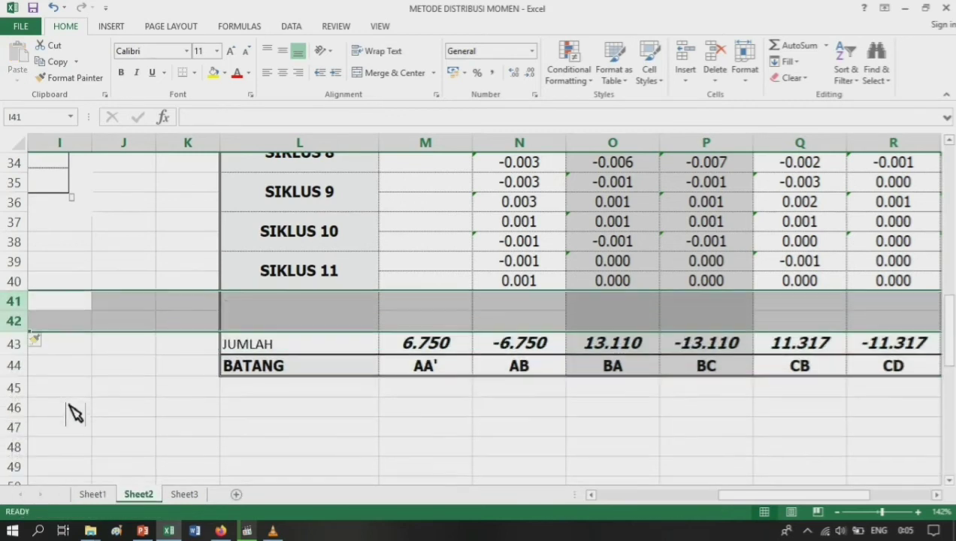
Step: Copy the whole SIKLUS 11 block, L39:S40, into the two blank rows starting at L41
click(435, 264)
click(359, 271)
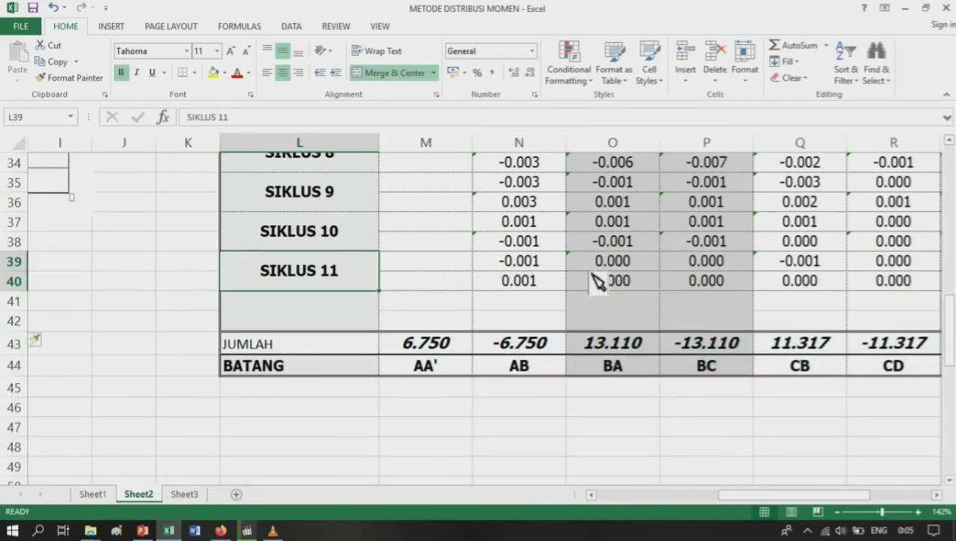
key(shift+Right)
key(shift+Right)
key(shift+Right)
key(shift+Right)
key(shift+Right)
key(shift+Right)
key(shift+Right)
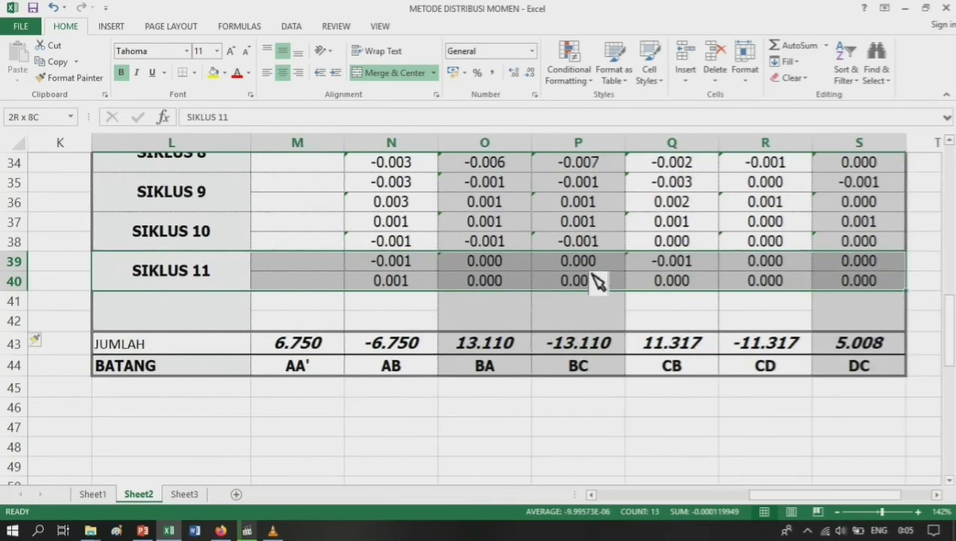
click(58, 61)
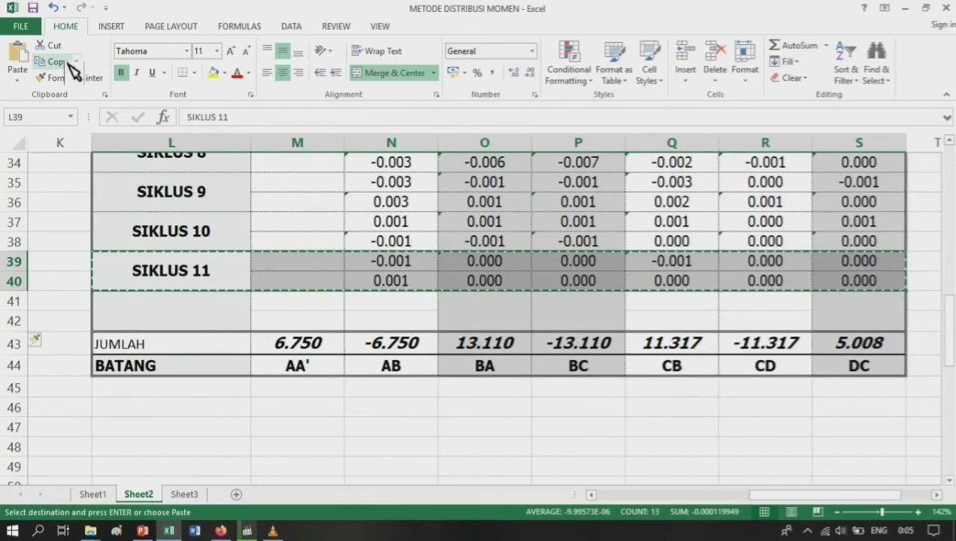
key(Down)
key(Down)
key(Up)
key(Return)
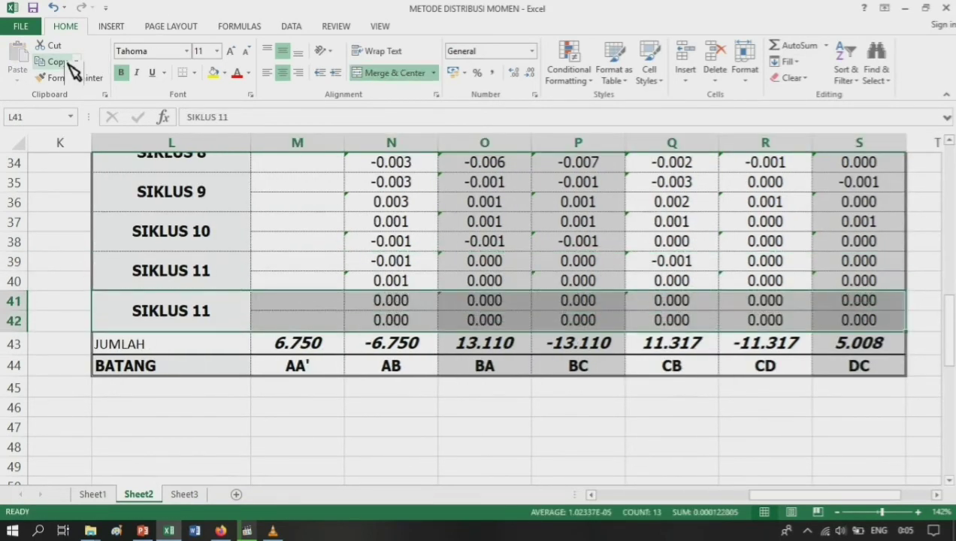
Step: Rename the copied cycle label in L41 as SIKLUS 12
key(Right)
key(Left)
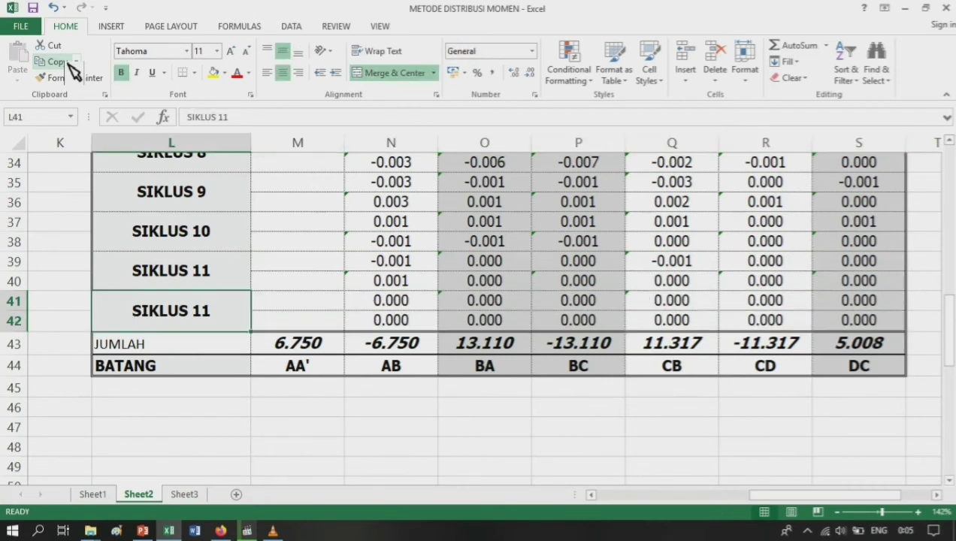
key(F2)
key(BackSpace)
text(2)
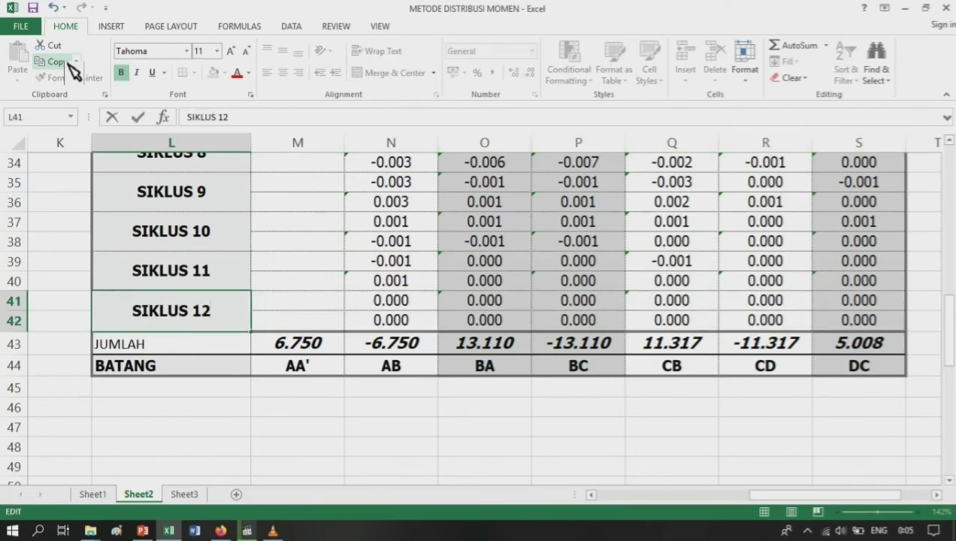
key(Return)
Step: Extend the JUMLAH formula of member AA' in M43 to =SUM(M19:M42)
key(Right)
key(Right)
key(Left)
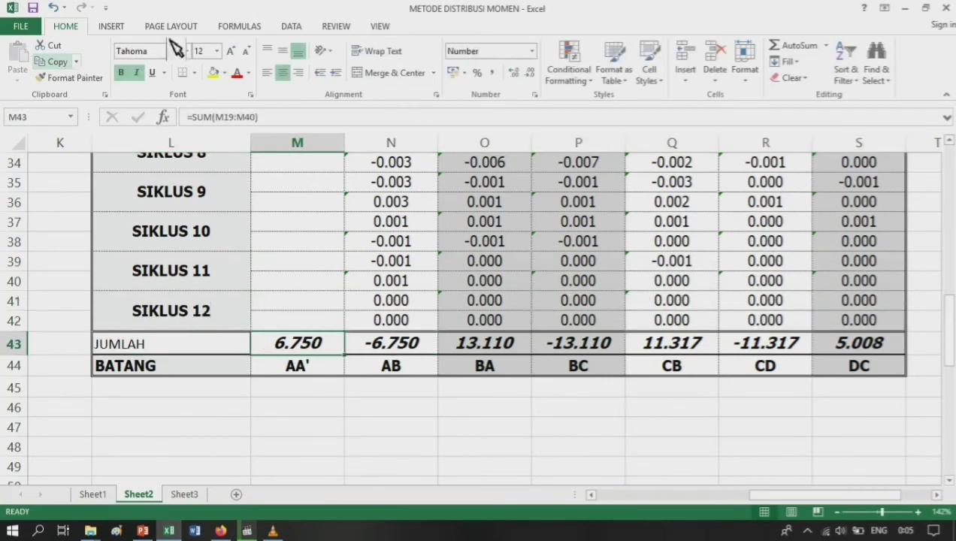
key(F2)
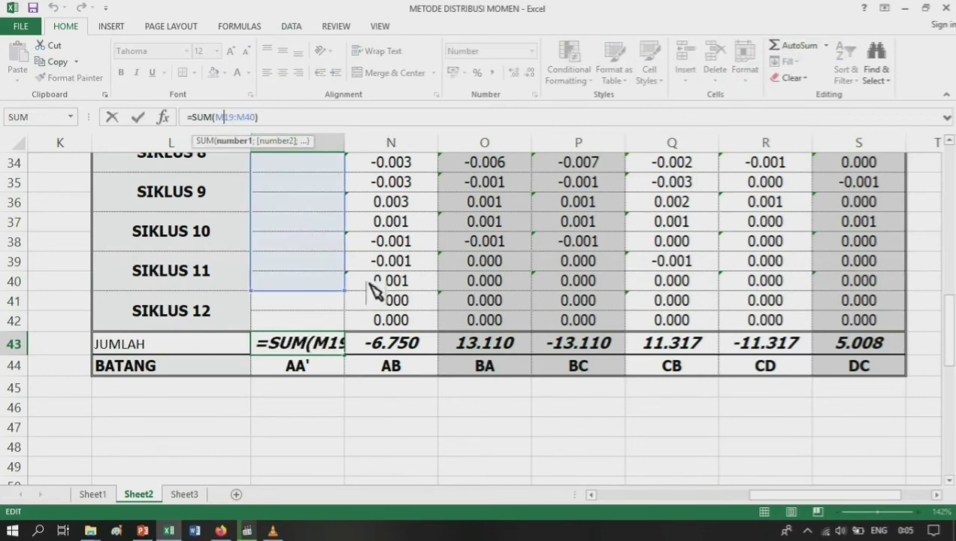
scroll(374, 256, up, 10)
scroll(379, 303, down, 4)
scroll(379, 303, down, 5)
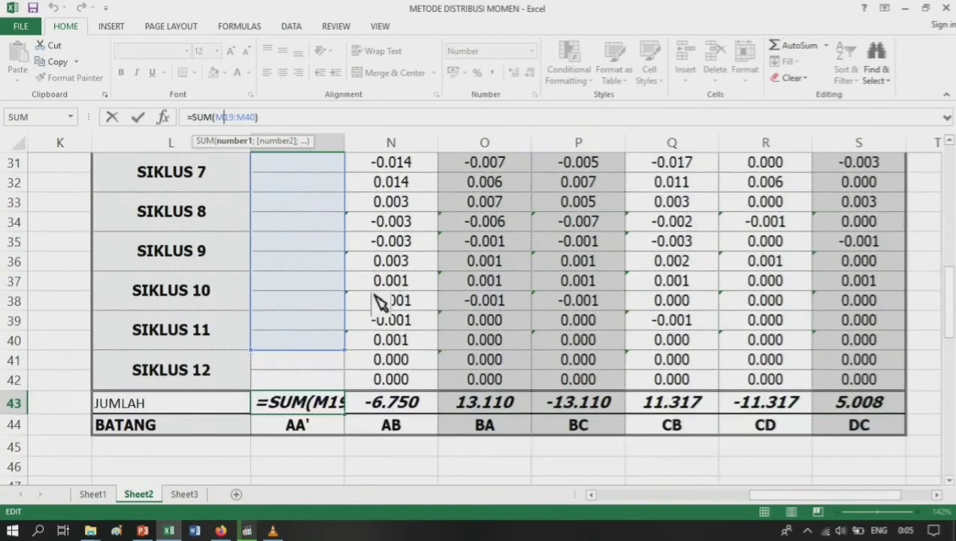
drag(345, 350, 344, 388)
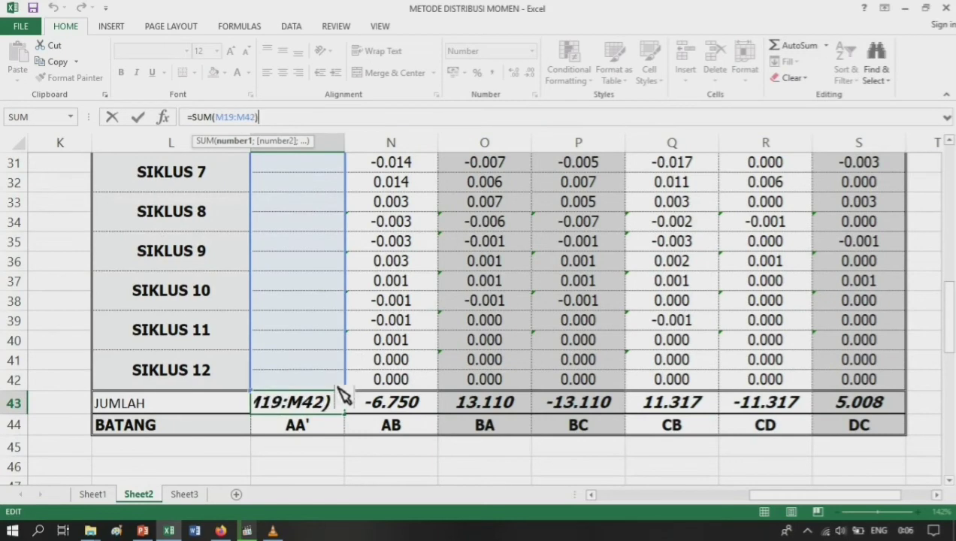
key(Return)
Step: Extend the JUMLAH formula of member AB in N43 to =SUM(N19:N42)
key(Up)
key(Right)
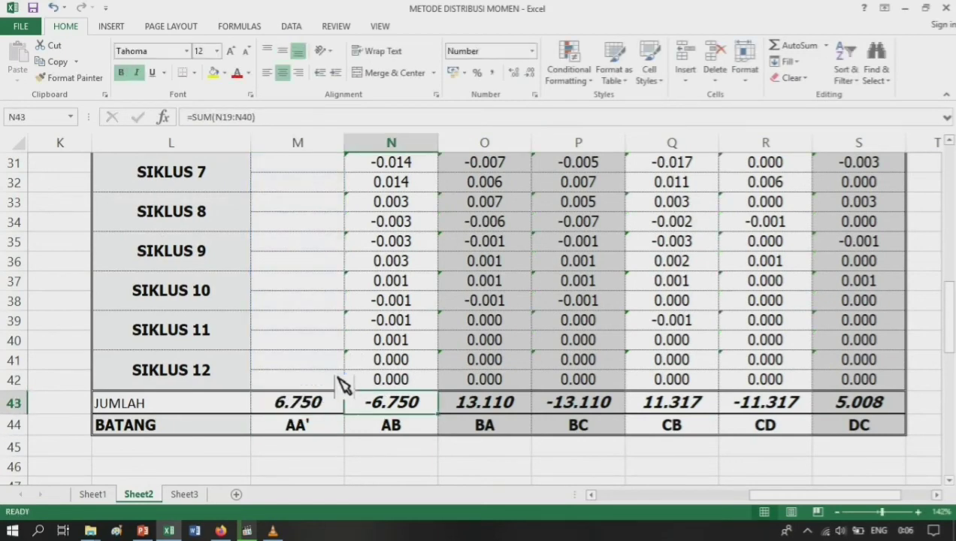
click(239, 123)
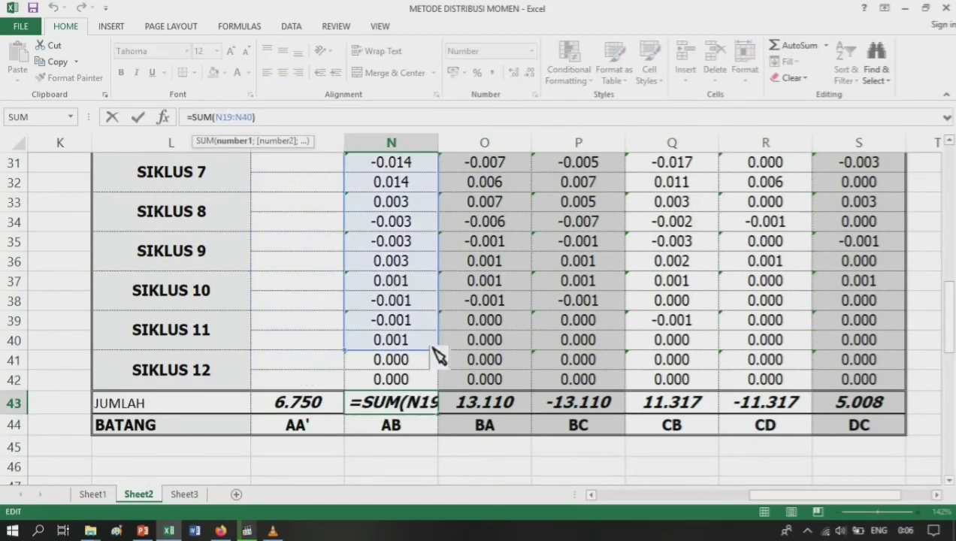
scroll(449, 353, up, 5)
scroll(452, 335, down, 4)
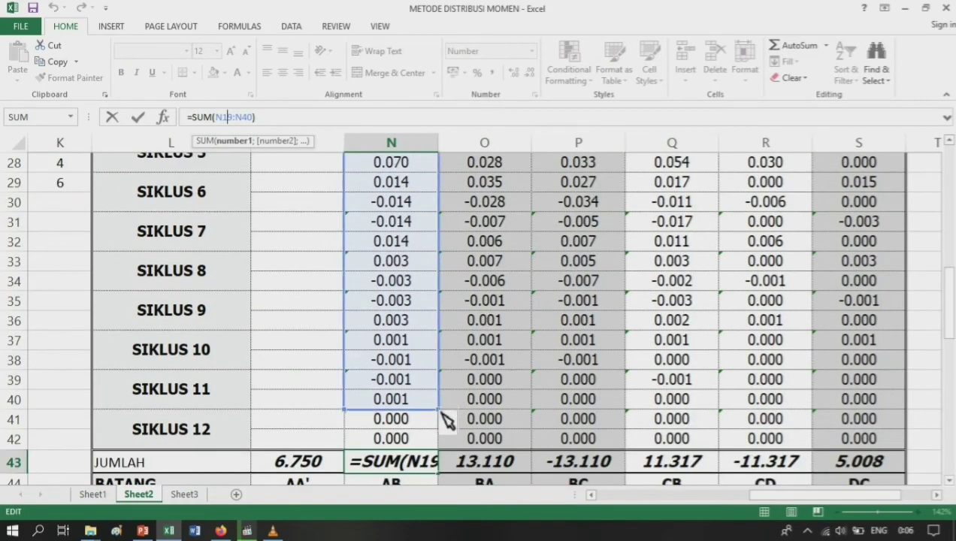
drag(439, 410, 447, 439)
key(Return)
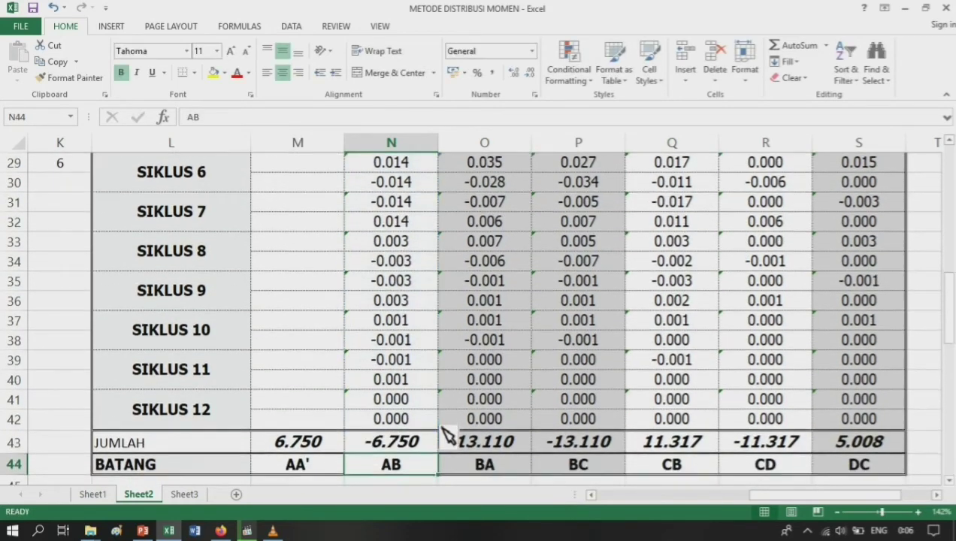
Step: Extend member BA's JUMLAH formula in O43 to =SUM(O19:O42) and fill it across to member BC in P43
key(Right)
key(Up)
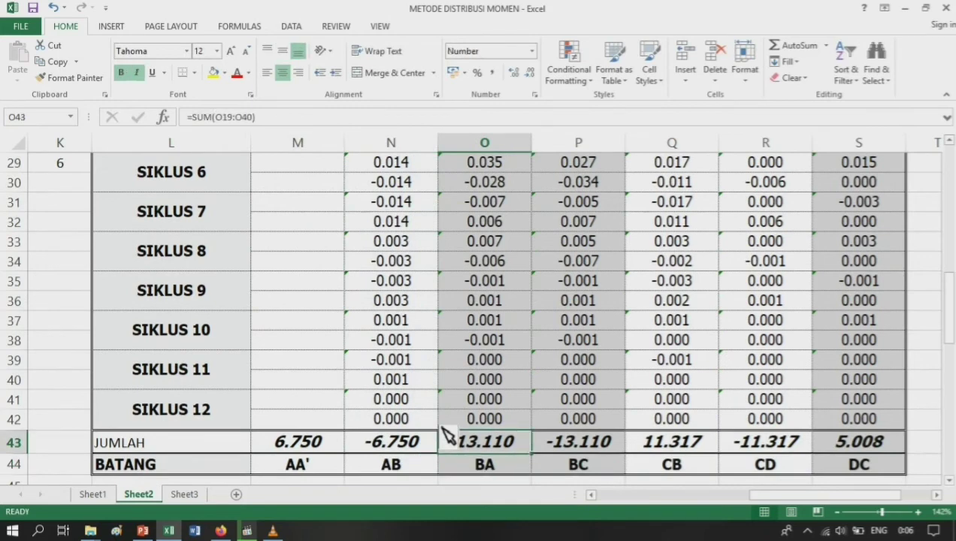
click(210, 118)
drag(533, 390, 541, 434)
key(ctrl+Return)
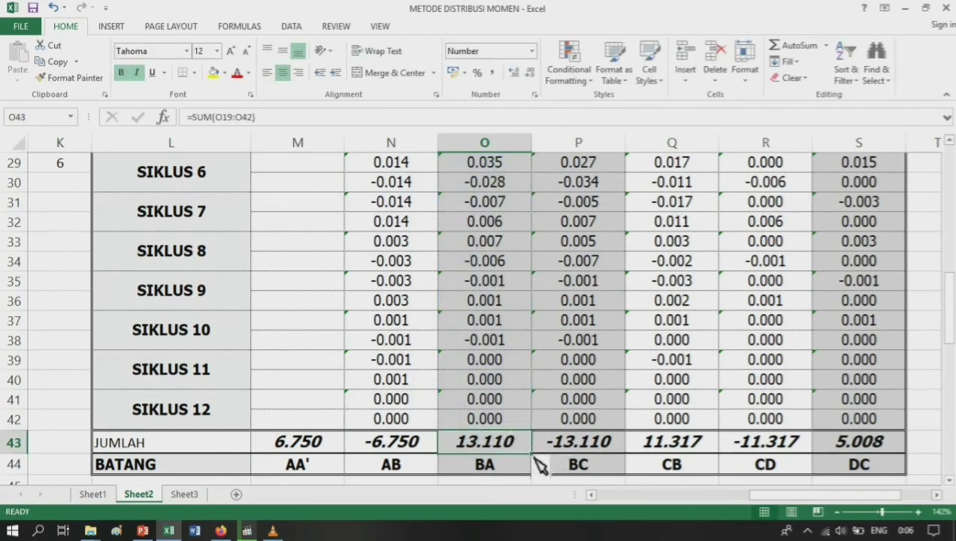
drag(534, 456, 597, 443)
click(586, 442)
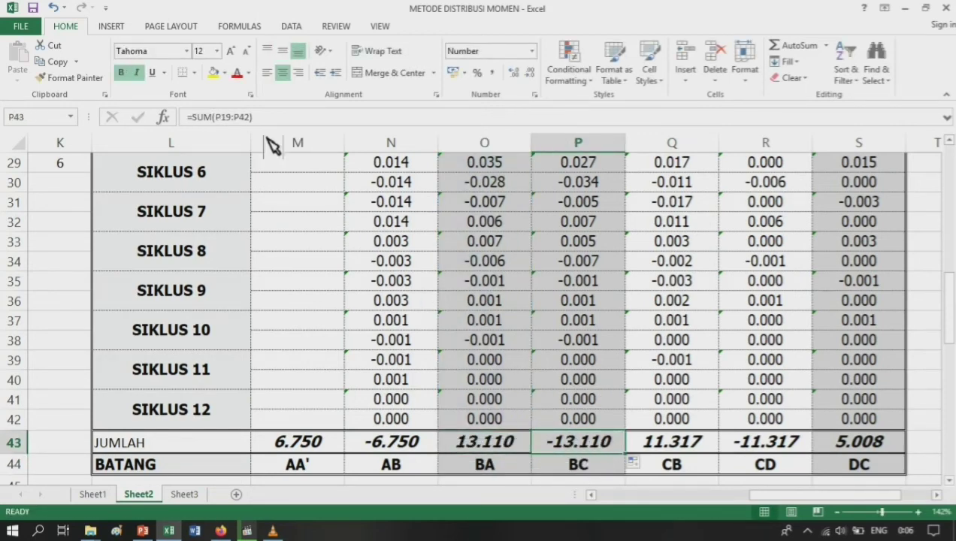
Step: Copy member BC's JUMLAH formula from P43 to member DC in S43 and check the range it sums
click(65, 64)
key(Right)
key(Right)
key(Right)
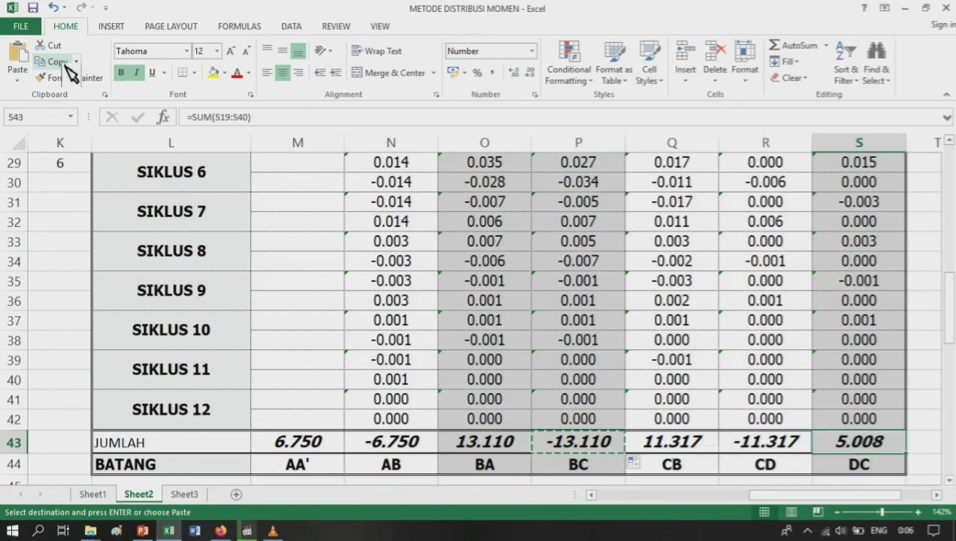
key(Return)
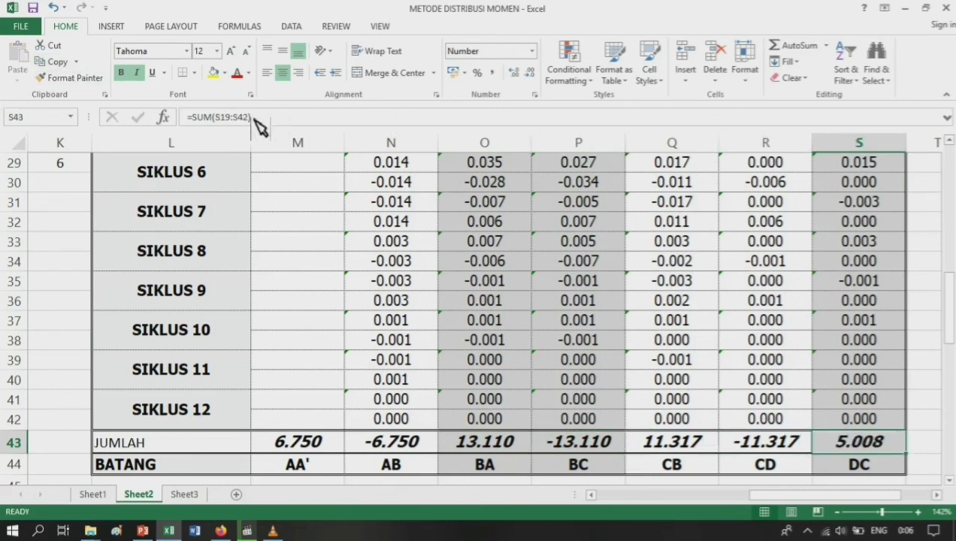
click(223, 117)
key(ctrl+Return)
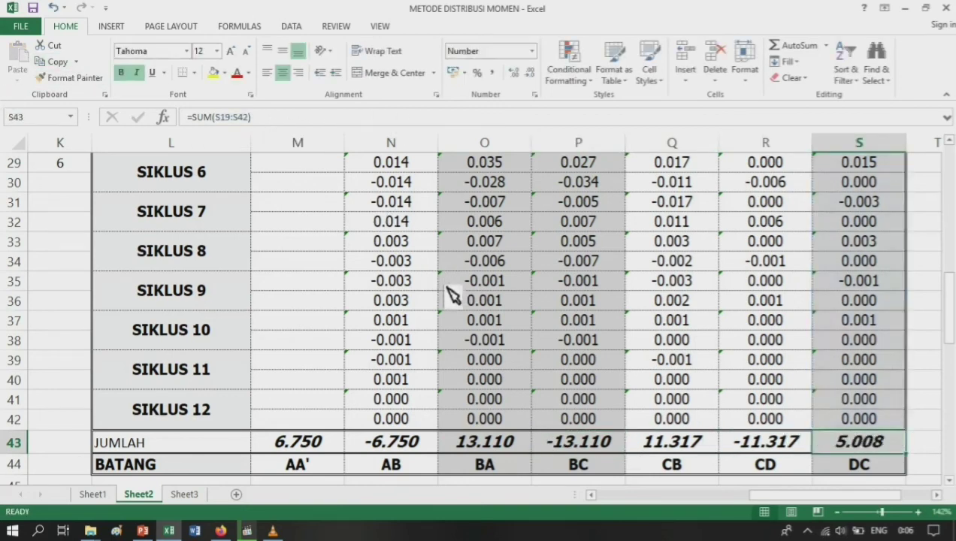
Step: Copy member AB's JUMLAH formula from N43 to members CB and CD in Q43:R43
scroll(420, 375, down, 2)
click(375, 329)
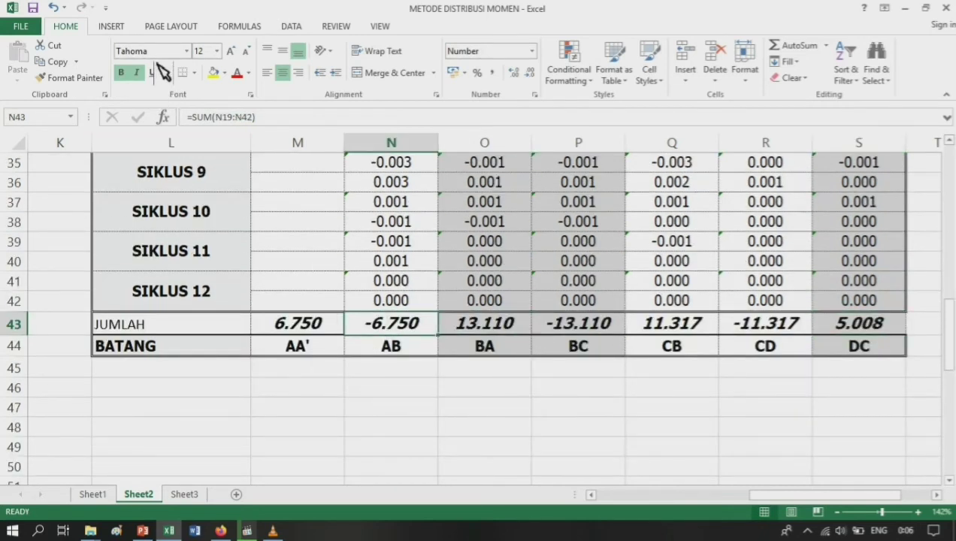
click(64, 65)
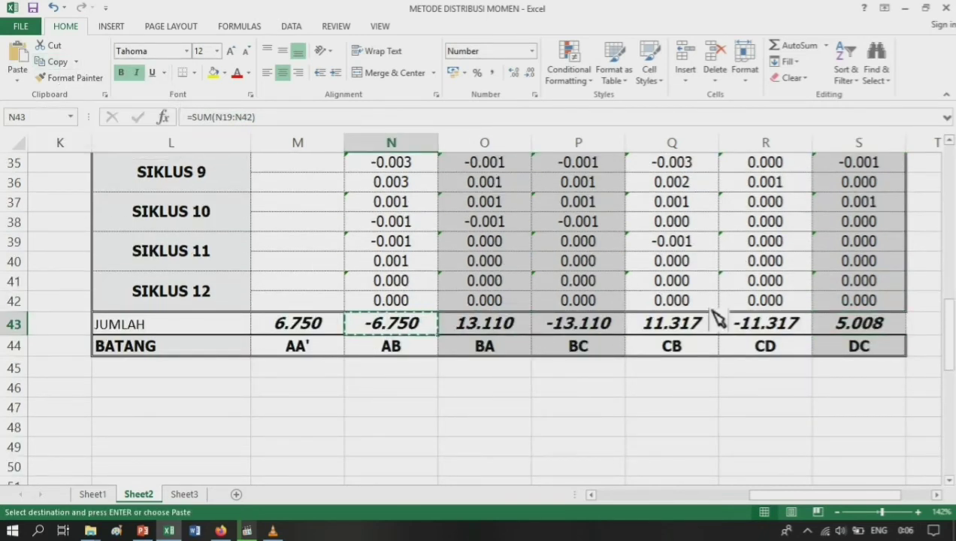
drag(686, 330, 740, 338)
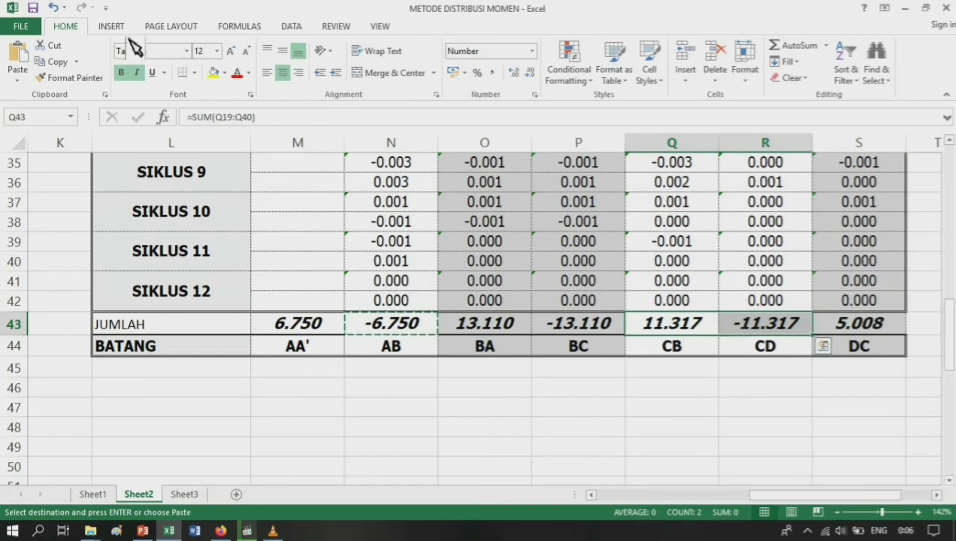
click(18, 60)
click(418, 353)
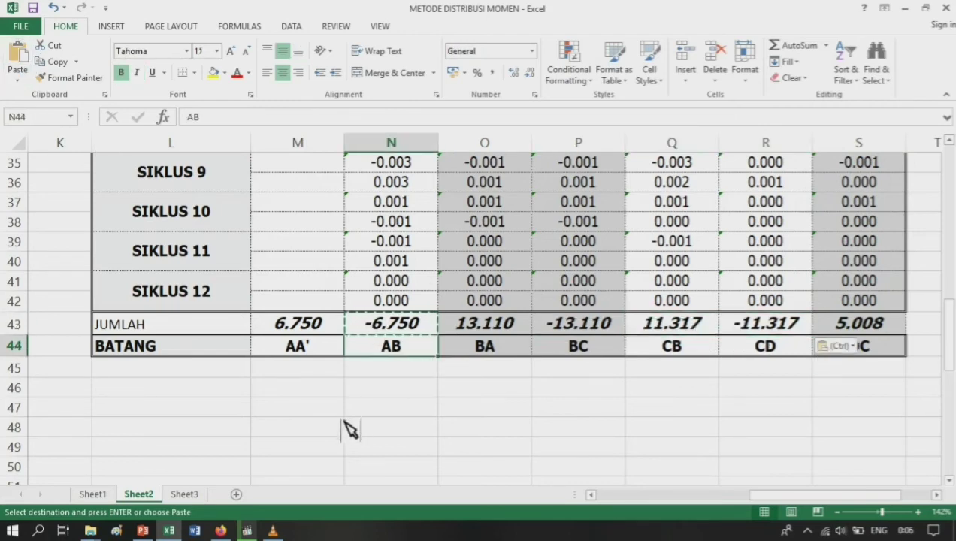
scroll(338, 417, up, 2)
scroll(338, 417, down, 2)
scroll(313, 391, up, 2)
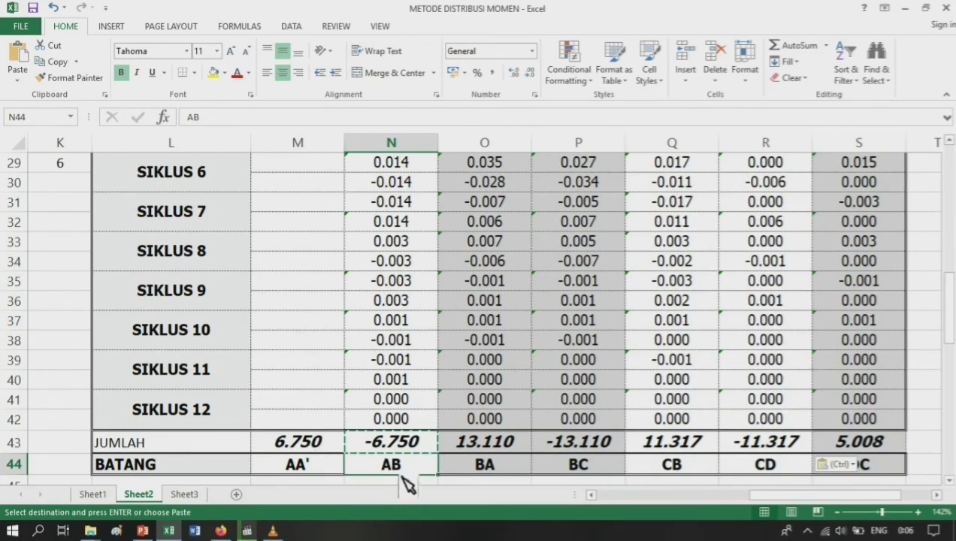
key(Escape)
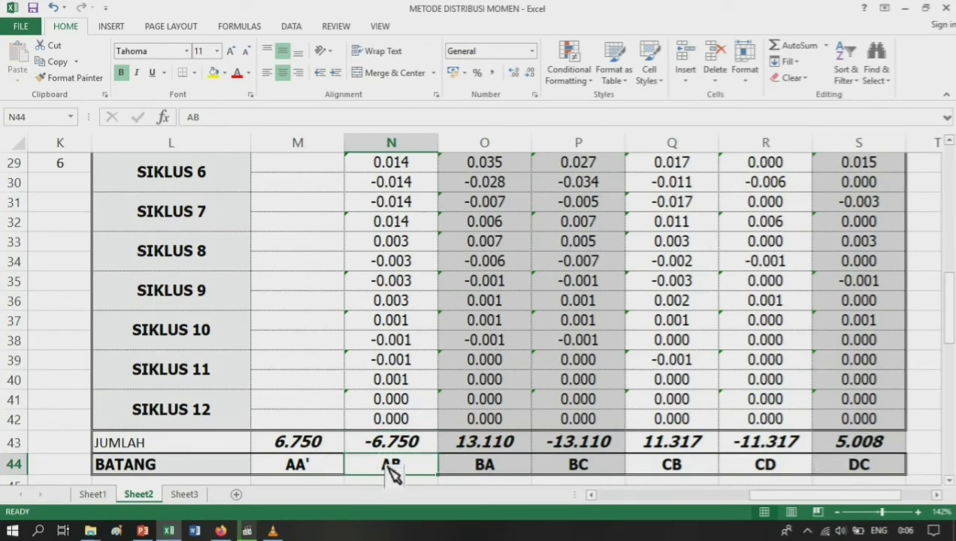
Step: Merge and center the cell pairs M45:N45, O45:P45 and Q45:R45 below the BATANG row
scroll(399, 472, down, 2)
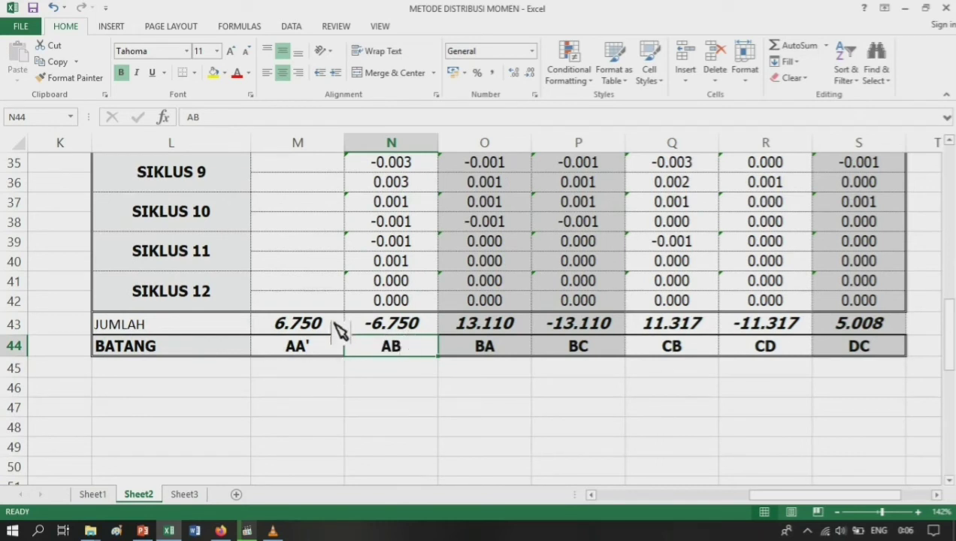
scroll(315, 377, up, 4)
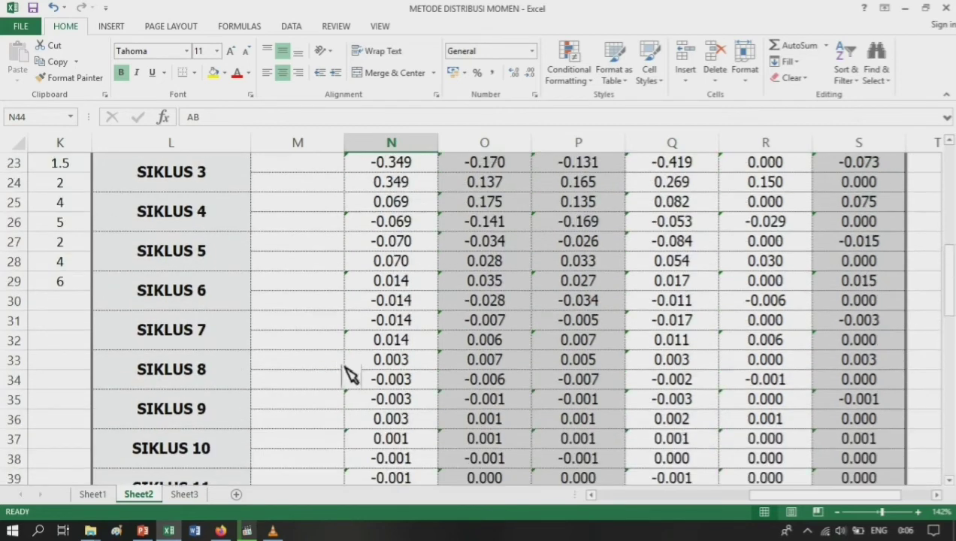
scroll(352, 374, down, 3)
drag(331, 437, 367, 425)
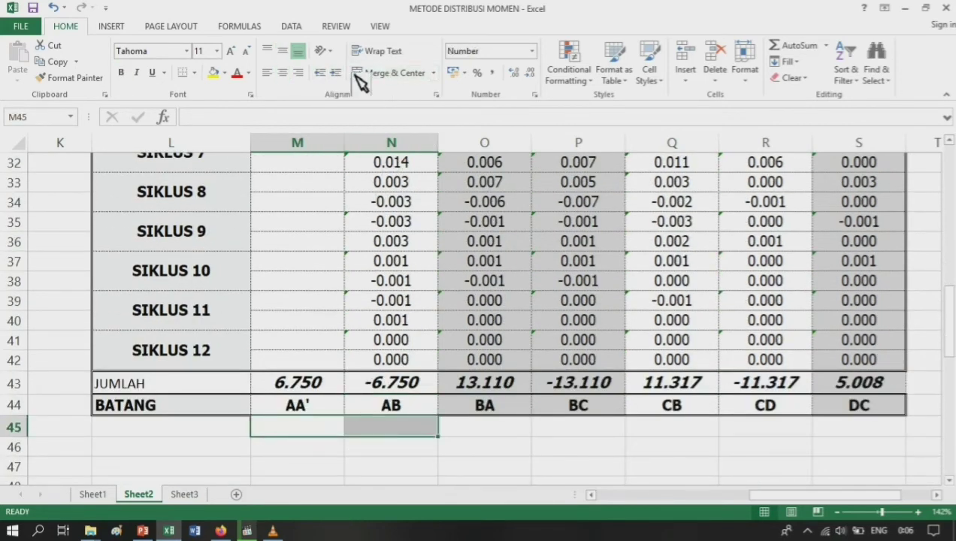
click(379, 76)
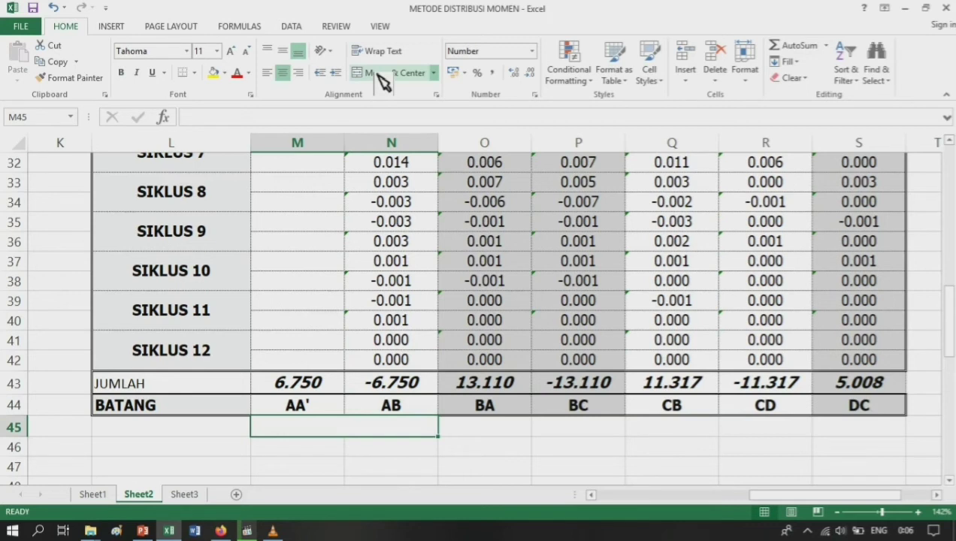
key(Right)
key(shift+Right)
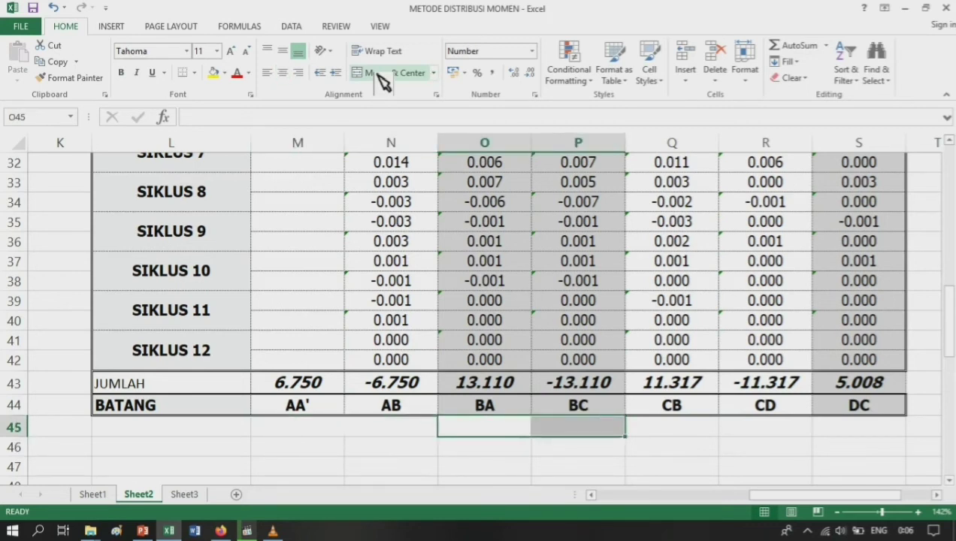
click(380, 76)
key(Right)
key(shift+Right)
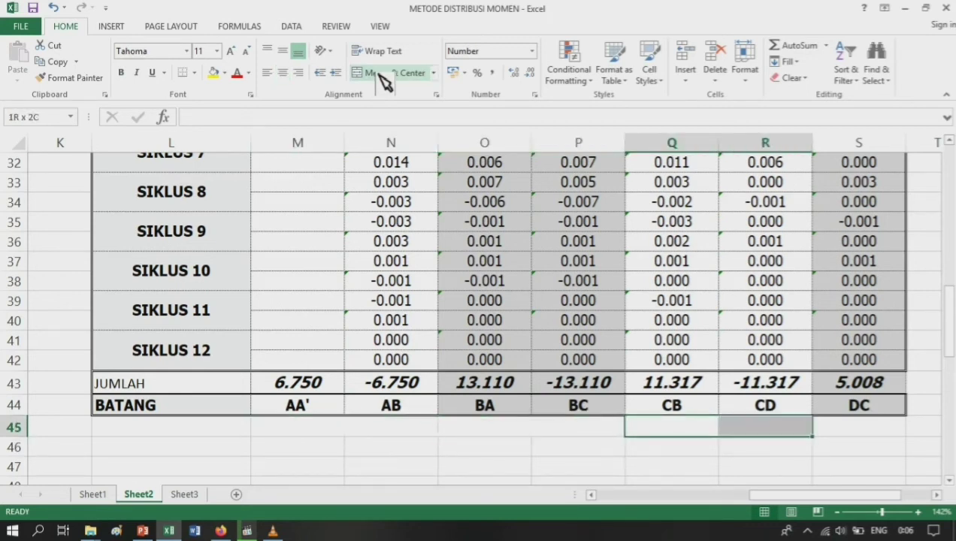
click(380, 76)
key(Right)
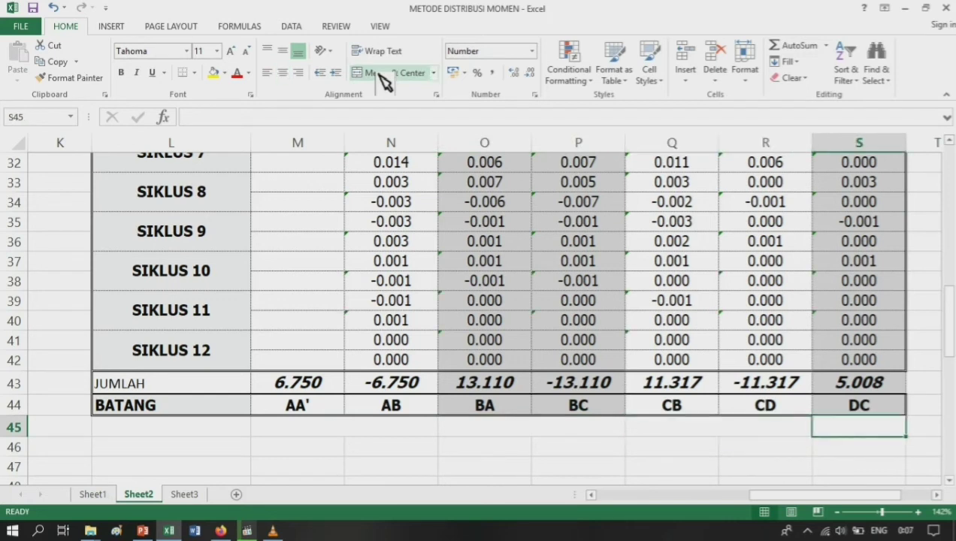
Step: Merge and center the cell pairs M46:N46, O46:P46 and Q46:R46 in the next row
key(Down)
key(Left)
key(Left)
key(Left)
key(Left)
key(Left)
key(Left)
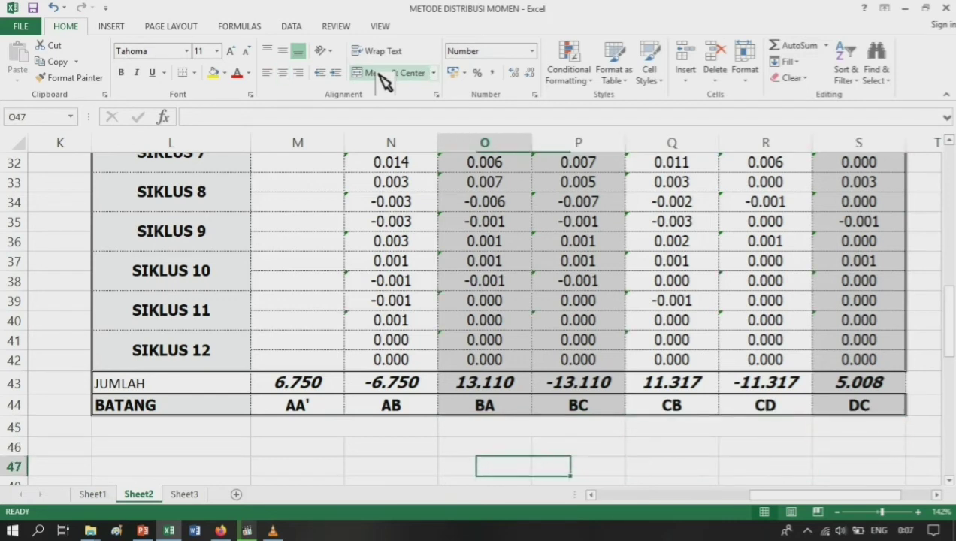
key(shift+Right)
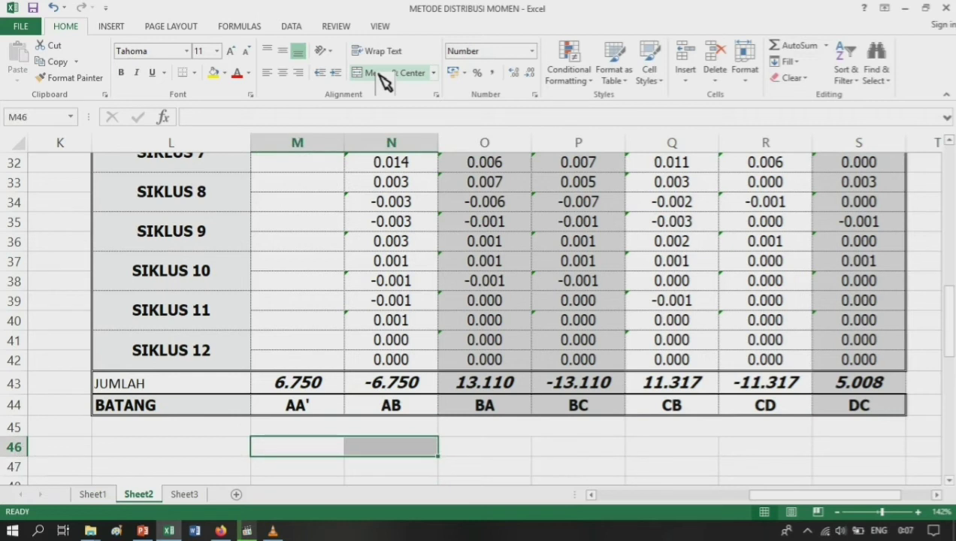
click(378, 73)
key(Right)
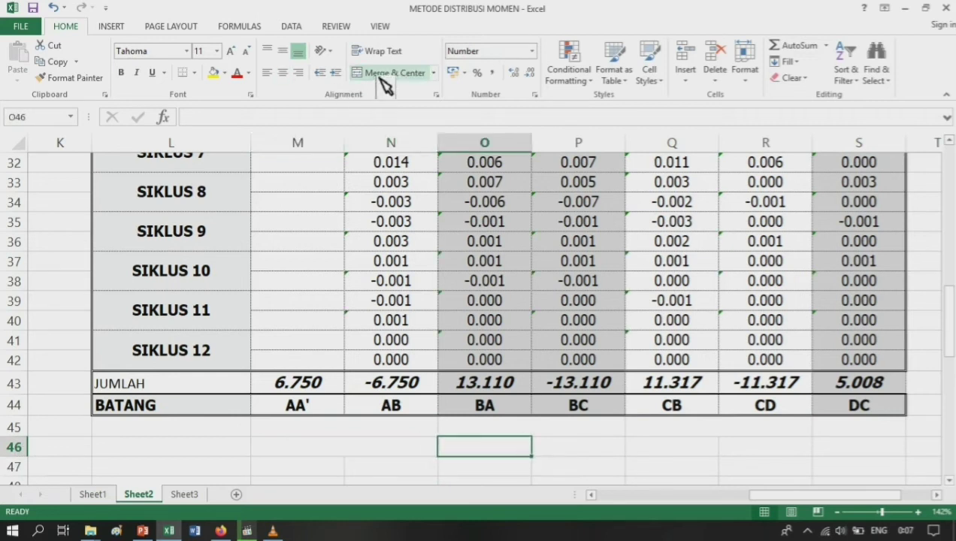
key(shift+Right)
click(378, 73)
key(Right)
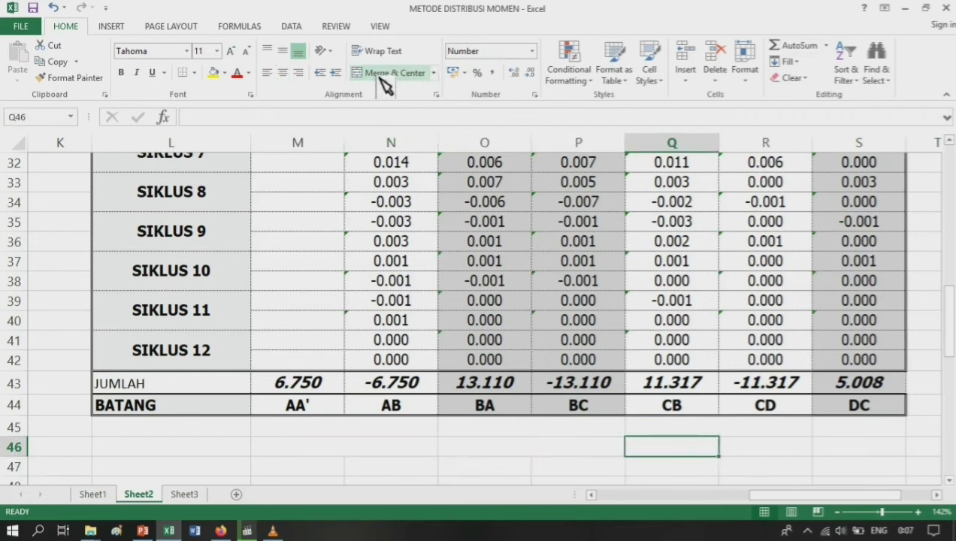
key(shift+Right)
click(379, 77)
key(Right)
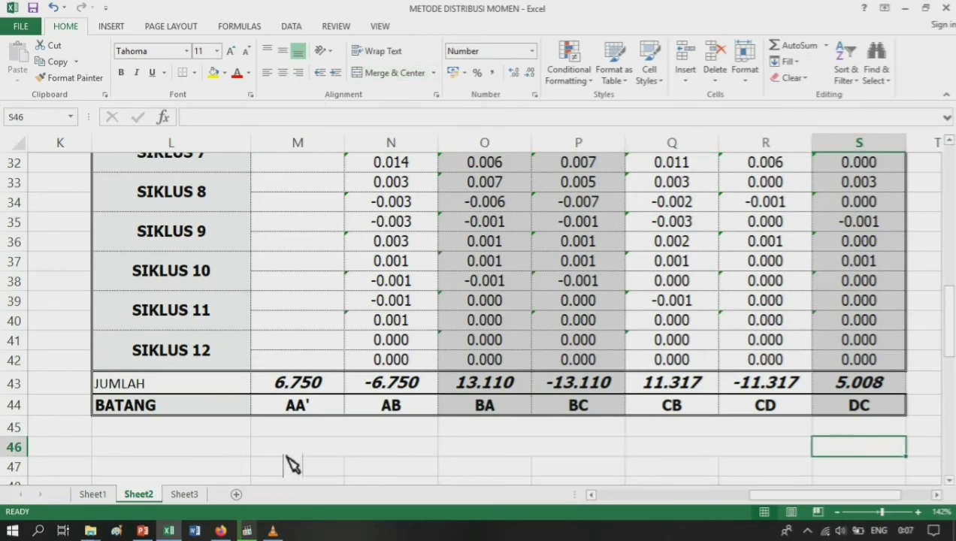
Step: Link the merged cell M45 to member AB's JUMLAH with =N43
click(329, 429)
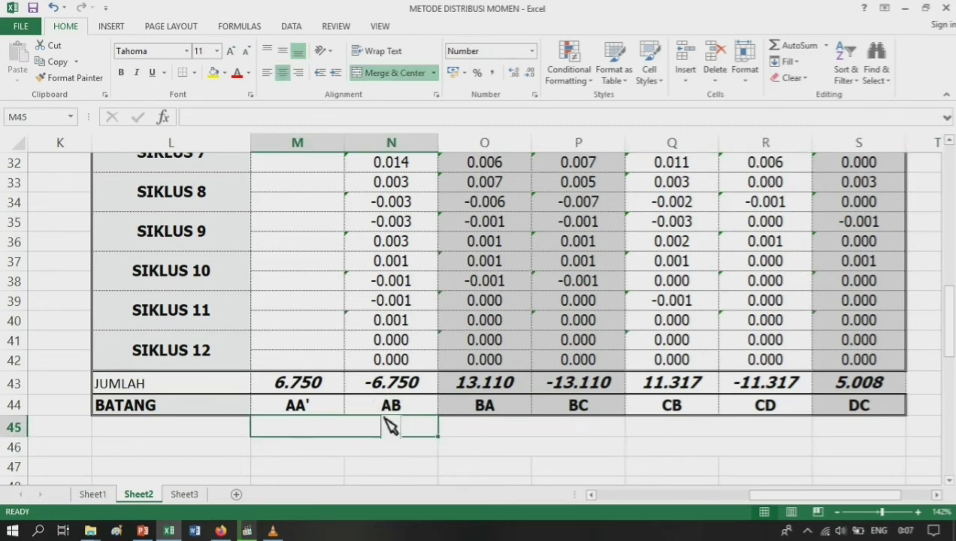
text(=)
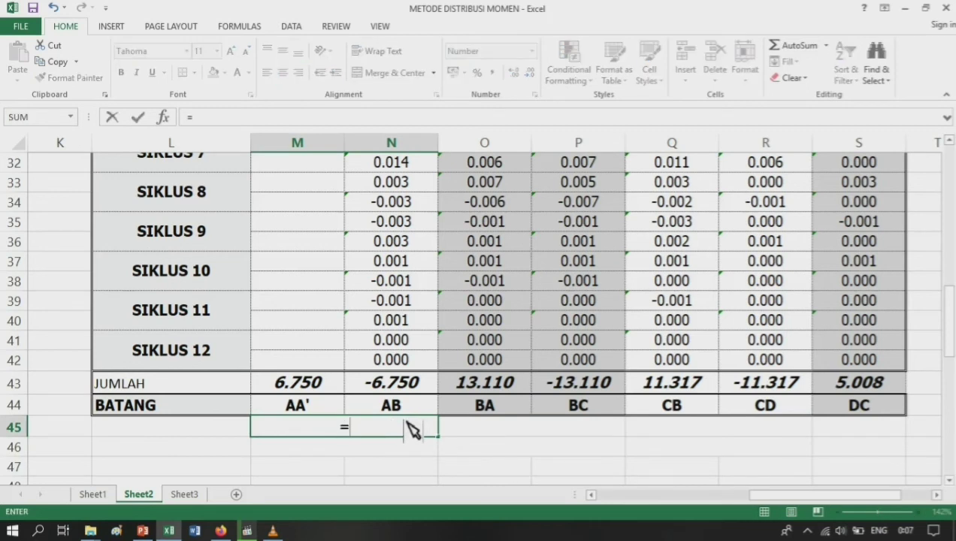
key(Up)
key(Up)
key(Right)
key(Return)
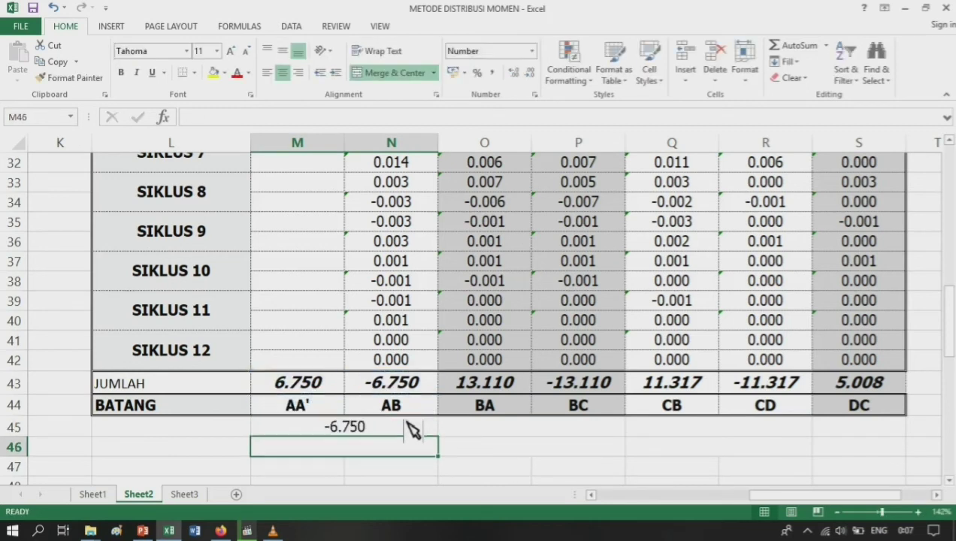
Step: Label row 45 SAMBUNGAN in L45 and left-align the label
key(Up)
key(Left)
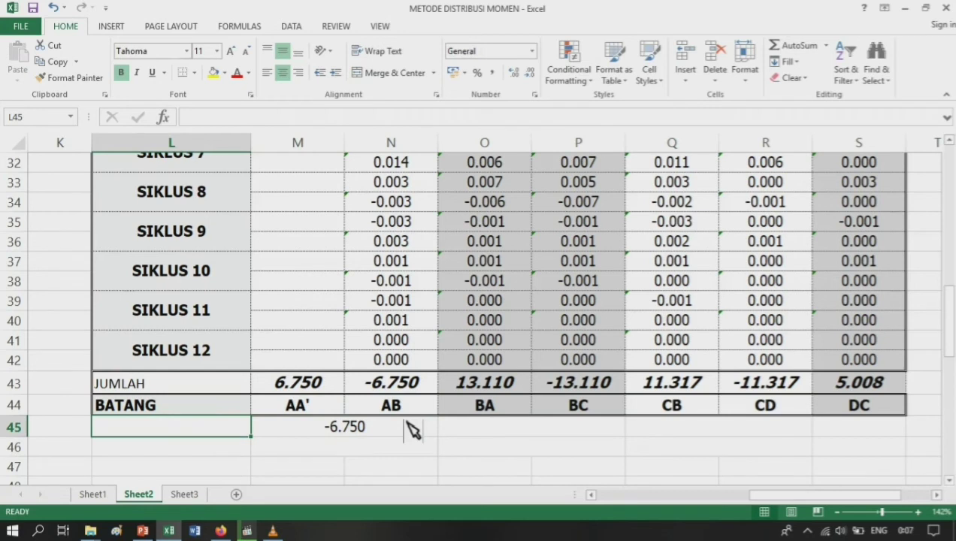
text(SAMB)
key(Return)
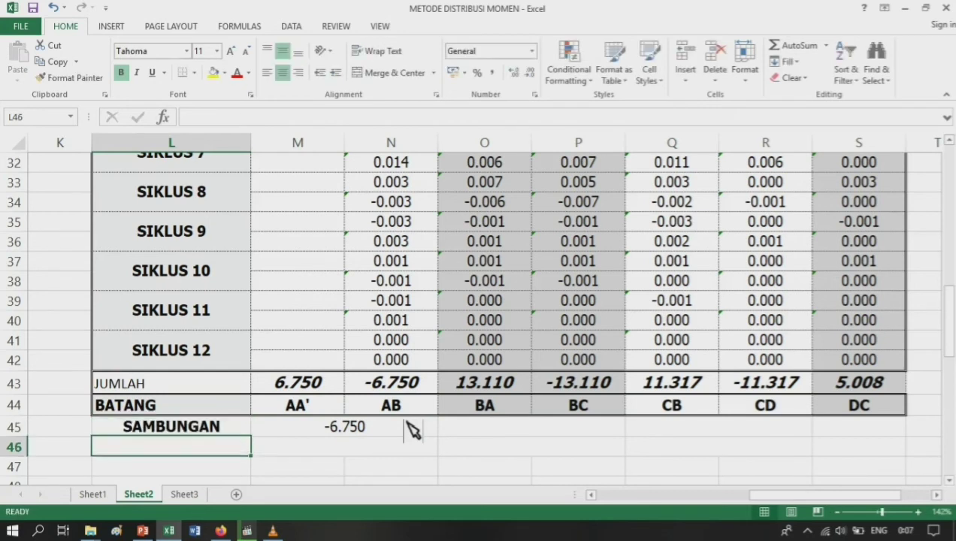
key(Up)
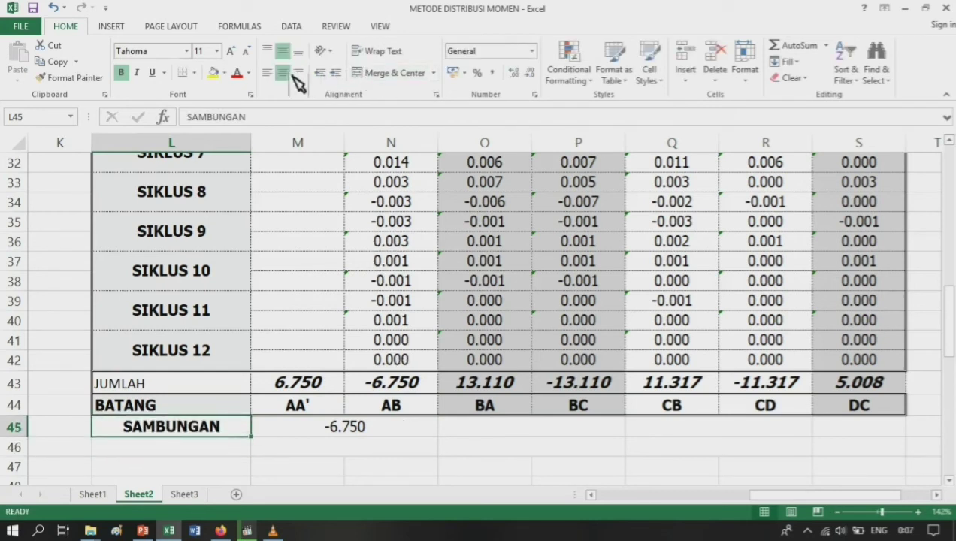
click(266, 72)
Step: Copy the merged cell layout of M46:S46 to row 47
drag(353, 447, 854, 454)
click(51, 63)
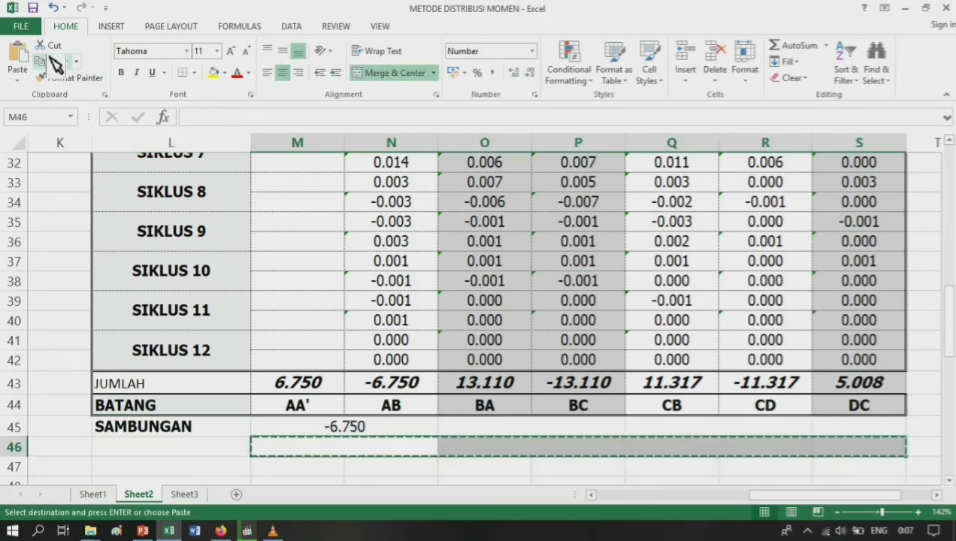
key(Down)
key(Return)
key(Left)
key(Right)
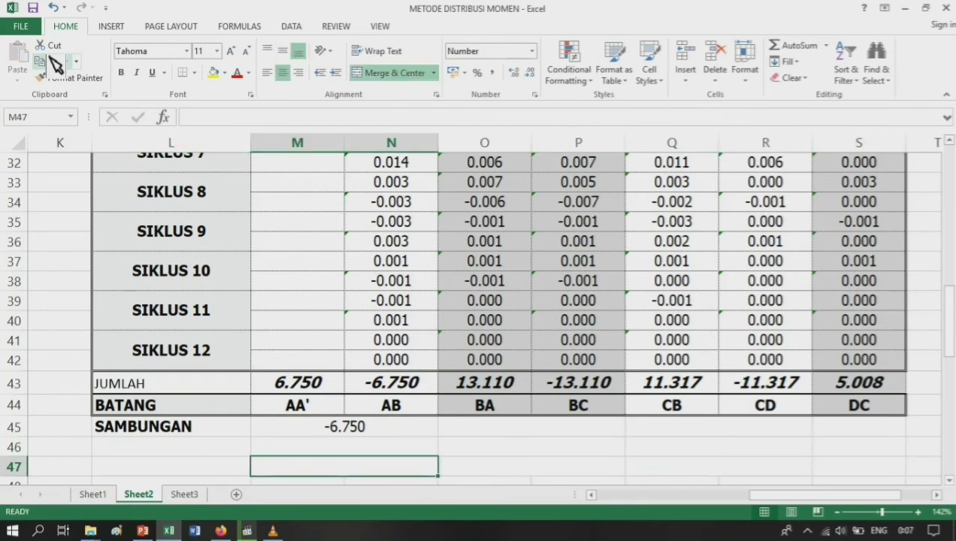
Step: Enter the joint names A, B, C and D across row 47 from M47 to S47
text(A)
key(Tab)
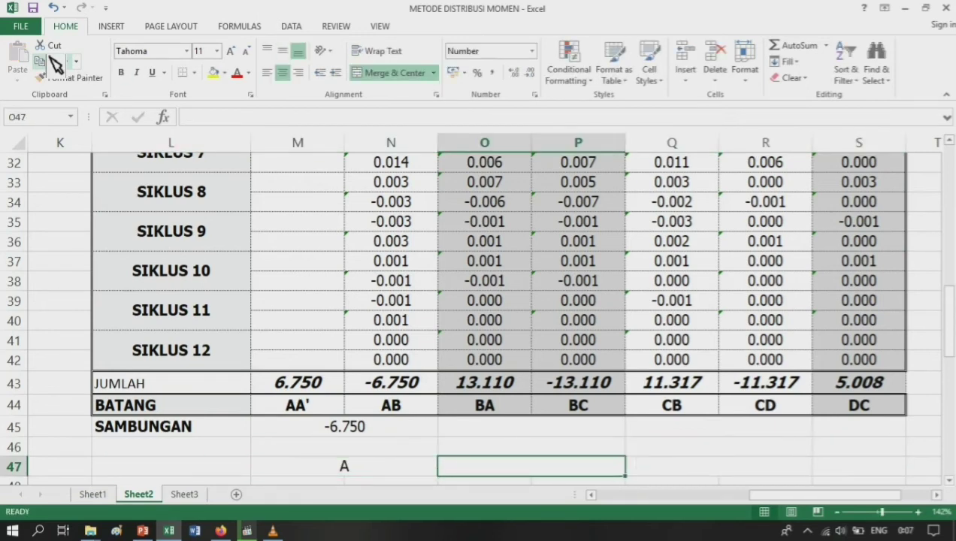
text(B)
key(Tab)
text(C)
key(Tab)
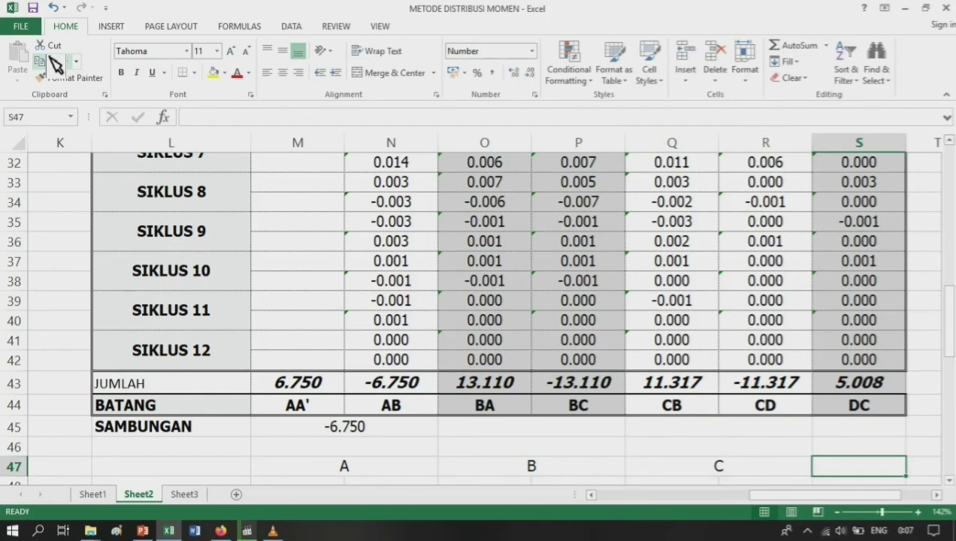
text(D)
key(Left)
key(Left)
key(Left)
key(Up)
key(Up)
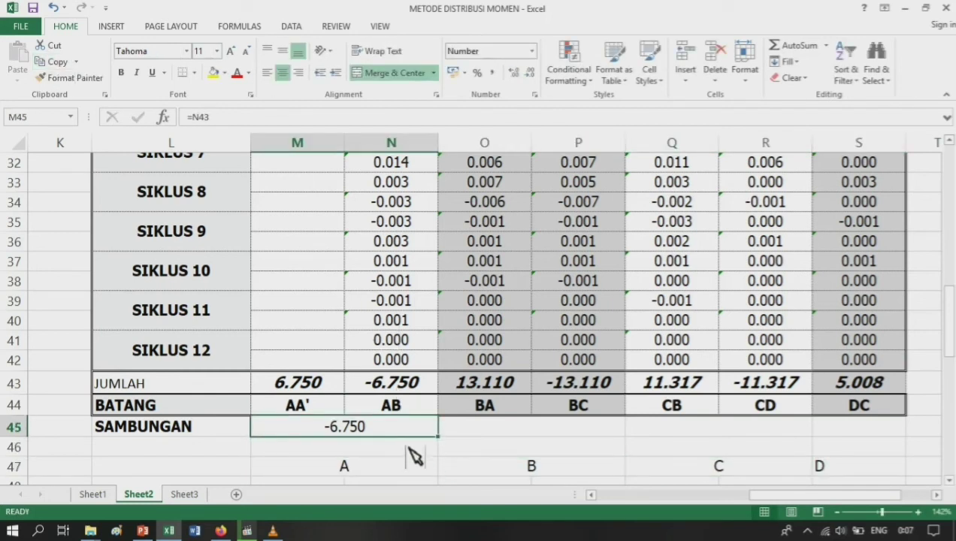
Step: Enter joint B's SAMBUNGAN moment in O45 as the negative of member BA's JUMLAH, =-O43
click(460, 427)
text(=)
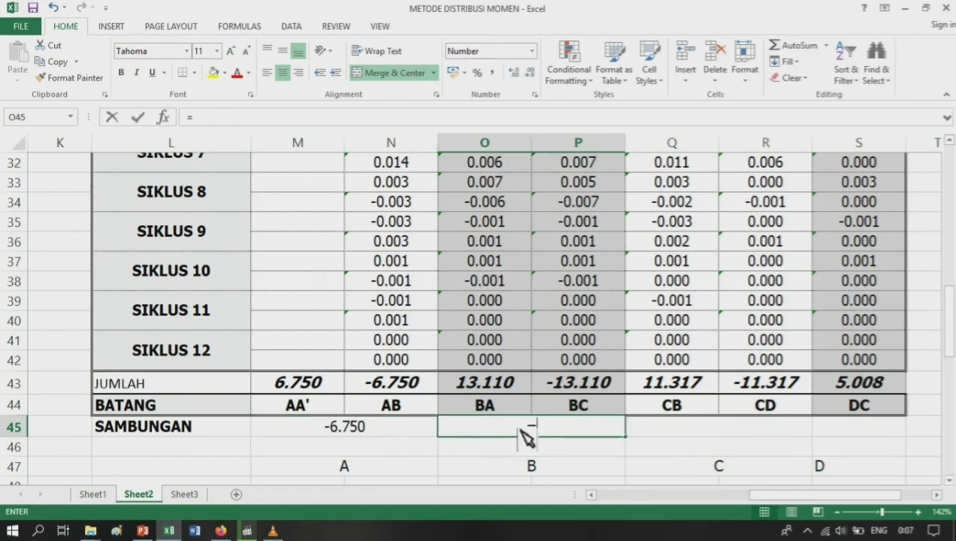
text(-)
key(Up)
key(Up)
key(Return)
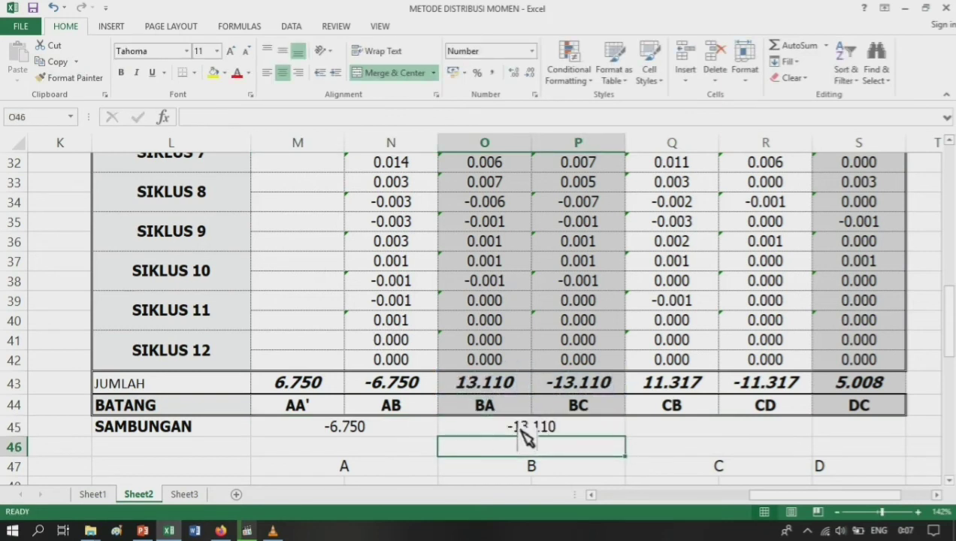
Step: Enter joint C's SAMBUNGAN moment in Q45 as the negative of member CB's JUMLAH, =-Q43
key(Up)
key(Right)
text(=-)
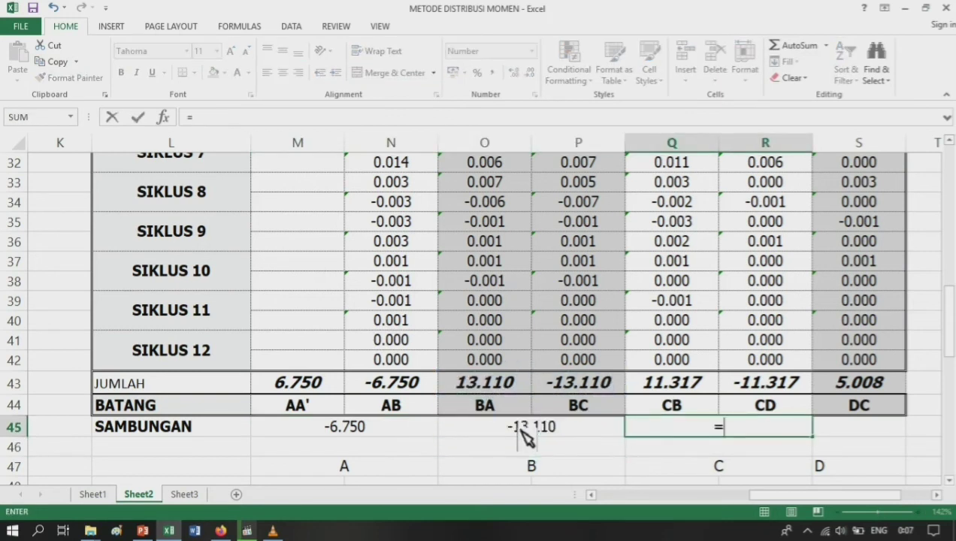
key(Up)
key(Up)
key(Return)
Step: Finish joint C's formula in Q45 as =-Q43 and enter joint D's SAMBUNGAN moment in S45 as =-S43, ending on cell M46
key(Up)
key(Right)
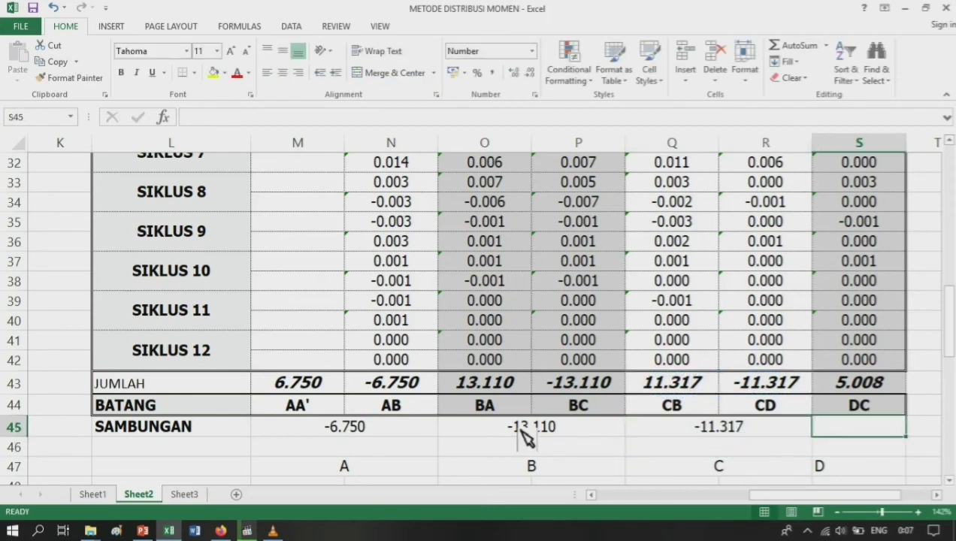
text(=)
key(Up)
key(Up)
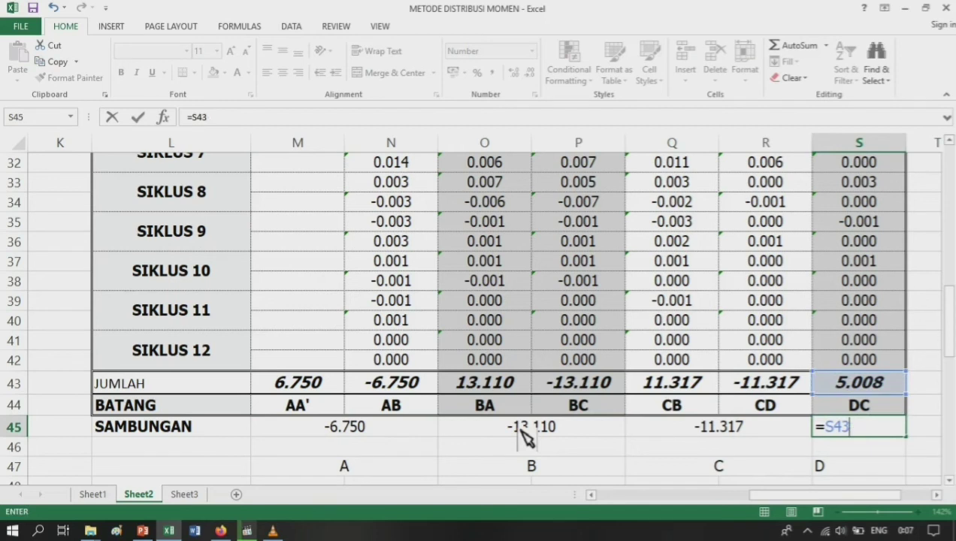
key(BackSpace)
key(BackSpace)
key(BackSpace)
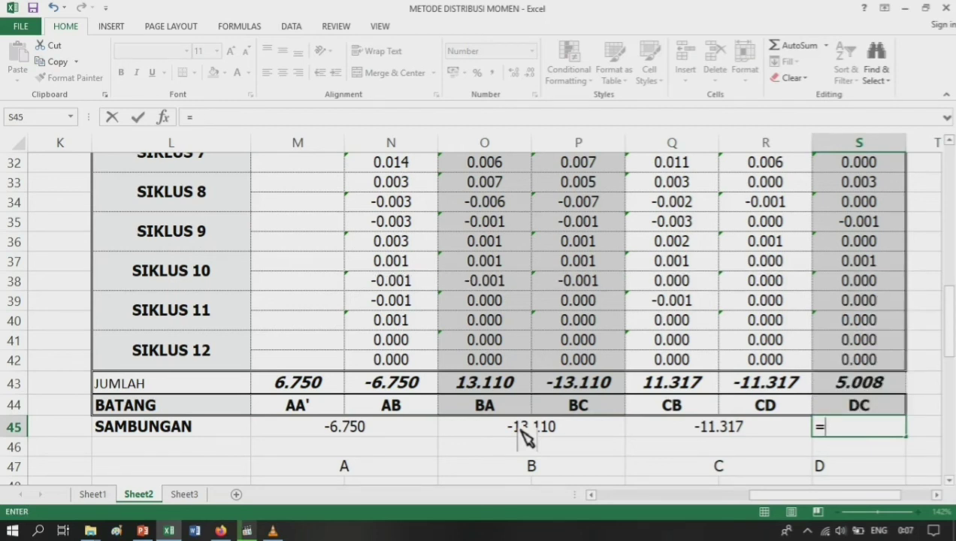
text(-)
key(Up)
key(Up)
key(Return)
key(Left)
key(Left)
key(Left)
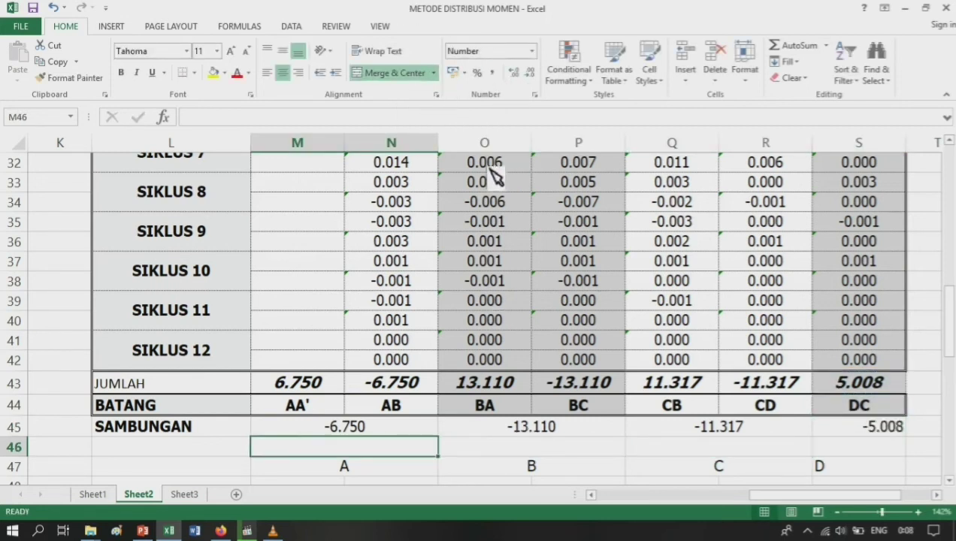
text(=)
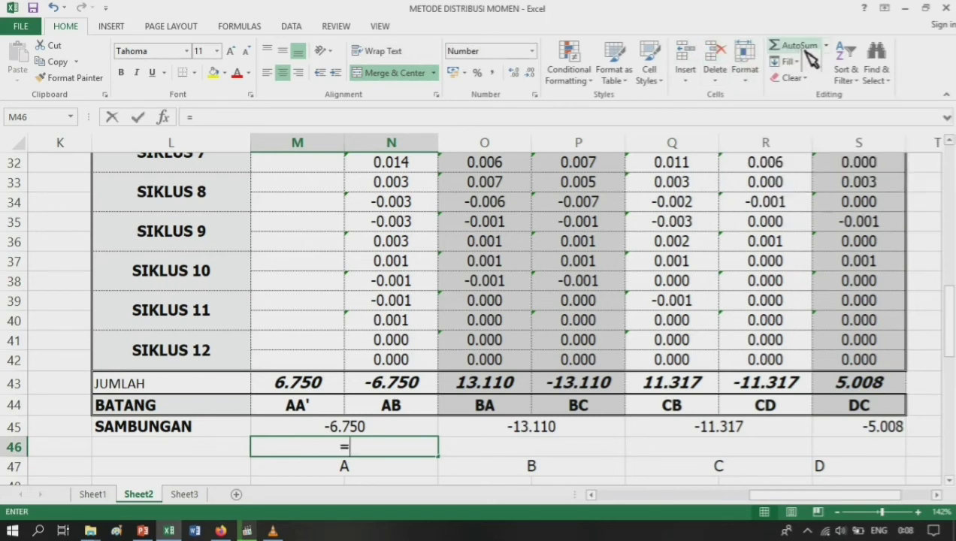
key(Up)
key(Up)
key(Up)
key(Left)
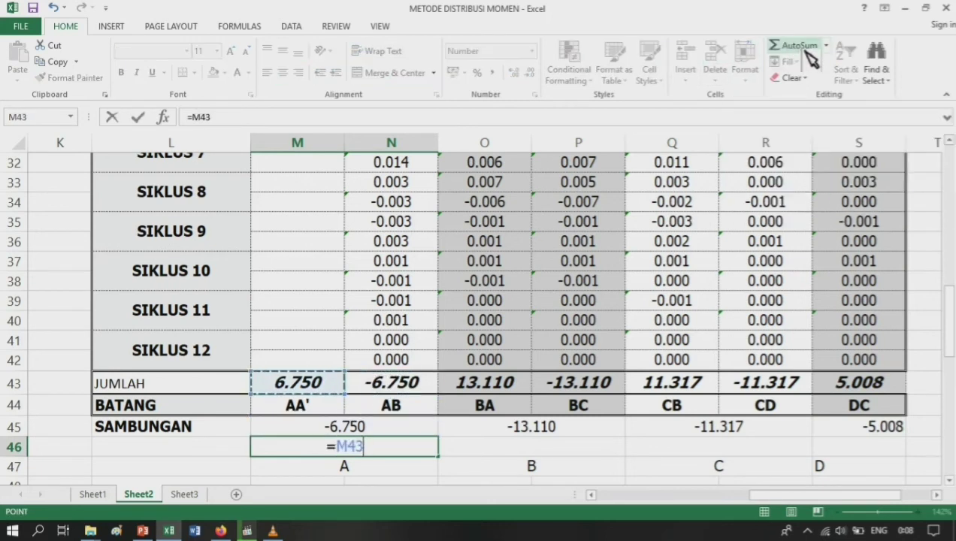
key(BackSpace)
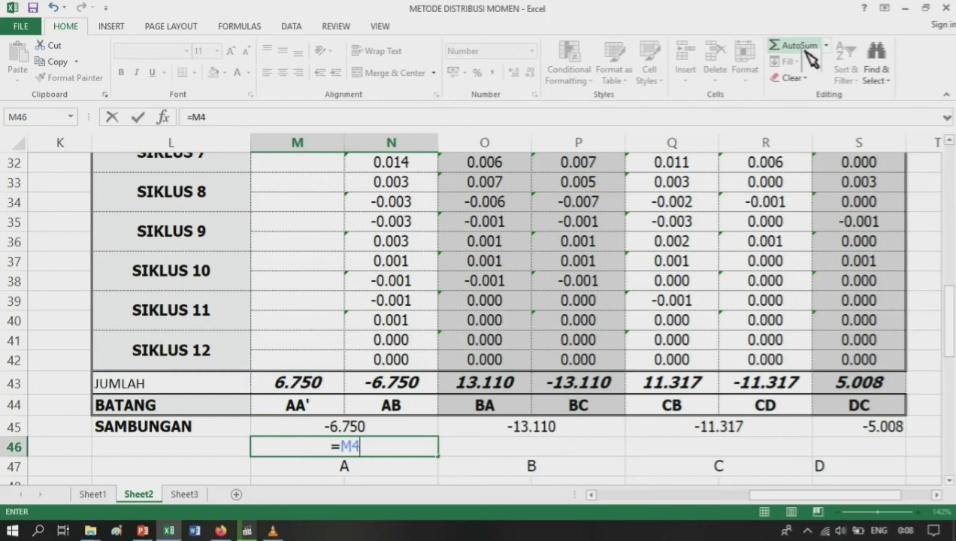
key(Escape)
Step: Enter joint A's equilibrium check in M46 as the sum of the AA' and AB JUMLAH values, =M43+N43
text(=)
key(Up)
key(Up)
key(Up)
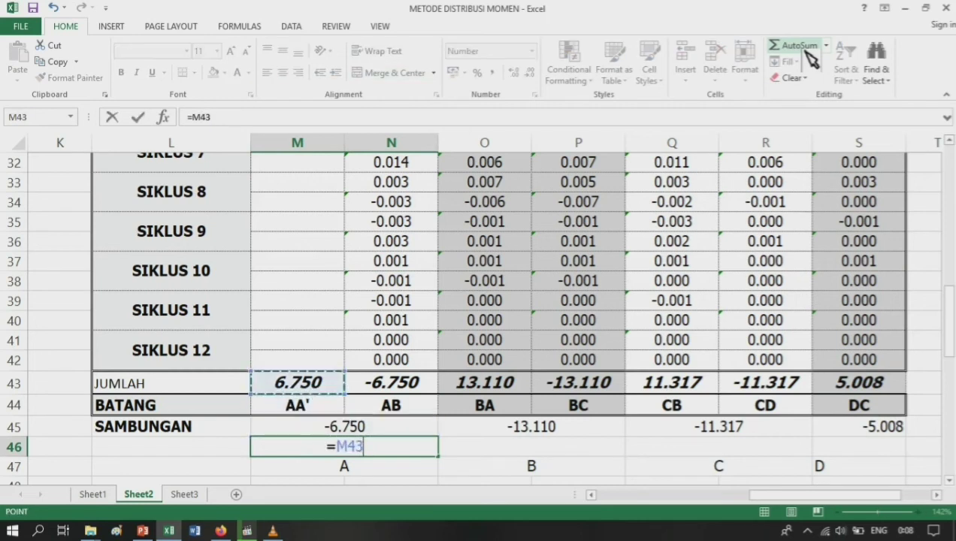
text(+)
key(Up)
key(Up)
key(Up)
key(Right)
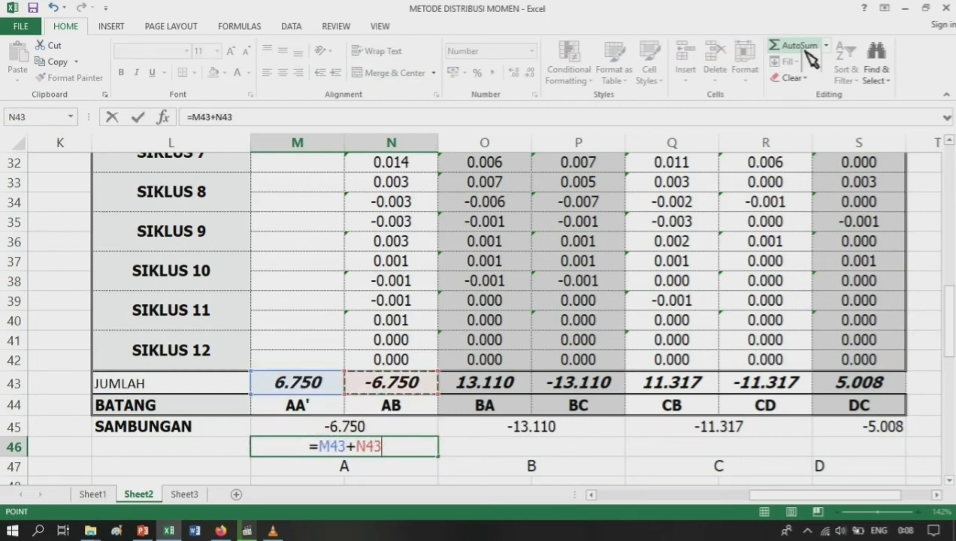
key(Return)
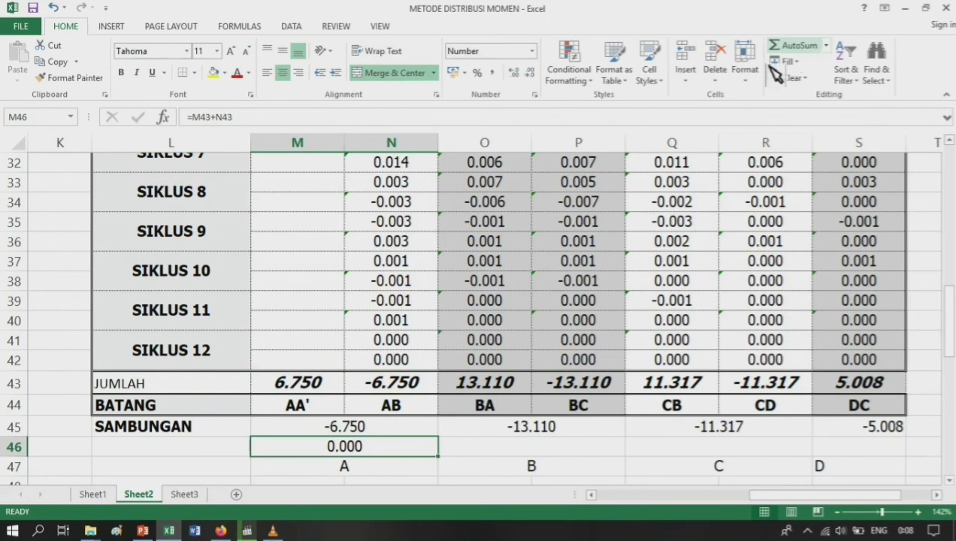
Step: Copy the check formula from M46 to O46 and Q46 for joints B and C
click(61, 63)
key(Right)
key(Return)
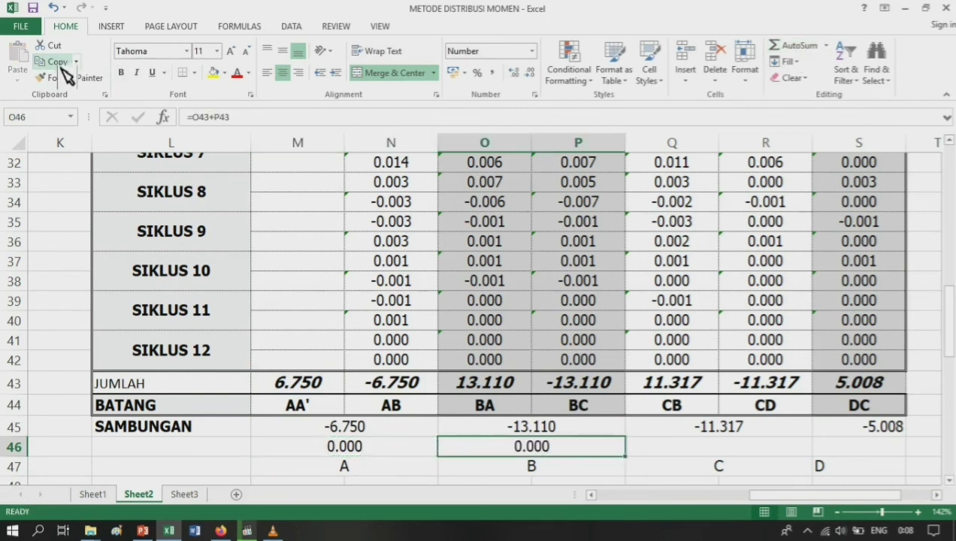
click(63, 67)
key(Right)
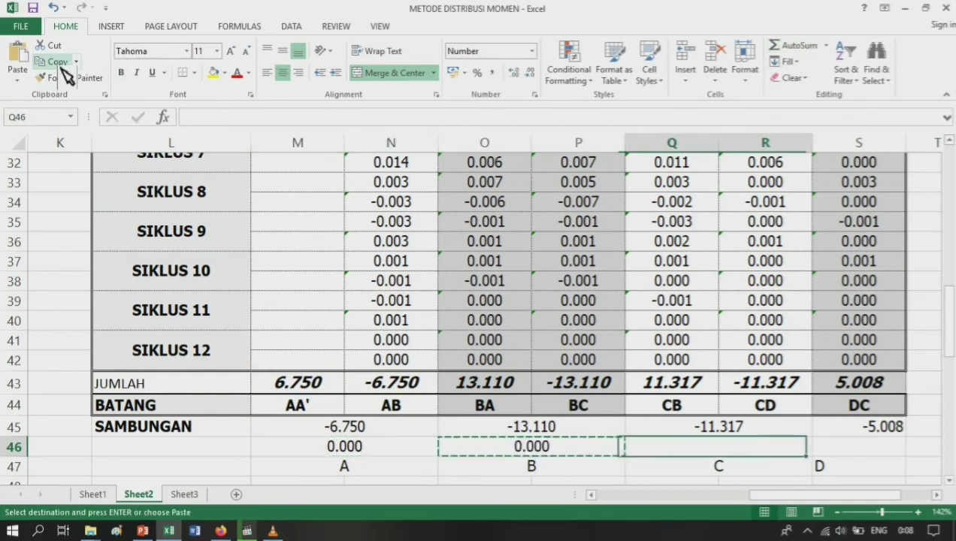
key(Return)
click(63, 67)
key(Right)
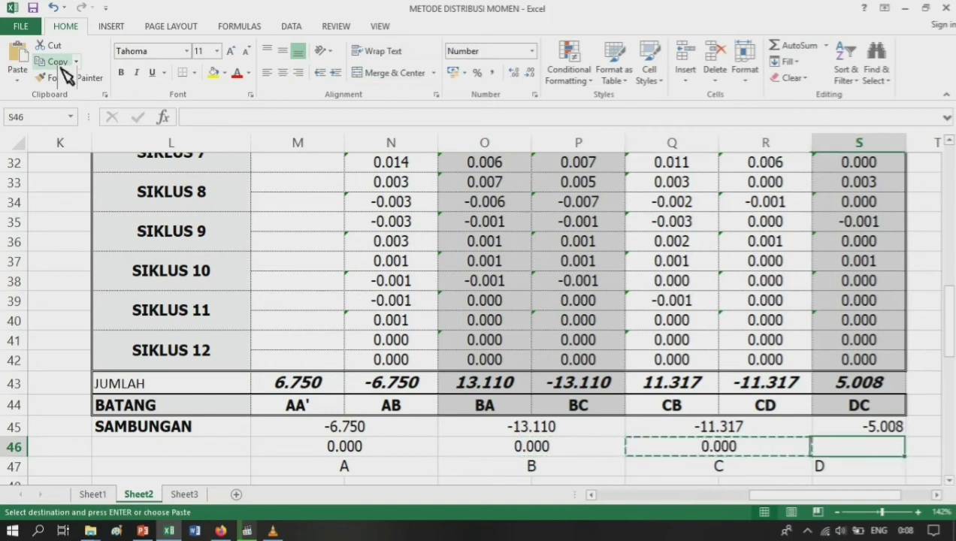
key(Escape)
key(Up)
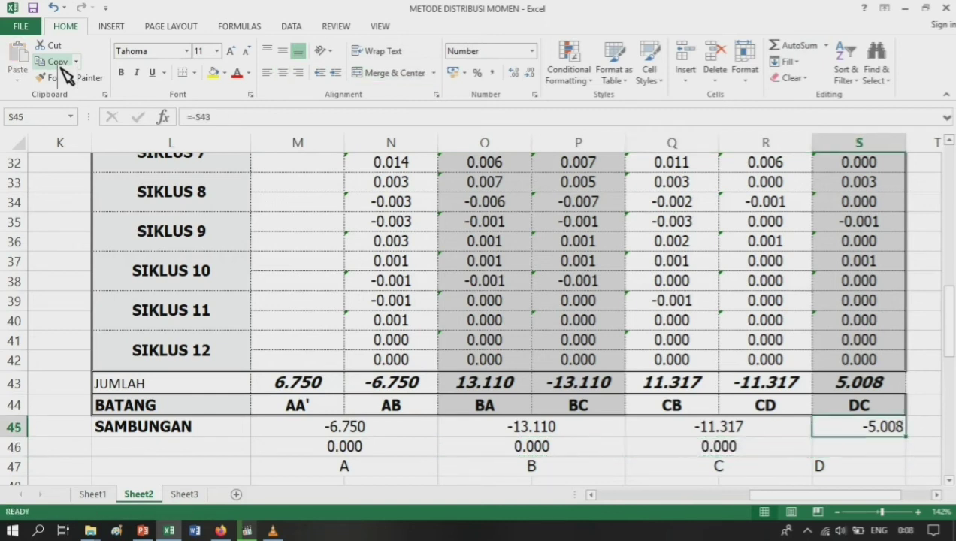
key(Down)
key(Down)
key(Down)
key(Left)
key(Left)
key(Left)
key(Left)
key(Left)
key(Left)
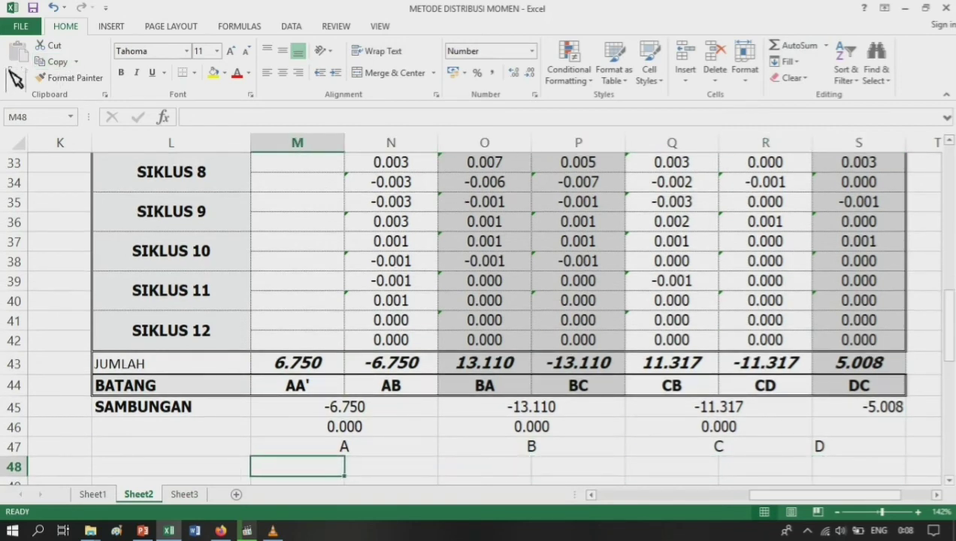
Step: Move the picture of the beam's span moments and support reactions up to directly beneath the joint names in row 47
scroll(438, 441, down, 9)
scroll(443, 393, up, 3)
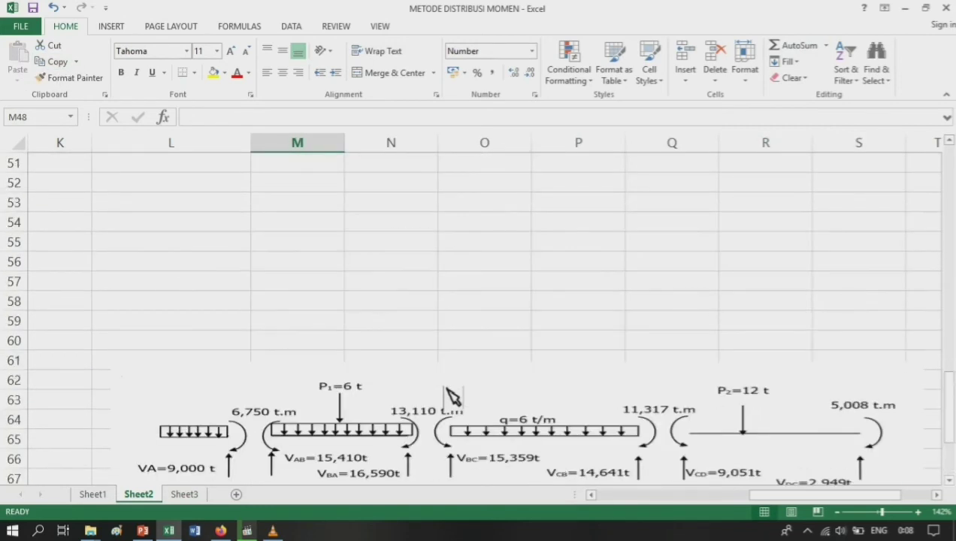
drag(450, 384, 451, 187)
scroll(514, 288, up, 5)
scroll(508, 412, down, 3)
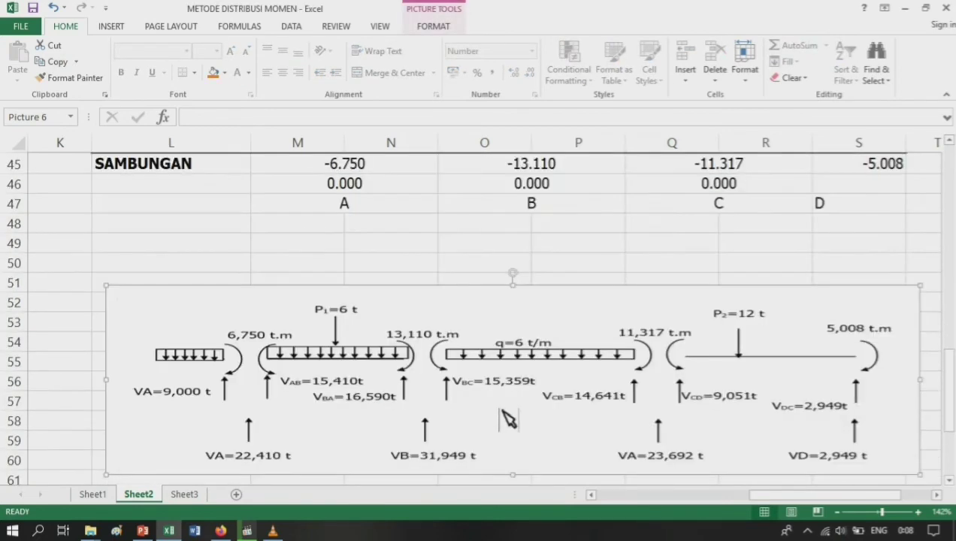
drag(538, 320, 541, 248)
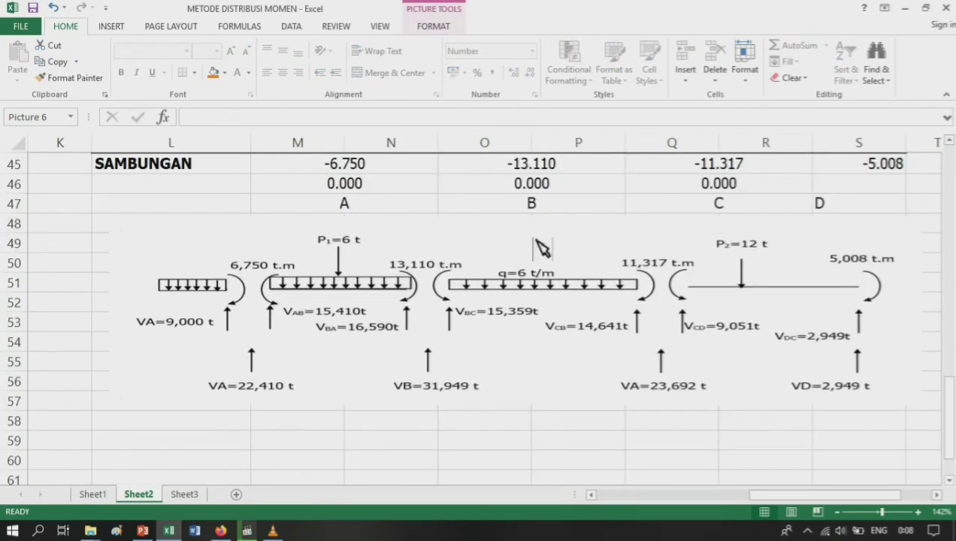
Step: Compare the end moments and support reactions in the diagram with the JUMLAH row, including member DC in S43
scroll(537, 260, up, 2)
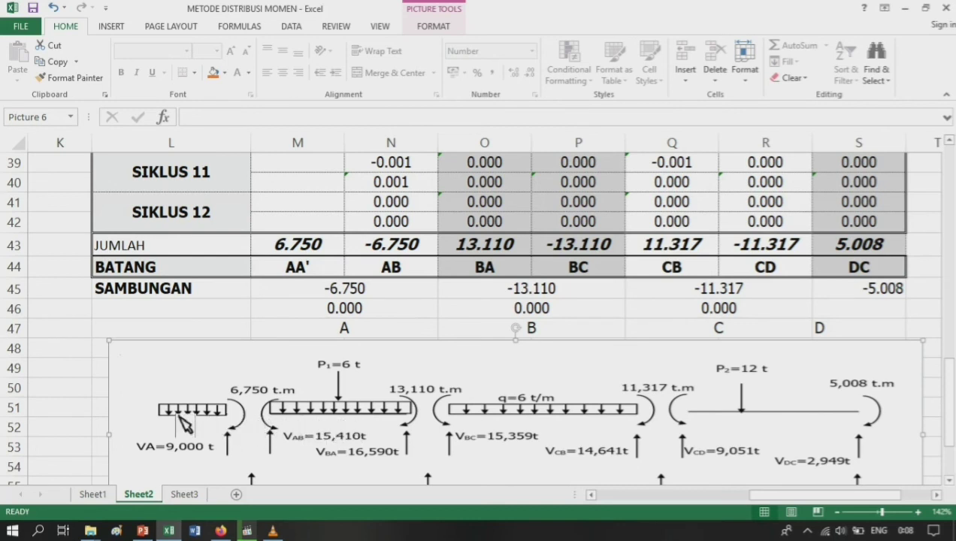
scroll(248, 396, down, 1)
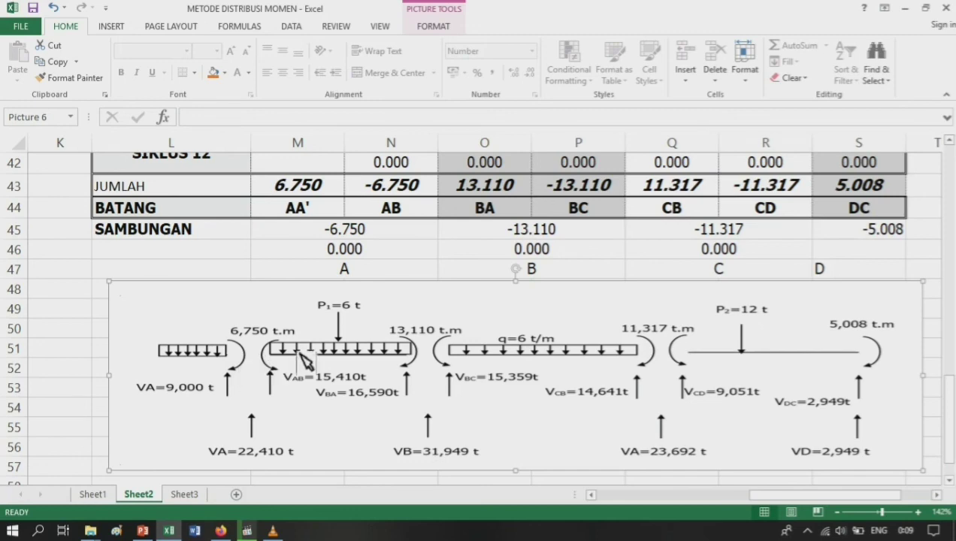
scroll(308, 356, up, 2)
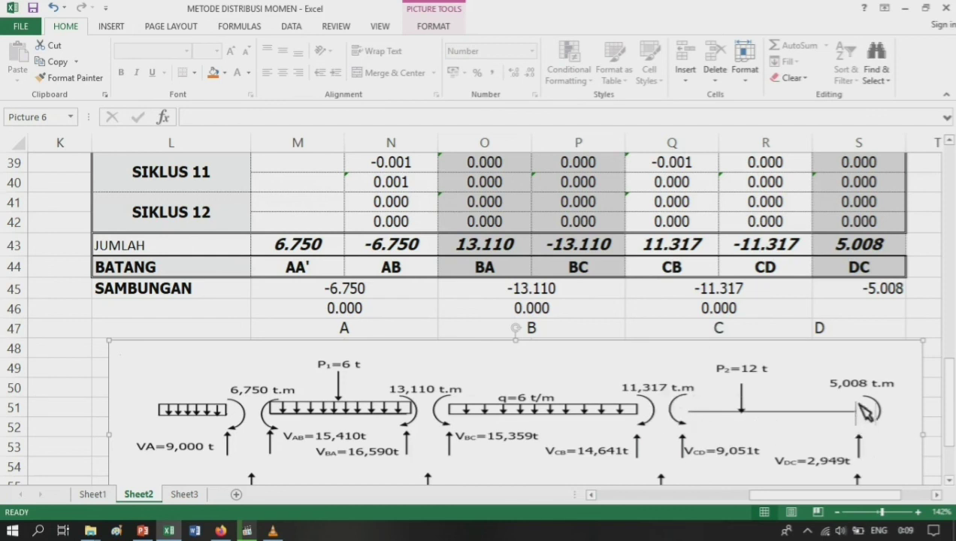
click(854, 247)
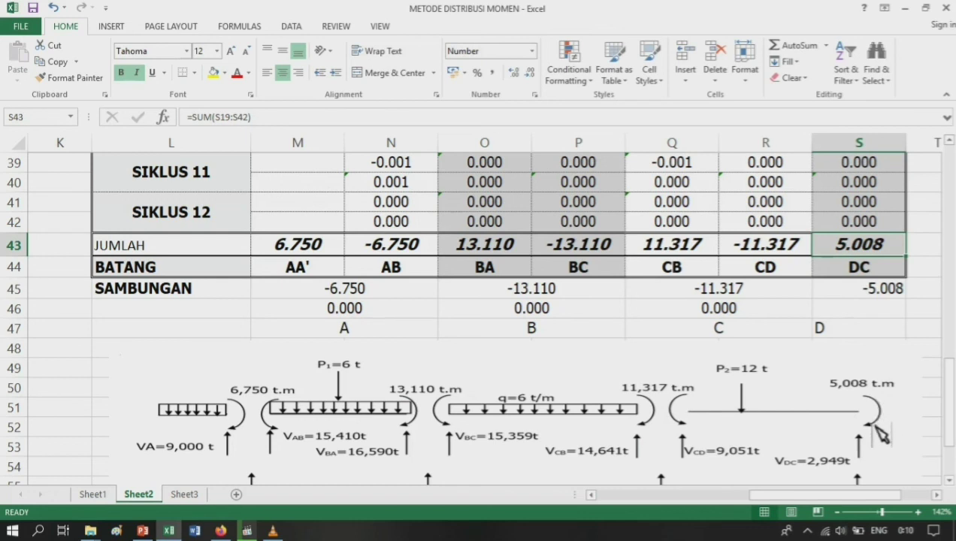
scroll(688, 372, down, 1)
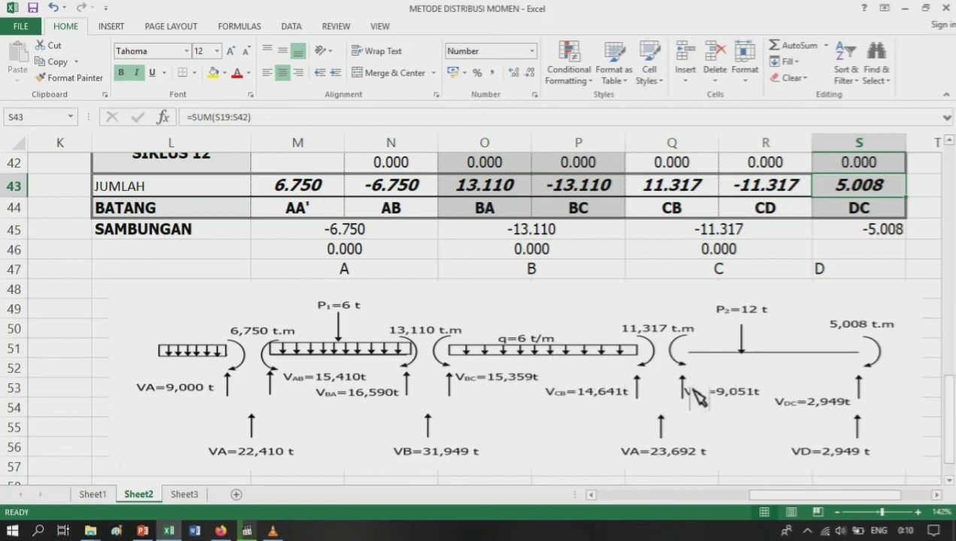
scroll(759, 370, down, 2)
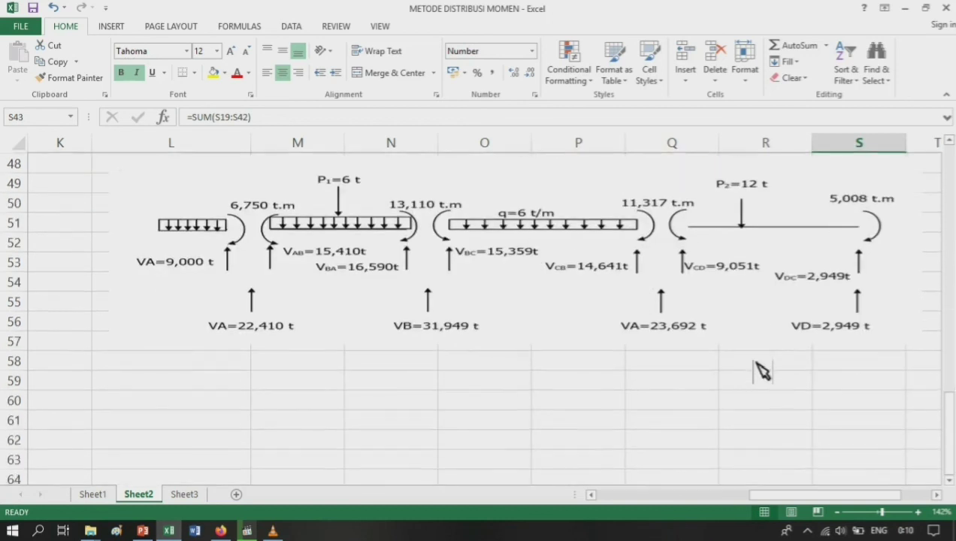
scroll(390, 345, up, 1)
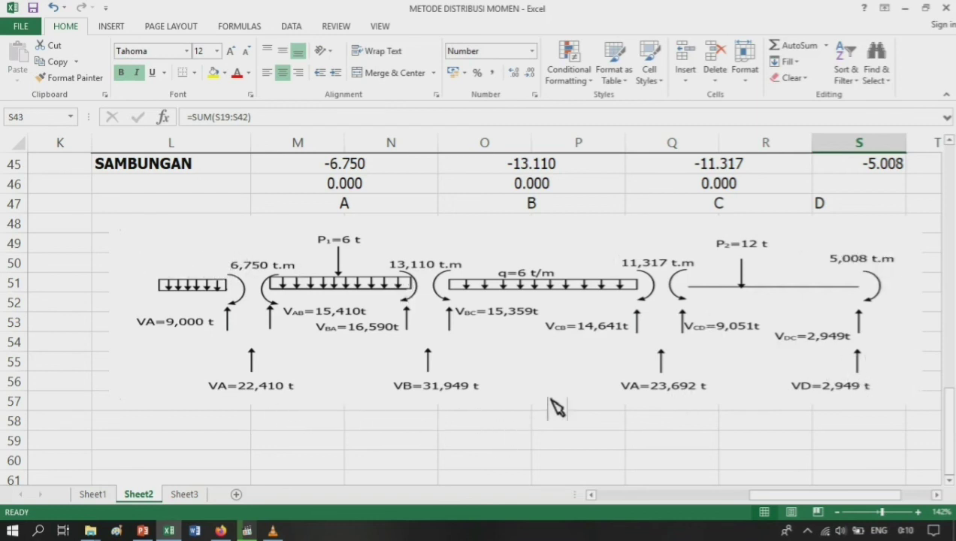
Step: Review the distribution table's upper rows and the original beam diagram with its loads, spans and stiffnesses
scroll(568, 368, up, 10)
scroll(562, 349, up, 5)
scroll(564, 349, down, 4)
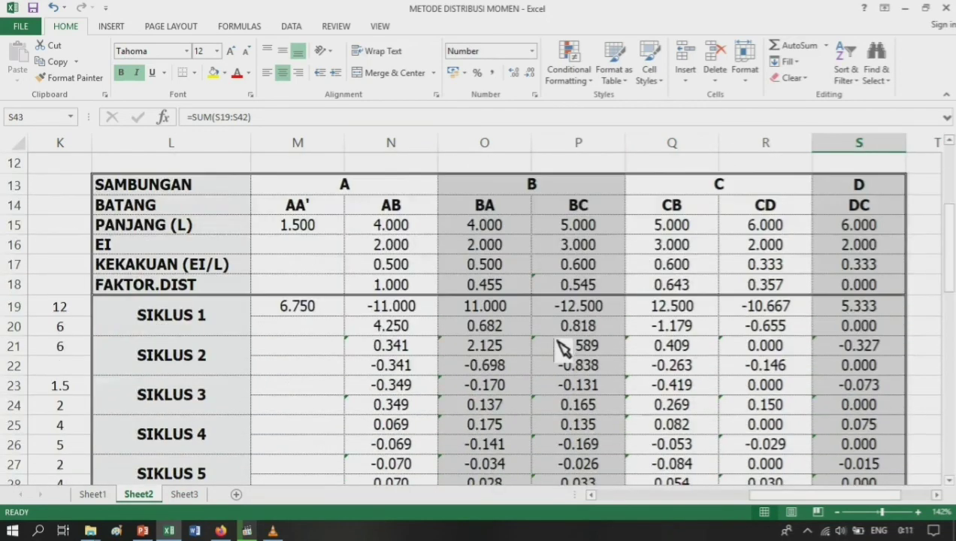
scroll(562, 348, up, 4)
click(124, 342)
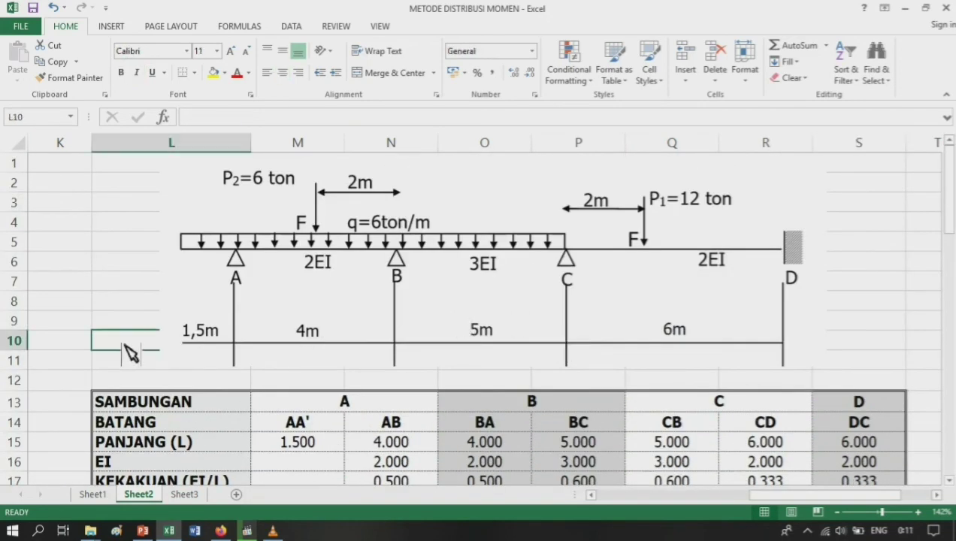
click(451, 429)
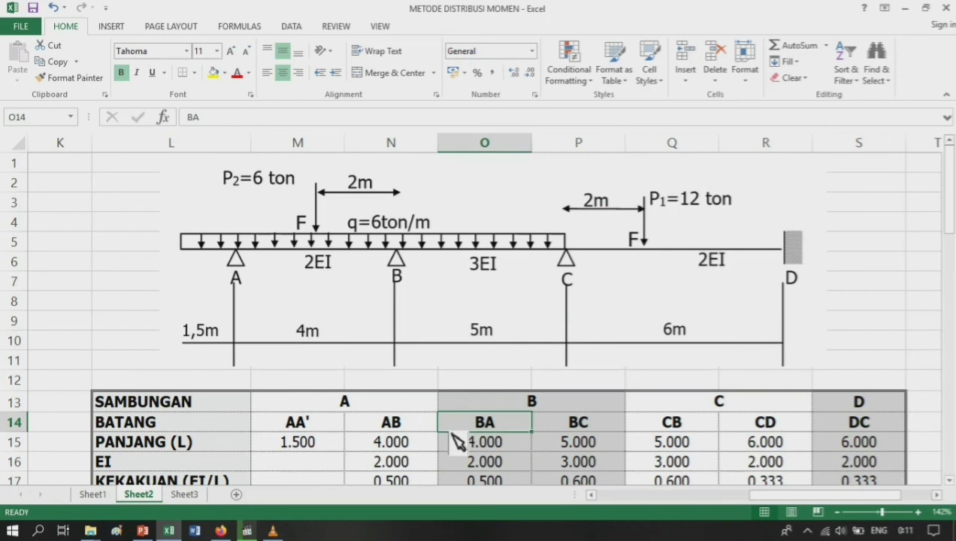
scroll(732, 417, down, 2)
scroll(725, 383, up, 2)
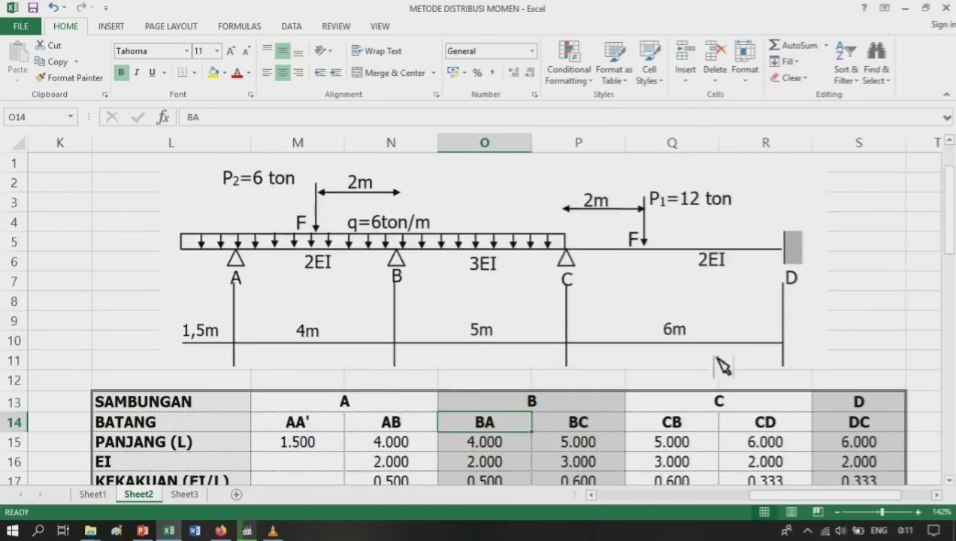
click(891, 287)
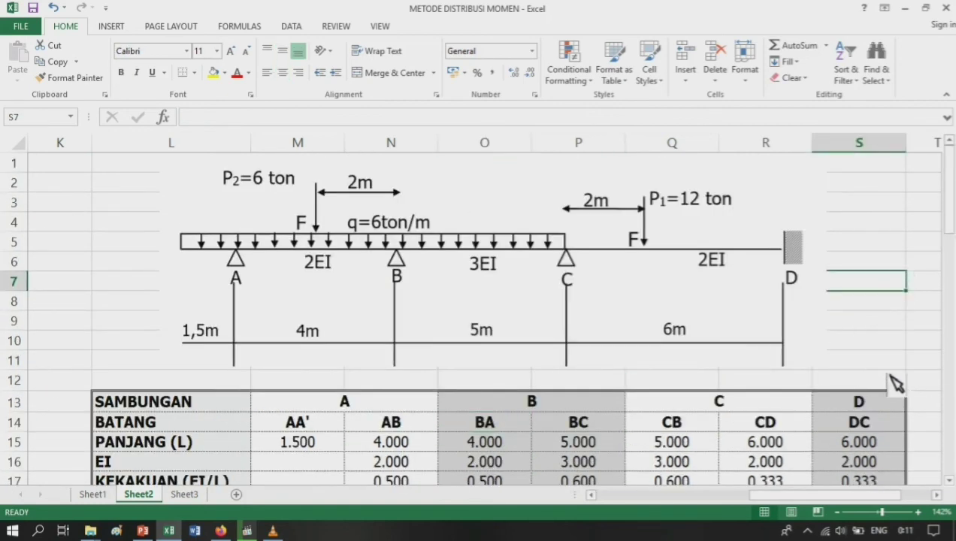